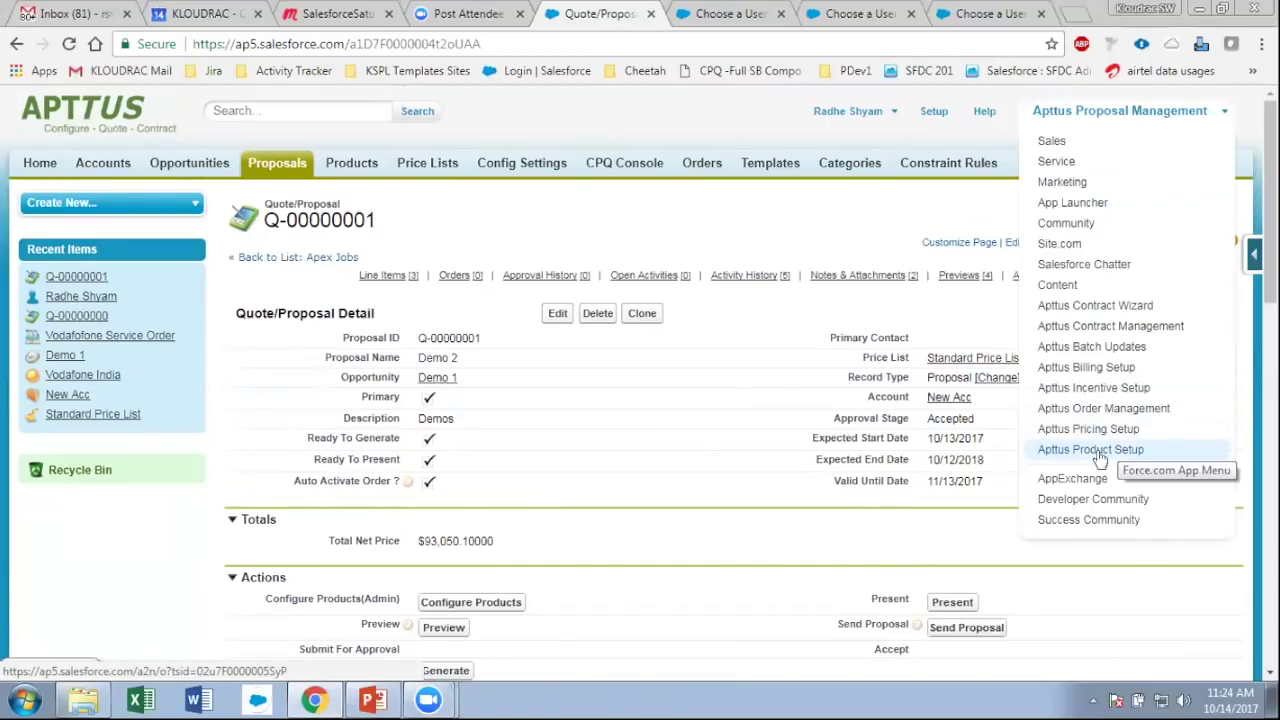
- Open the Apttus Product Setup app in a new browser tab and load its CPQ Console in another tab
{"action": "left_click", "coordinate": [1095, 449]}
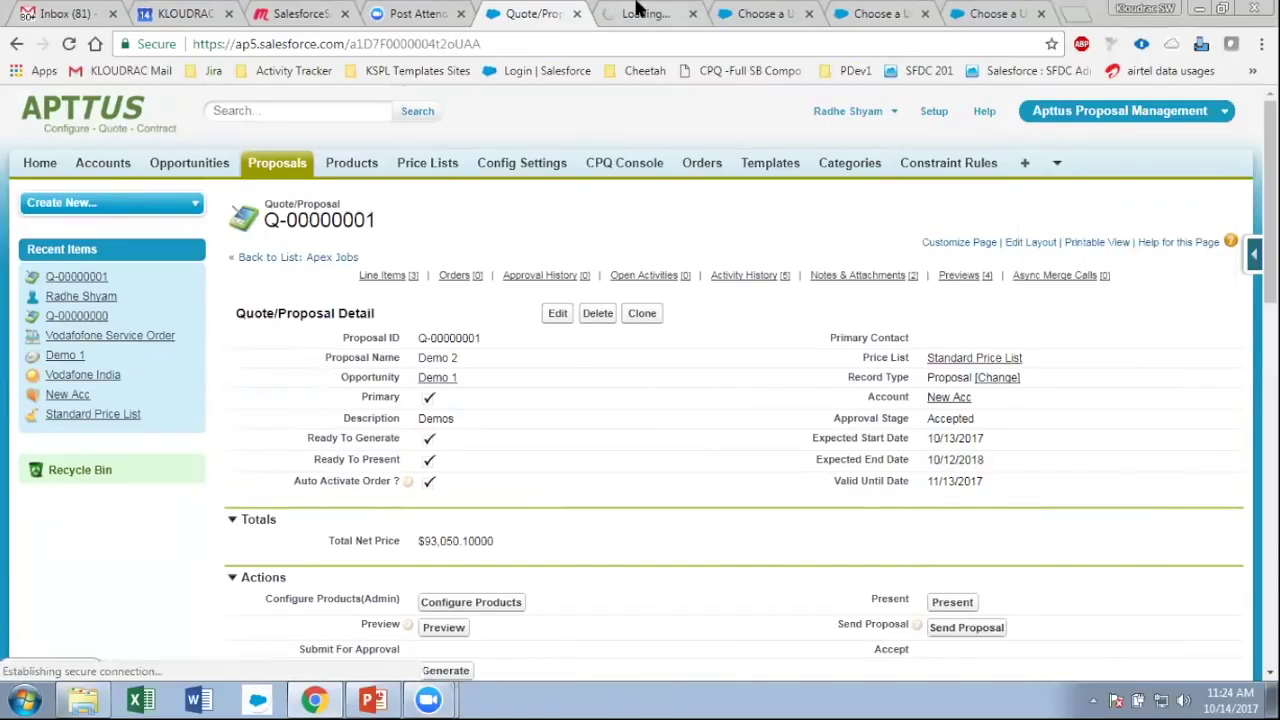
{"action": "left_click", "coordinate": [636, 10]}
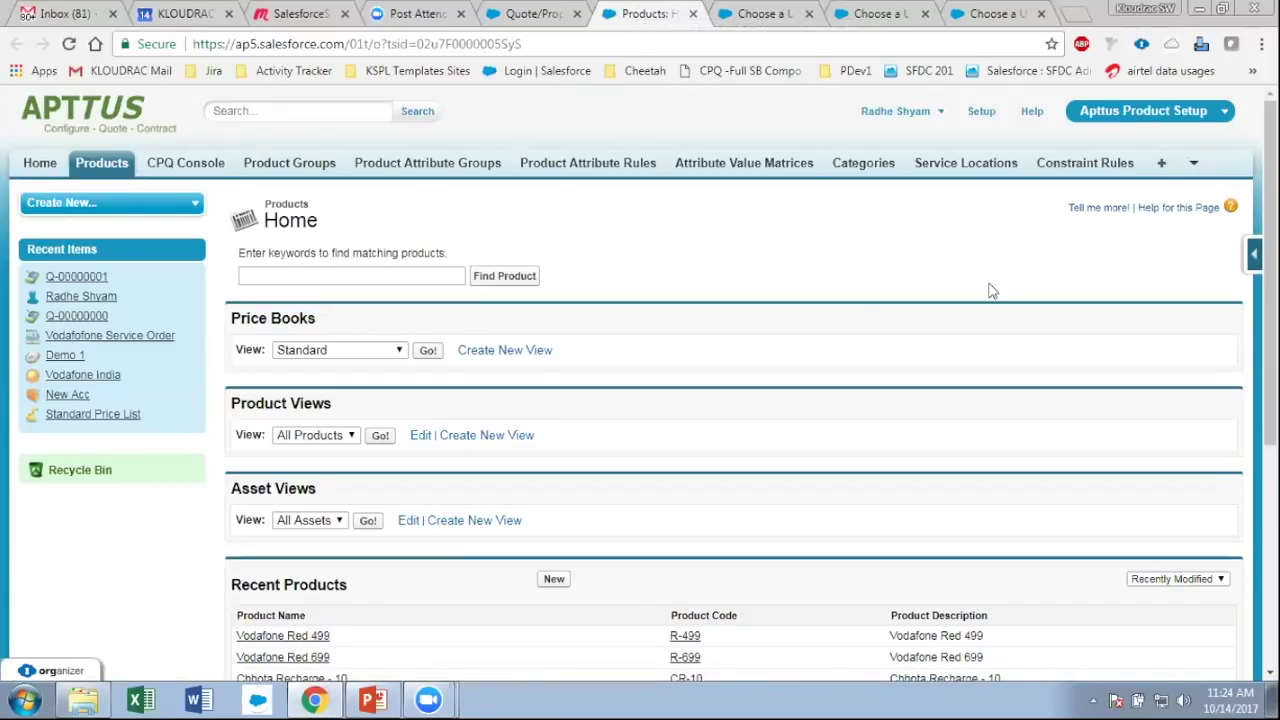
{"action": "middle_click", "coordinate": [196, 164]}
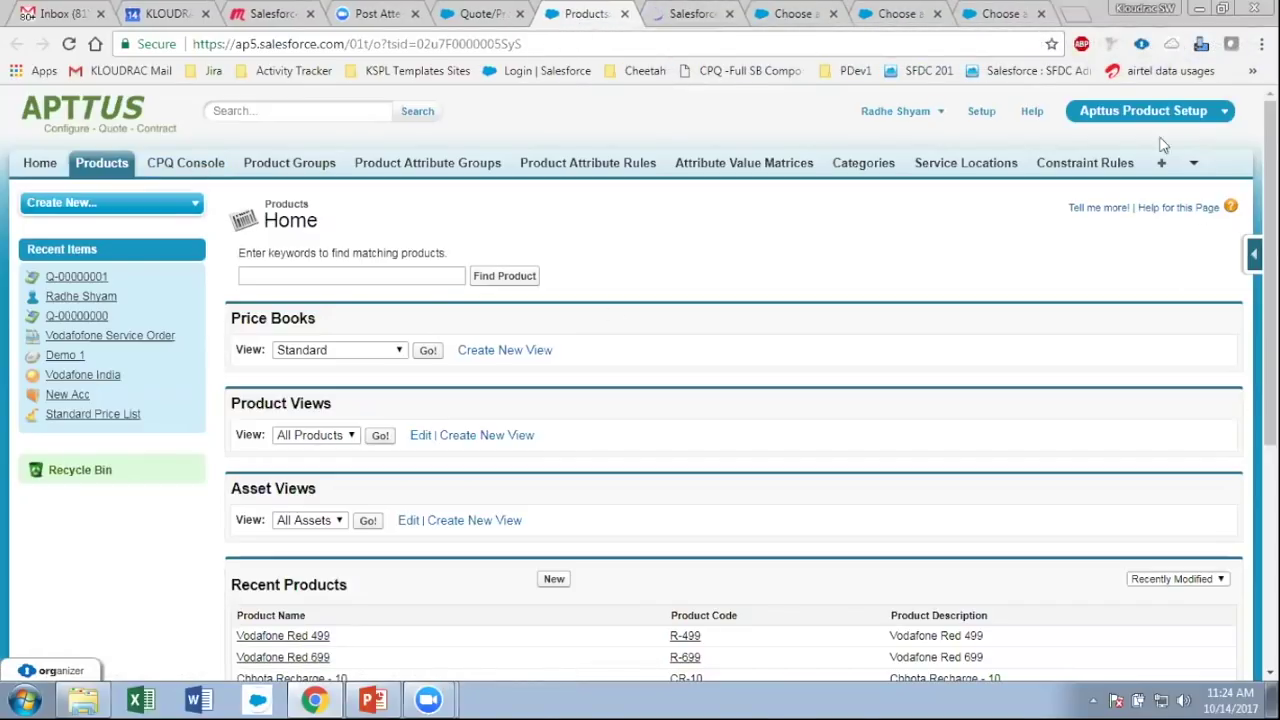
- Look over the list of available apps, dismissing the three notification pop-ups that cover it, and close the list
{"action": "left_click", "coordinate": [1145, 112]}
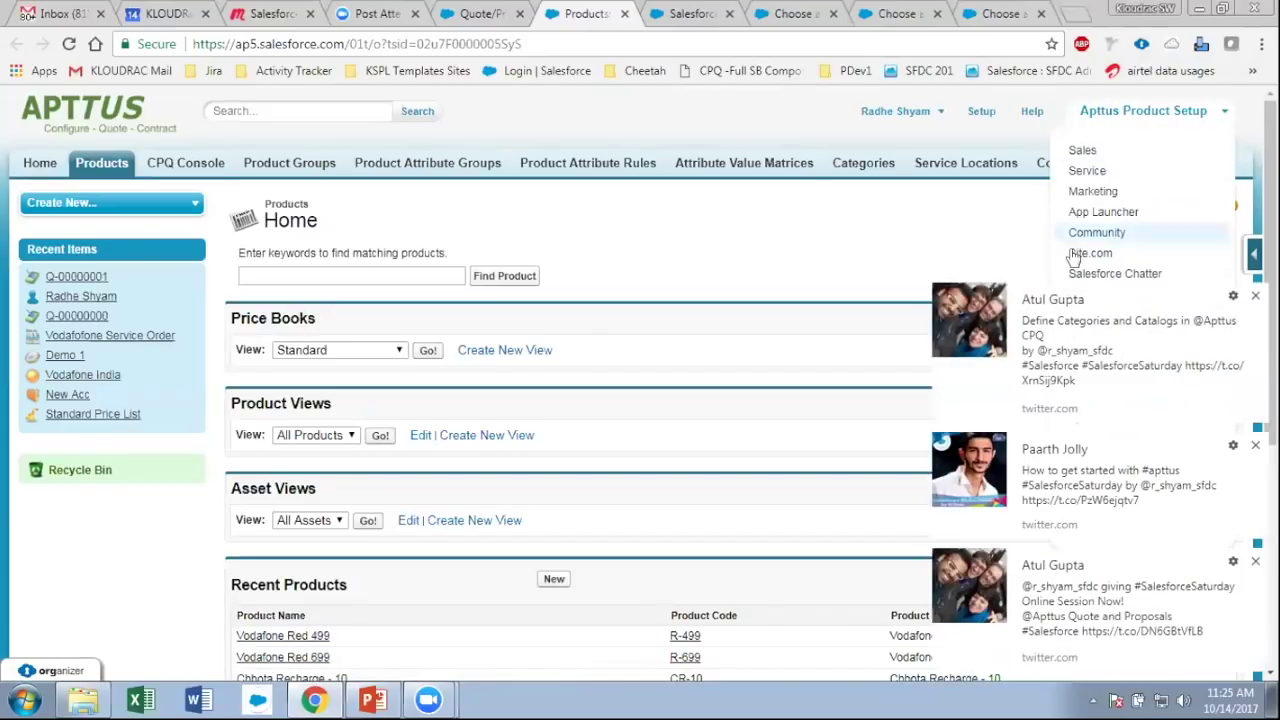
{"action": "left_click", "coordinate": [1255, 296]}
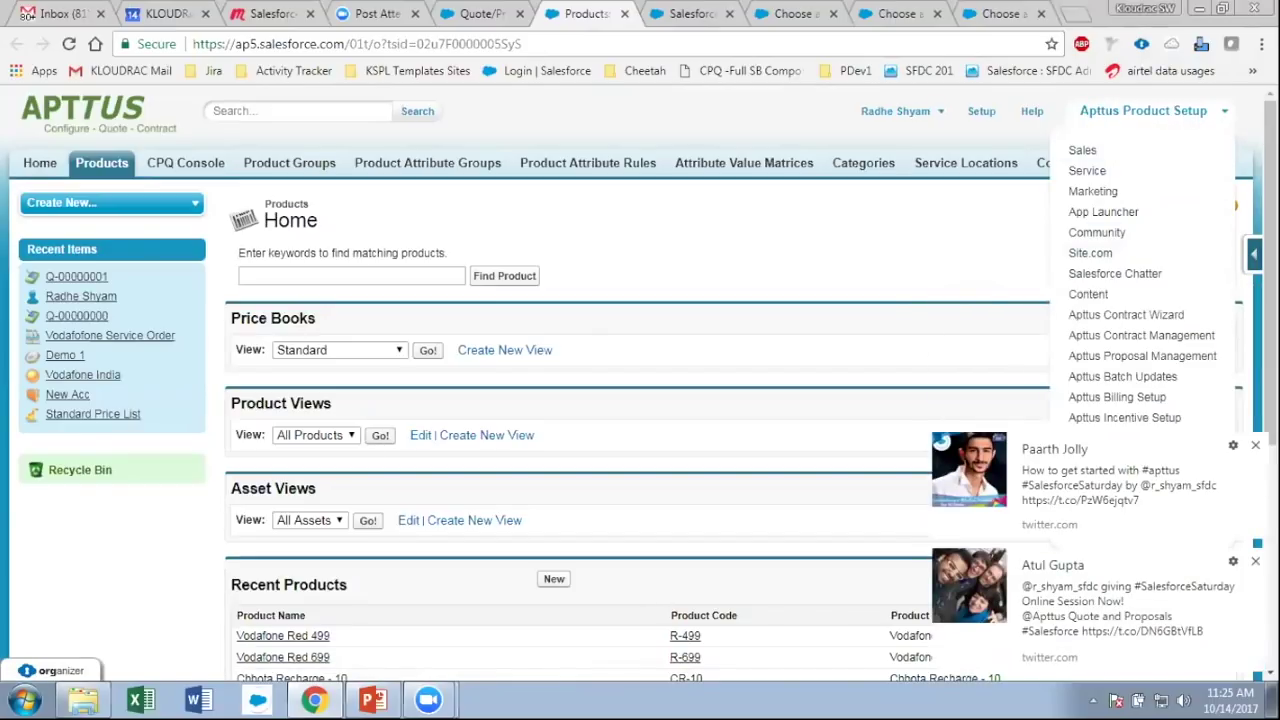
{"action": "left_click", "coordinate": [1255, 445]}
{"action": "left_click", "coordinate": [1255, 561]}
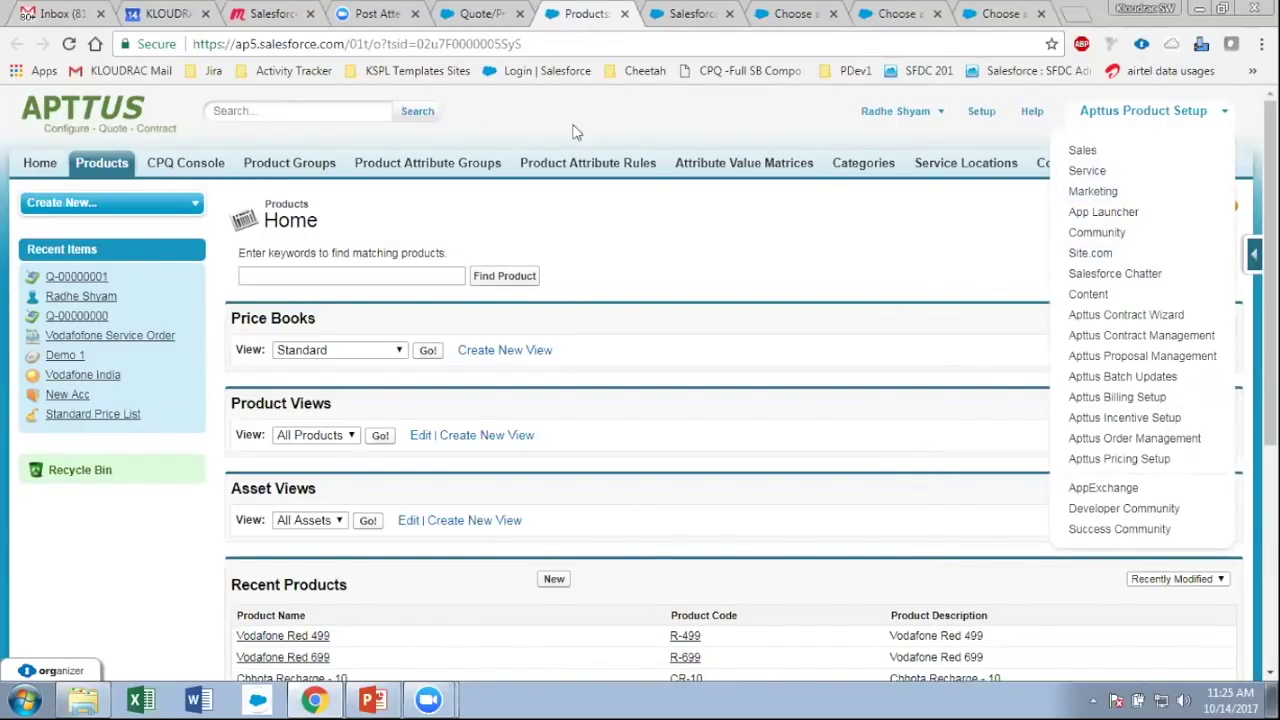
{"action": "left_click", "coordinate": [388, 205]}
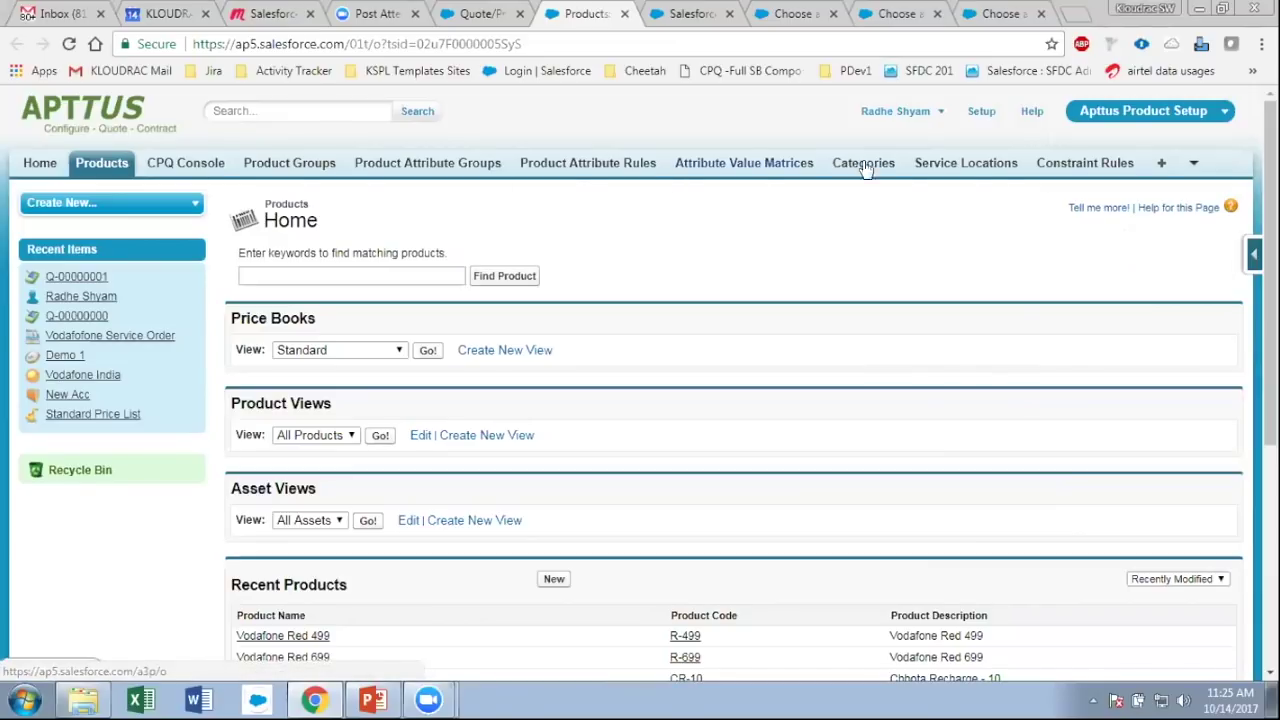
- Open the CPQ Console and bring up a blank new-product form from it in a separate tab
{"action": "left_click", "coordinate": [168, 172]}
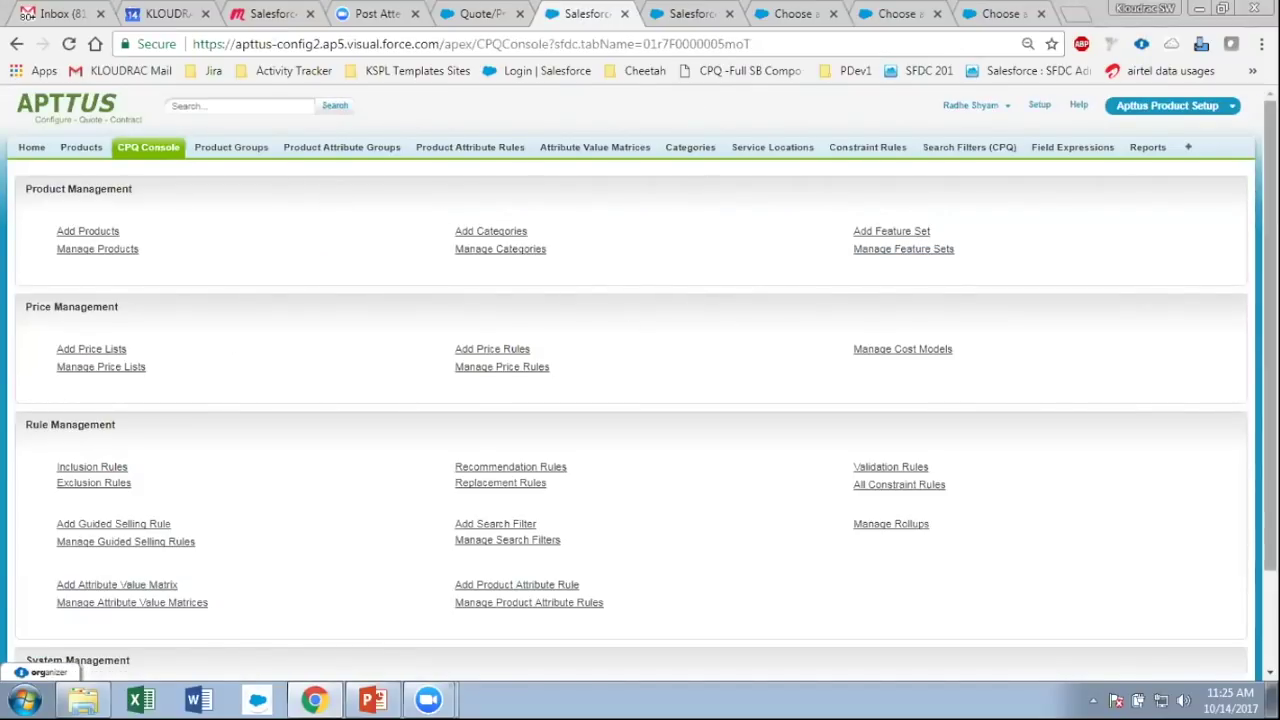
{"action": "scroll", "coordinate": [1270, 400], "scroll_direction": "down", "scroll_amount": 2}
{"action": "scroll", "coordinate": [640, 386], "scroll_direction": "up", "scroll_amount": 2}
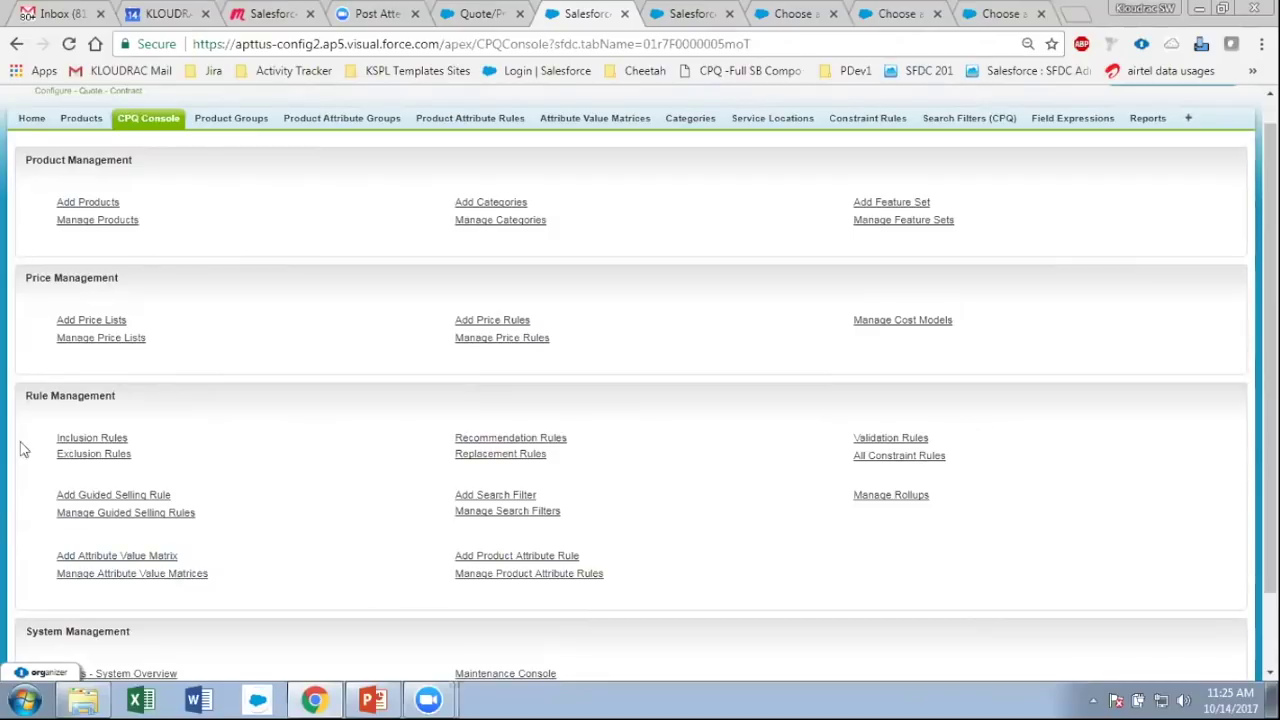
{"action": "left_click", "coordinate": [90, 203]}
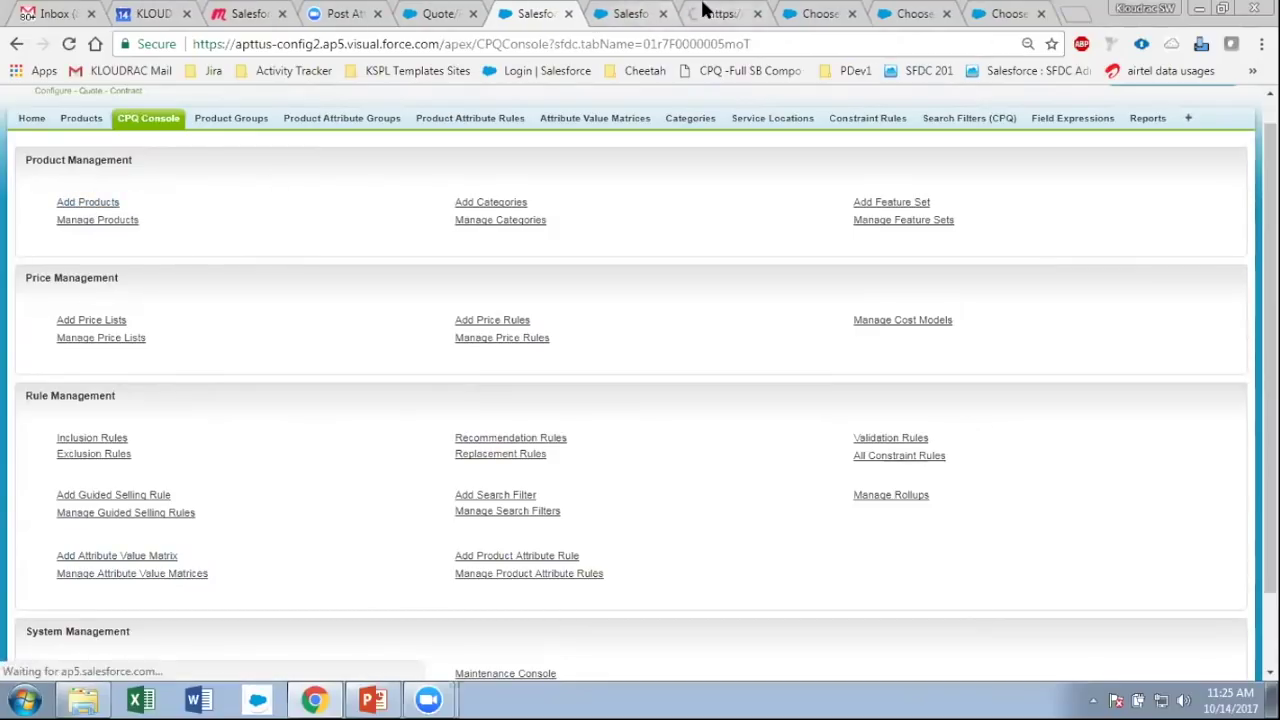
{"action": "left_click", "coordinate": [703, 12]}
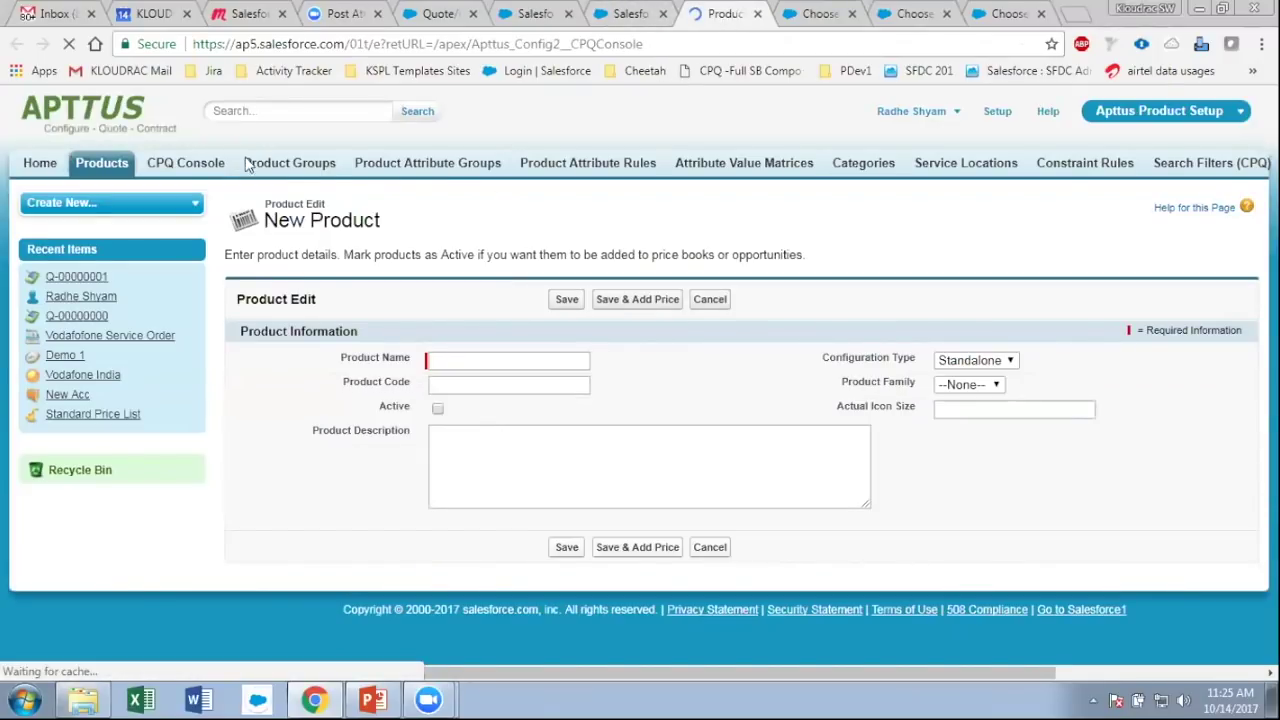
- Open the Apttus Proposal Management app in a new tab and switch to its home page
{"action": "left_click", "coordinate": [1160, 110]}
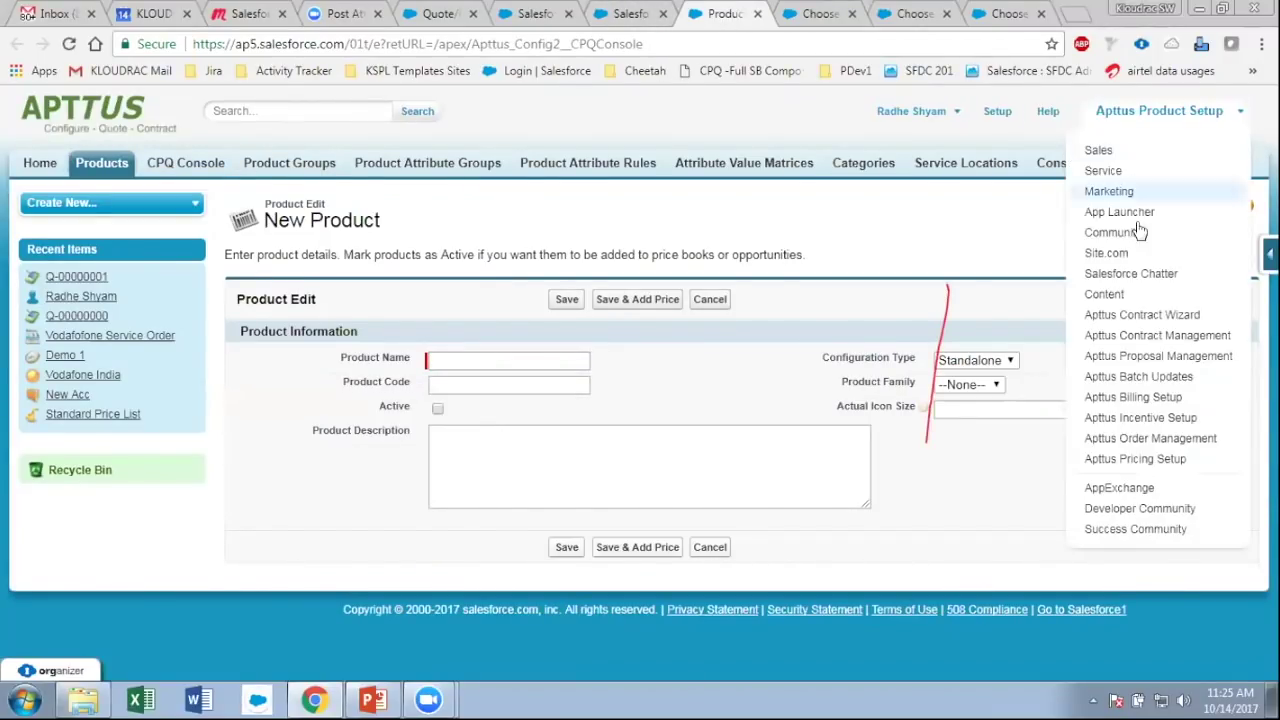
{"action": "left_click", "coordinate": [1158, 356]}
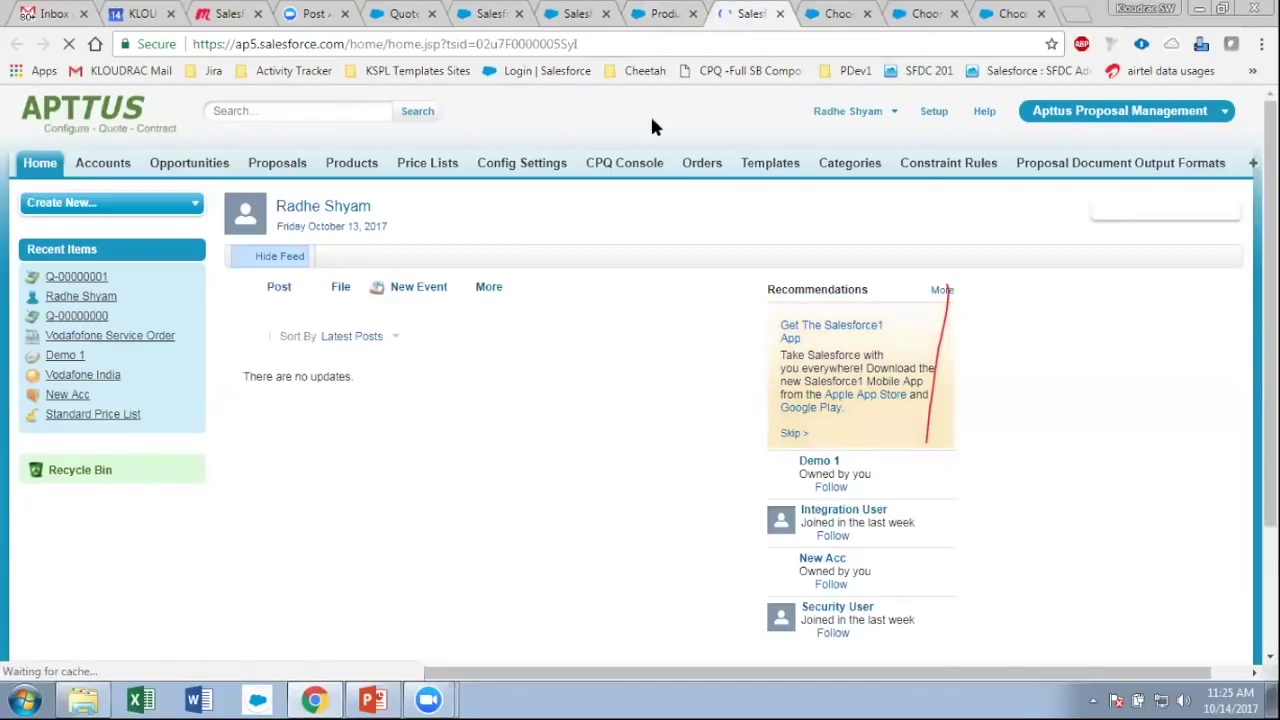
{"action": "left_click", "coordinate": [660, 13]}
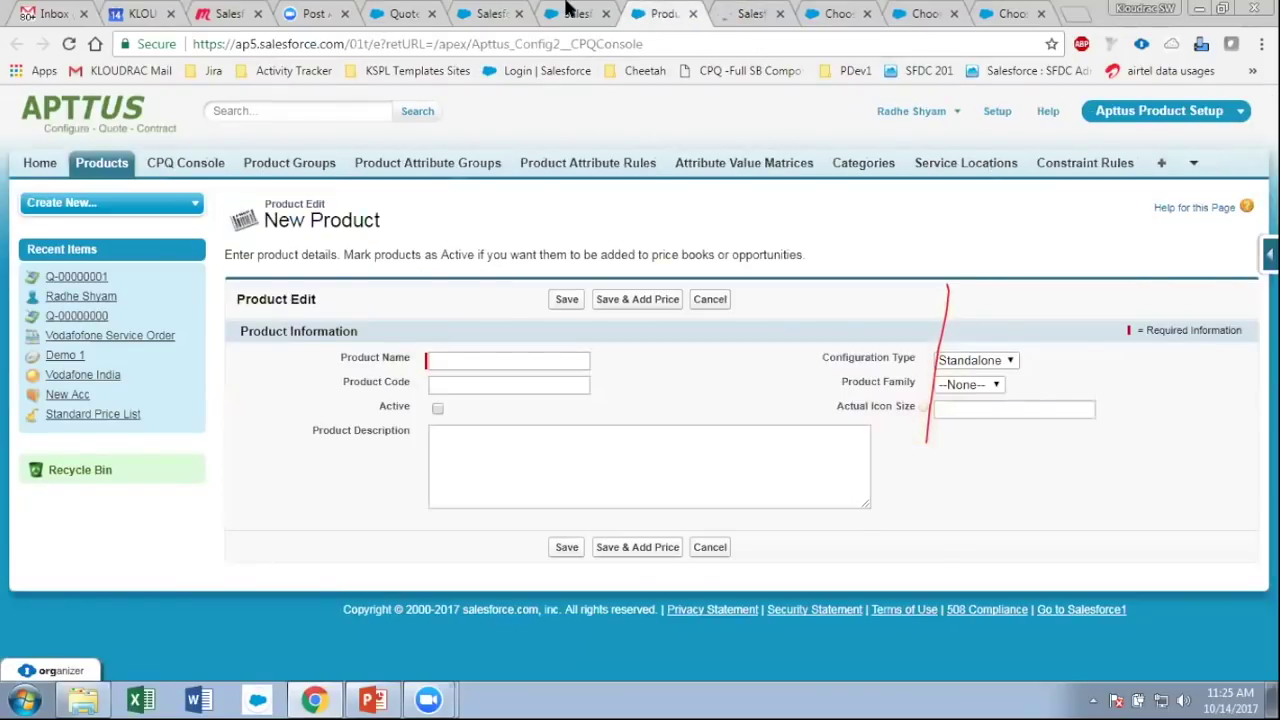
{"action": "left_click", "coordinate": [752, 12]}
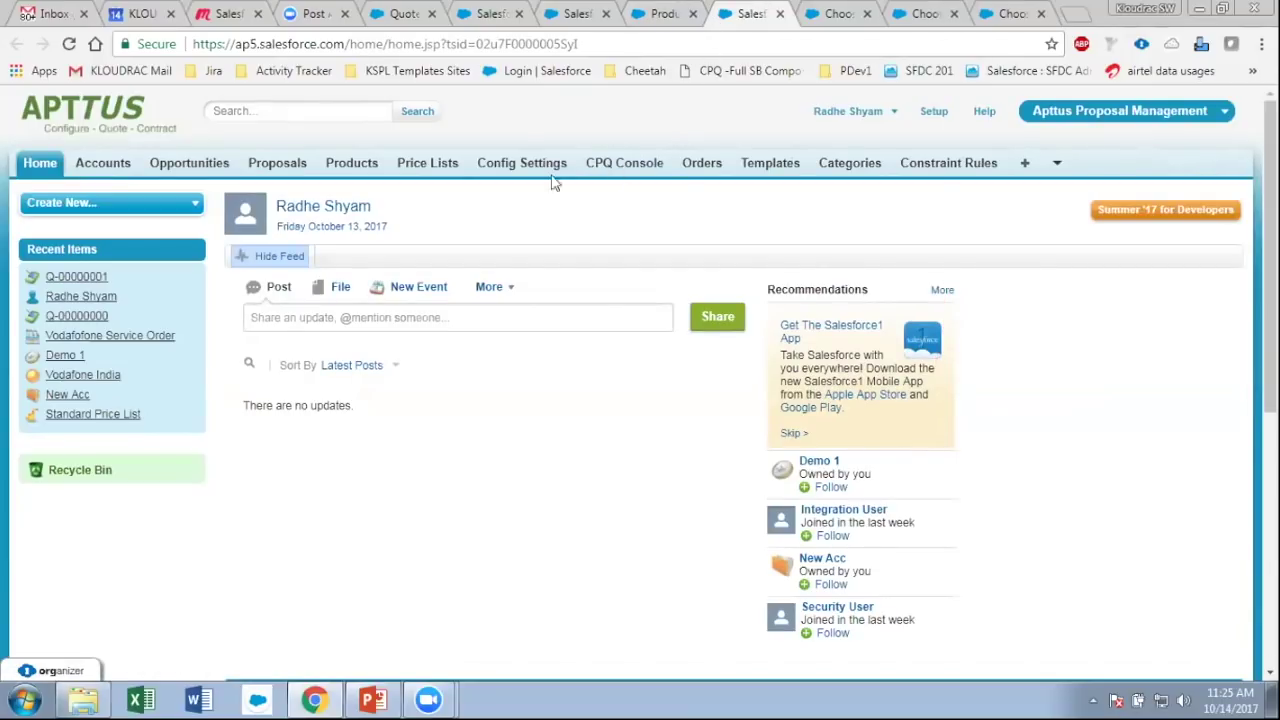
- Go to the products page in a new tab and open the Vodafone Red 499 product record
{"action": "left_click", "coordinate": [351, 164]}
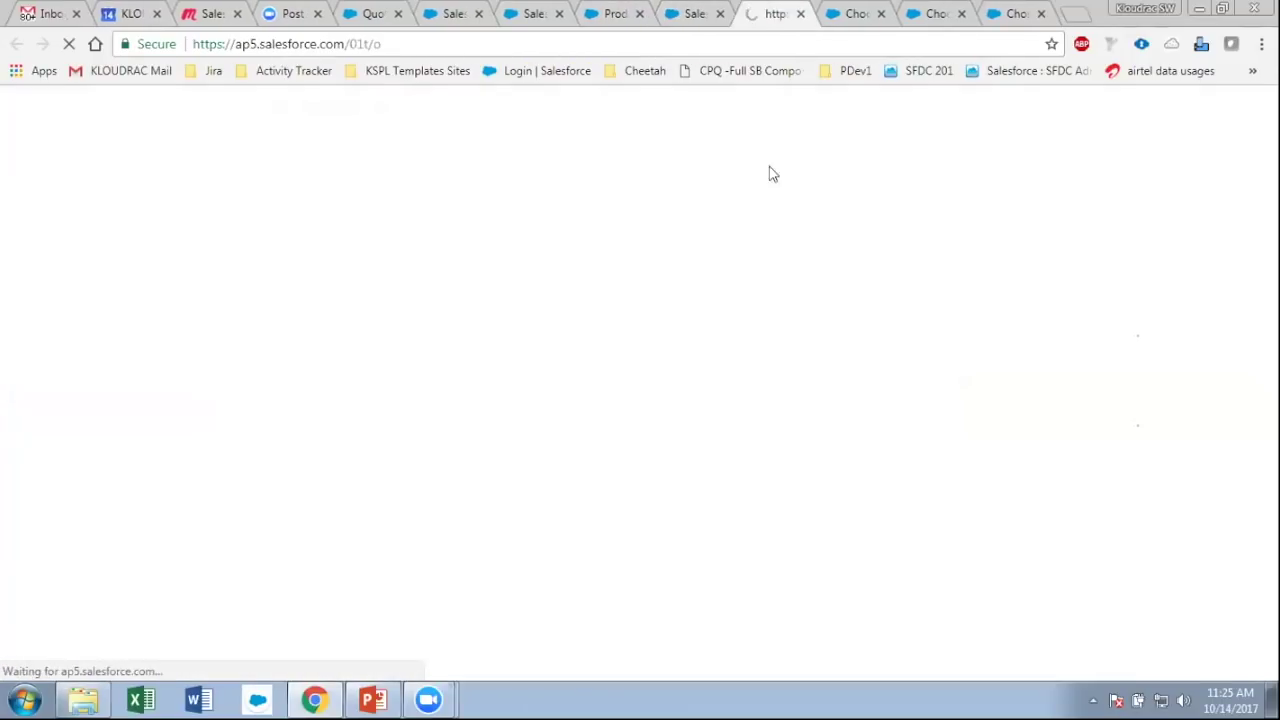
{"action": "scroll", "coordinate": [600, 398], "scroll_direction": "down", "scroll_amount": 2}
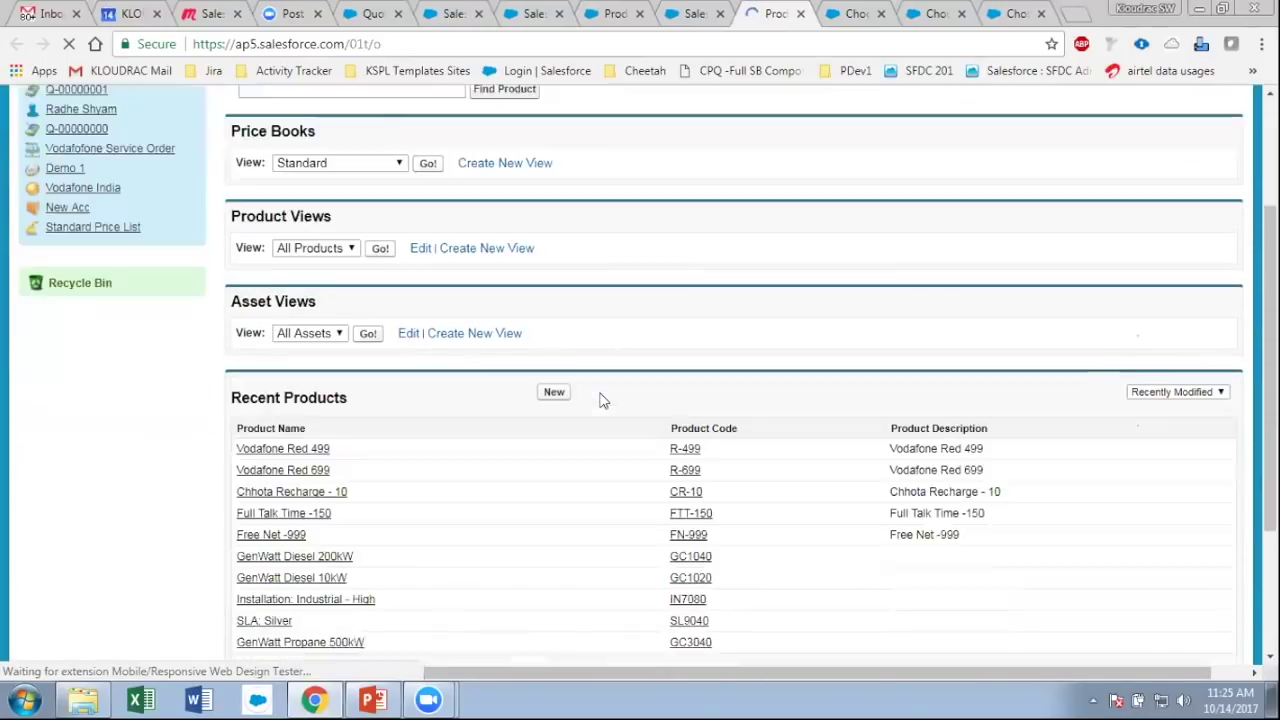
{"action": "scroll", "coordinate": [600, 398], "scroll_direction": "down", "scroll_amount": 1}
{"action": "left_click", "coordinate": [284, 354]}
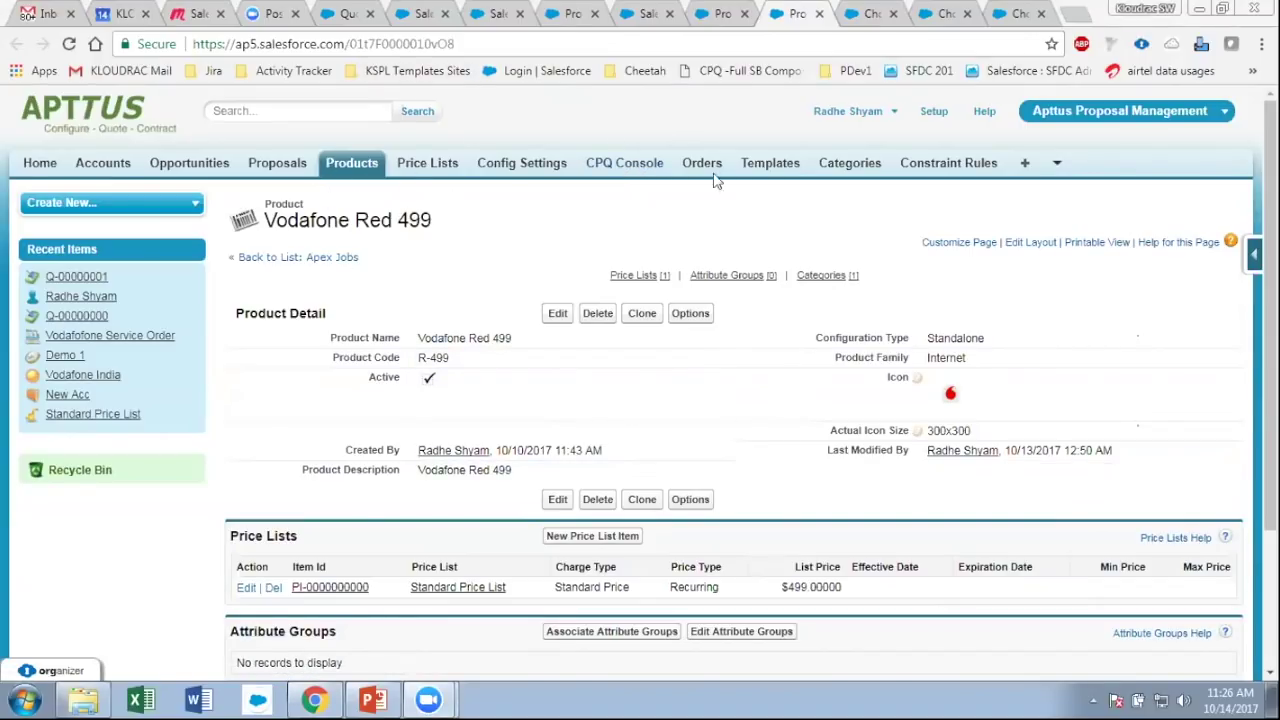
- Examine the product's name, code, active flag, configuration type and product family in the Product Detail section
{"action": "scroll", "coordinate": [640, 400], "scroll_direction": "down", "scroll_amount": 1}
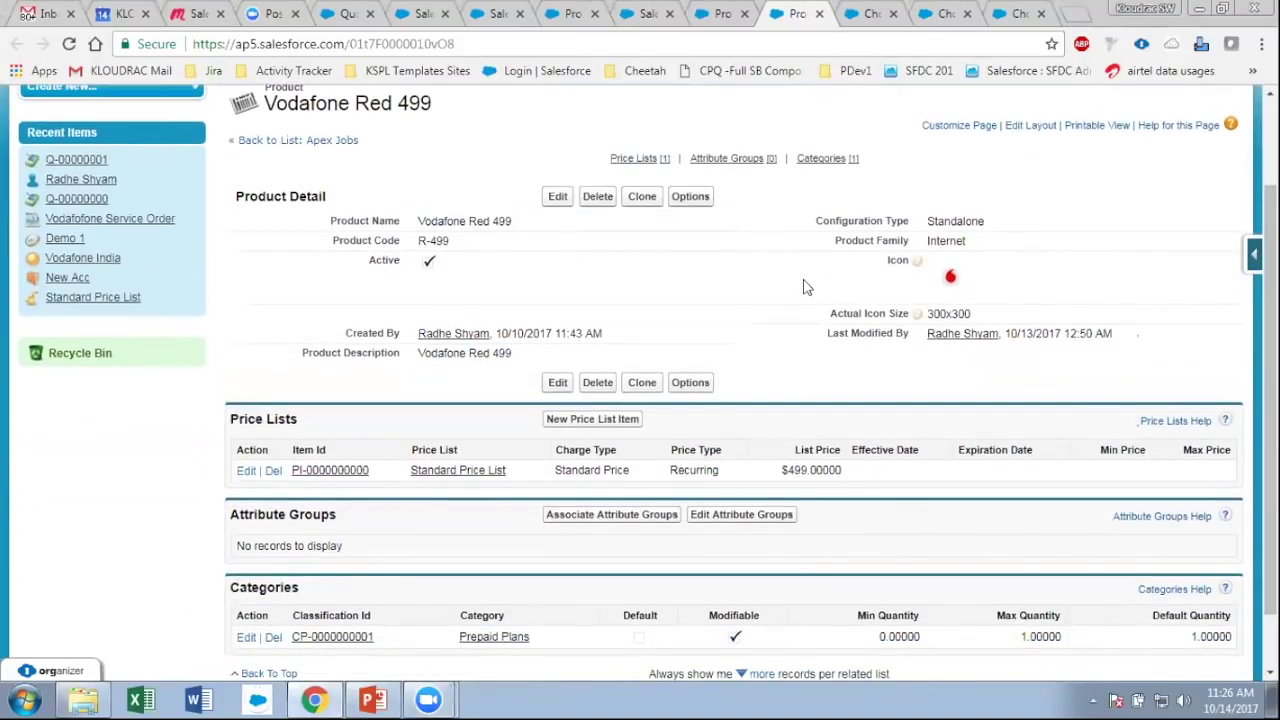
{"action": "left_click_drag", "start_coordinate": [325, 218], "coordinate": [726, 217]}
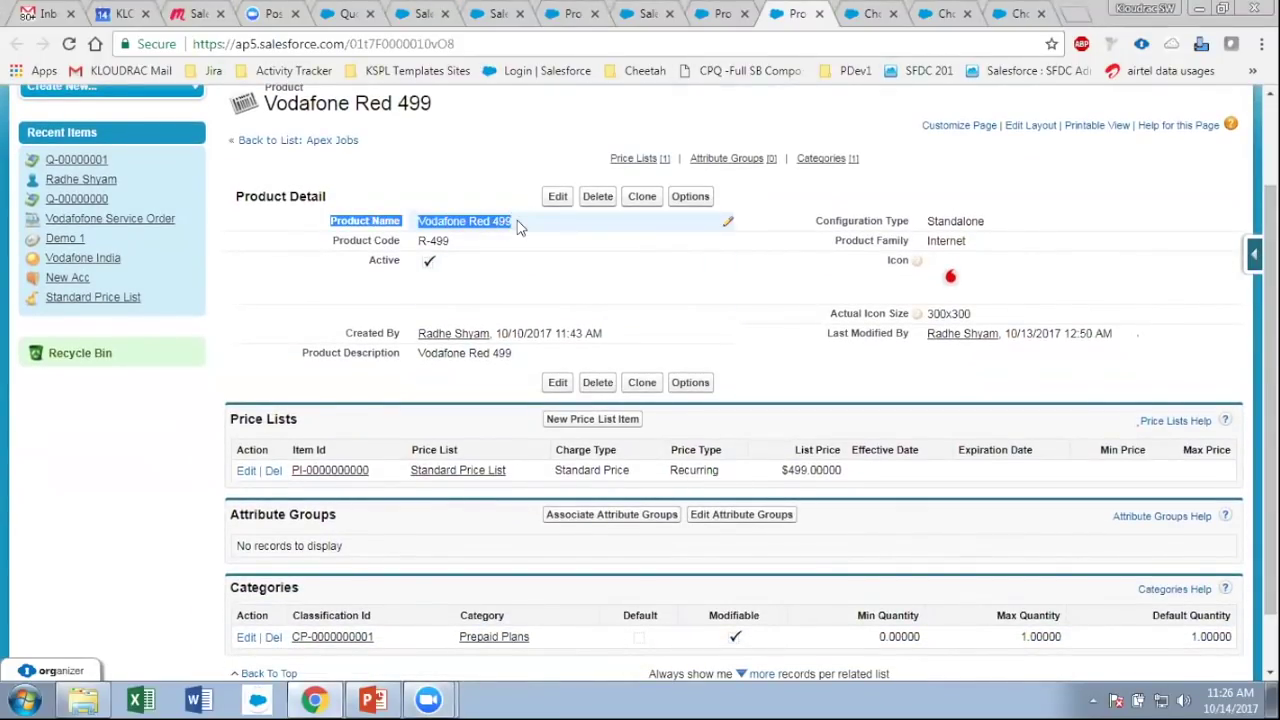
{"action": "left_click_drag", "start_coordinate": [808, 222], "coordinate": [988, 222]}
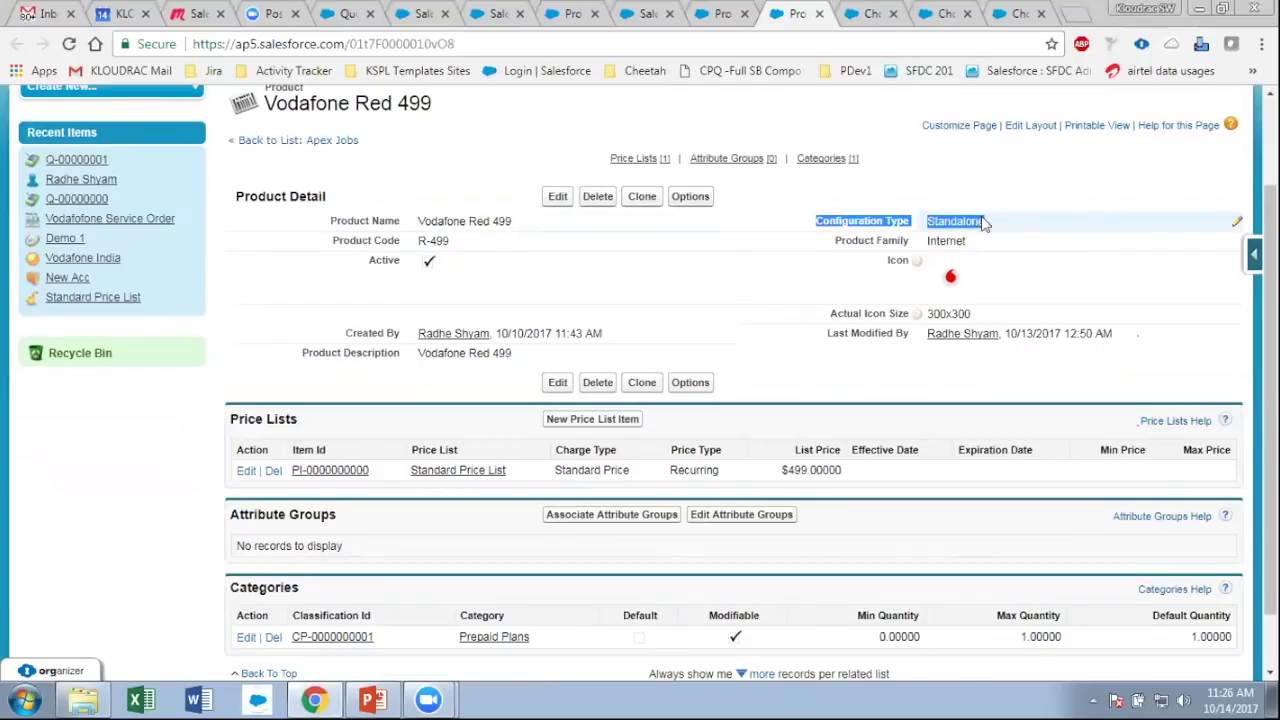
{"action": "scroll", "coordinate": [908, 234], "scroll_direction": "down", "scroll_amount": 1}
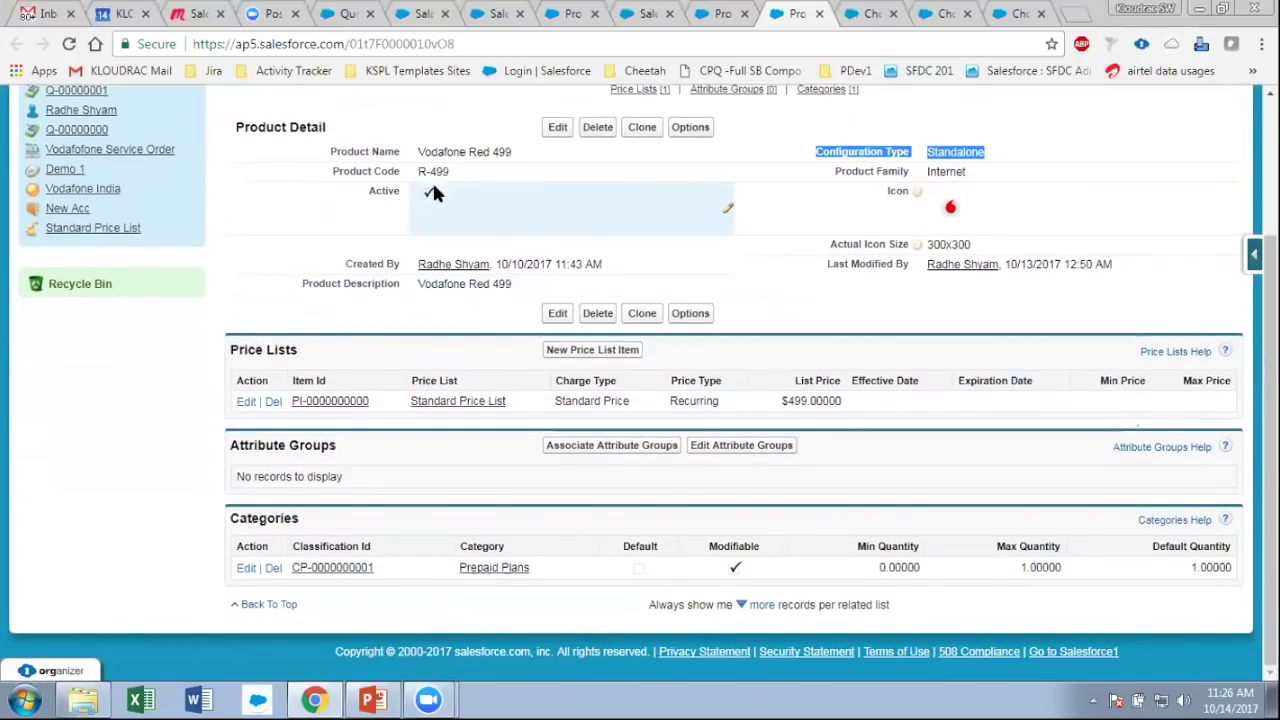
{"action": "left_click_drag", "start_coordinate": [330, 171], "coordinate": [440, 192]}
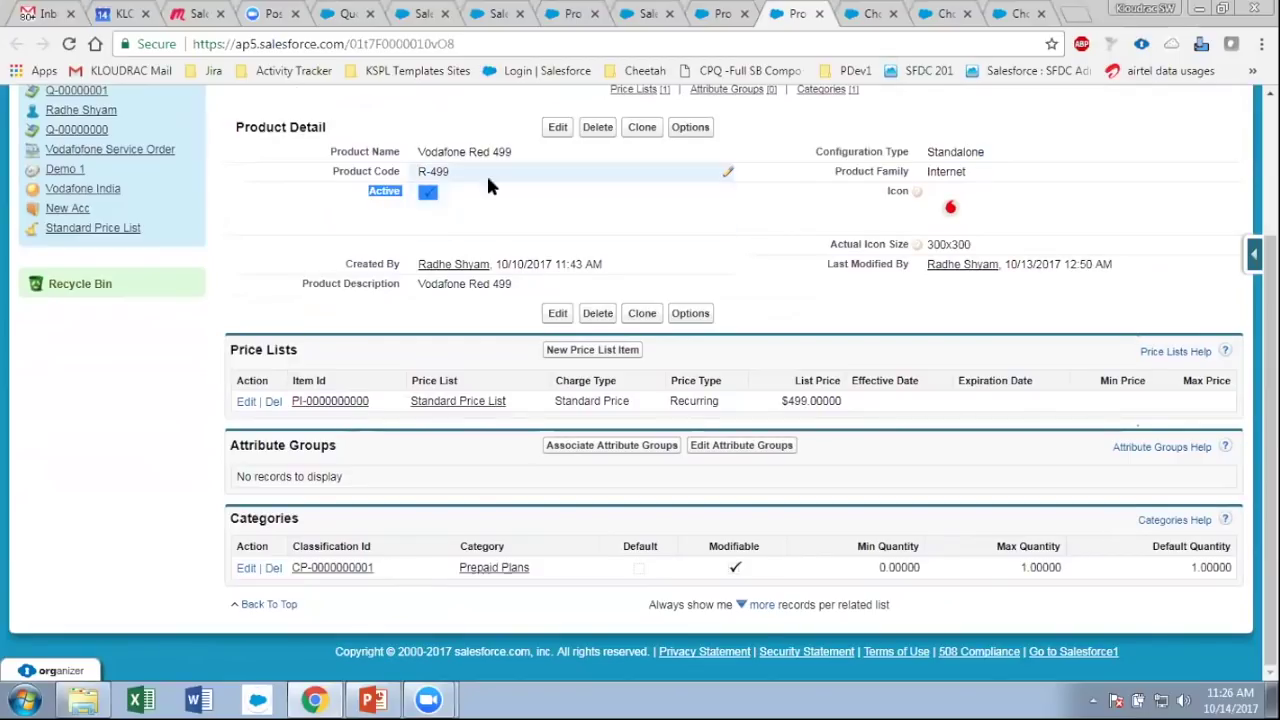
{"action": "left_click_drag", "start_coordinate": [332, 171], "coordinate": [487, 175]}
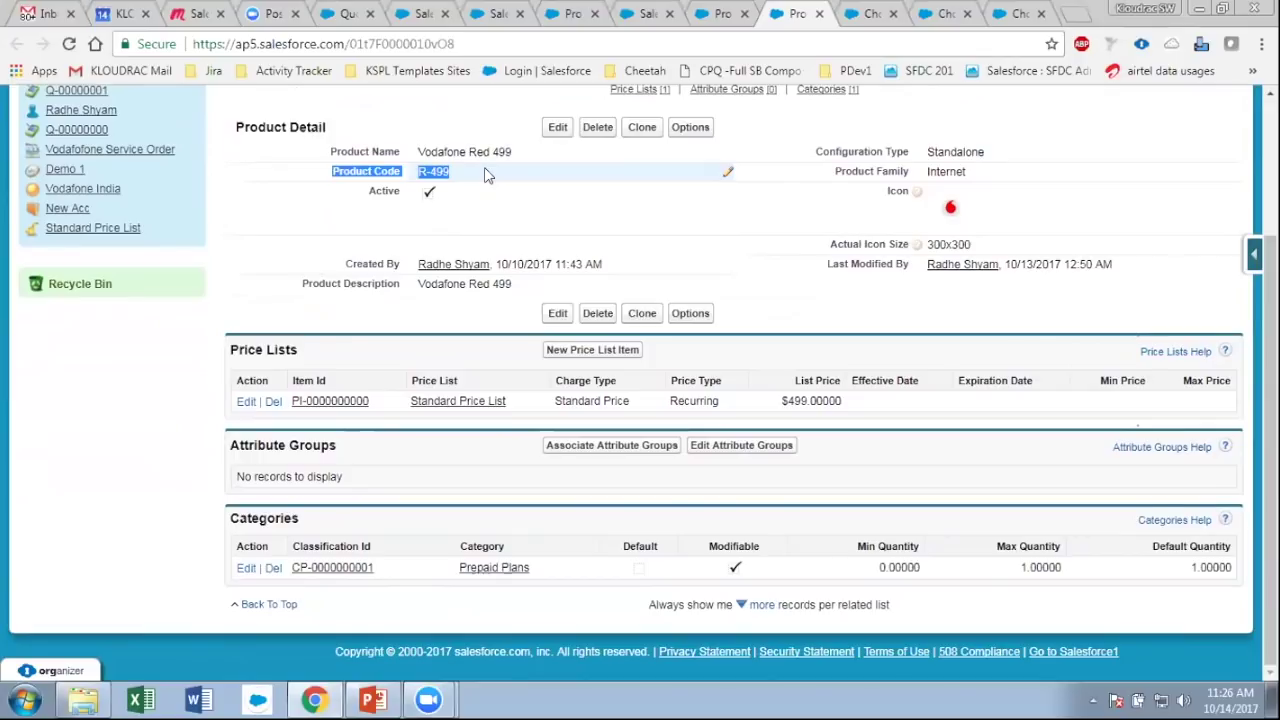
{"action": "scroll", "coordinate": [831, 234], "scroll_direction": "up", "scroll_amount": 1}
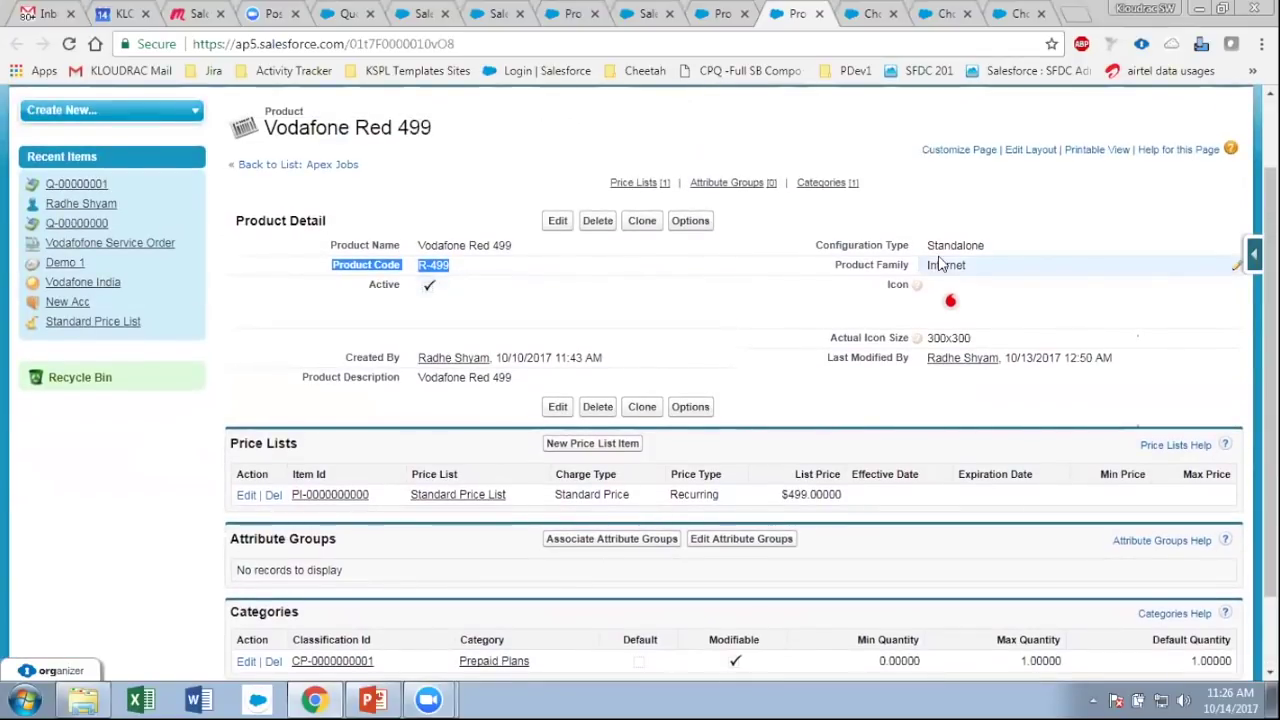
{"action": "left_click_drag", "start_coordinate": [820, 268], "coordinate": [942, 258]}
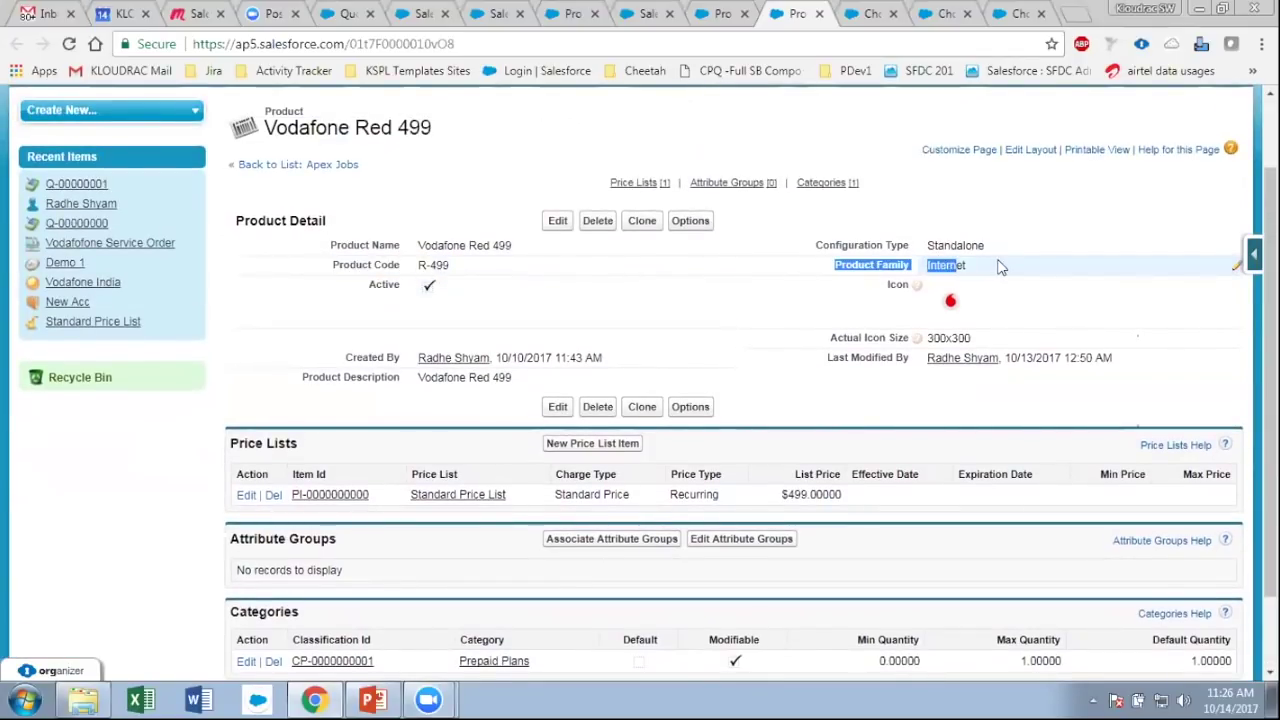
{"action": "left_click", "coordinate": [1000, 267]}
{"action": "left_click_drag", "start_coordinate": [832, 264], "coordinate": [985, 273]}
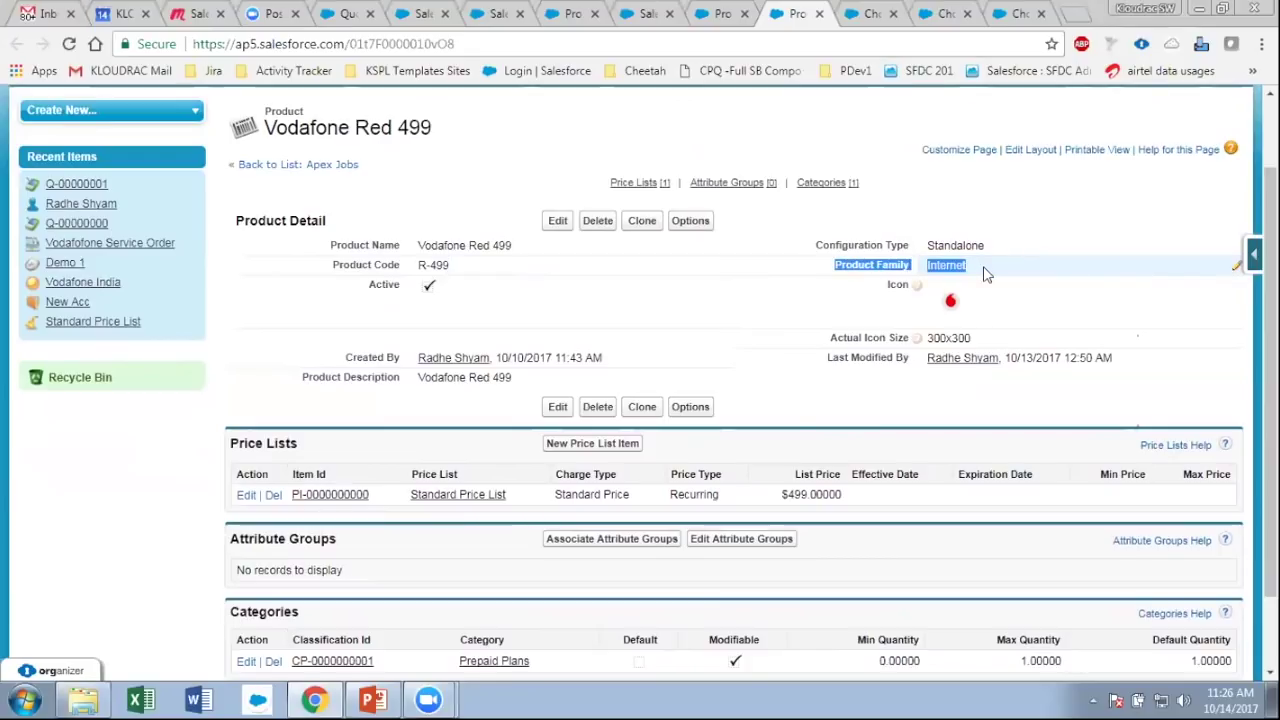
{"action": "scroll", "coordinate": [1270, 400], "scroll_direction": "down", "scroll_amount": 1}
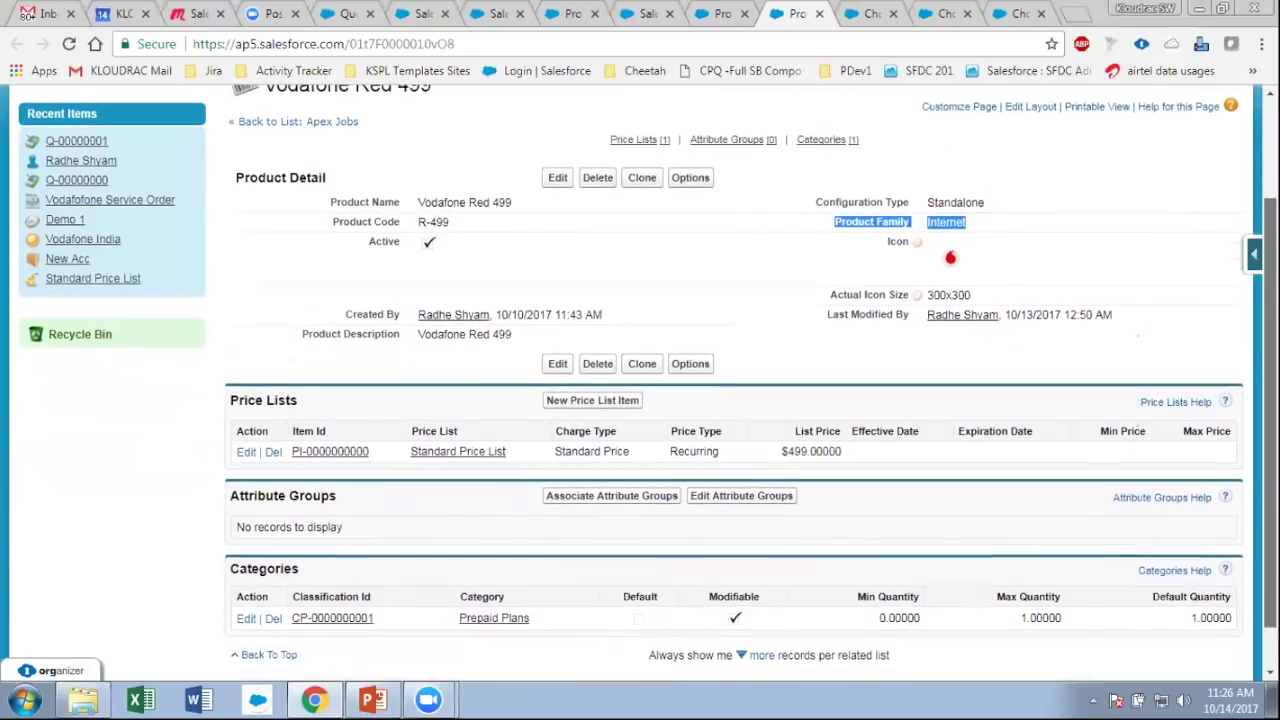
{"action": "scroll", "coordinate": [1000, 300], "scroll_direction": "up", "scroll_amount": 1}
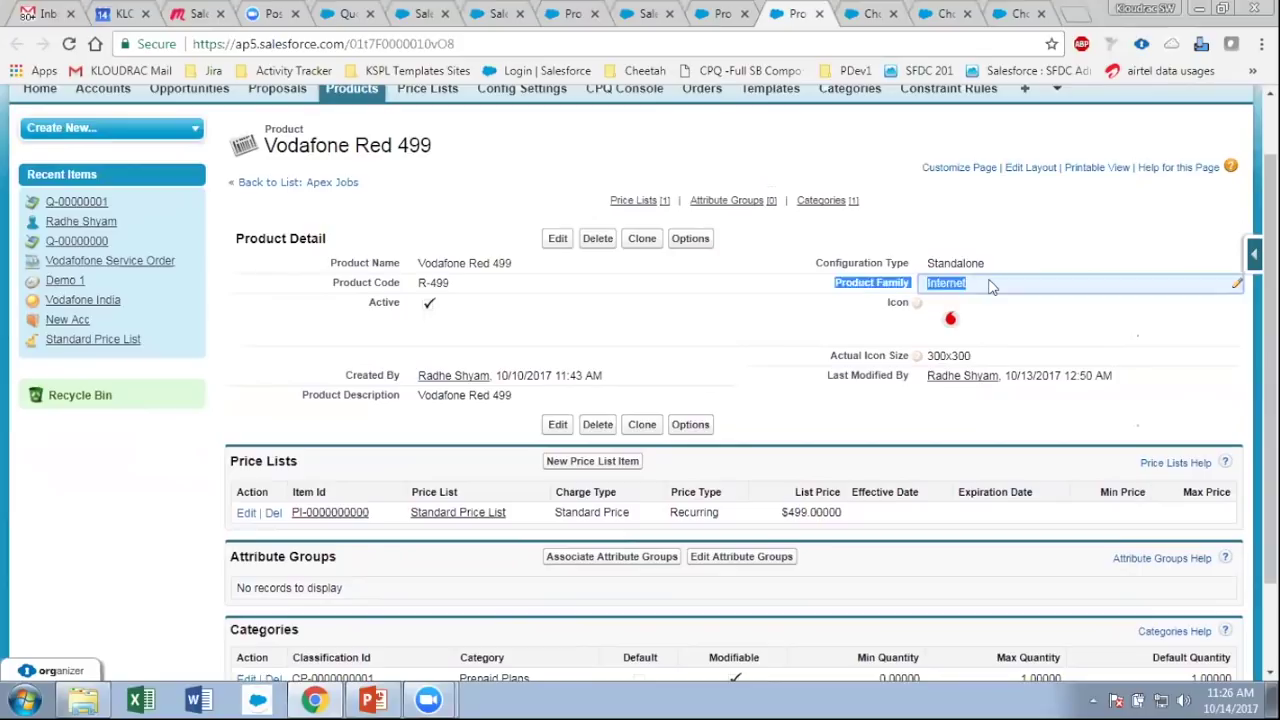
{"action": "left_click", "coordinate": [845, 288]}
{"action": "left_click_drag", "start_coordinate": [828, 290], "coordinate": [1034, 292]}
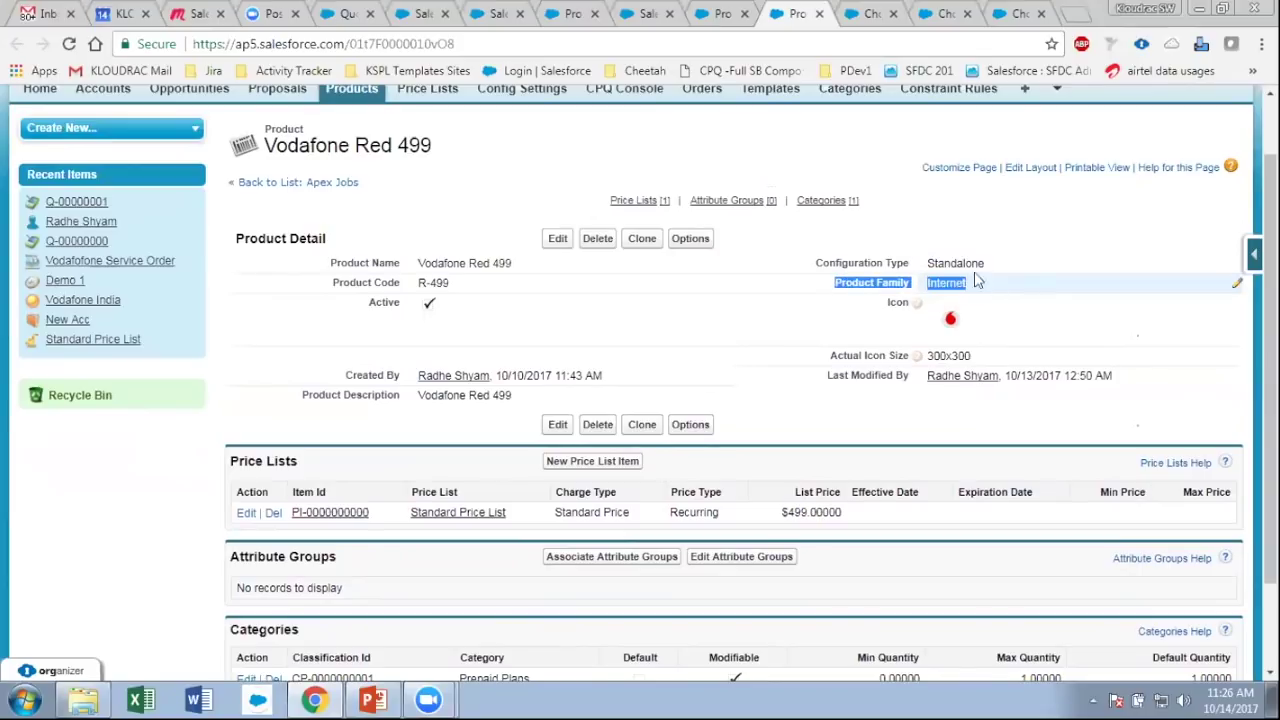
- Try changing the product's configuration type to Bundle, and discard the edit
{"action": "left_click_drag", "start_coordinate": [800, 268], "coordinate": [916, 263]}
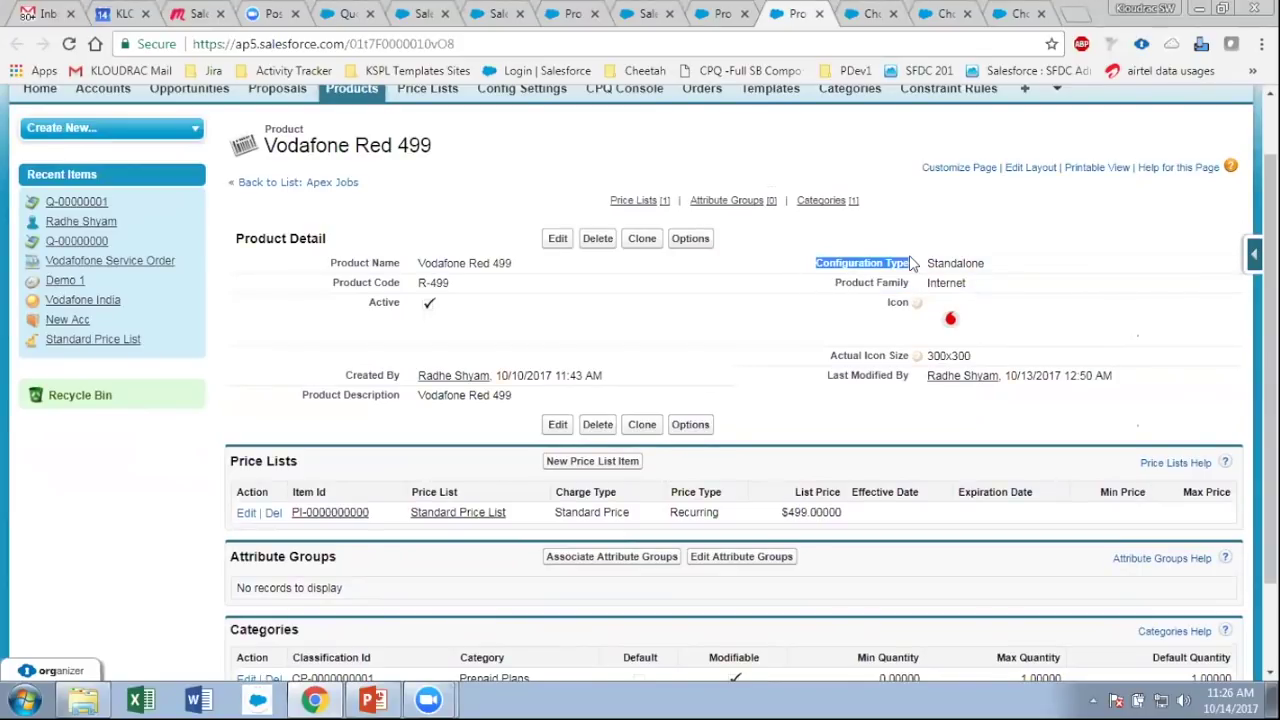
{"action": "double_click", "coordinate": [926, 264]}
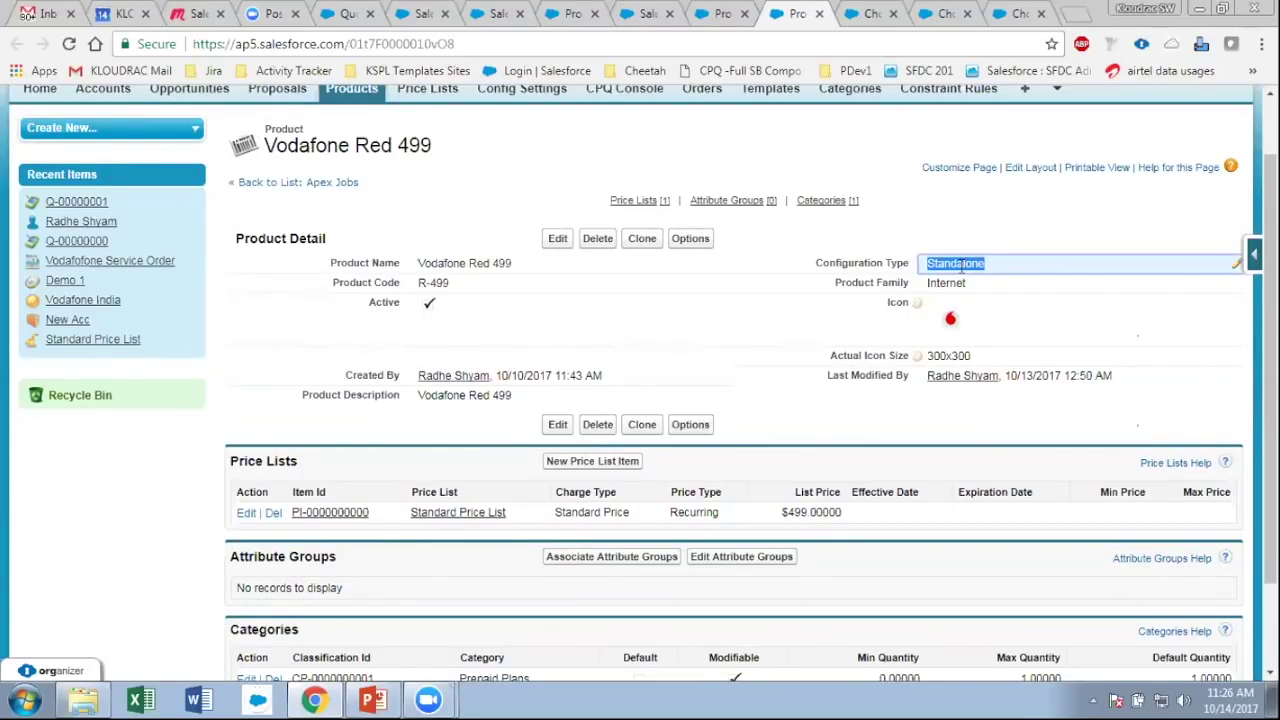
{"action": "left_click", "coordinate": [961, 265]}
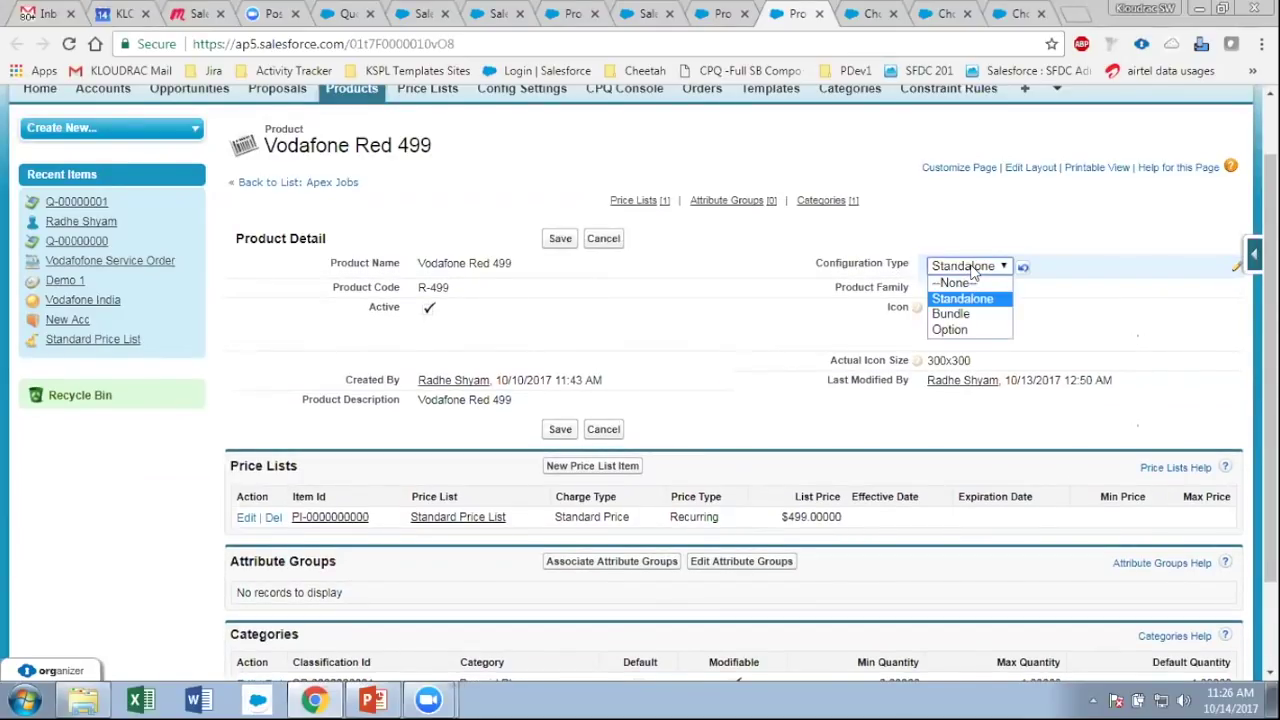
{"action": "left_click", "coordinate": [981, 322]}
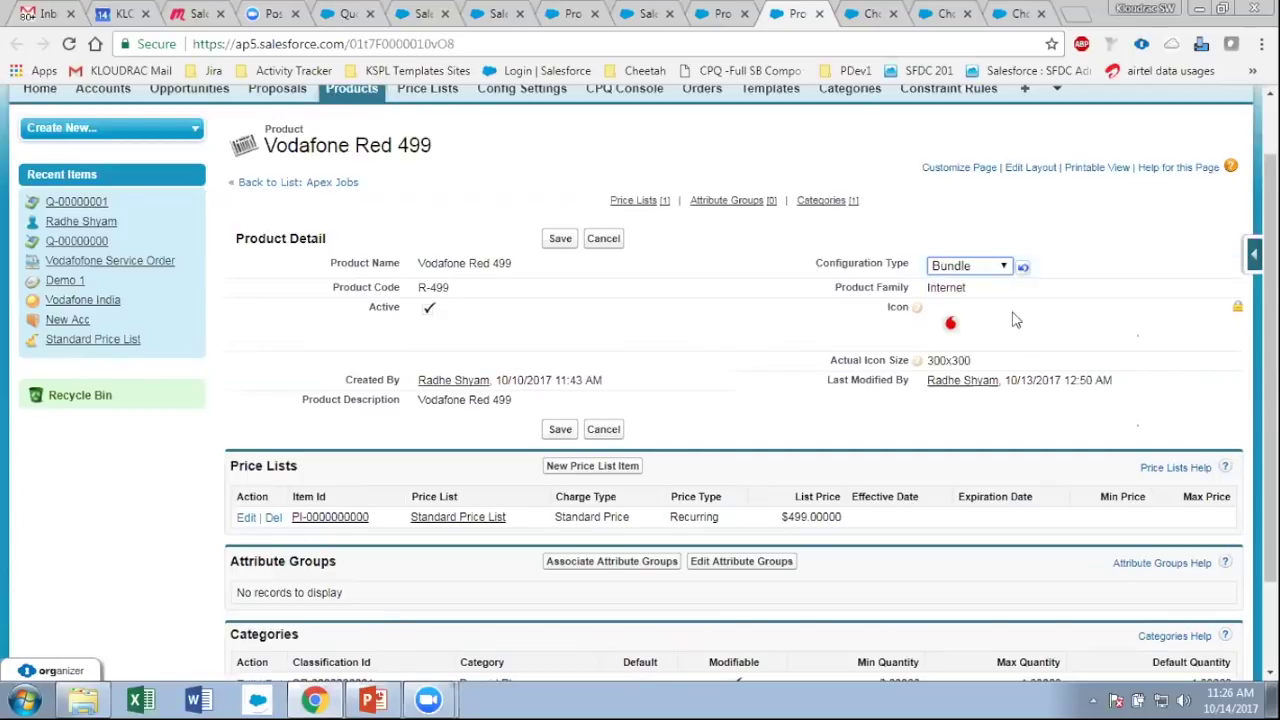
{"action": "left_click", "coordinate": [997, 272]}
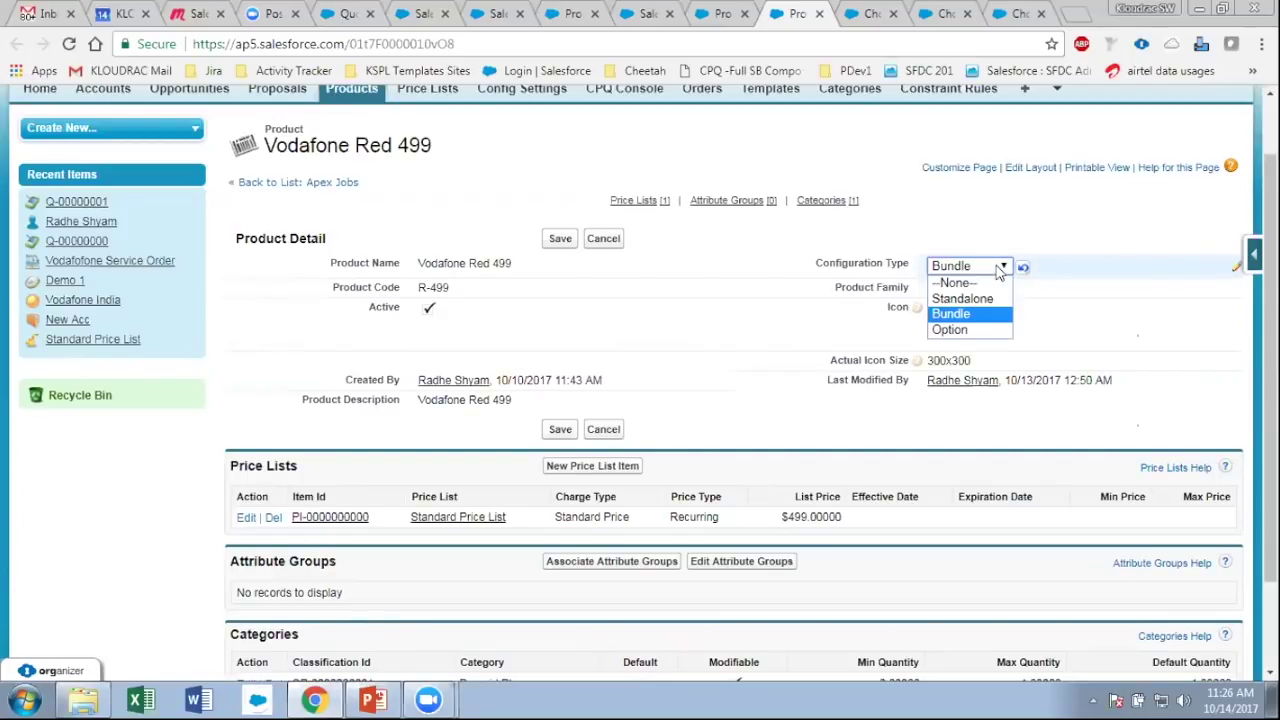
{"action": "left_click", "coordinate": [971, 316]}
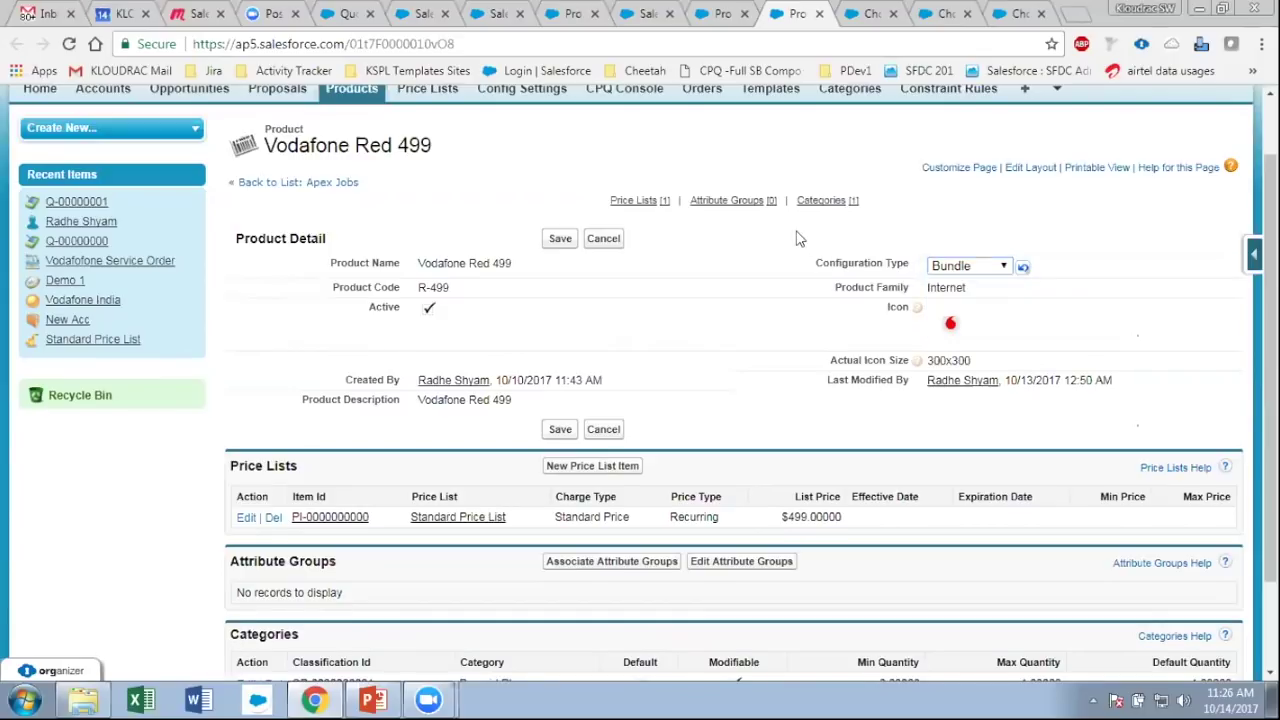
{"action": "left_click", "coordinate": [916, 263]}
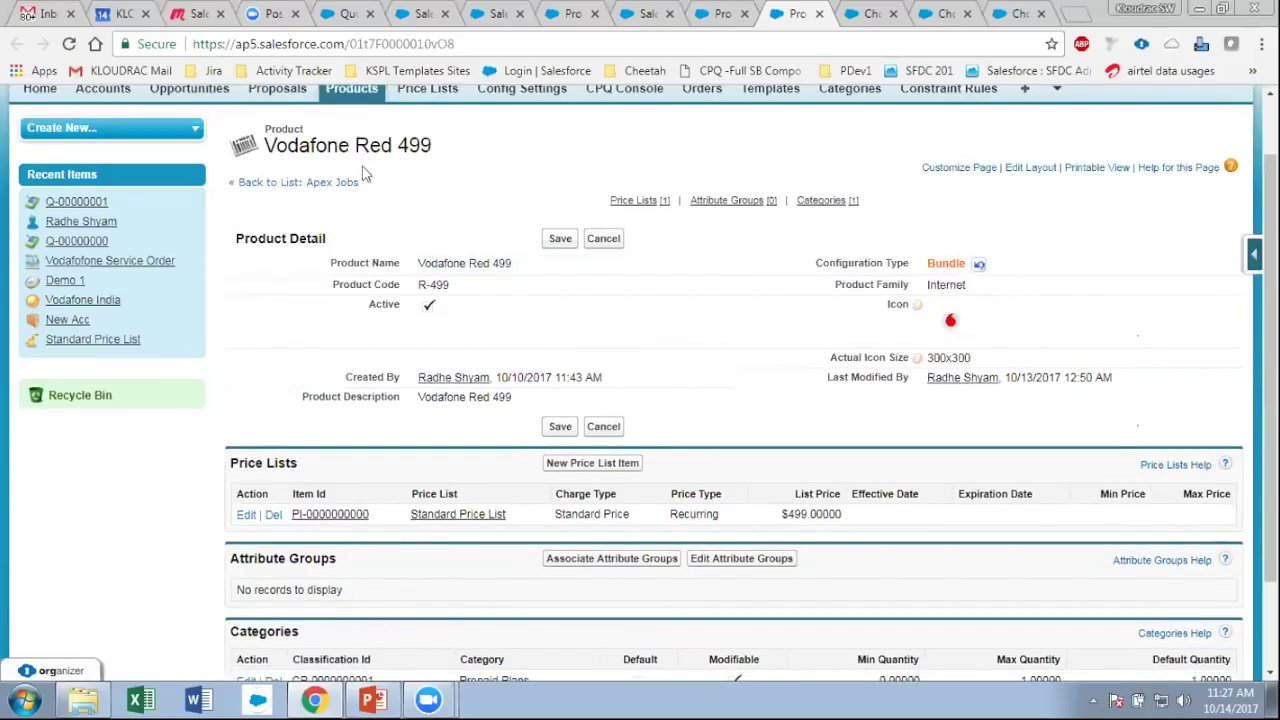
{"action": "double_click", "coordinate": [960, 264]}
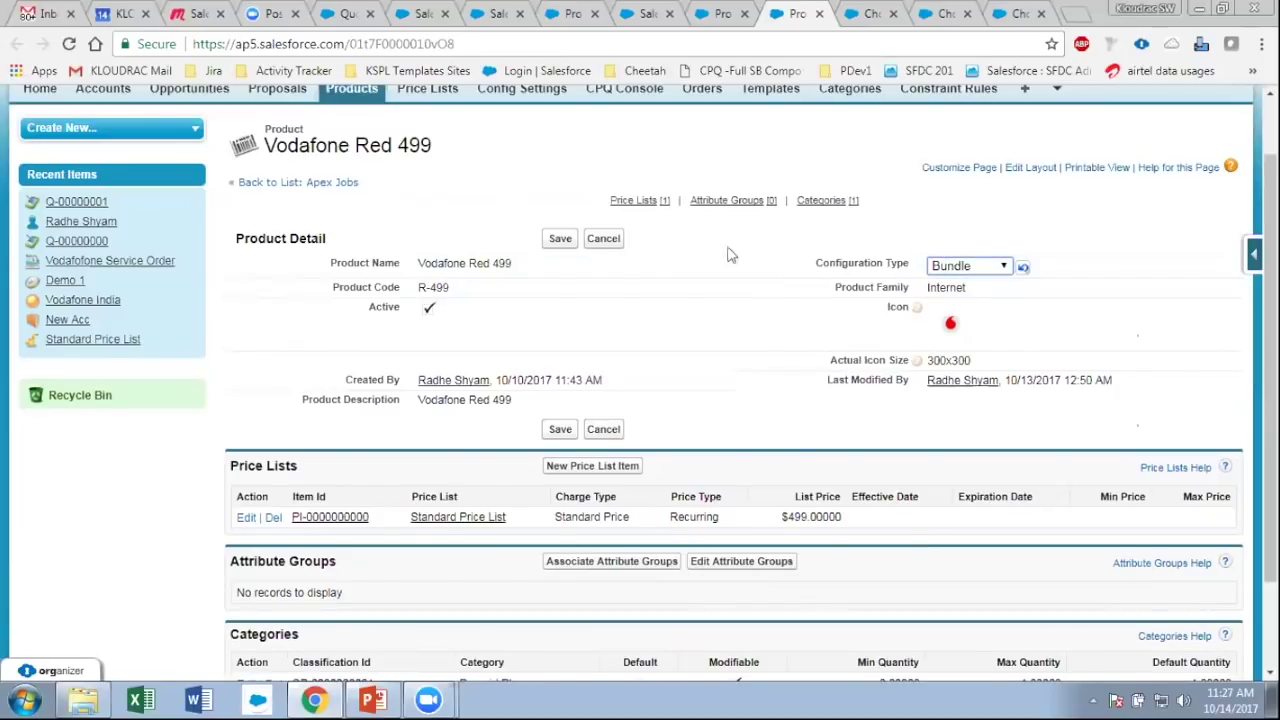
{"action": "left_click", "coordinate": [603, 239]}
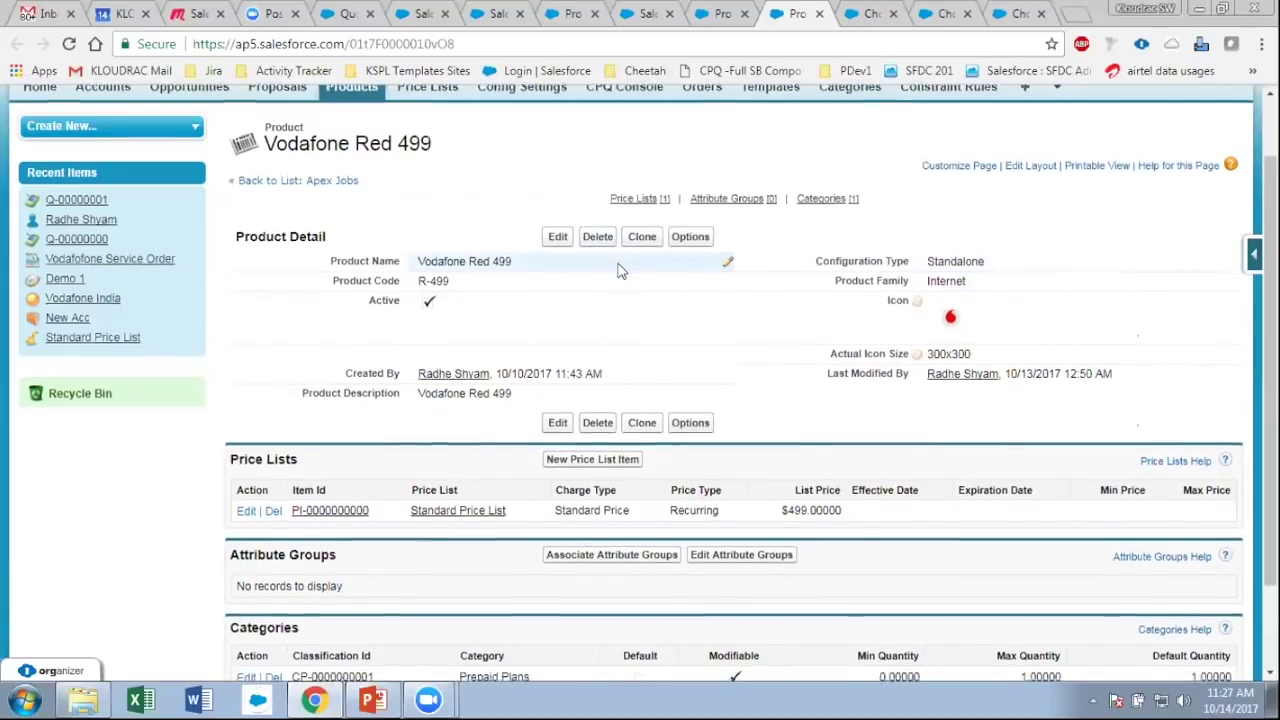
- View the CPQ Console's price management options in a separate tab and return to the Vodafone Red 499 product record
{"action": "scroll", "coordinate": [428, 178], "scroll_direction": "down", "scroll_amount": 1}
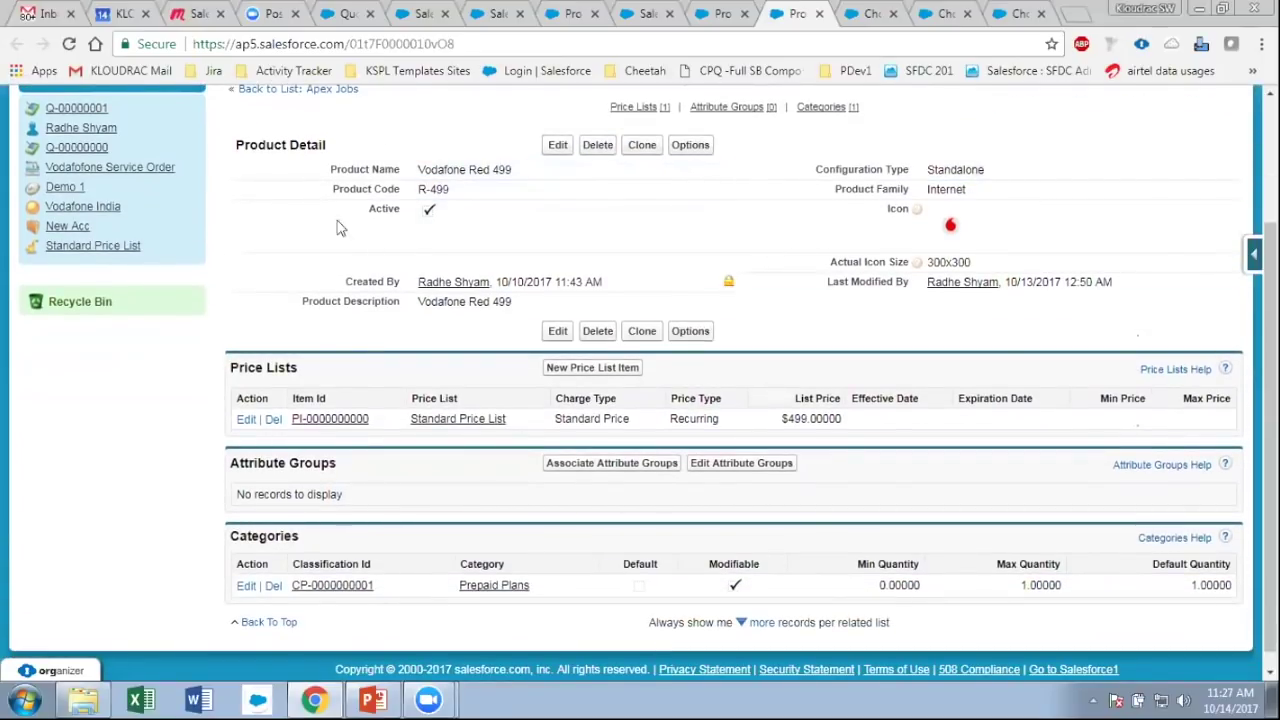
{"action": "scroll", "coordinate": [808, 284], "scroll_direction": "down", "scroll_amount": 1}
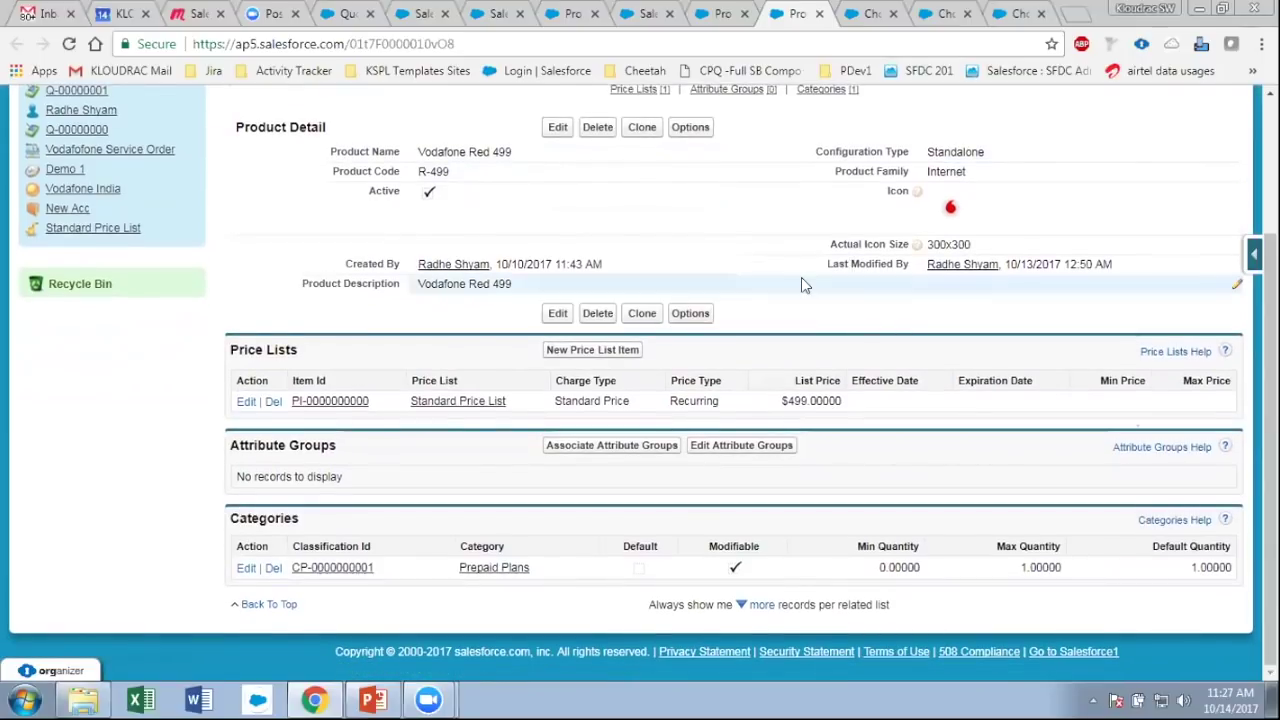
{"action": "scroll", "coordinate": [801, 277], "scroll_direction": "up", "scroll_amount": 2}
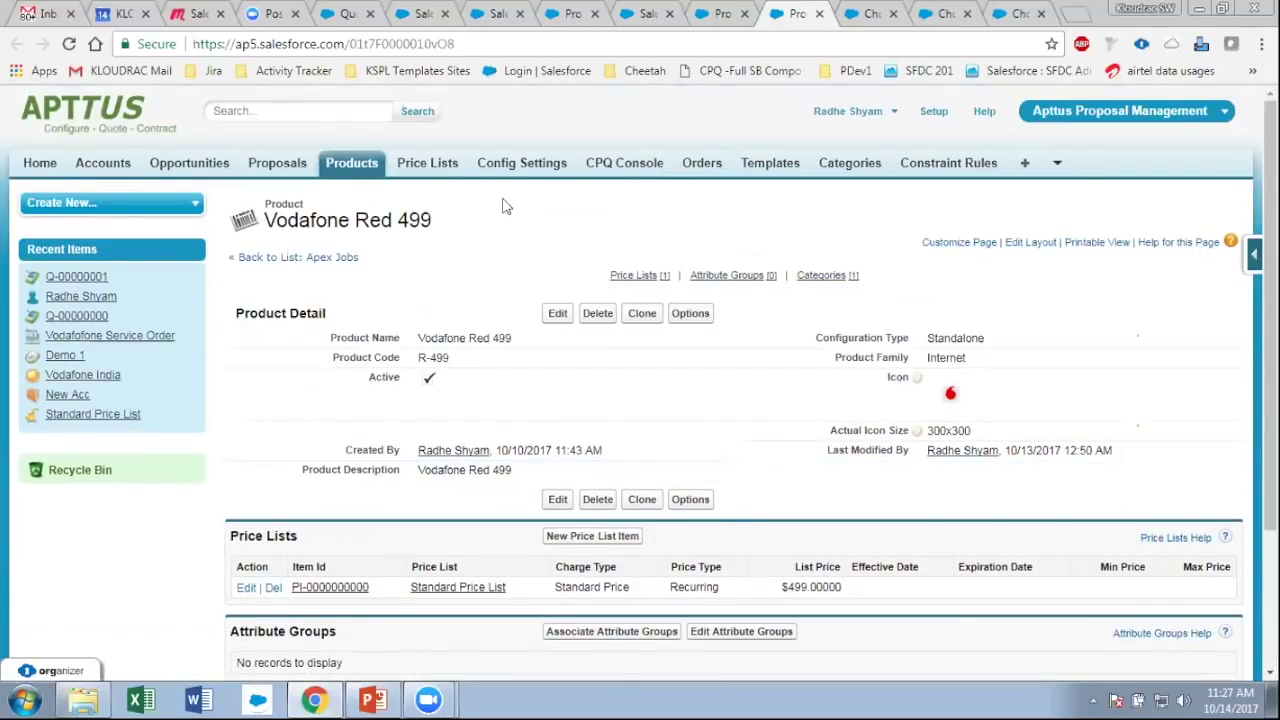
{"action": "left_click", "coordinate": [608, 163]}
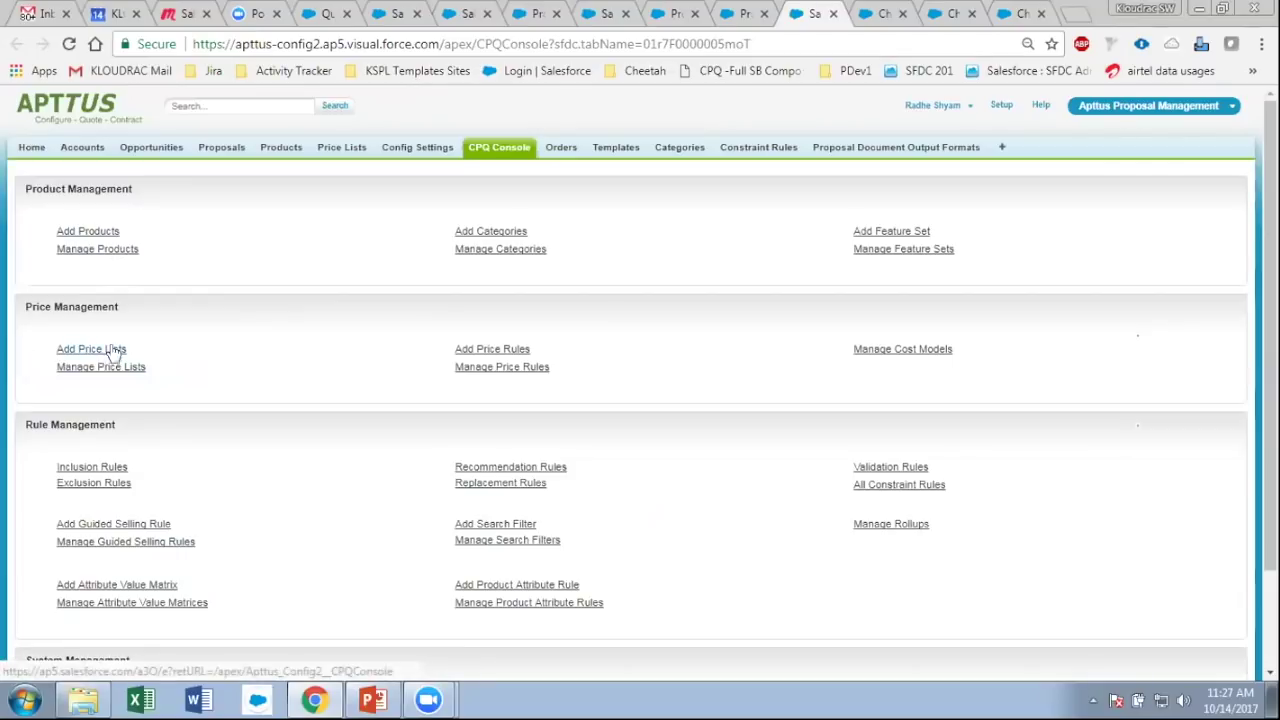
{"action": "left_click", "coordinate": [729, 13]}
- Start a new price list item from the product's Price Lists section and set its sequence to 2
{"action": "scroll", "coordinate": [640, 350], "scroll_direction": "down", "scroll_amount": 1}
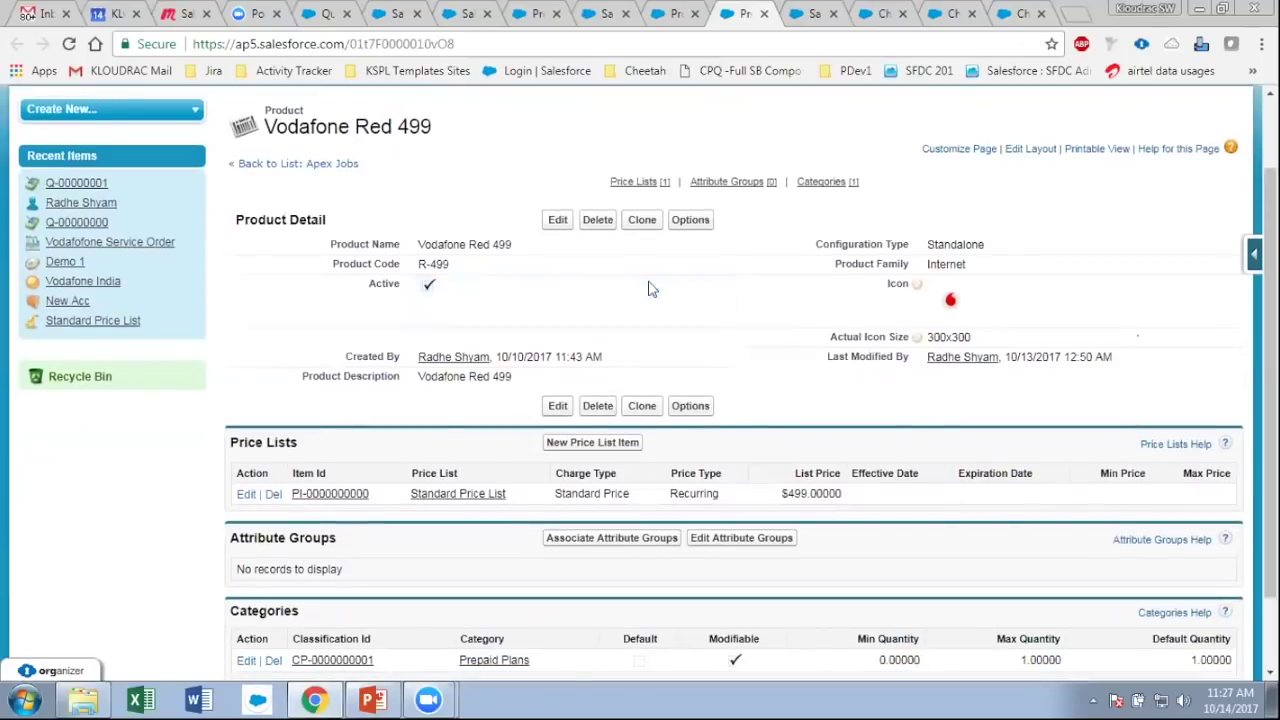
{"action": "left_click", "coordinate": [582, 443]}
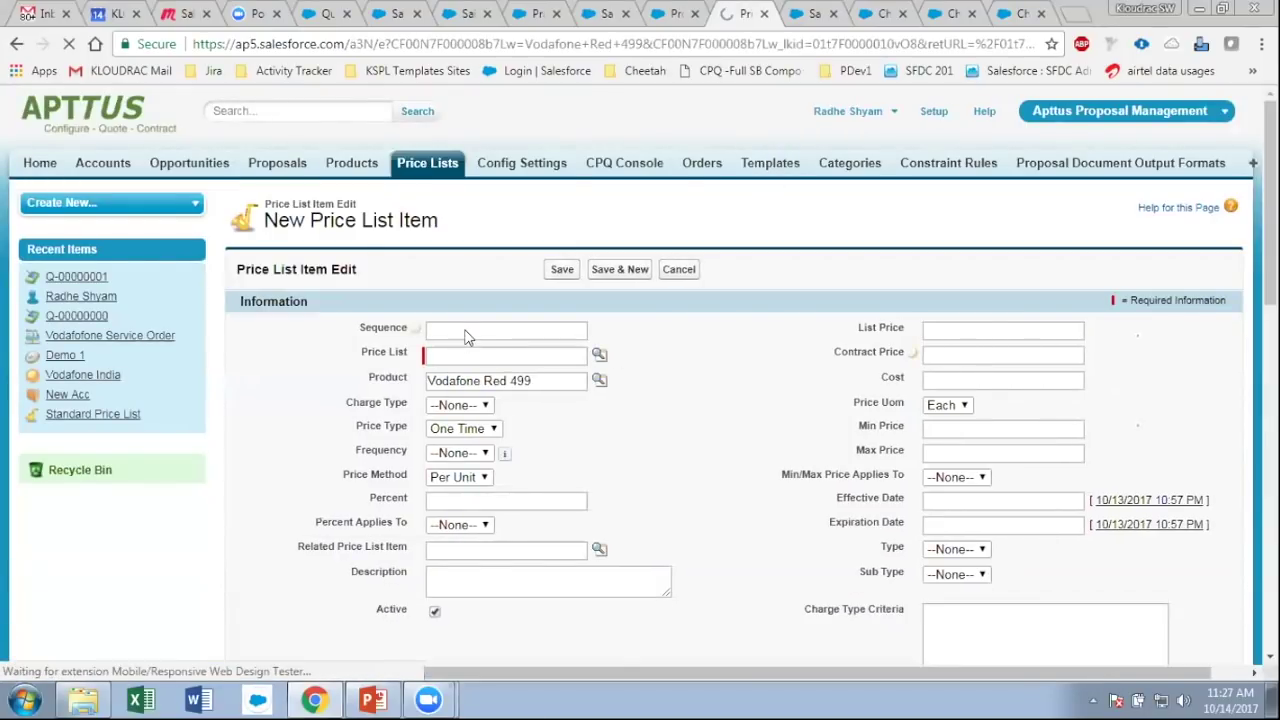
{"action": "left_click", "coordinate": [465, 334]}
{"action": "type", "text": "2"}
{"action": "left_click", "coordinate": [450, 354]}
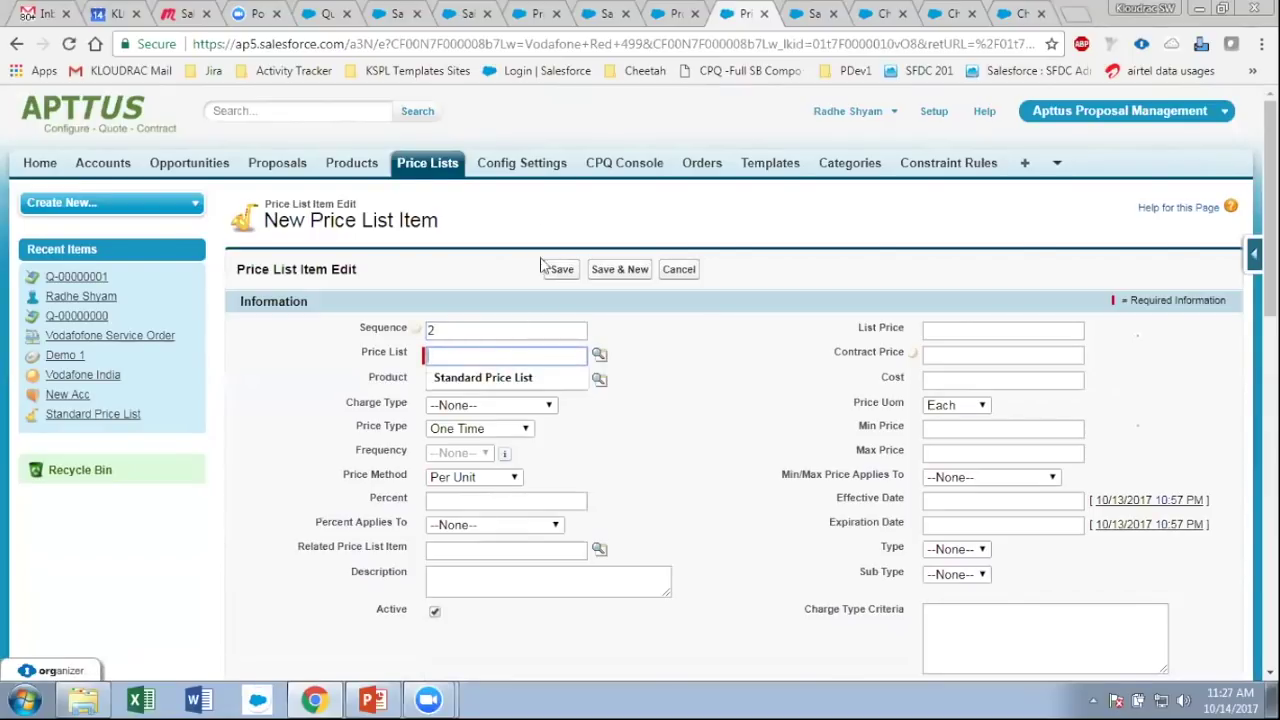
{"action": "left_click", "coordinate": [510, 235]}
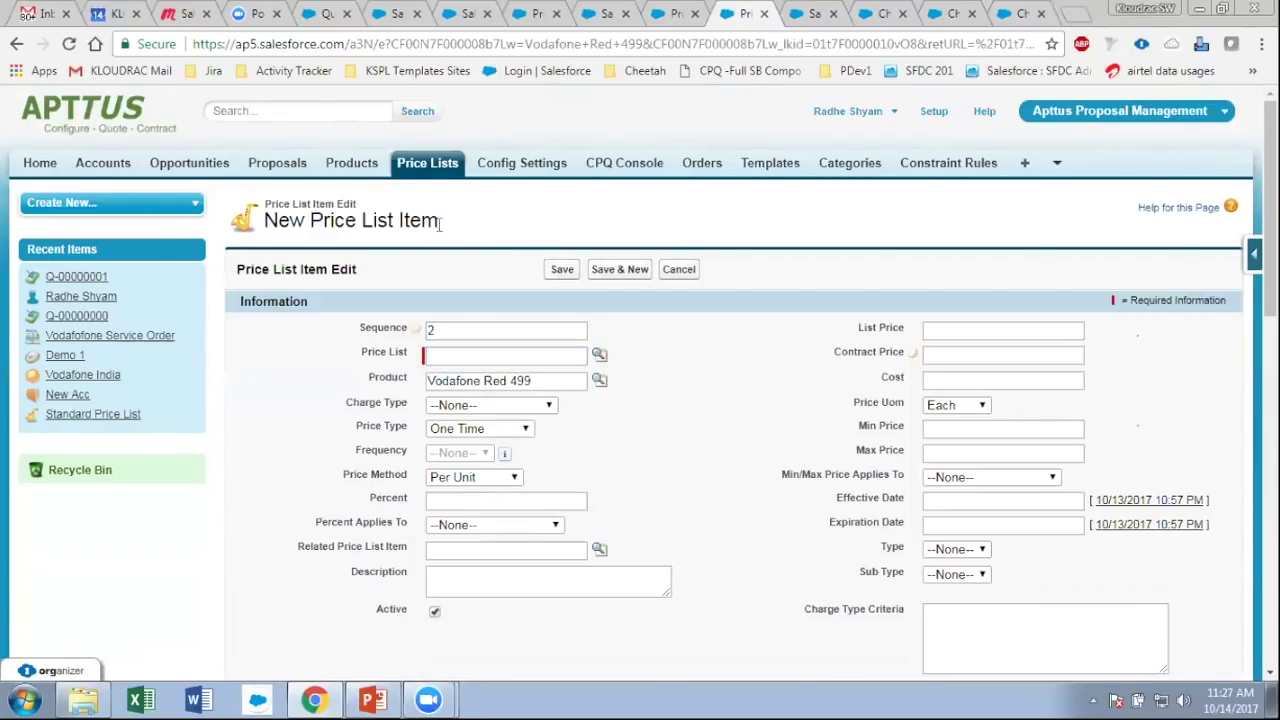
- Assign the new price list item to the Standard Price List
{"action": "left_click_drag", "start_coordinate": [441, 222], "coordinate": [268, 220]}
{"action": "left_click", "coordinate": [502, 217]}
{"action": "left_click", "coordinate": [473, 359]}
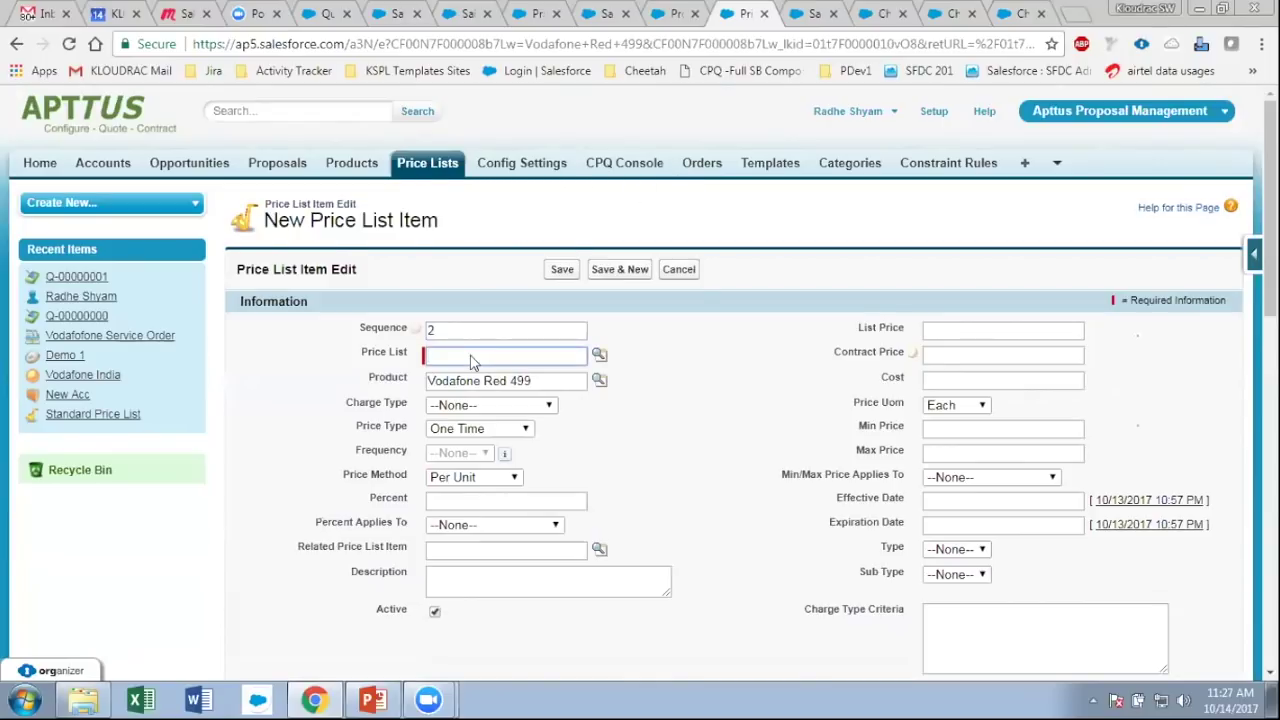
{"action": "type", "text": "Sa"}
{"action": "key", "text": "BackSpace"}
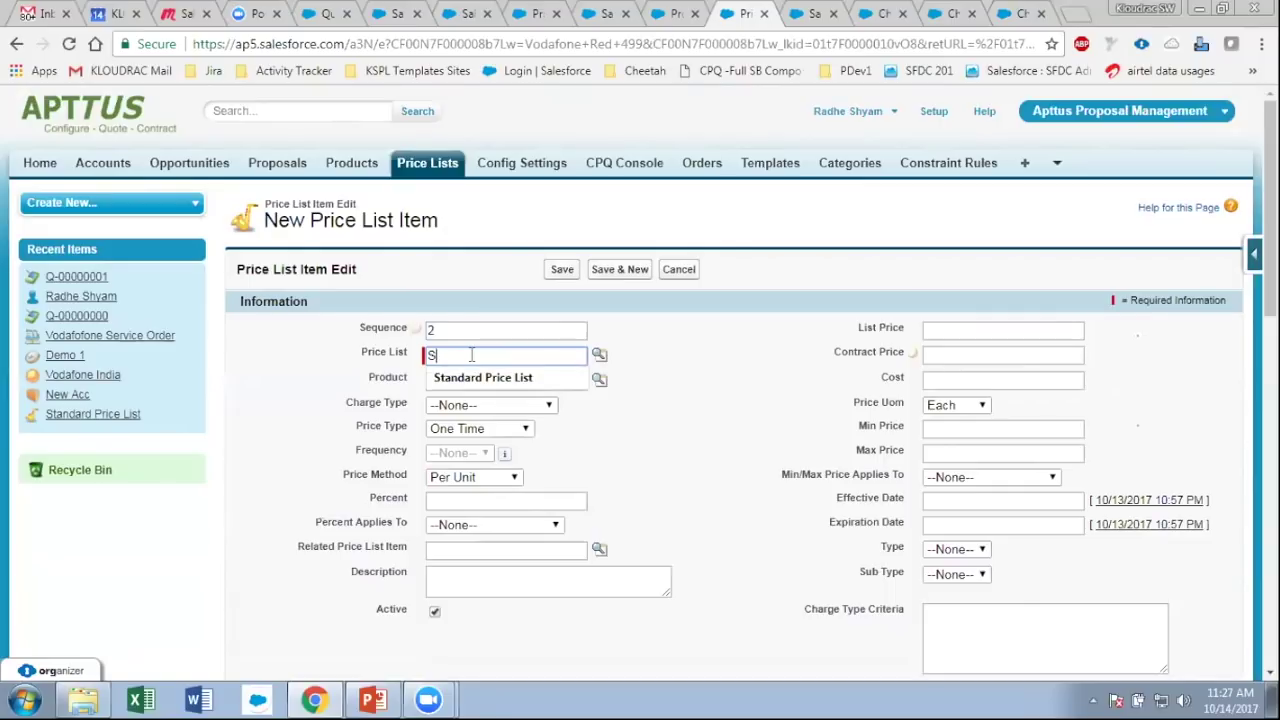
{"action": "left_click", "coordinate": [496, 377]}
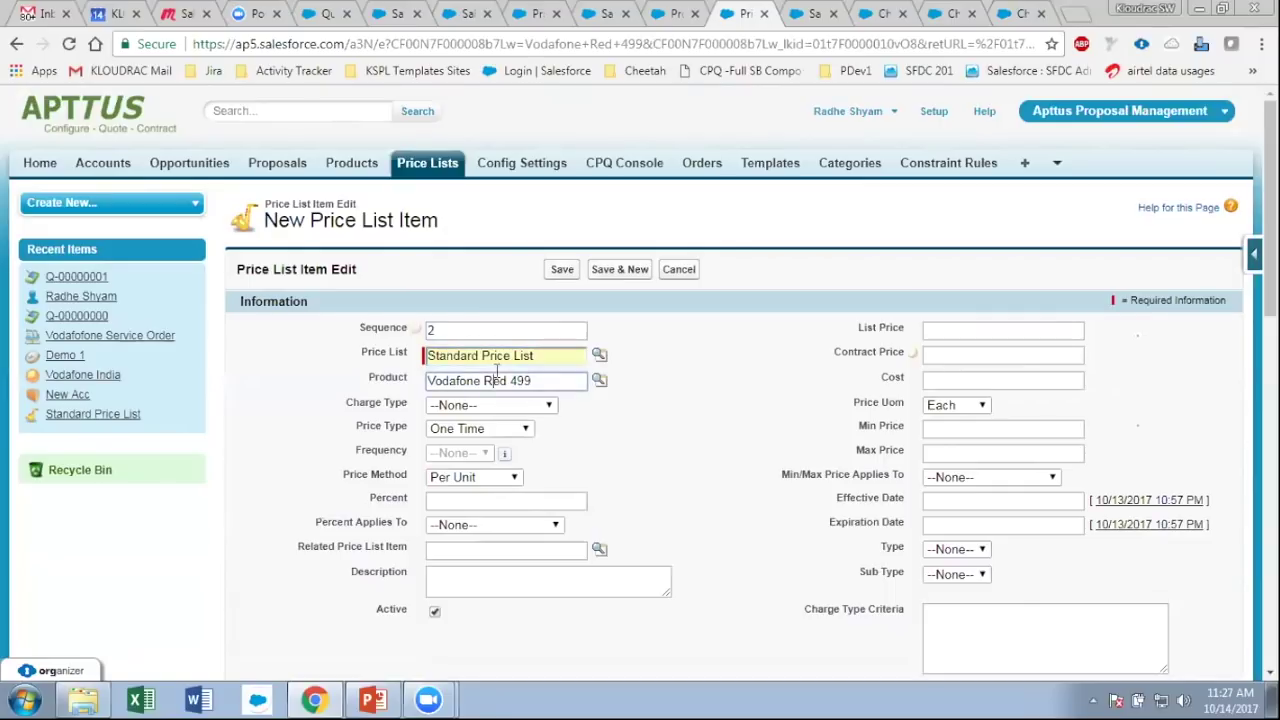
- Set the price list item's charge type to Standard Price and its list price to 750
{"action": "left_click", "coordinate": [510, 406]}
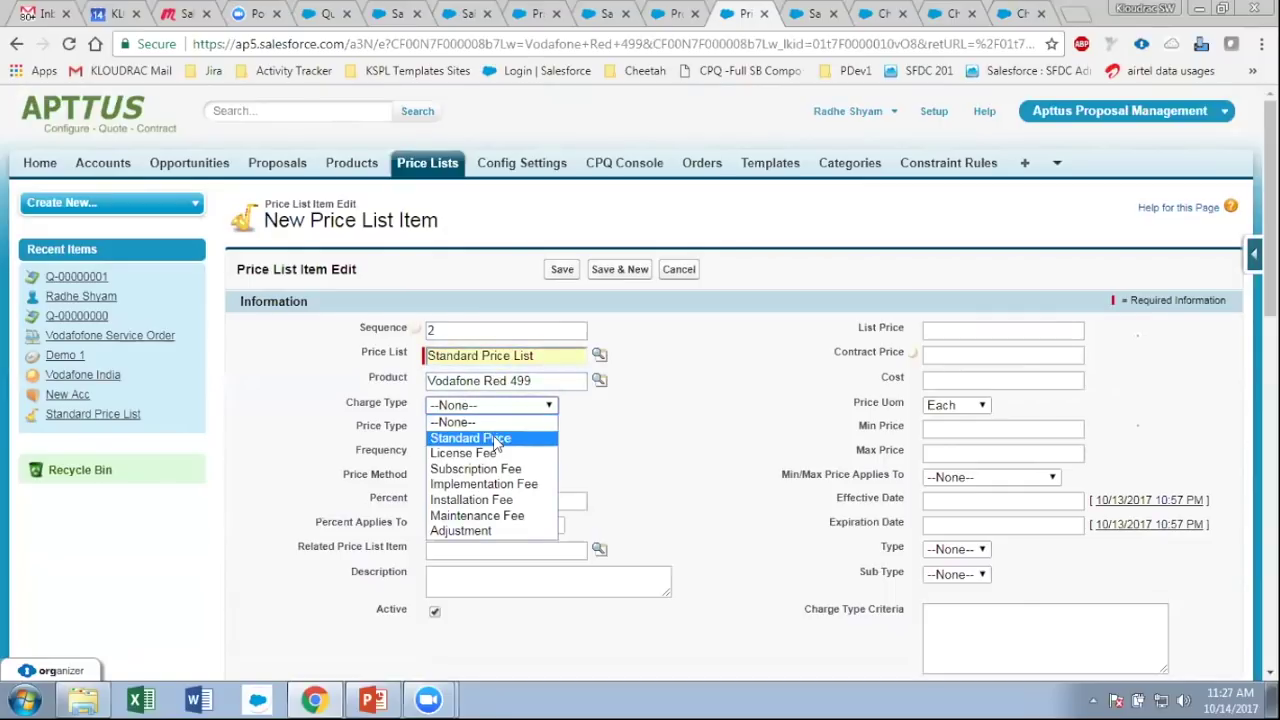
{"action": "left_click", "coordinate": [495, 441]}
{"action": "left_click", "coordinate": [497, 428]}
{"action": "left_click", "coordinate": [497, 428]}
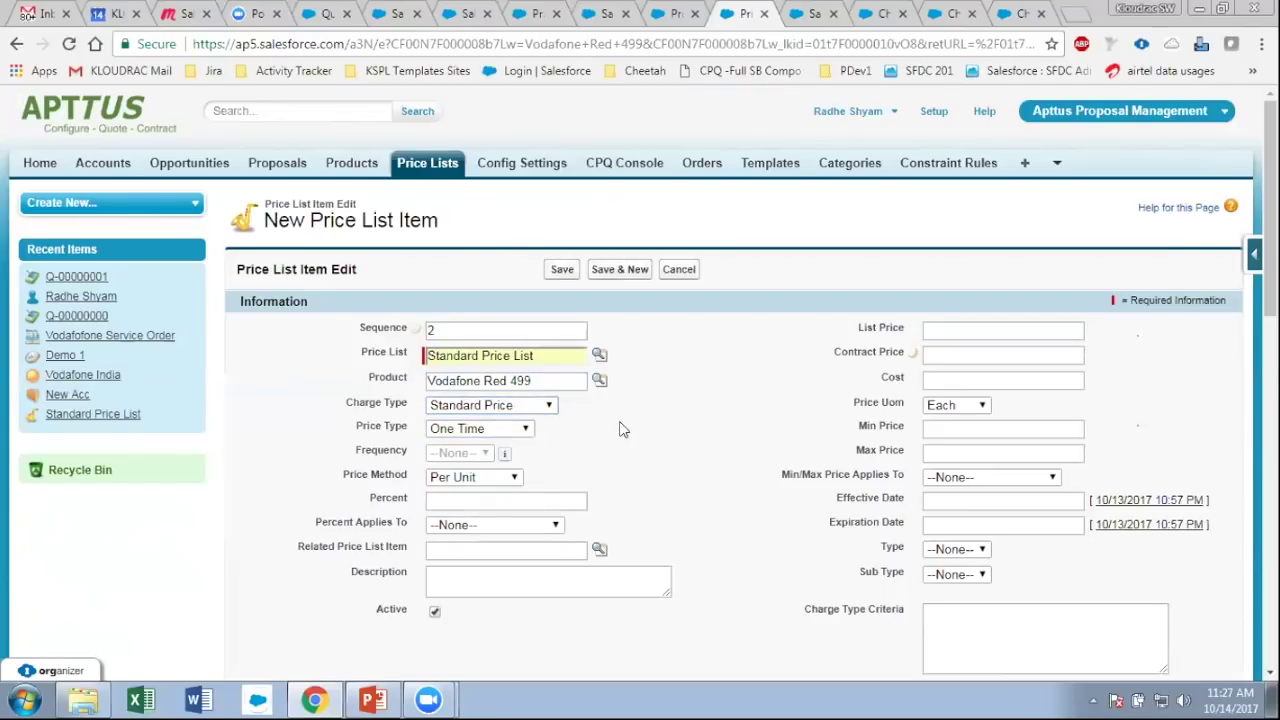
{"action": "left_click", "coordinate": [954, 337]}
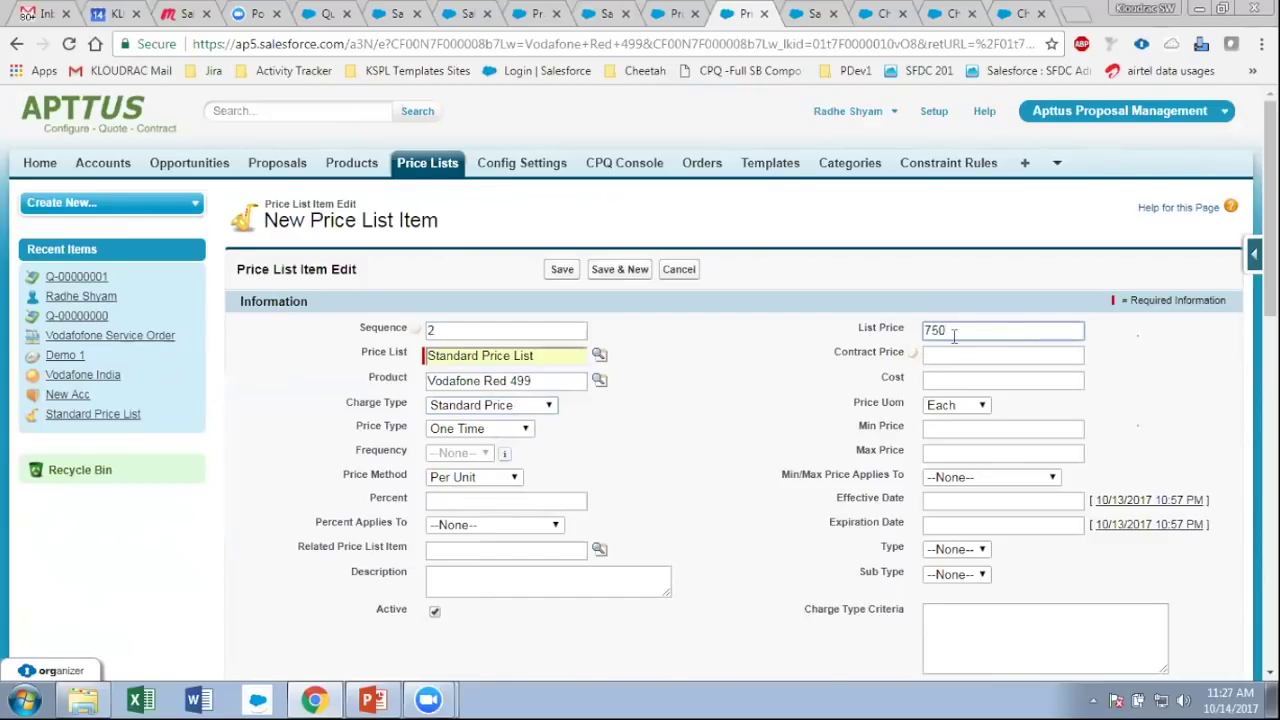
{"action": "left_click", "coordinate": [727, 393]}
- Examine the remaining price list item fields, including the Defaults, Related Pricing, Tax & Billing and Finance & Revenue sections
{"action": "scroll", "coordinate": [700, 340], "scroll_direction": "down", "scroll_amount": 2}
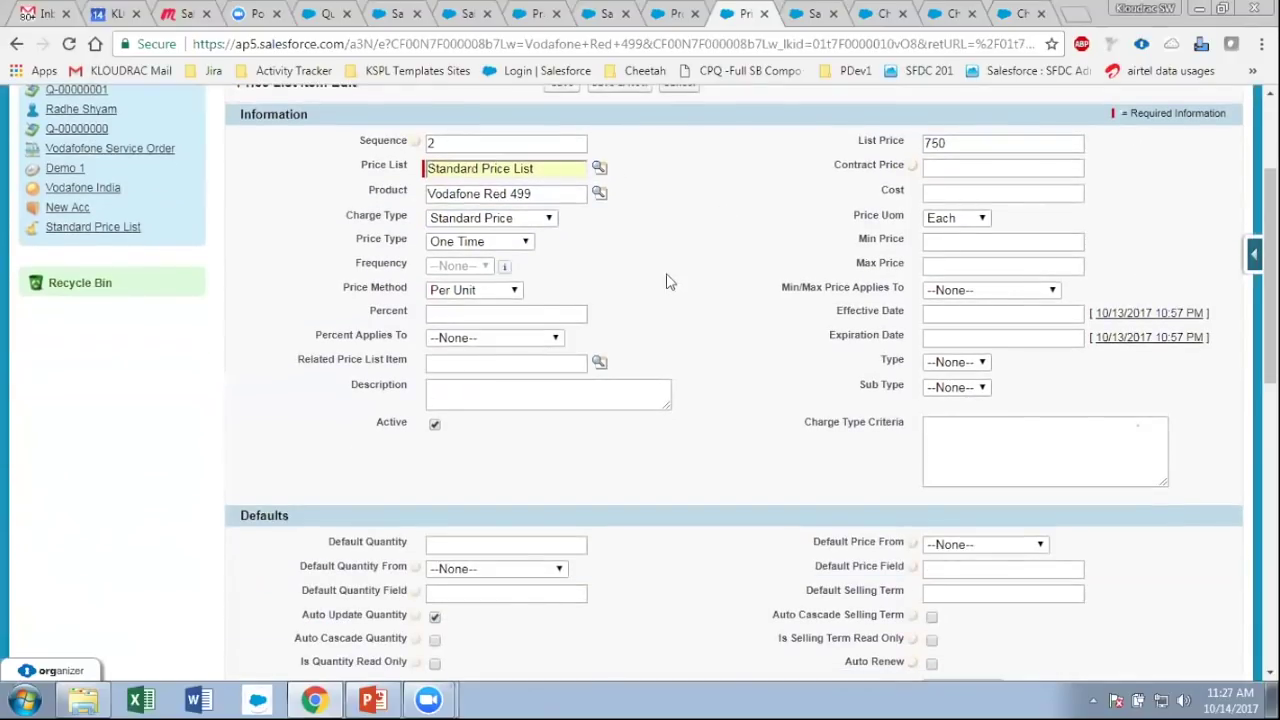
{"action": "scroll", "coordinate": [943, 370], "scroll_direction": "down", "scroll_amount": 3}
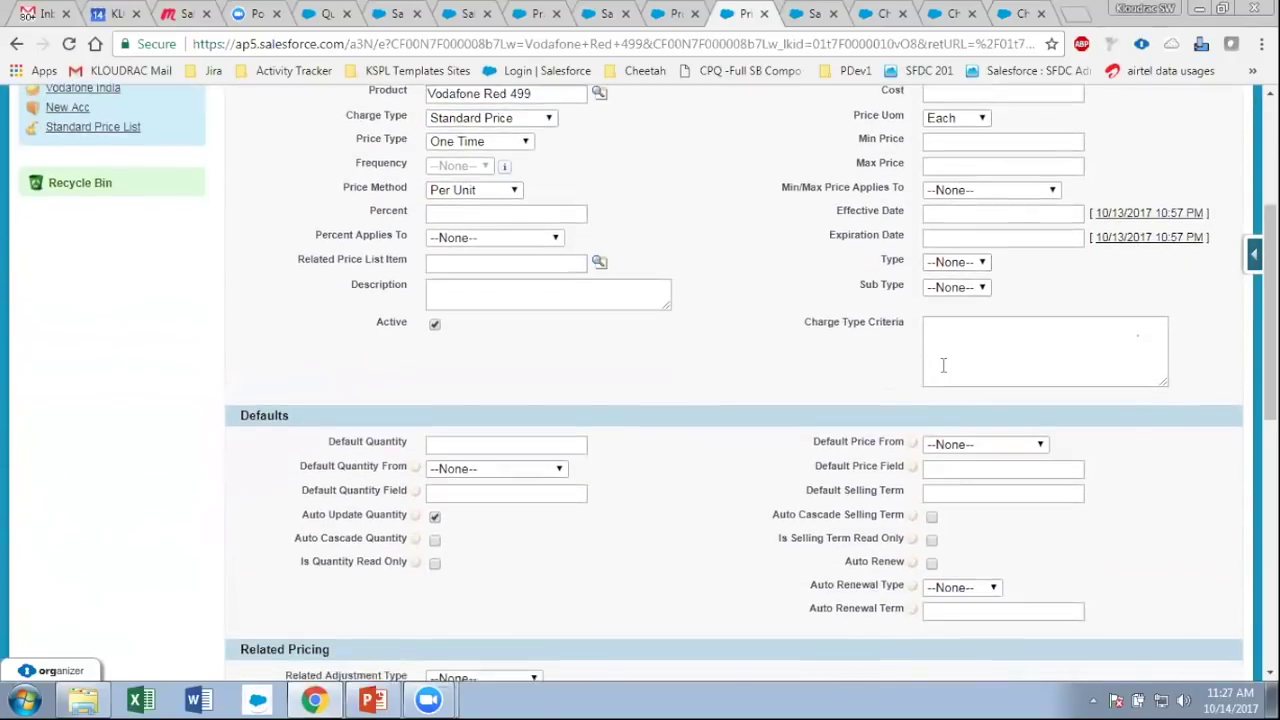
{"action": "scroll", "coordinate": [940, 372], "scroll_direction": "up", "scroll_amount": 2}
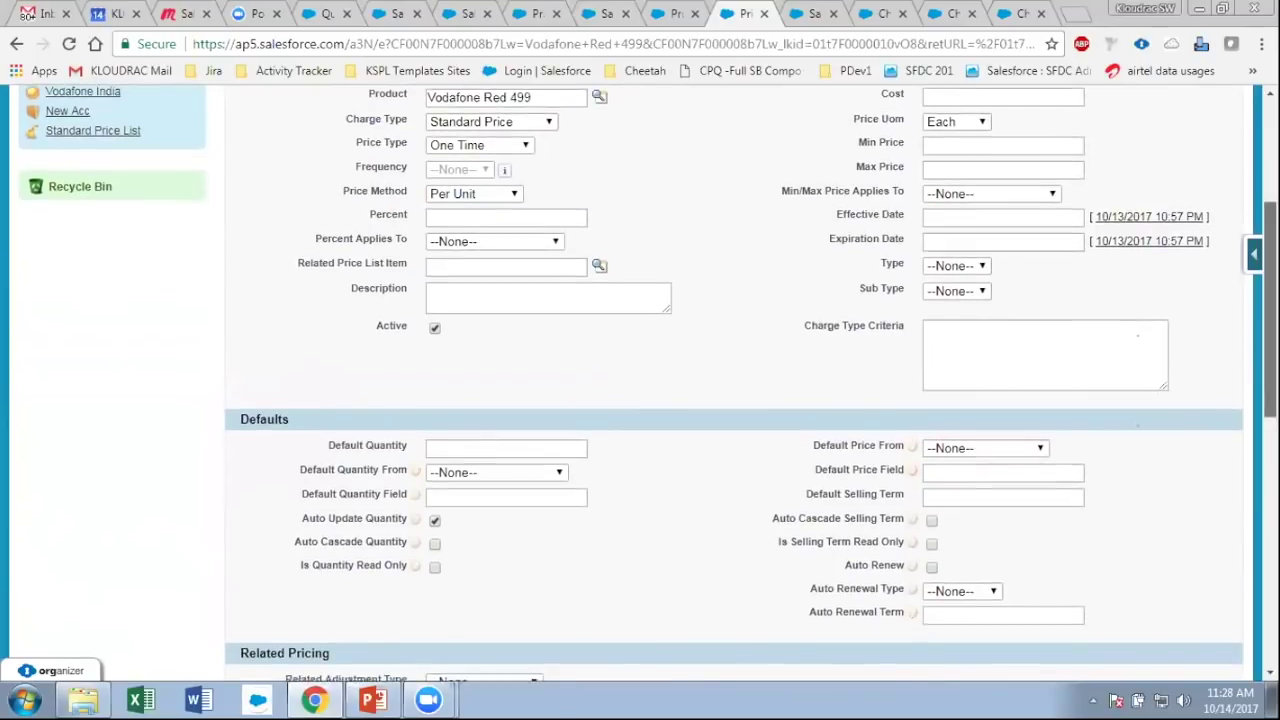
{"action": "scroll", "coordinate": [940, 372], "scroll_direction": "down", "scroll_amount": 2}
{"action": "scroll", "coordinate": [940, 372], "scroll_direction": "down", "scroll_amount": 1}
{"action": "scroll", "coordinate": [733, 384], "scroll_direction": "down", "scroll_amount": 1}
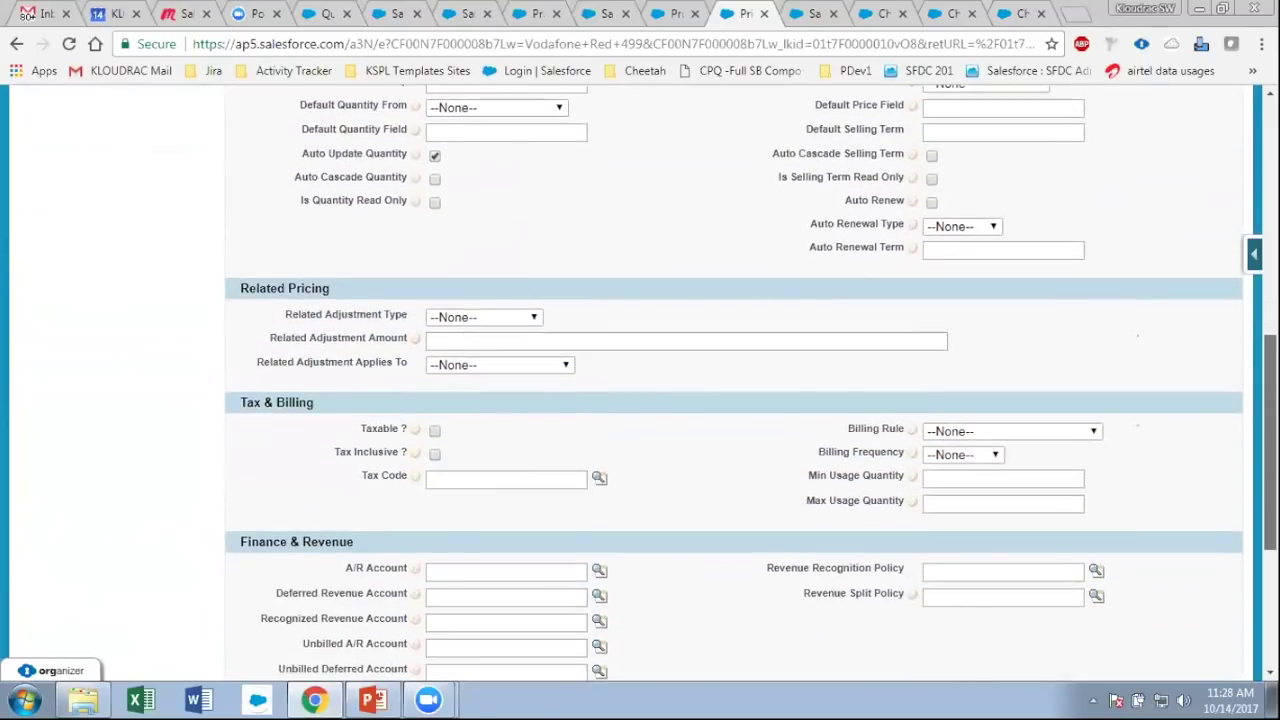
{"action": "scroll", "coordinate": [733, 384], "scroll_direction": "down", "scroll_amount": 2}
{"action": "scroll", "coordinate": [733, 384], "scroll_direction": "up", "scroll_amount": 7}
{"action": "scroll", "coordinate": [821, 311], "scroll_direction": "up", "scroll_amount": 1}
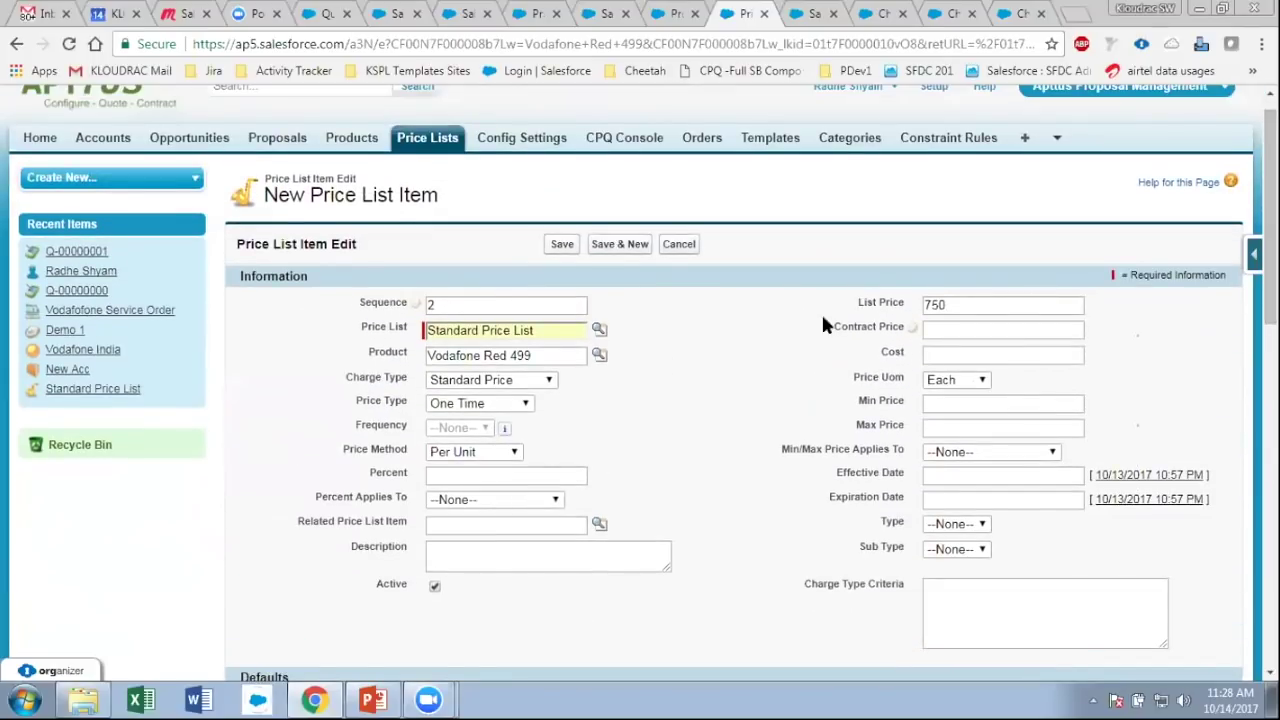
- Save the new price list item and go back to the Vodafone Red 499 product record
{"action": "left_click", "coordinate": [563, 245]}
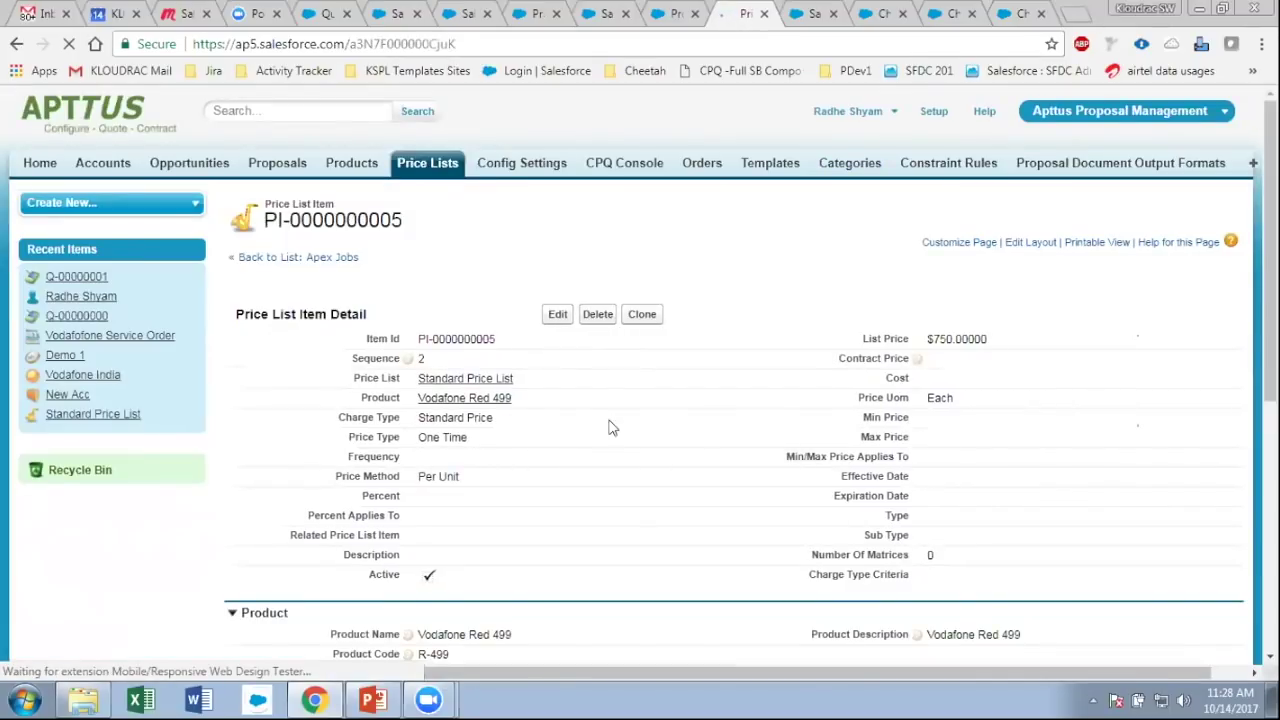
{"action": "scroll", "coordinate": [545, 330], "scroll_direction": "down", "scroll_amount": 1}
{"action": "left_click", "coordinate": [476, 305]}
- Compare the price types and list prices of the product's price list items, and review its Product Detail section
{"action": "scroll", "coordinate": [722, 355], "scroll_direction": "down", "scroll_amount": 2}
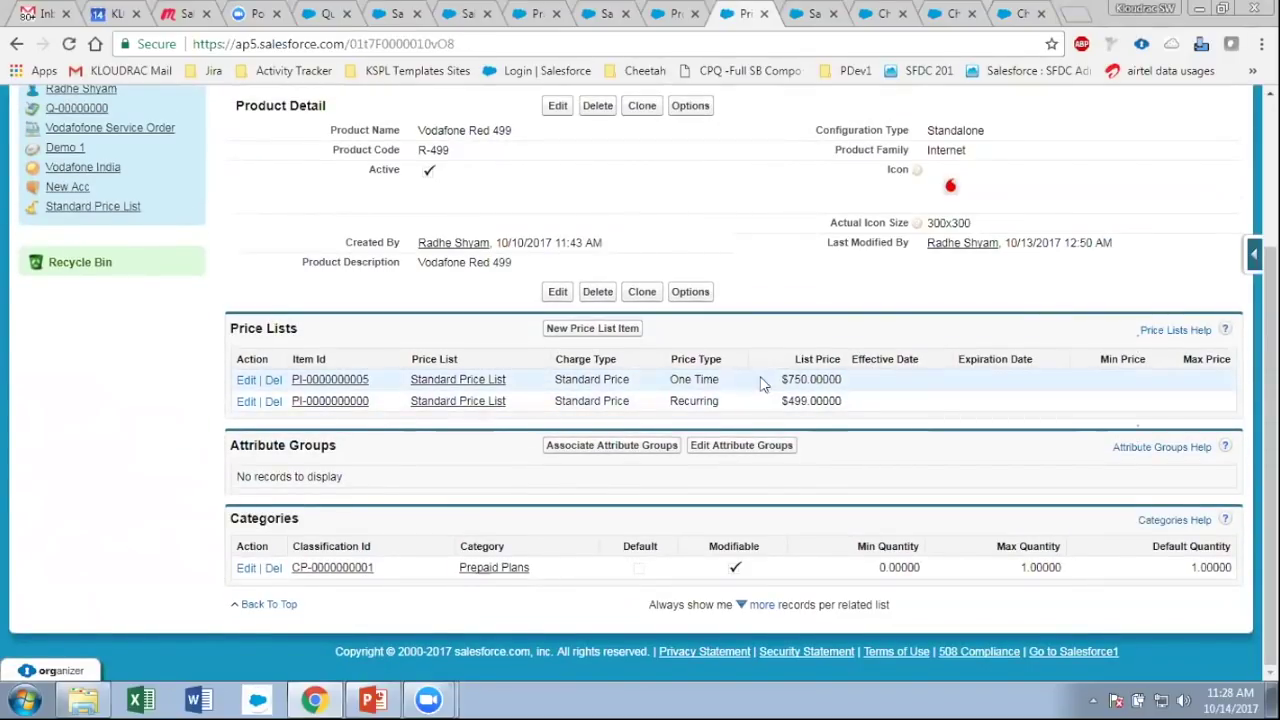
{"action": "left_click_drag", "start_coordinate": [781, 380], "coordinate": [843, 401]}
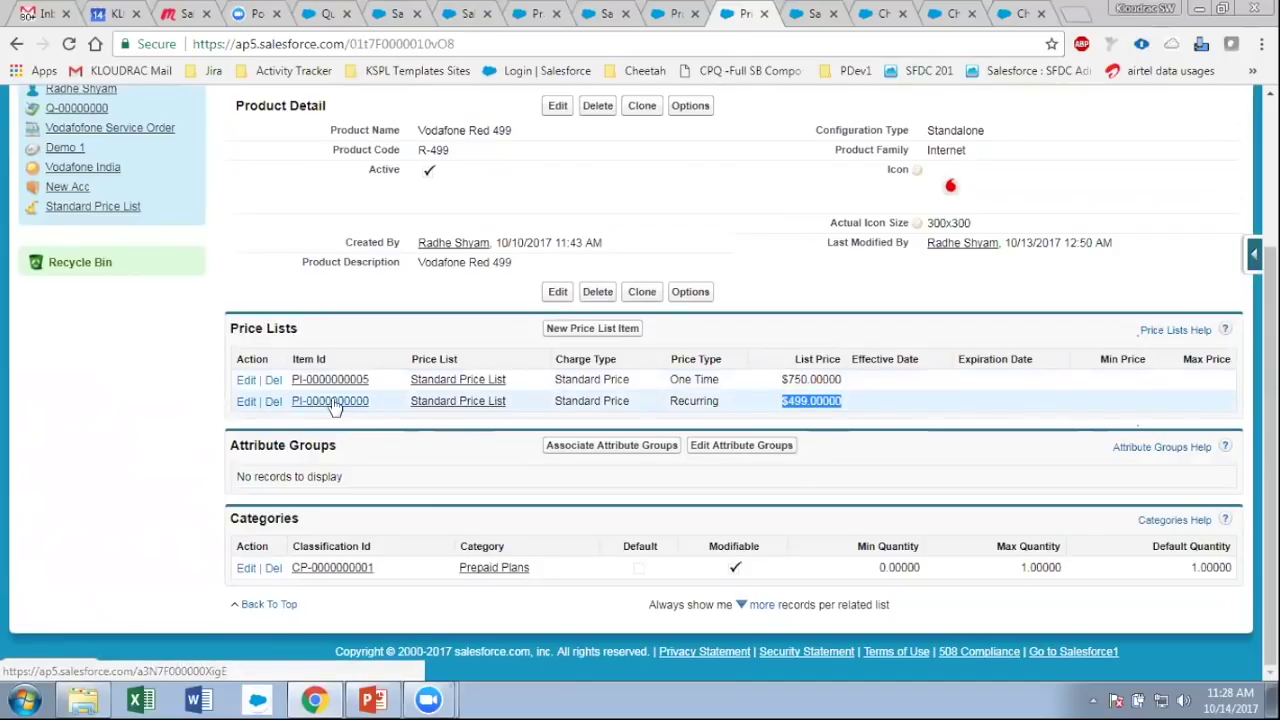
{"action": "scroll", "coordinate": [340, 406], "scroll_direction": "up", "scroll_amount": 1}
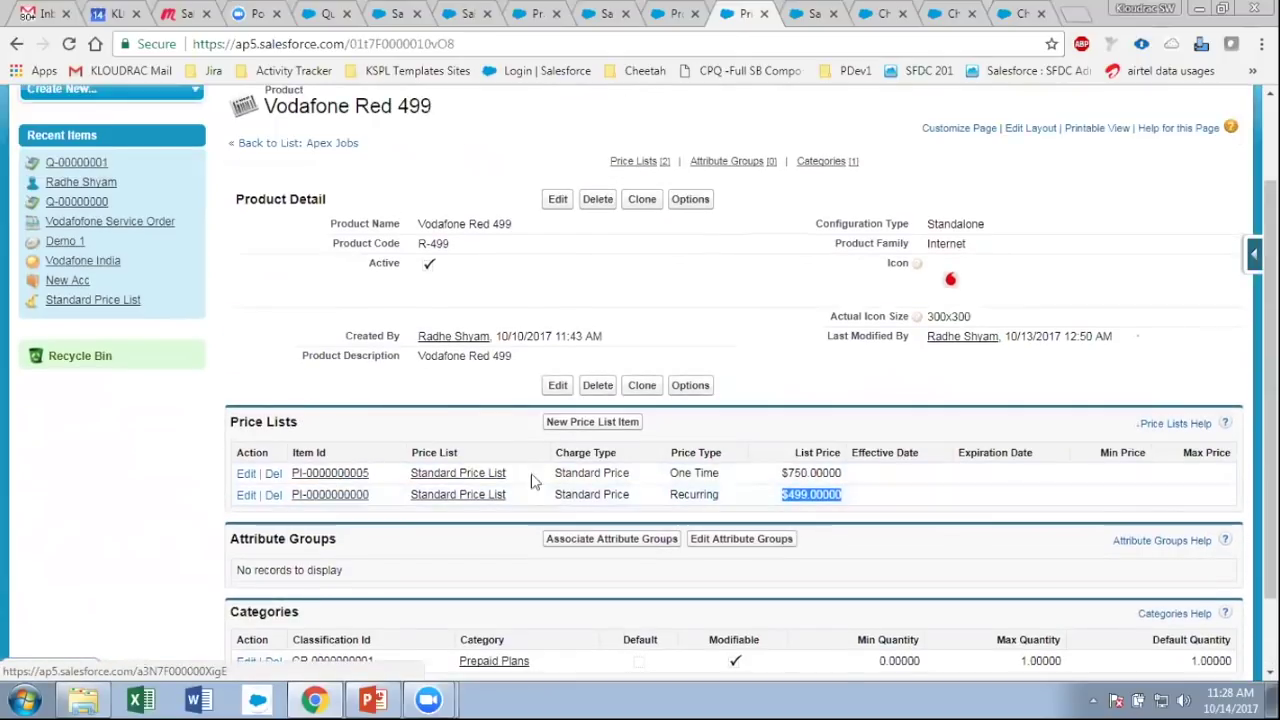
{"action": "scroll", "coordinate": [365, 446], "scroll_direction": "up", "scroll_amount": 1}
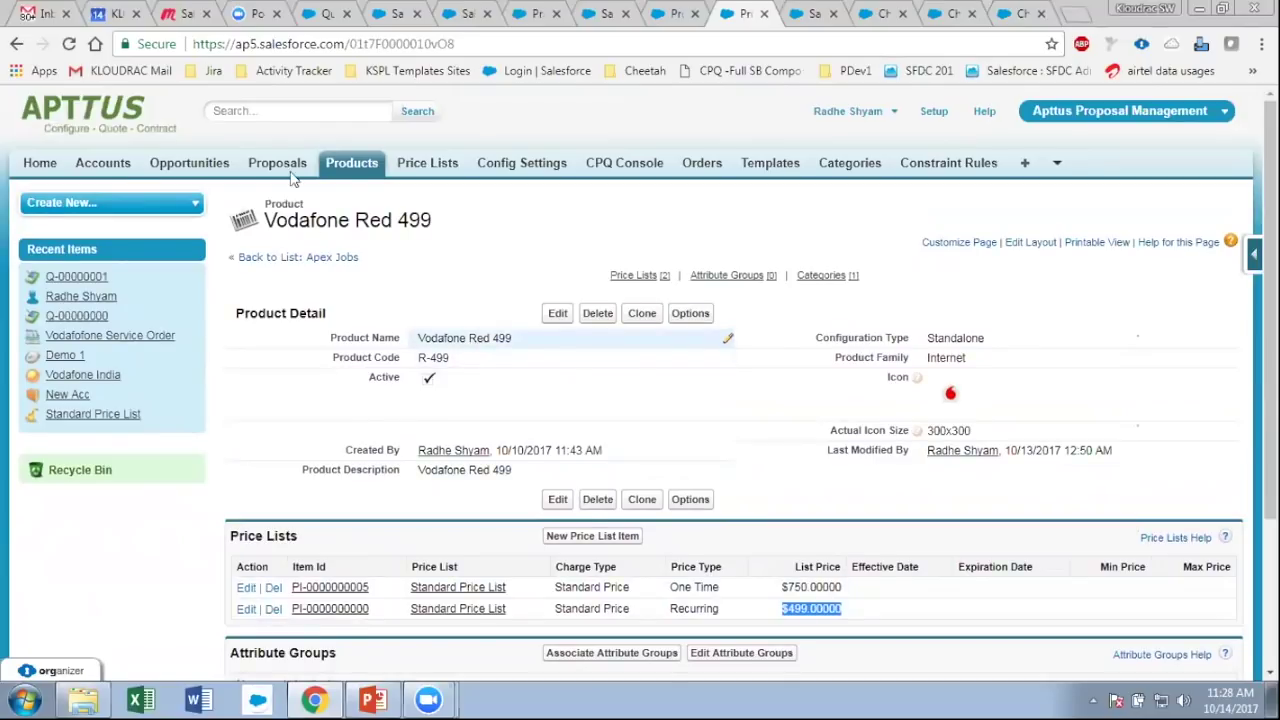
{"action": "scroll", "coordinate": [472, 352], "scroll_direction": "down", "scroll_amount": 1}
{"action": "left_click_drag", "start_coordinate": [262, 127], "coordinate": [546, 134]}
{"action": "left_click_drag", "start_coordinate": [658, 400], "coordinate": [1076, 358]}
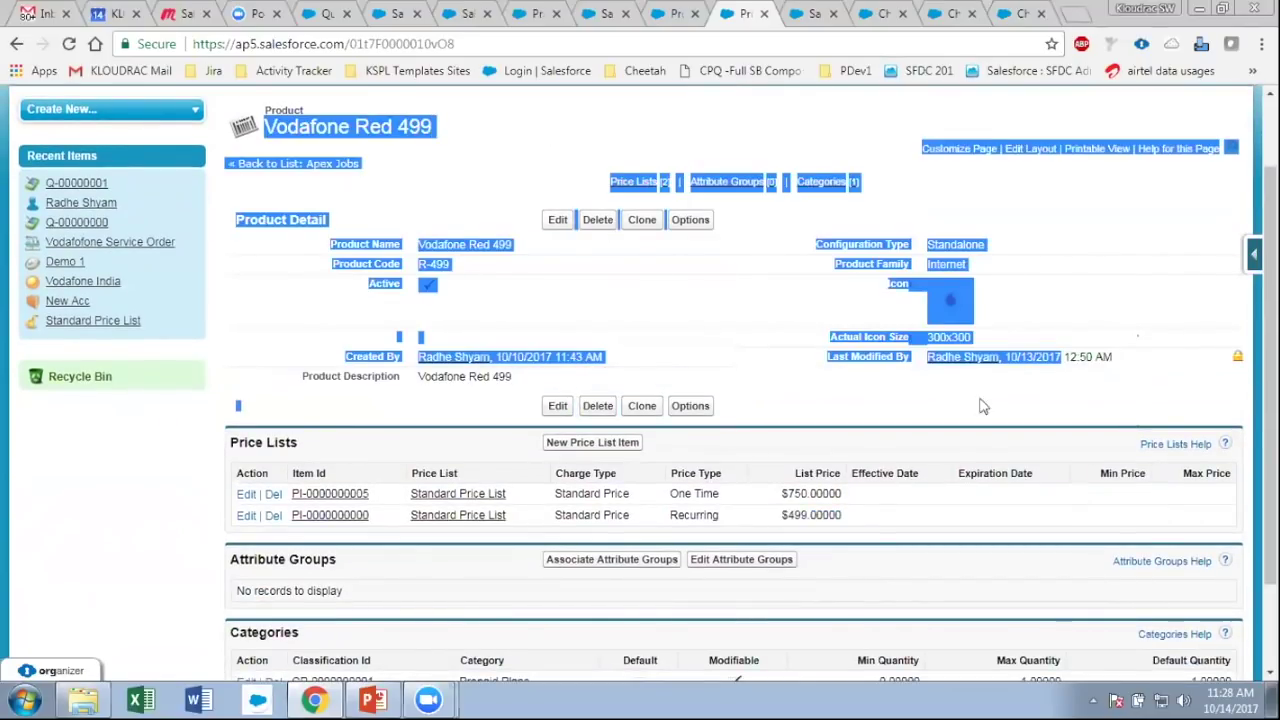
{"action": "scroll", "coordinate": [434, 443], "scroll_direction": "down", "scroll_amount": 1}
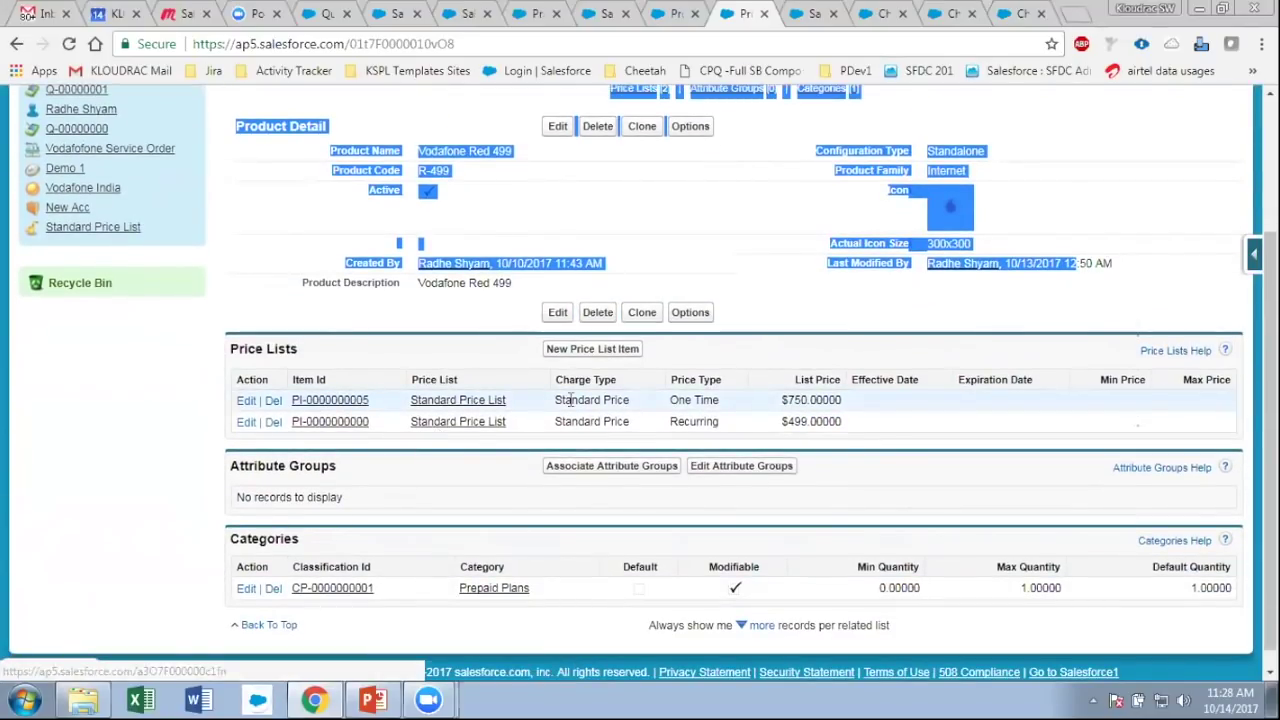
- Open the Standard Price List record from Vodafone Red 499's price list items in a separate tab and review its details
{"action": "scroll", "coordinate": [502, 437], "scroll_direction": "up", "scroll_amount": 1}
{"action": "scroll", "coordinate": [502, 437], "scroll_direction": "up", "scroll_amount": 2}
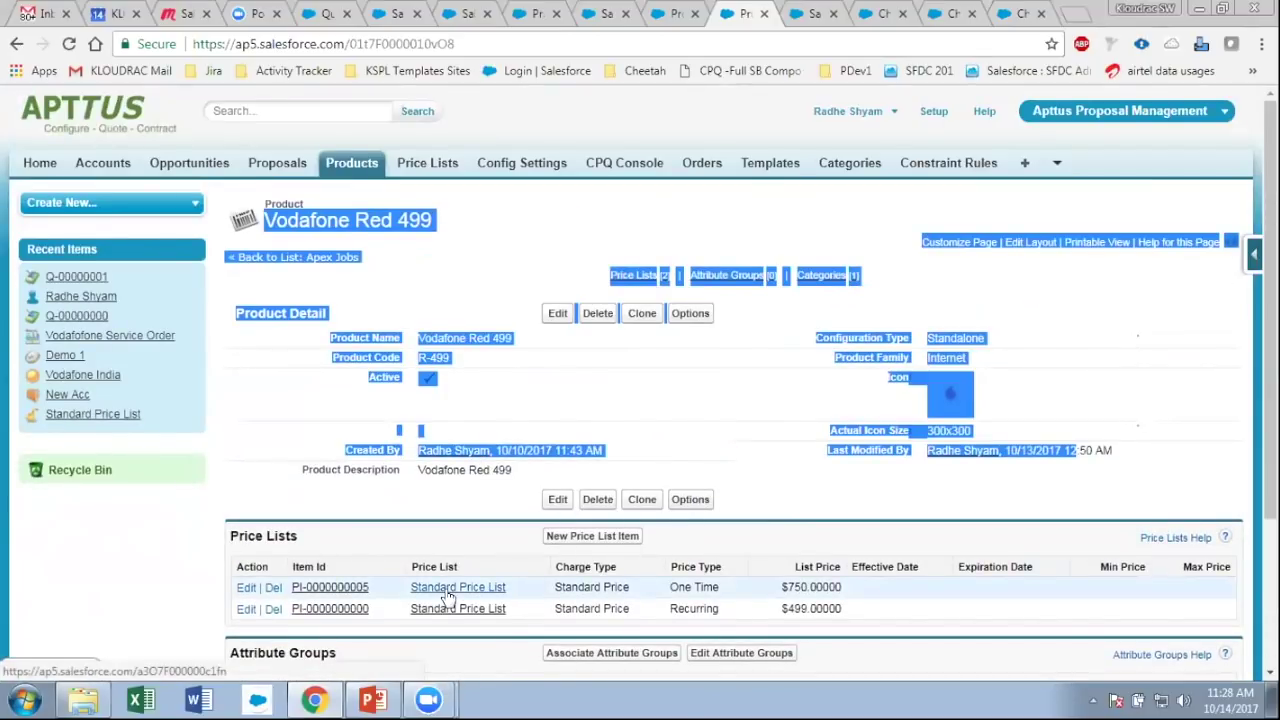
{"action": "left_click", "coordinate": [448, 590], "text": "ctrl"}
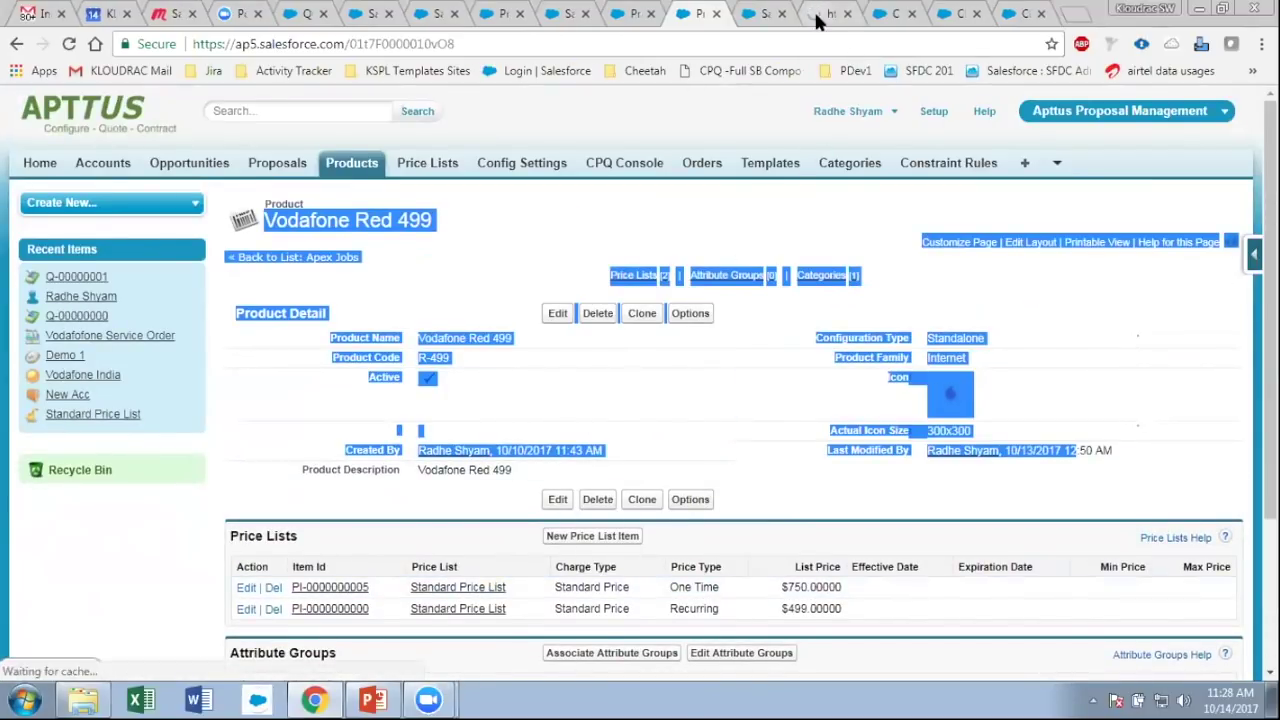
{"action": "left_click", "coordinate": [814, 14]}
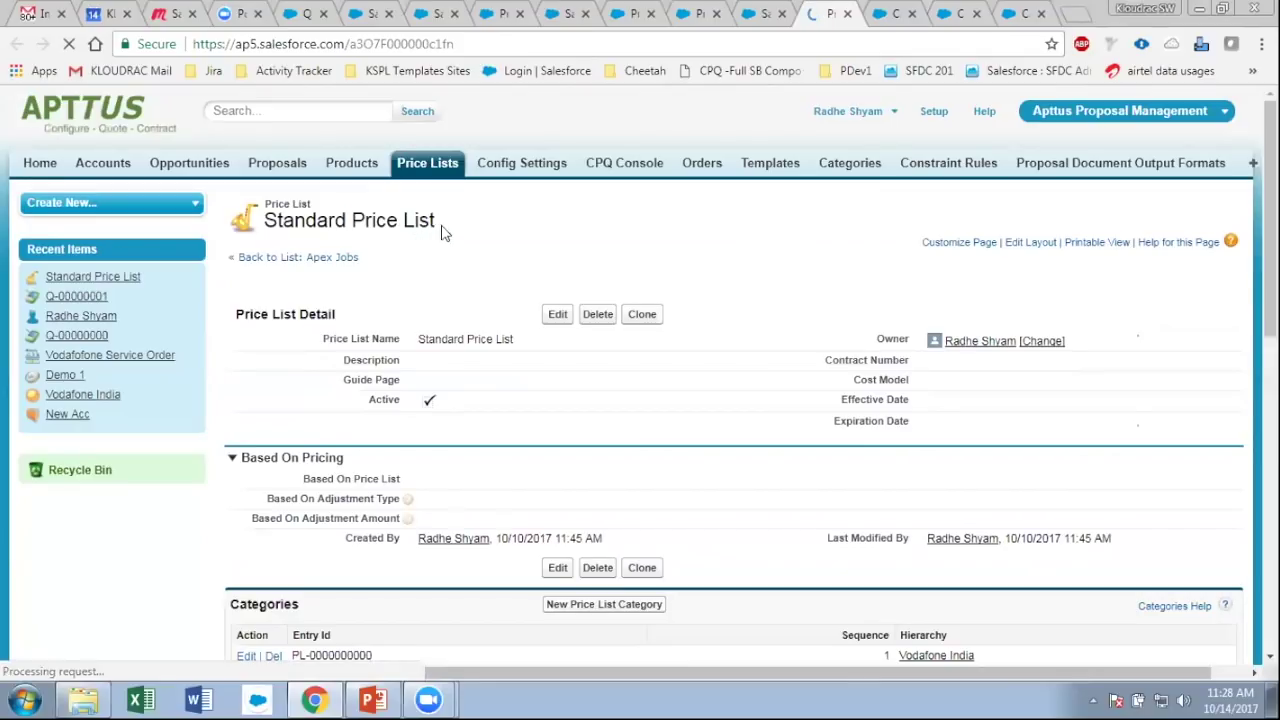
{"action": "triple_click", "coordinate": [313, 230]}
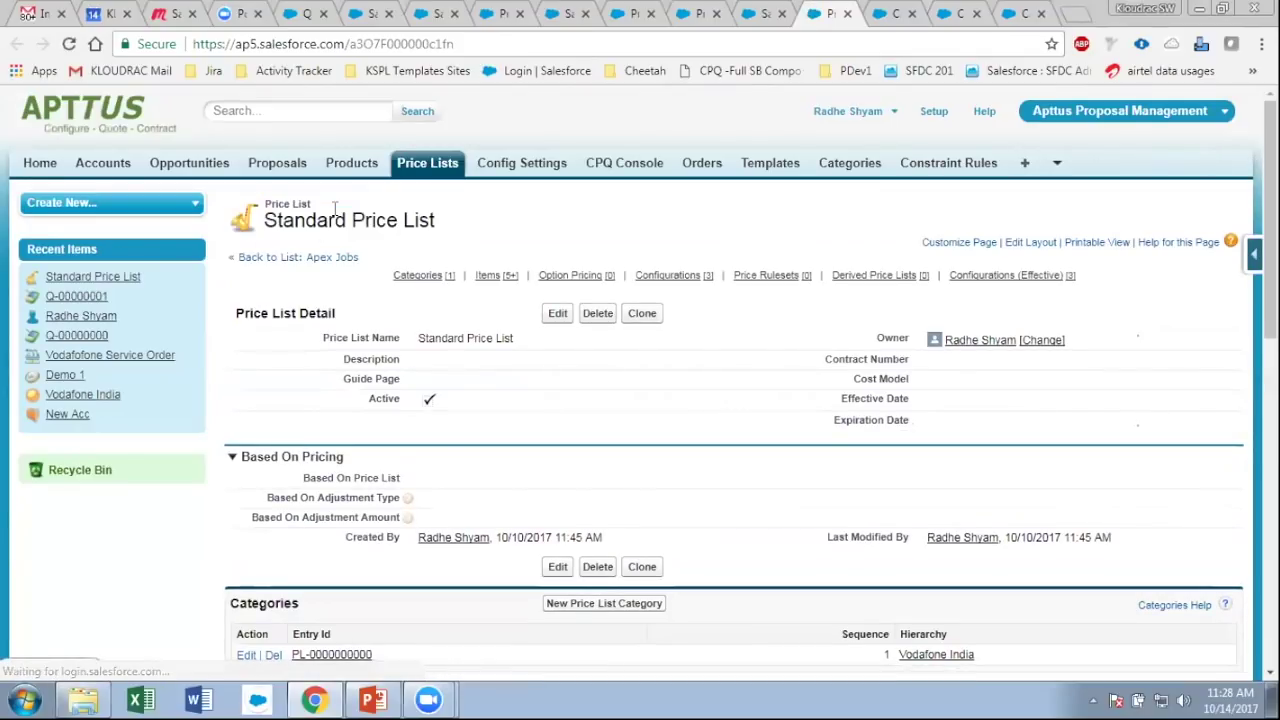
{"action": "scroll", "coordinate": [368, 217], "scroll_direction": "down", "scroll_amount": 1}
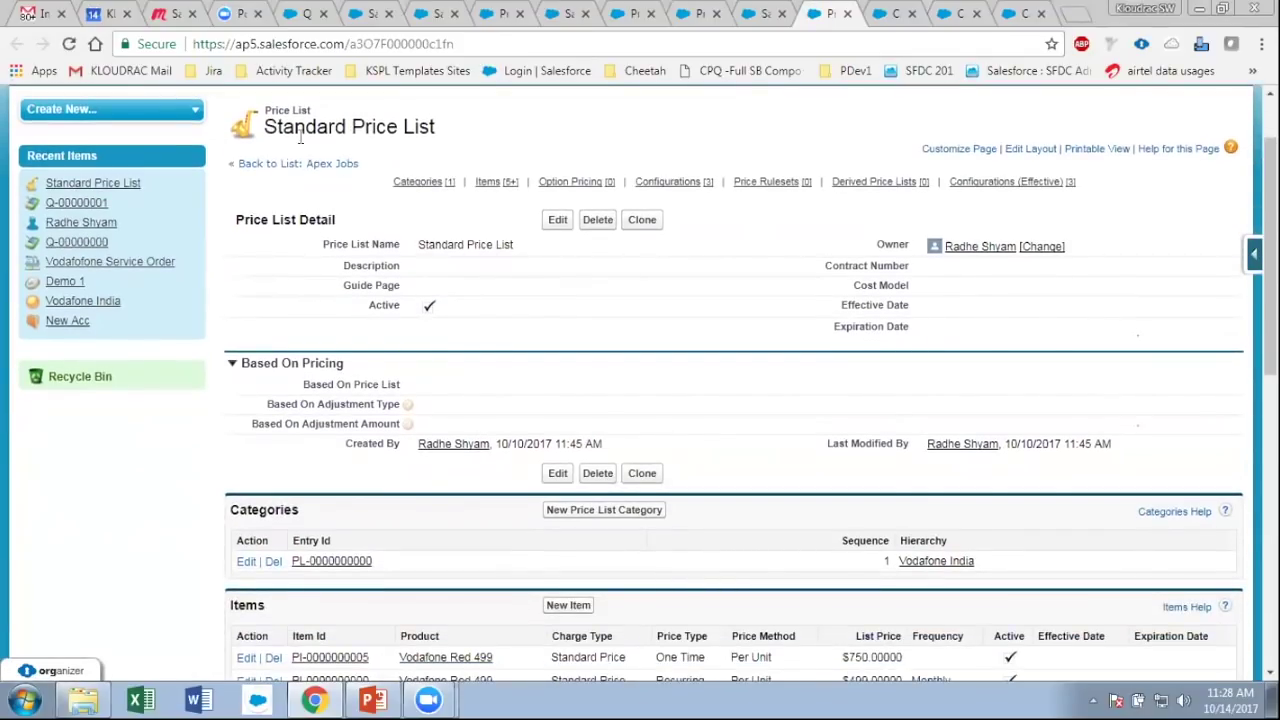
{"action": "scroll", "coordinate": [540, 293], "scroll_direction": "up", "scroll_amount": 1}
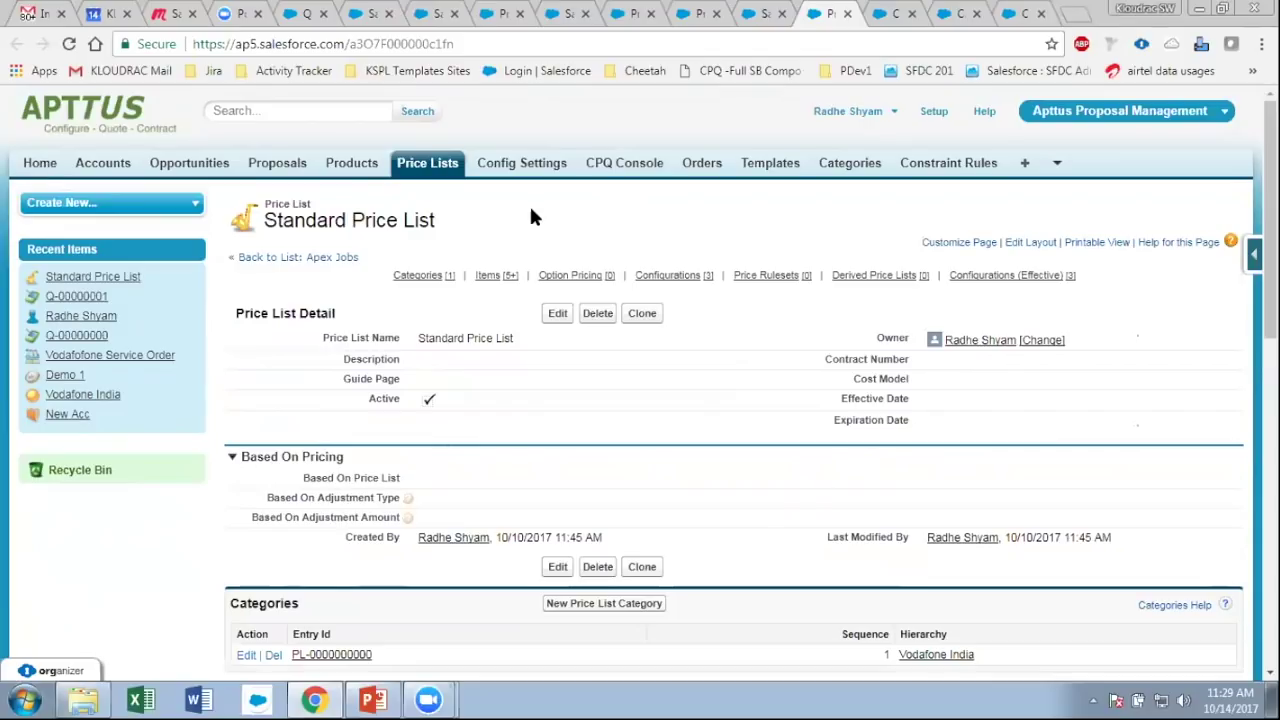
- Start a new price list from the Price Lists home in a separate tab and name it USD Price List
{"action": "middle_click", "coordinate": [445, 163]}
{"action": "left_click", "coordinate": [850, 13]}
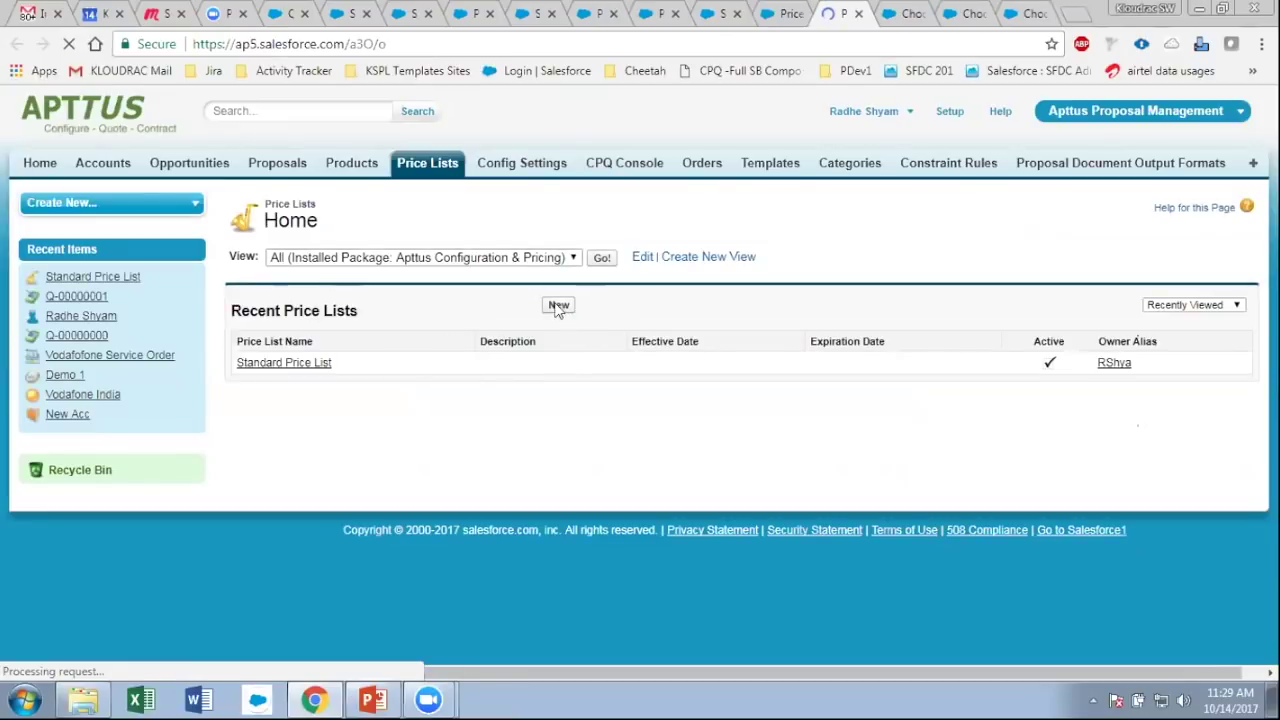
{"action": "left_click", "coordinate": [558, 307]}
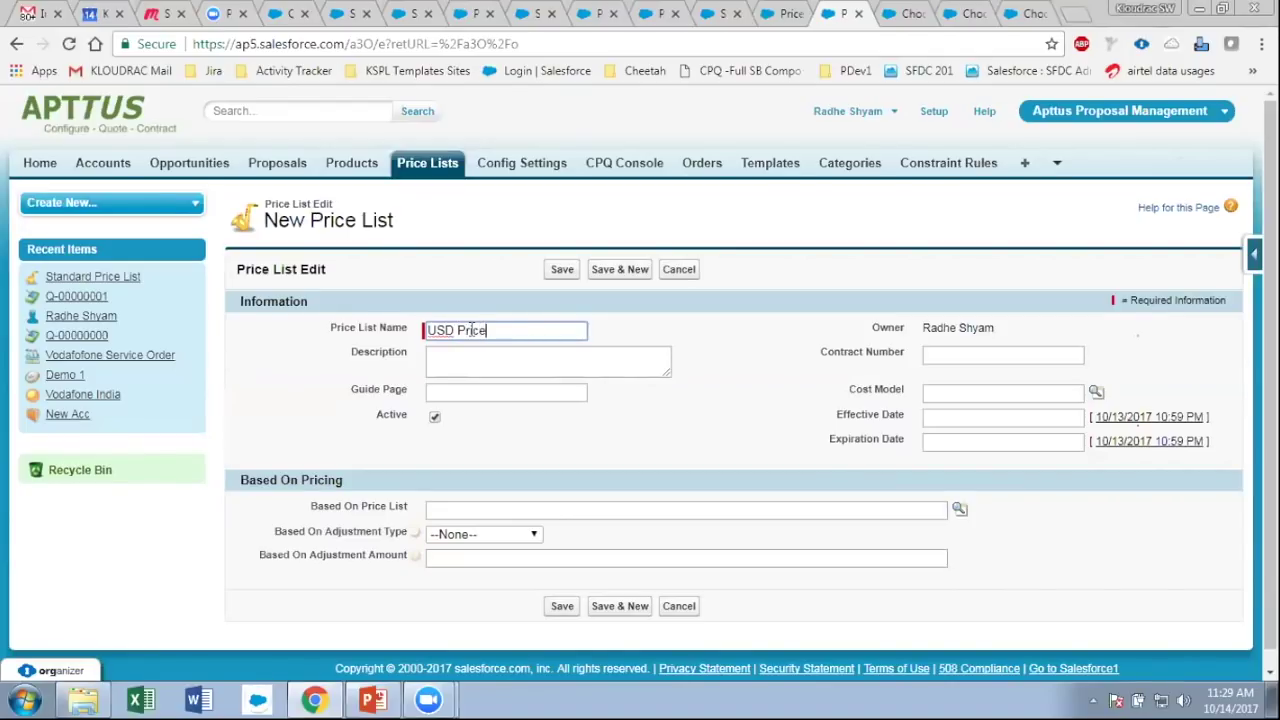
{"action": "left_click", "coordinate": [471, 349]}
{"action": "scroll", "coordinate": [480, 340], "scroll_direction": "down", "scroll_amount": 1}
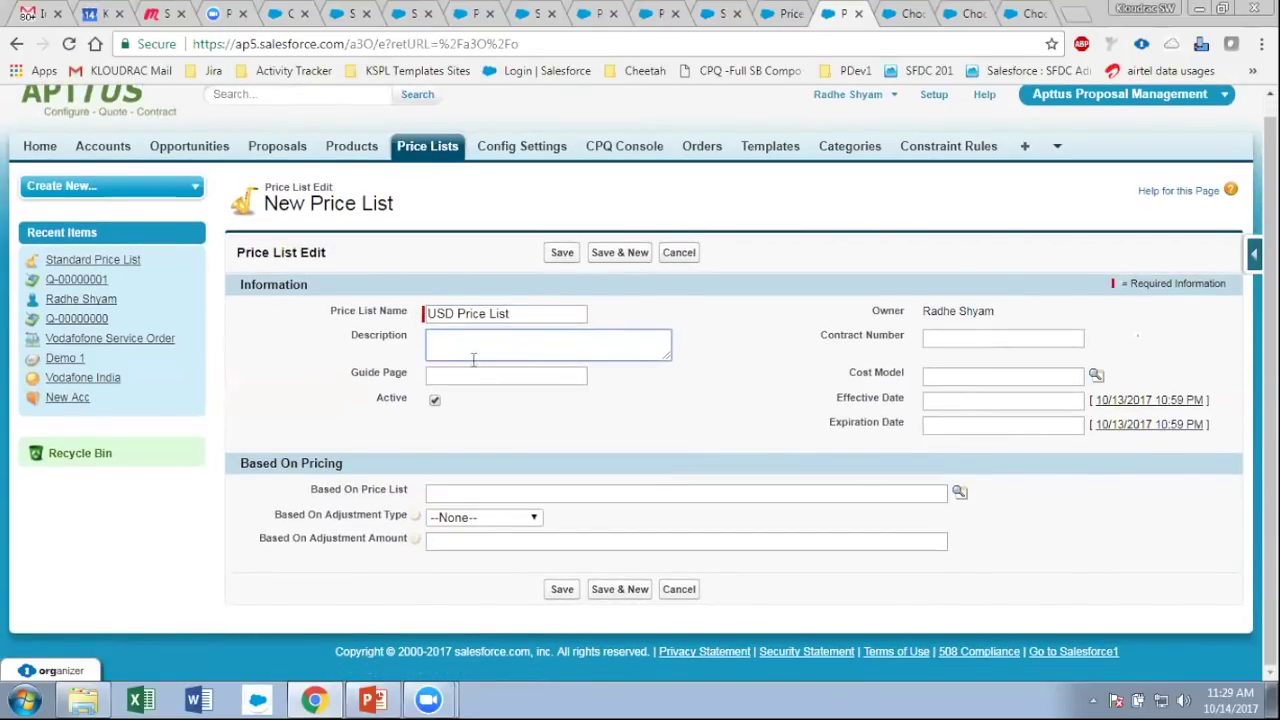
- Examine the Effective Date and Expiration Date fields of the new price list
{"action": "left_click_drag", "start_coordinate": [839, 407], "coordinate": [896, 398]}
{"action": "left_click", "coordinate": [901, 403]}
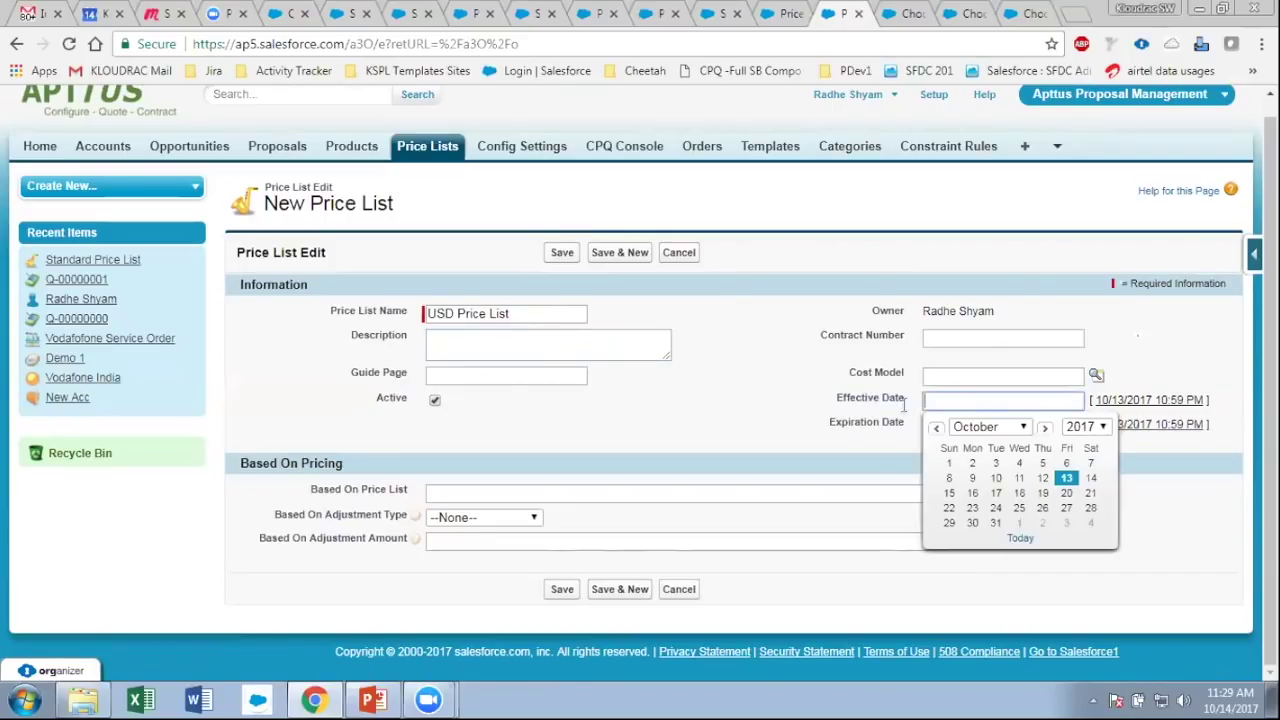
{"action": "left_click", "coordinate": [1218, 399]}
{"action": "left_click_drag", "start_coordinate": [1215, 428], "coordinate": [1093, 437]}
{"action": "left_click", "coordinate": [1004, 399]}
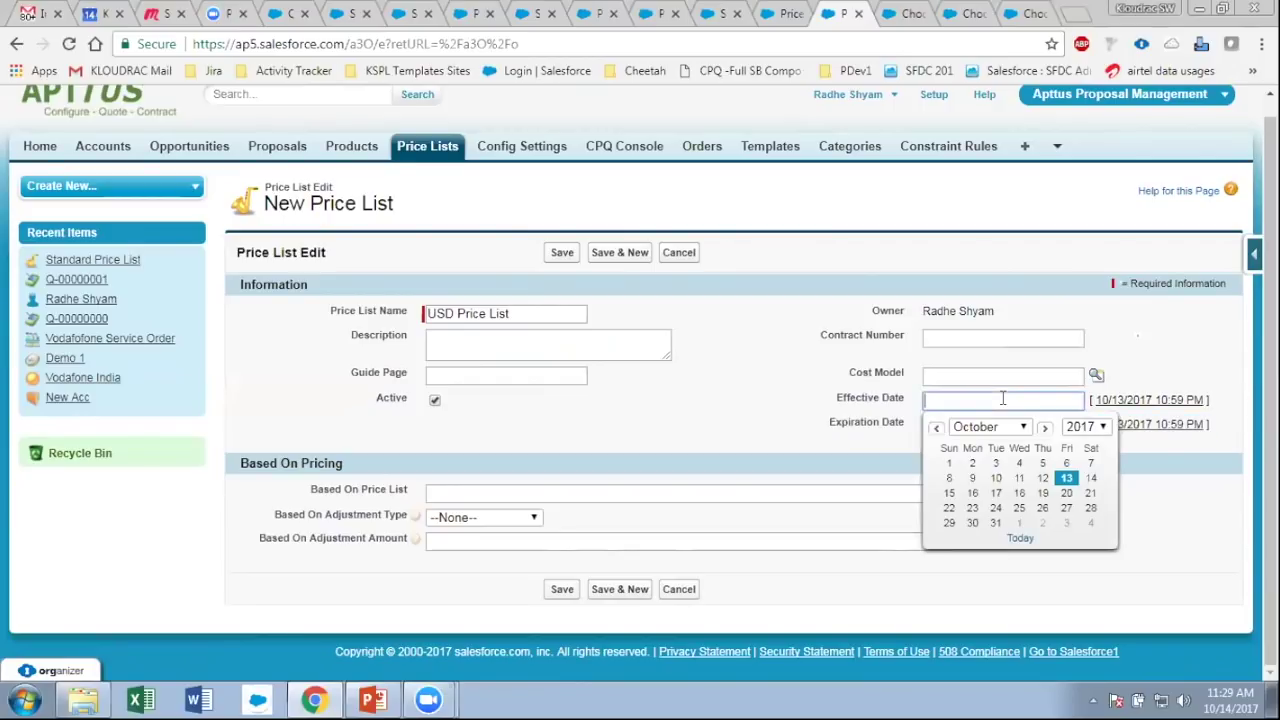
{"action": "left_click", "coordinate": [853, 399]}
{"action": "left_click", "coordinate": [840, 427]}
- Examine the new price list's Description, Price List Name and Contract Number fields
{"action": "left_click", "coordinate": [448, 337]}
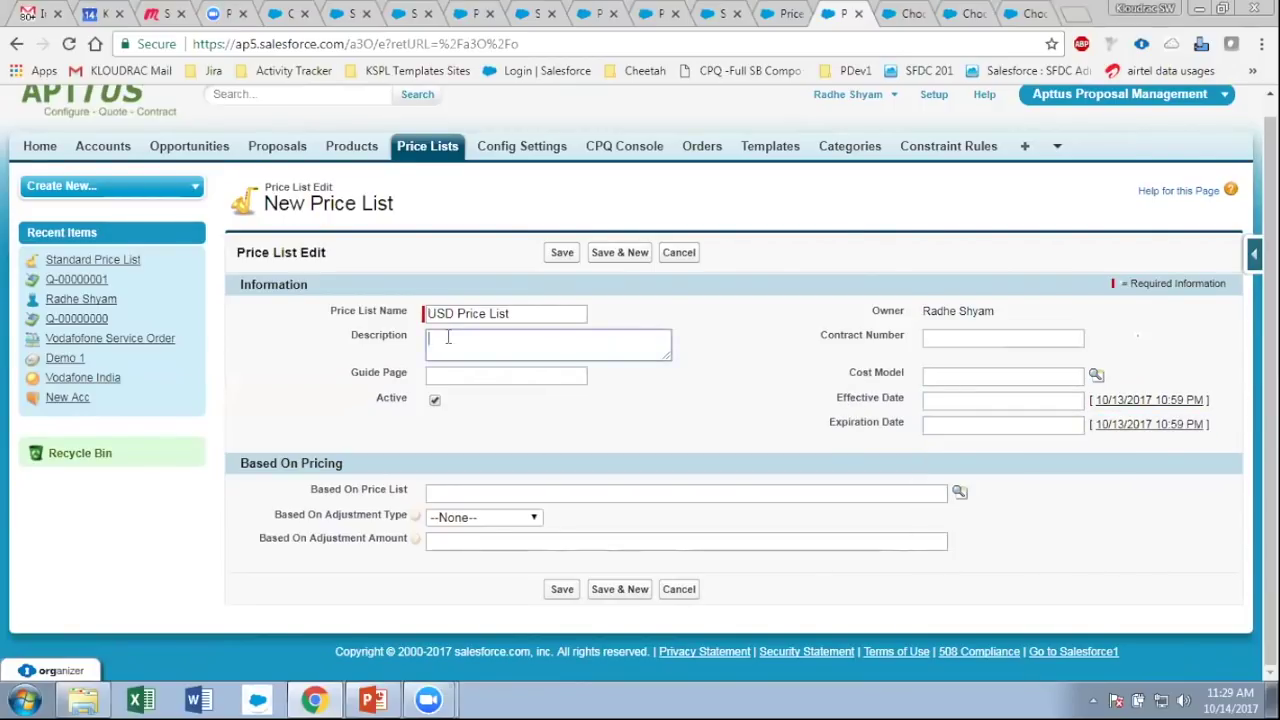
{"action": "left_click_drag", "start_coordinate": [930, 340], "coordinate": [811, 337]}
{"action": "left_click", "coordinate": [398, 310]}
{"action": "left_click_drag", "start_coordinate": [318, 311], "coordinate": [410, 314]}
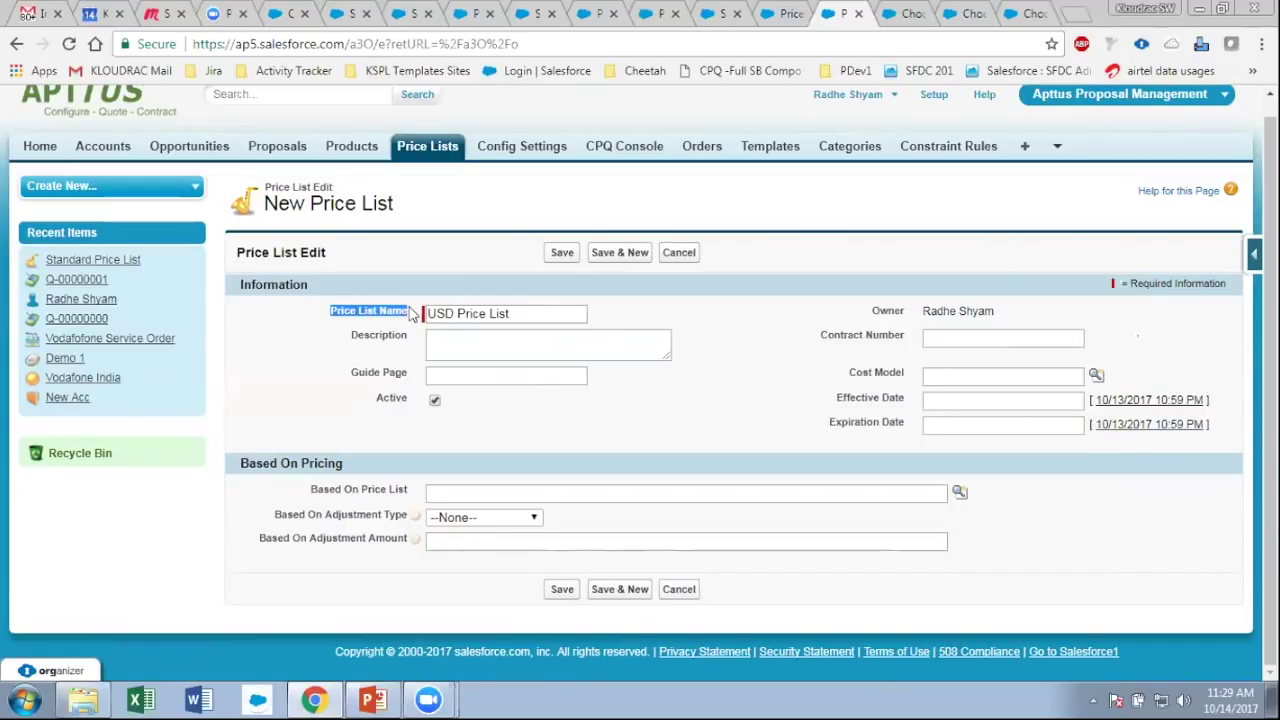
{"action": "left_click", "coordinate": [755, 331]}
{"action": "left_click_drag", "start_coordinate": [806, 352], "coordinate": [955, 336]}
{"action": "left_click", "coordinate": [958, 337]}
{"action": "left_click", "coordinate": [828, 352]}
{"action": "left_click", "coordinate": [962, 345]}
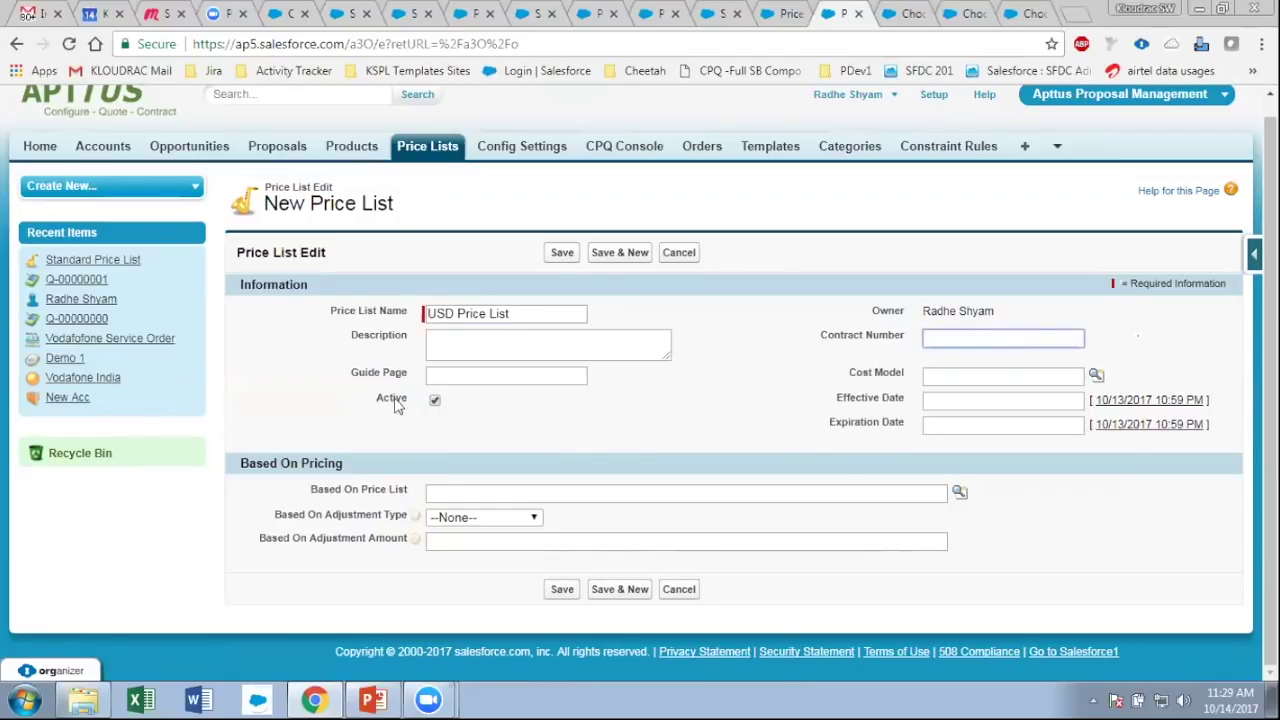
- Save the USD Price List and review its record
{"action": "left_click", "coordinate": [550, 254]}
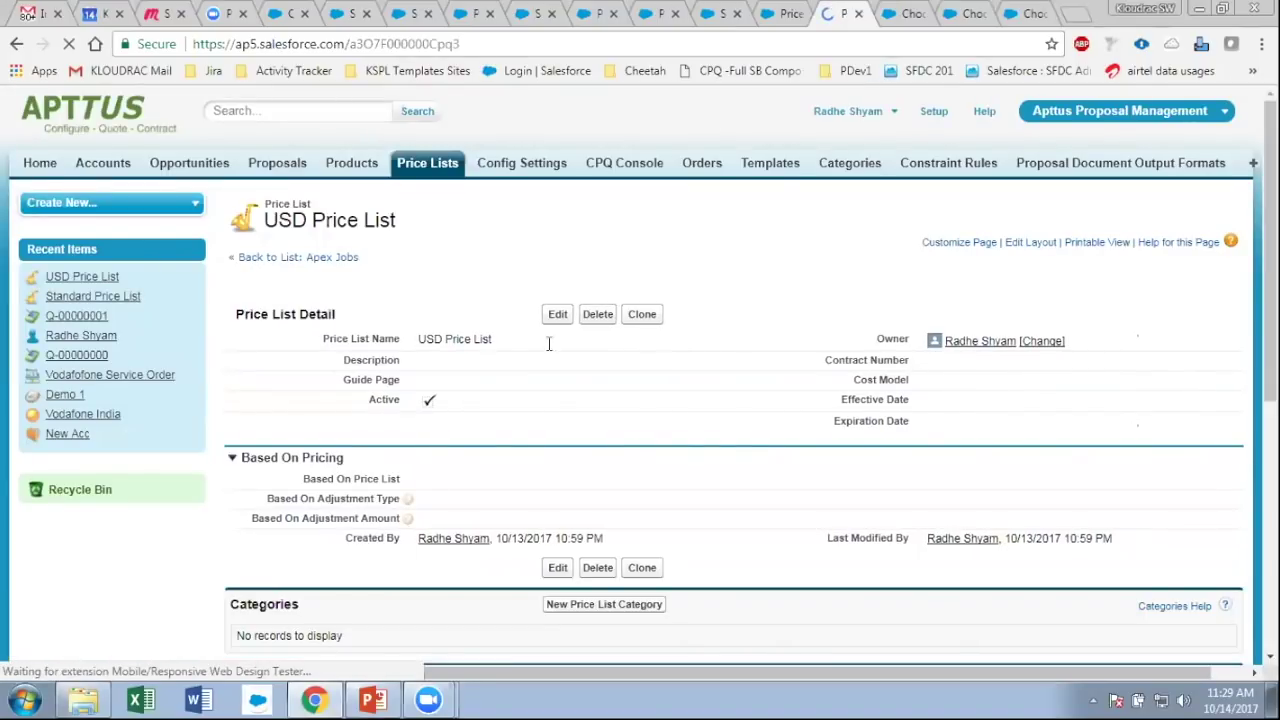
{"action": "double_click", "coordinate": [426, 340]}
{"action": "scroll", "coordinate": [600, 410], "scroll_direction": "down", "scroll_amount": 1}
{"action": "scroll", "coordinate": [520, 380], "scroll_direction": "up", "scroll_amount": 1}
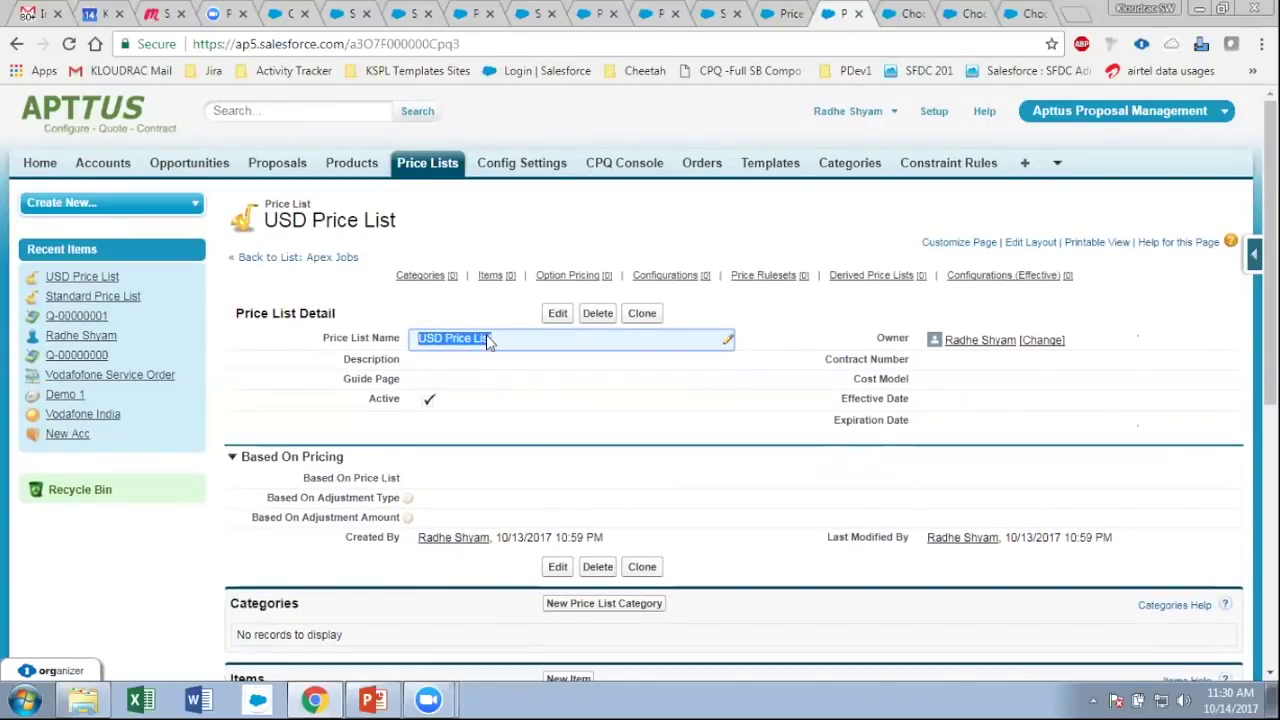
{"action": "middle_click", "coordinate": [351, 162]}
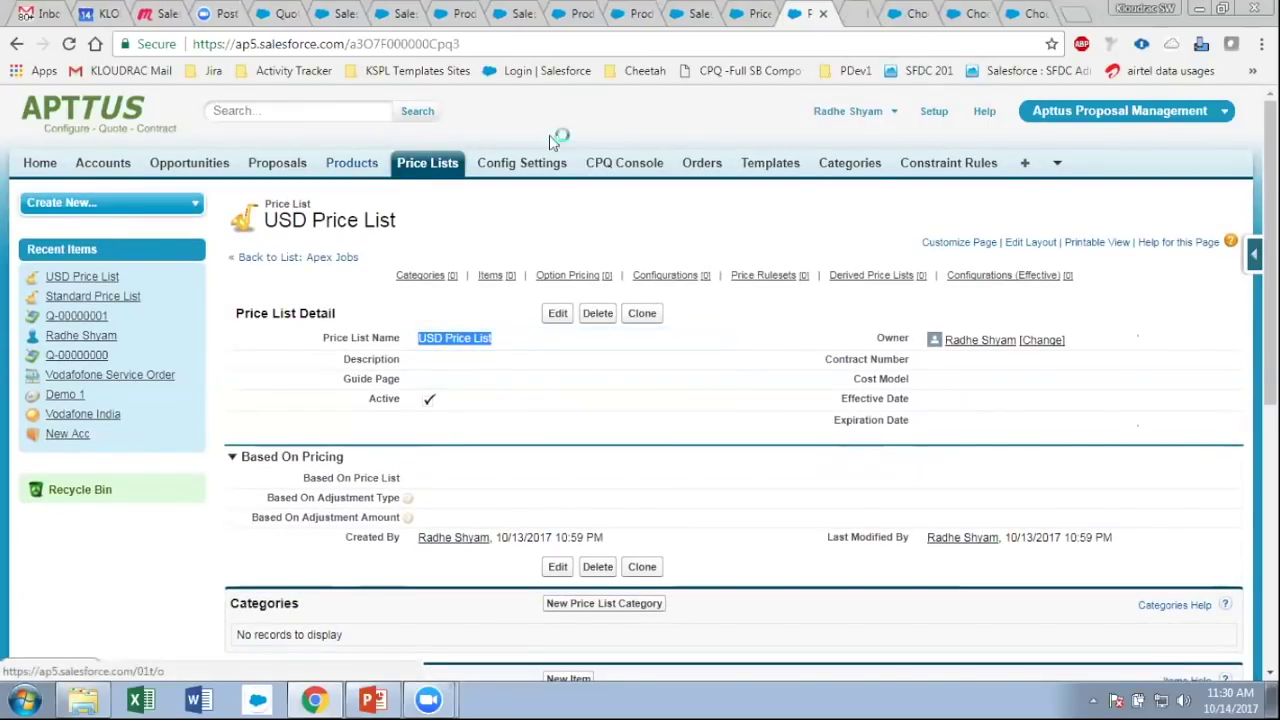
{"action": "left_click", "coordinate": [852, 13]}
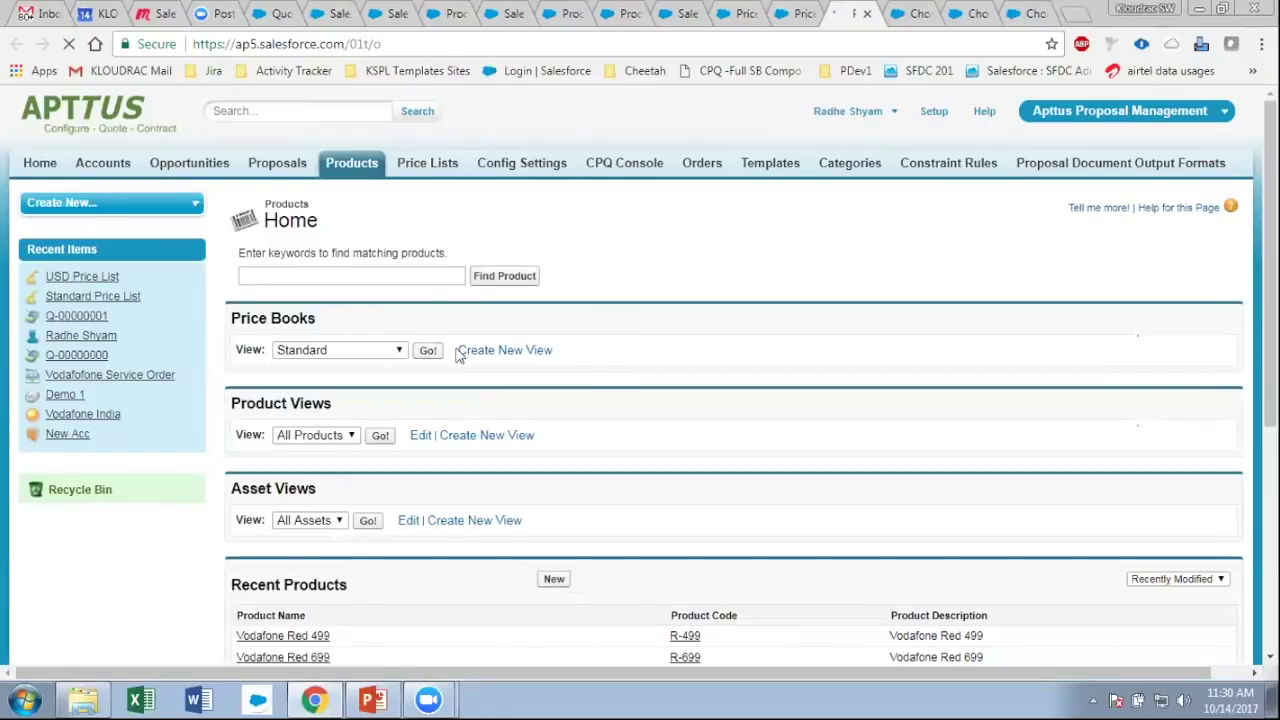
{"action": "scroll", "coordinate": [400, 515], "scroll_direction": "down", "scroll_amount": 3}
{"action": "left_click", "coordinate": [553, 300]}
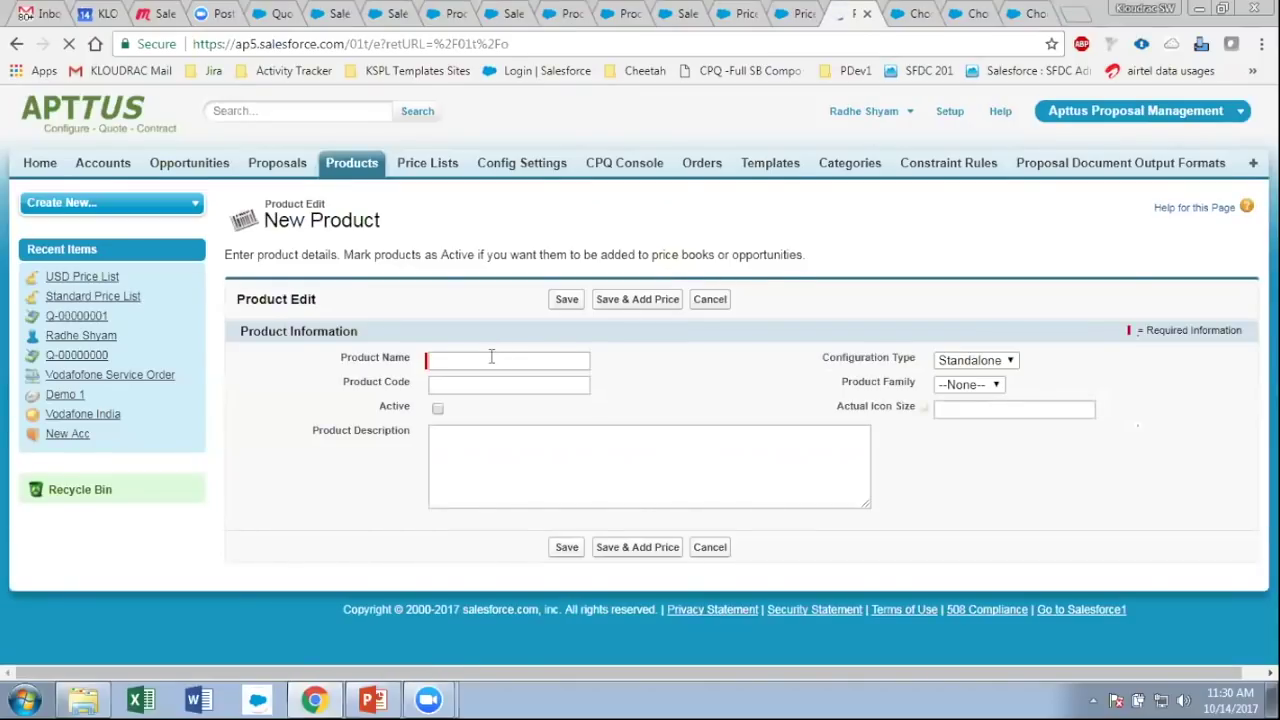
{"action": "right_click", "coordinate": [13, 45]}
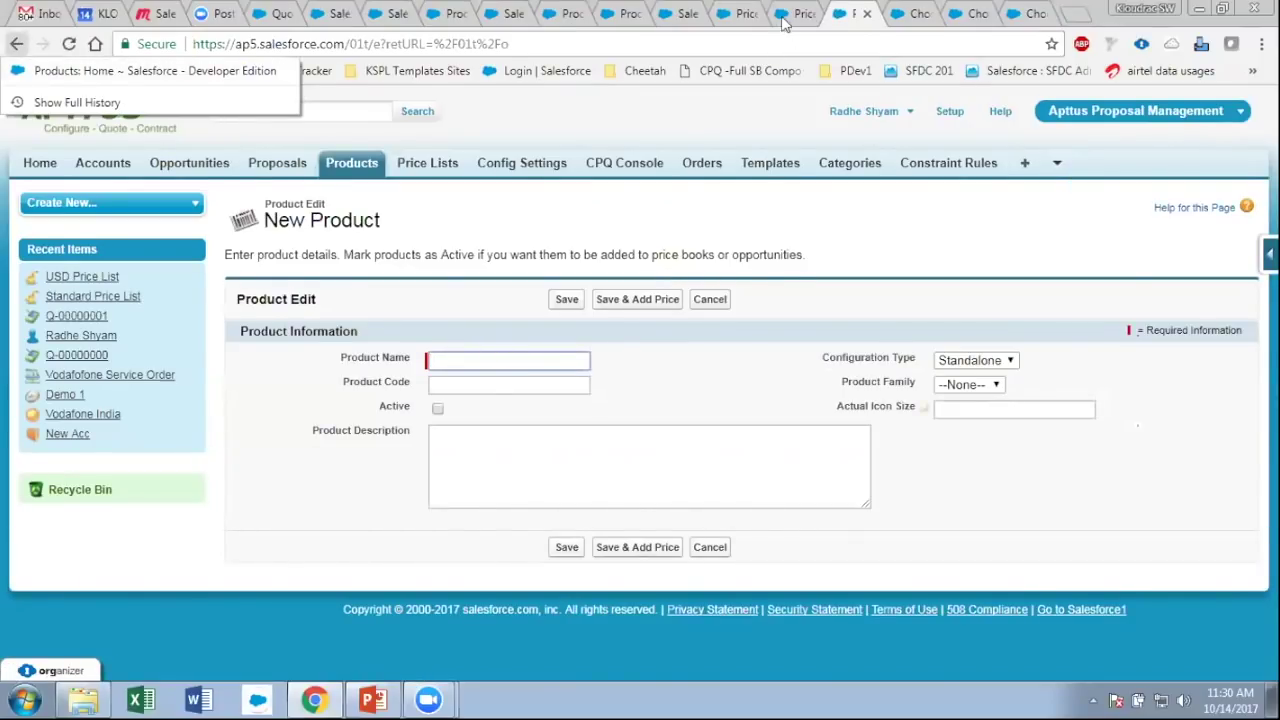
{"action": "left_click", "coordinate": [40, 71]}
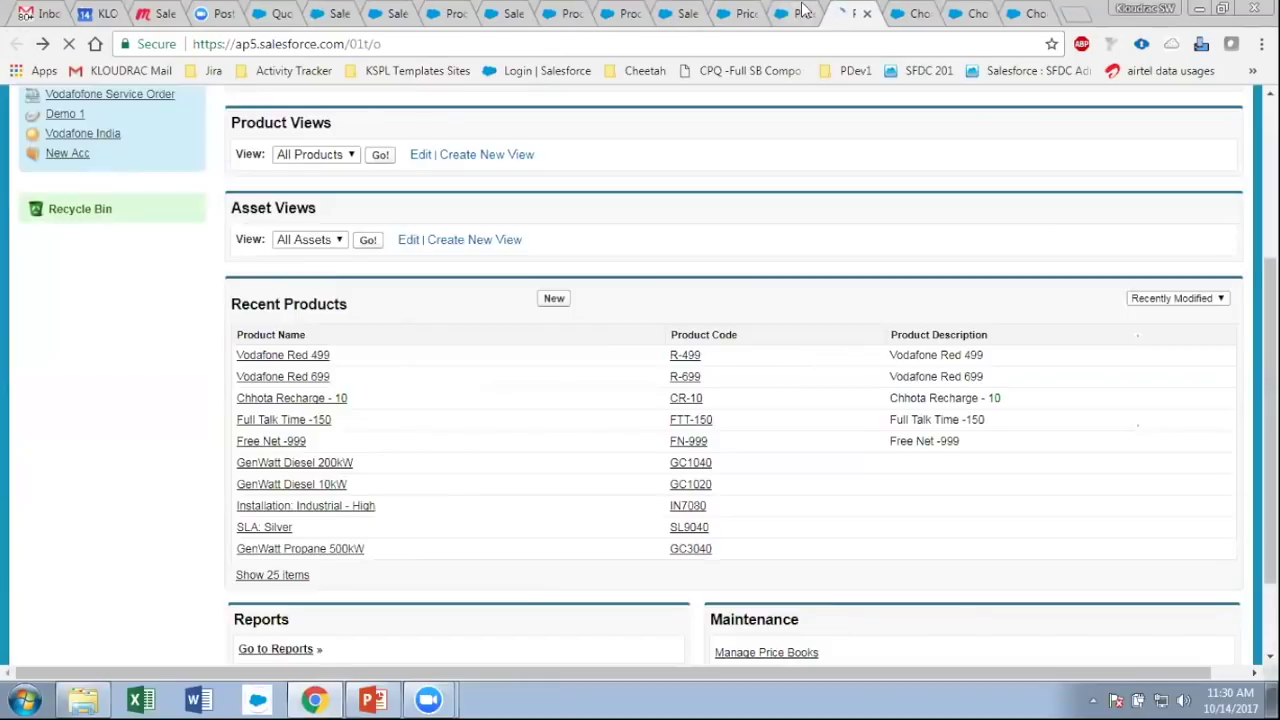
- Return to the USD Price List record and check its name
{"action": "left_click", "coordinate": [802, 12]}
{"action": "scroll", "coordinate": [414, 286], "scroll_direction": "down", "scroll_amount": 1}
{"action": "scroll", "coordinate": [414, 286], "scroll_direction": "up", "scroll_amount": 1}
{"action": "left_click_drag", "start_coordinate": [266, 214], "coordinate": [469, 226]}
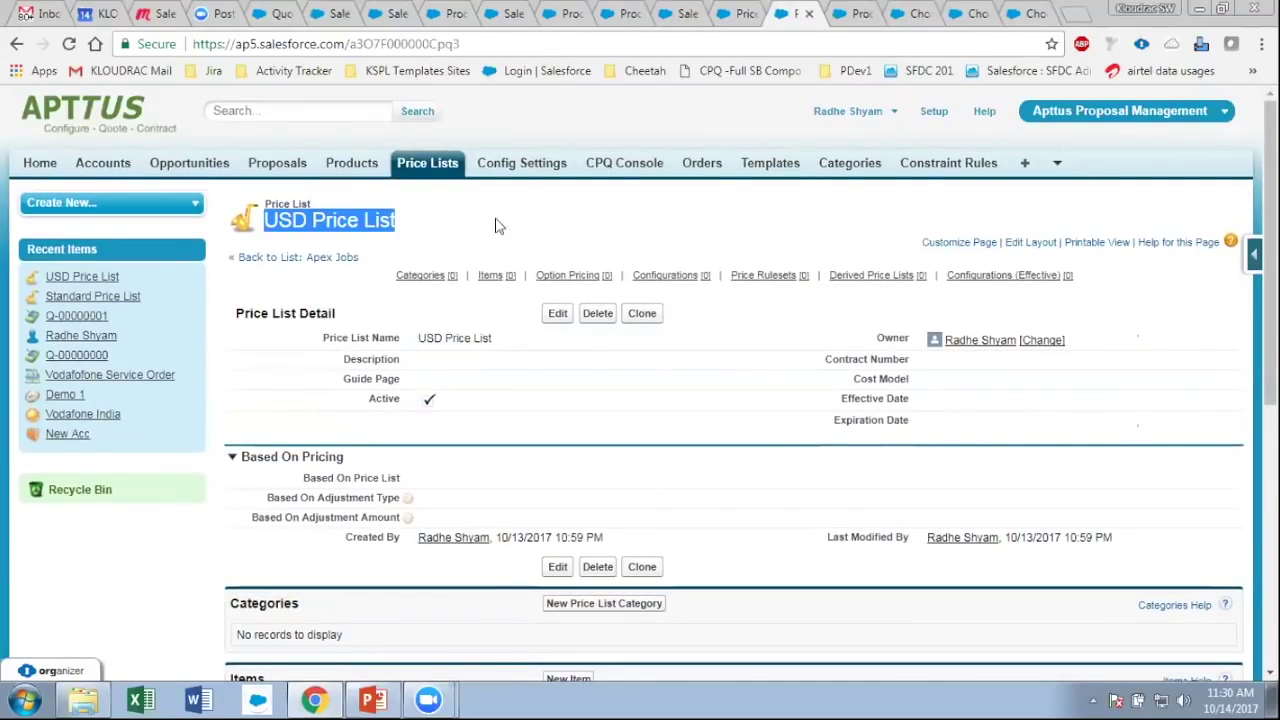
- Open the Chhota Recharge - 10 product record from the product list and go to its Price Lists section
{"action": "left_click", "coordinate": [362, 168]}
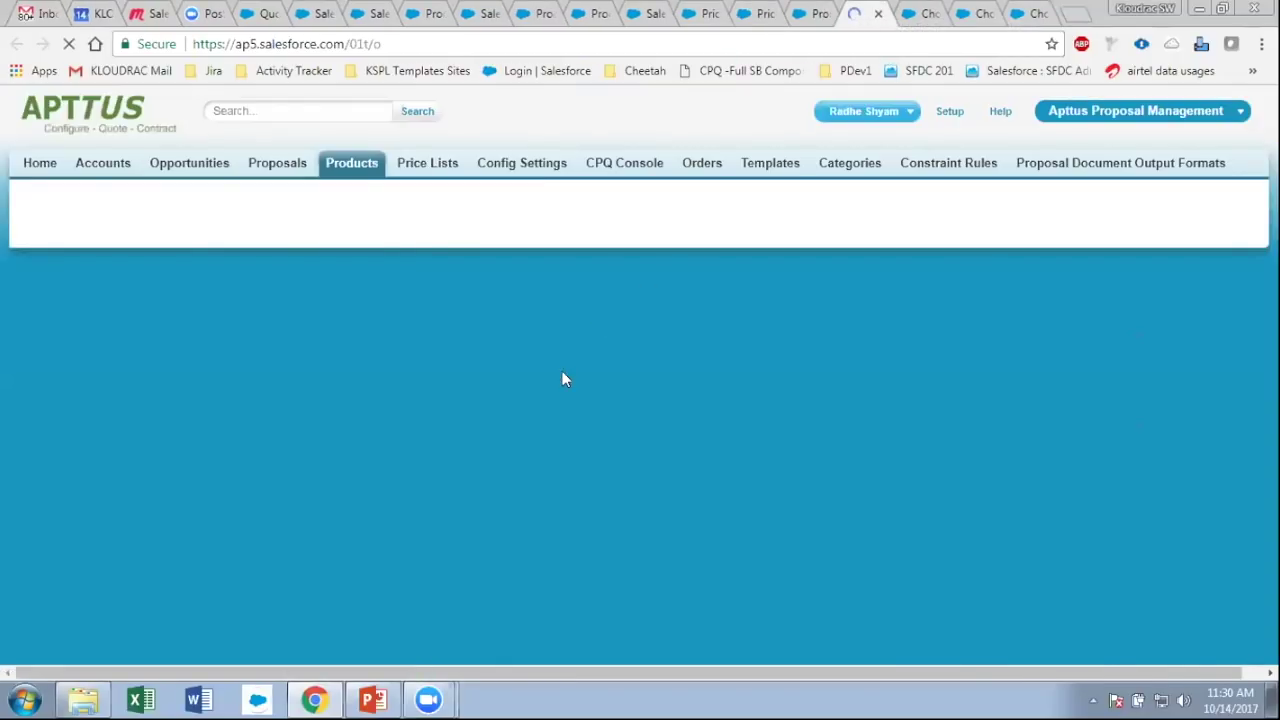
{"action": "scroll", "coordinate": [562, 380], "scroll_direction": "down", "scroll_amount": 4}
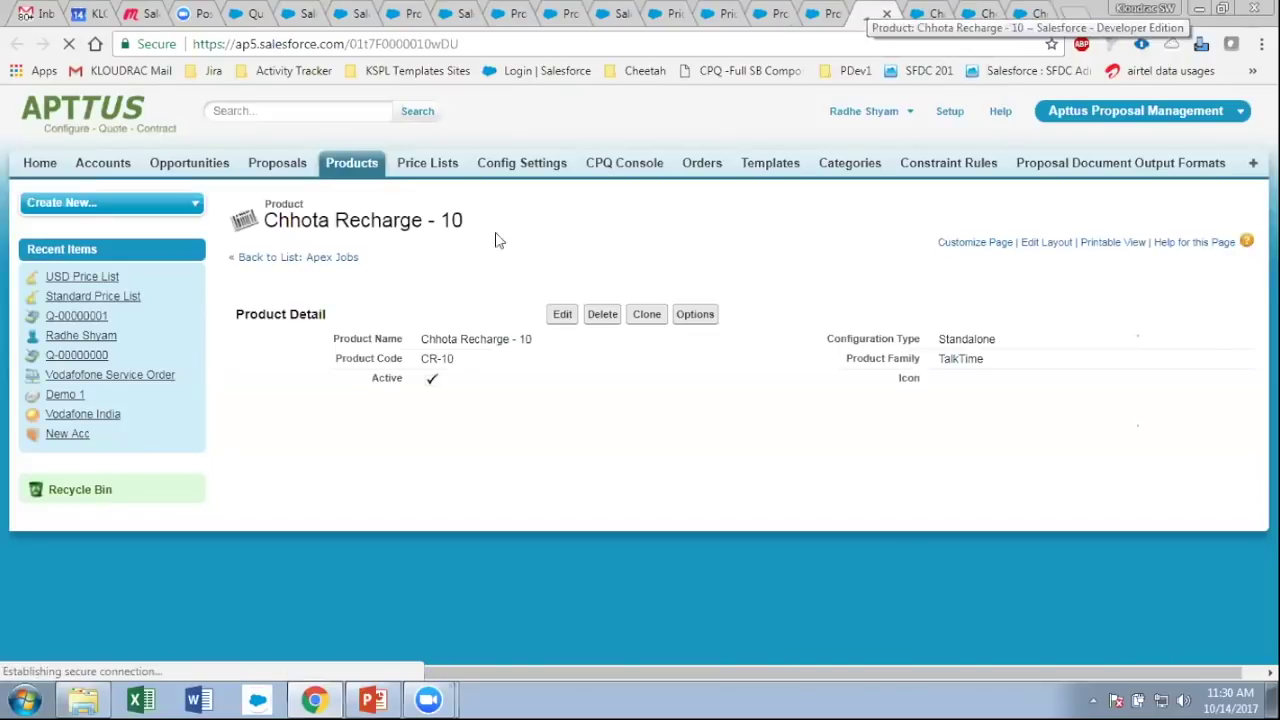
{"action": "scroll", "coordinate": [783, 406], "scroll_direction": "down", "scroll_amount": 3}
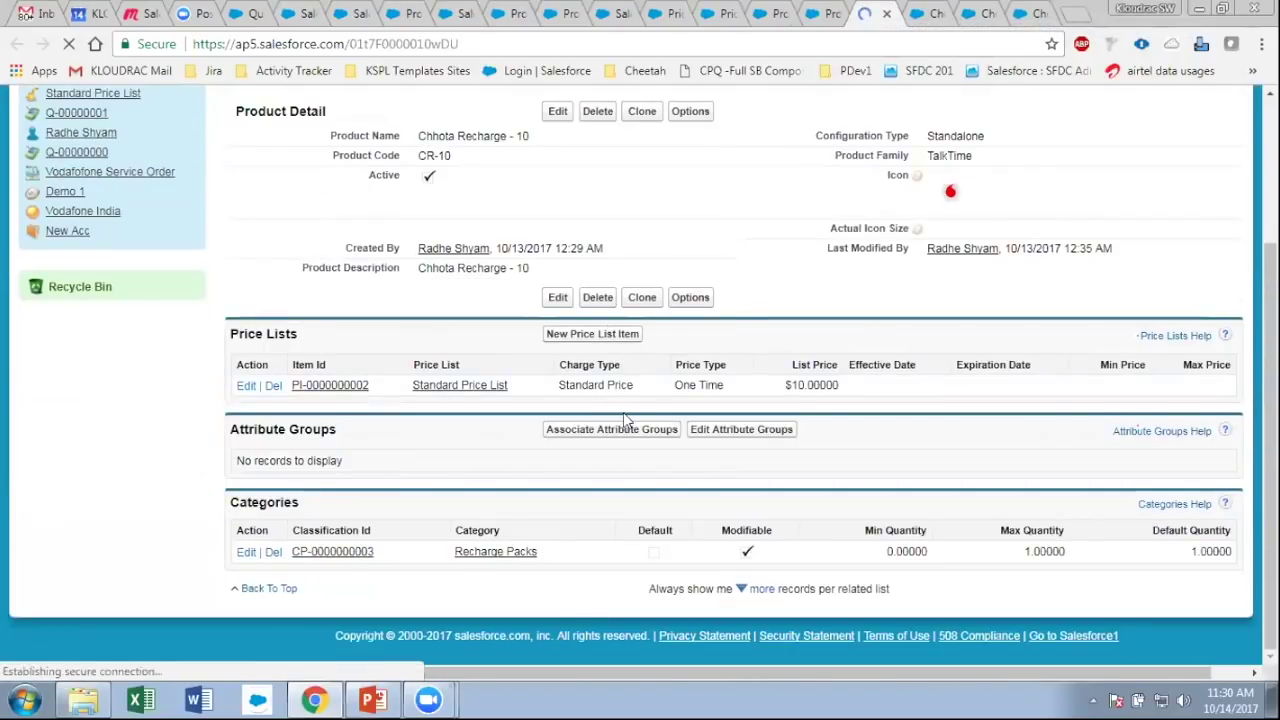
- Start a new price list item for Chhota Recharge - 10 with sequence 2 and look up USD Price List as its price list
{"action": "left_click", "coordinate": [581, 351]}
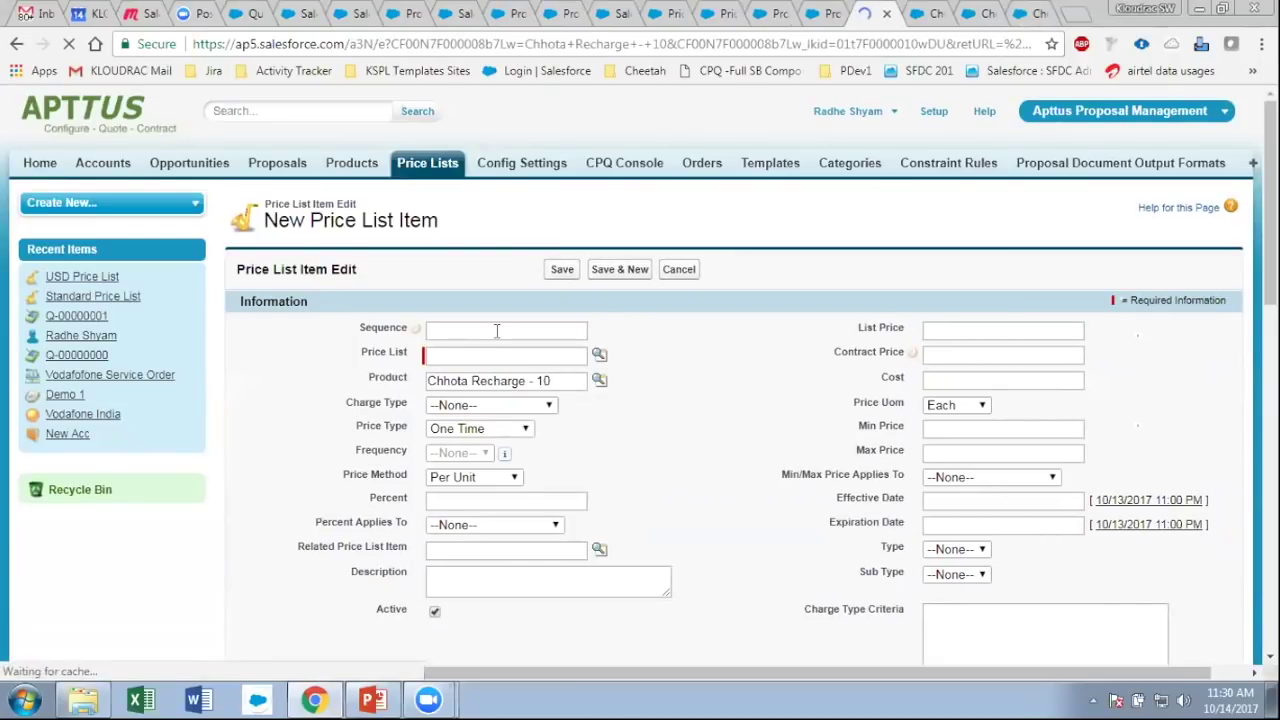
{"action": "left_click", "coordinate": [496, 330]}
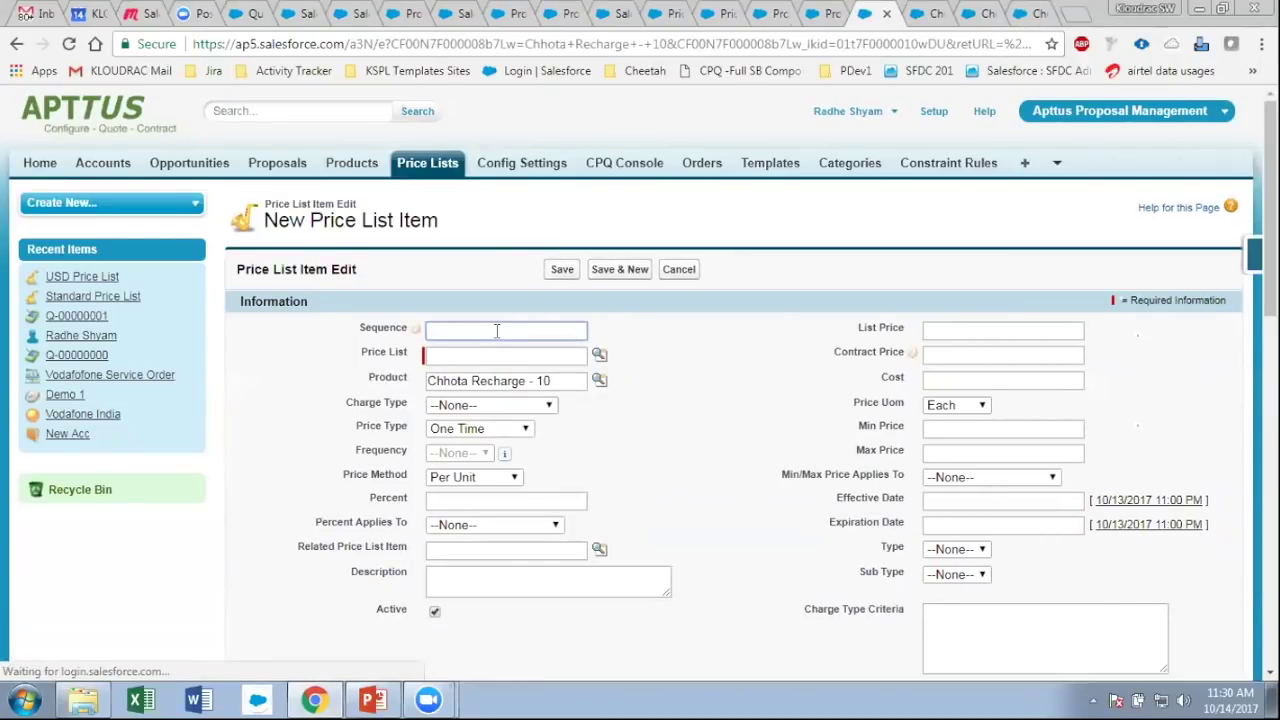
{"action": "type", "text": "2"}
{"action": "left_click", "coordinate": [457, 354]}
{"action": "left_click", "coordinate": [536, 357]}
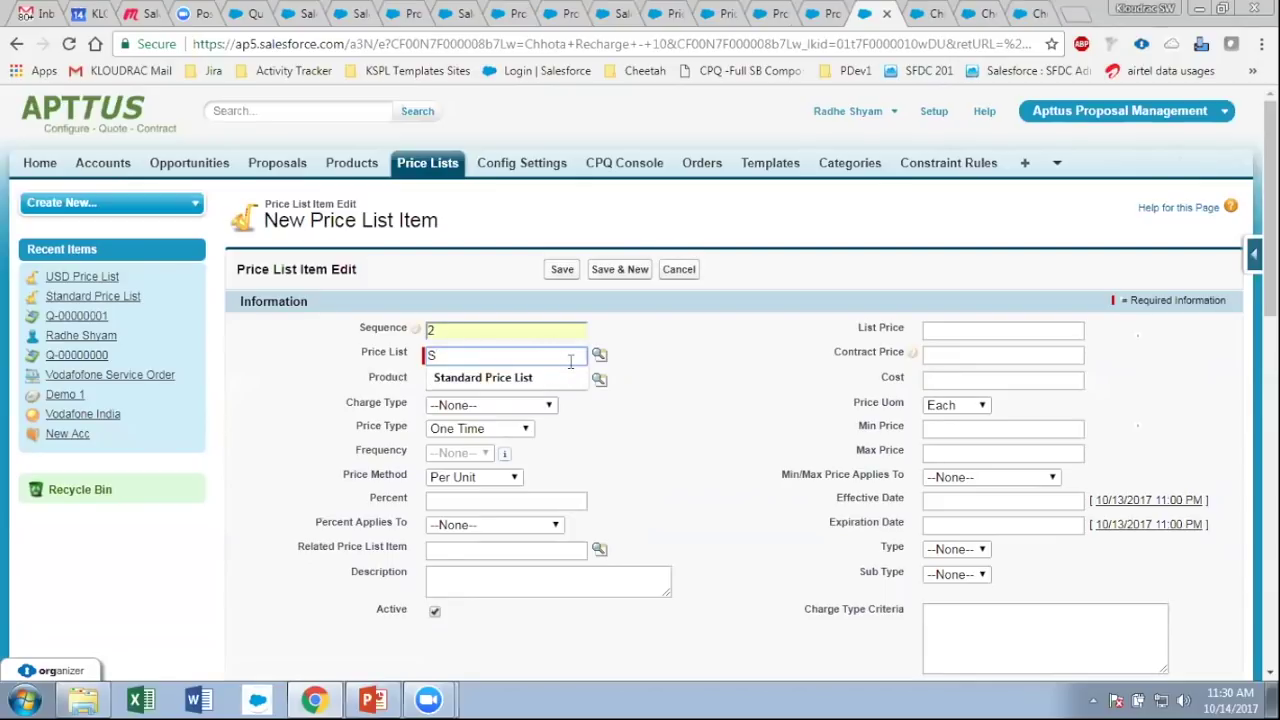
{"action": "key", "text": "BackSpace"}
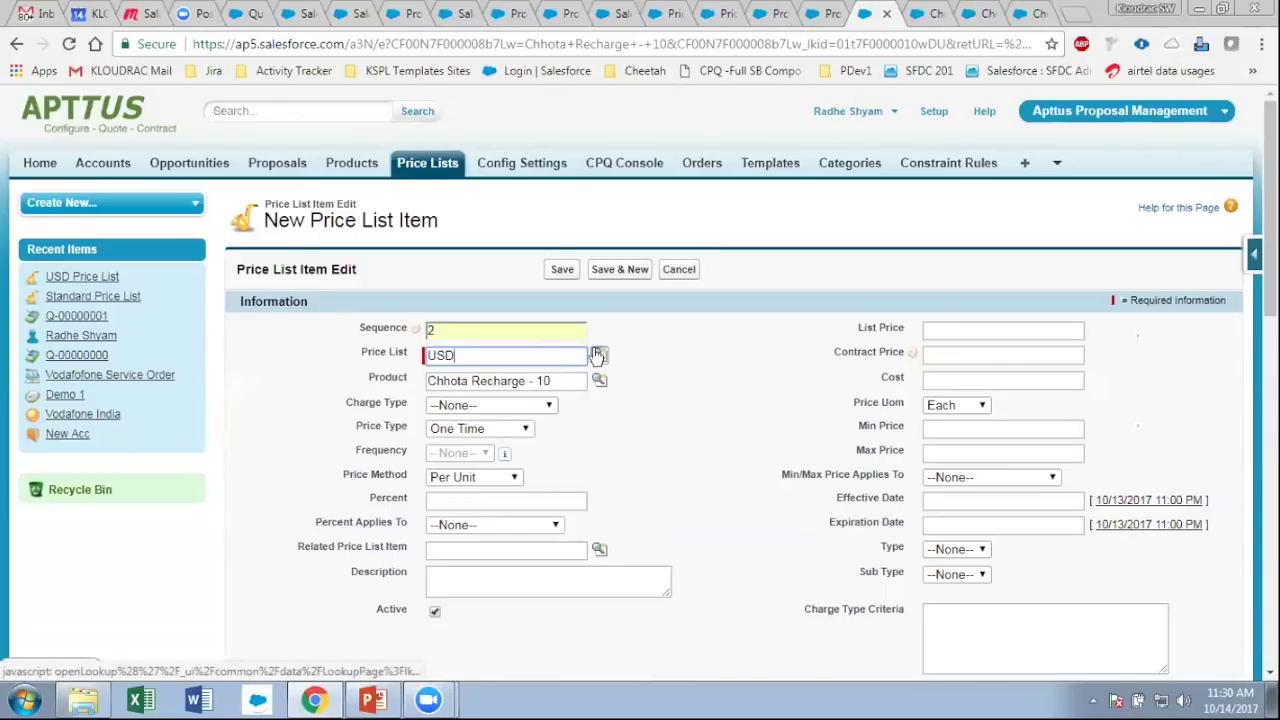
{"action": "left_click", "coordinate": [599, 355]}
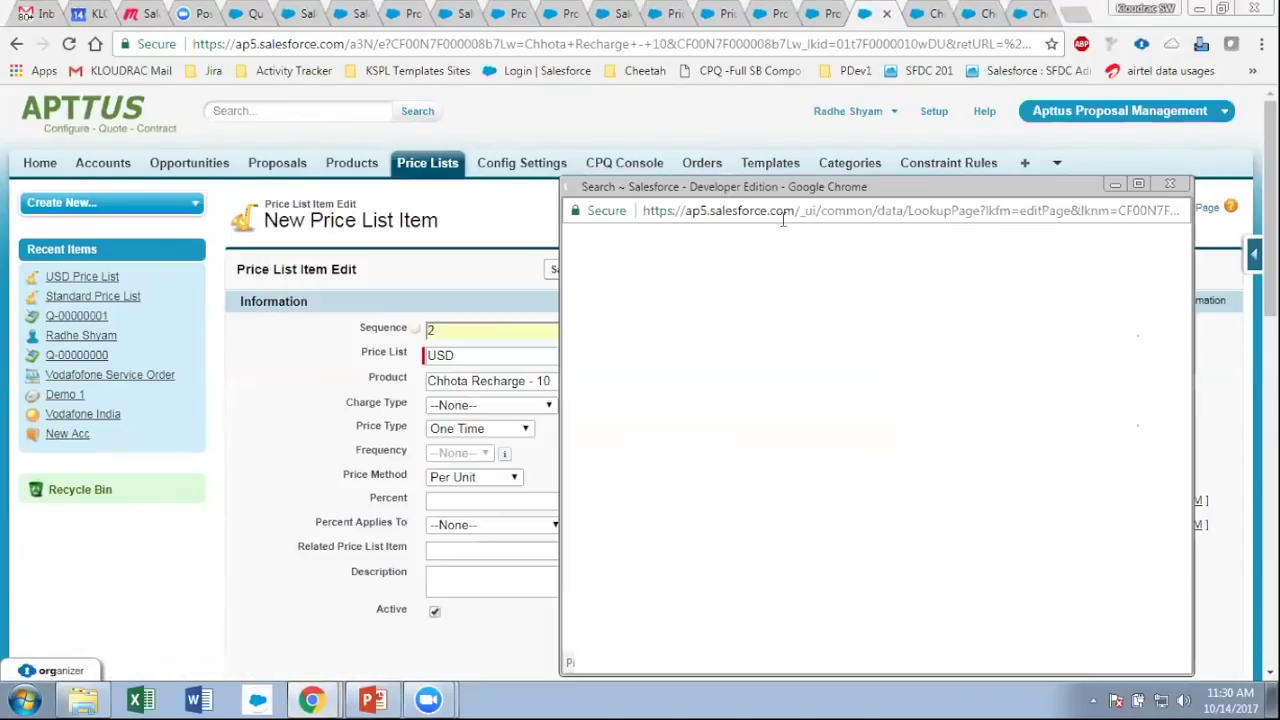
{"action": "left_click", "coordinate": [614, 419]}
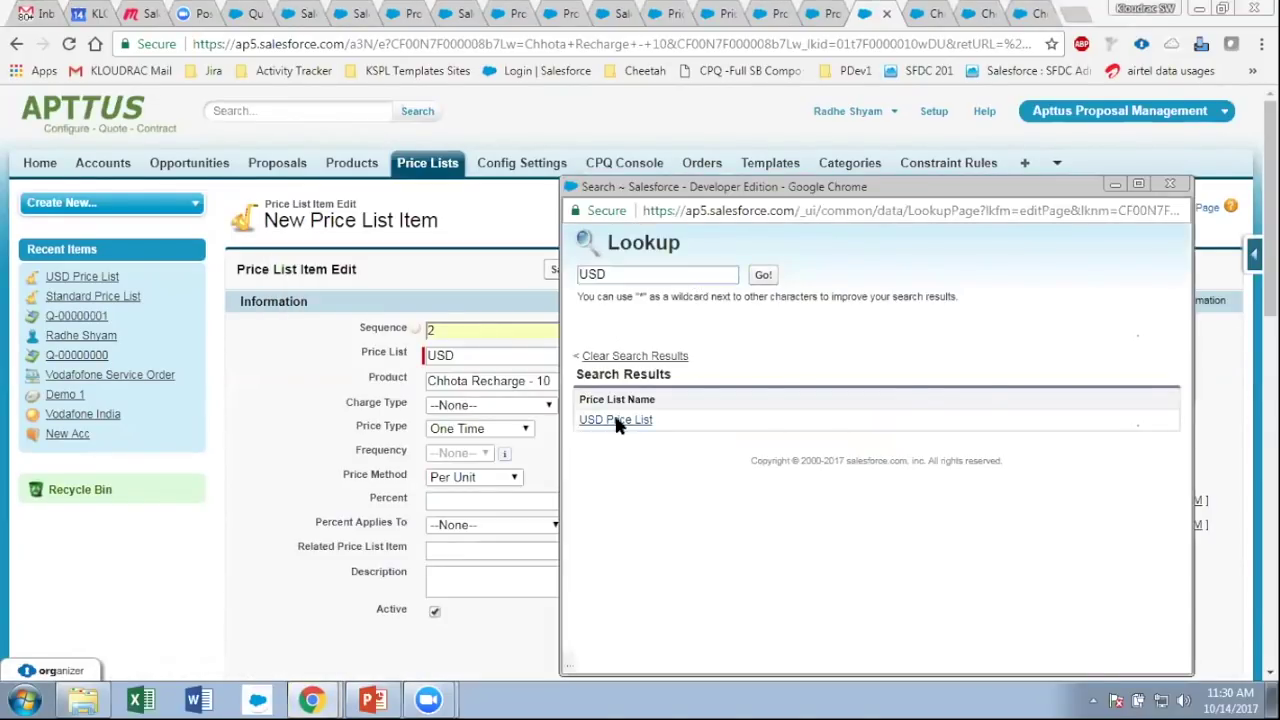
- Choose USD Price List as the new item's price list and enter a list price of 24
{"action": "scroll", "coordinate": [555, 425], "scroll_direction": "down", "scroll_amount": 1}
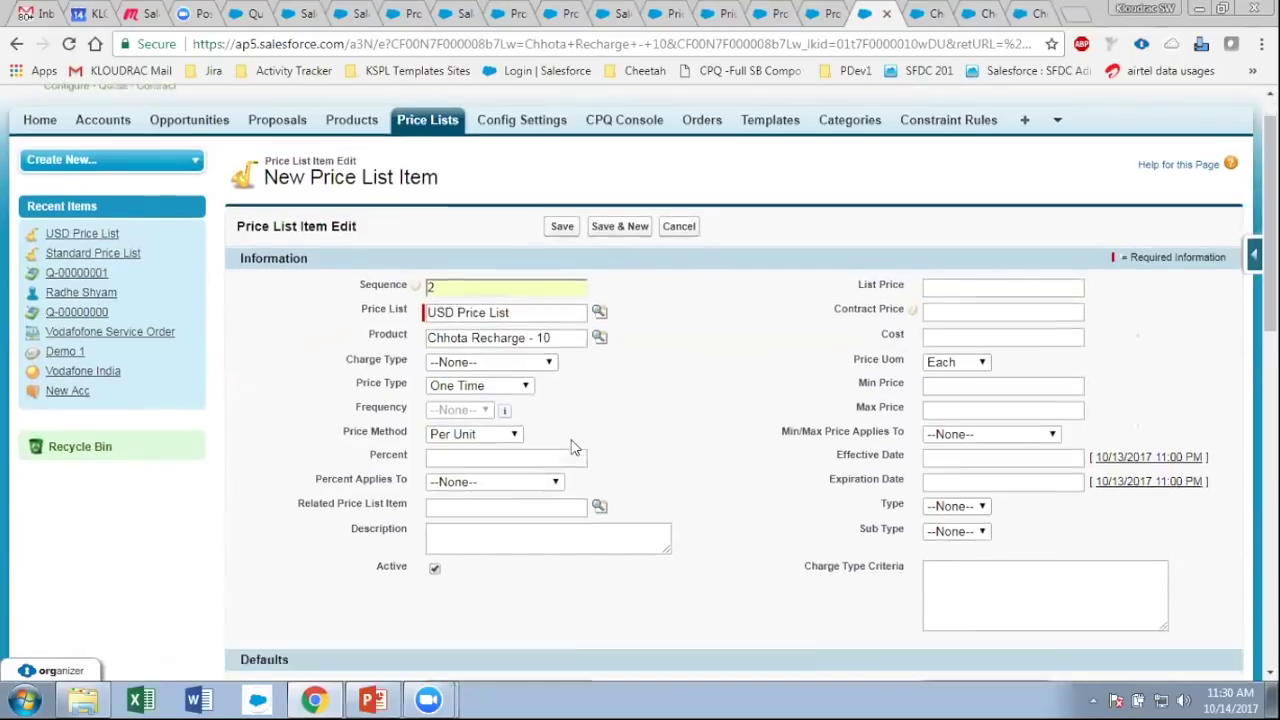
{"action": "left_click", "coordinate": [940, 237]}
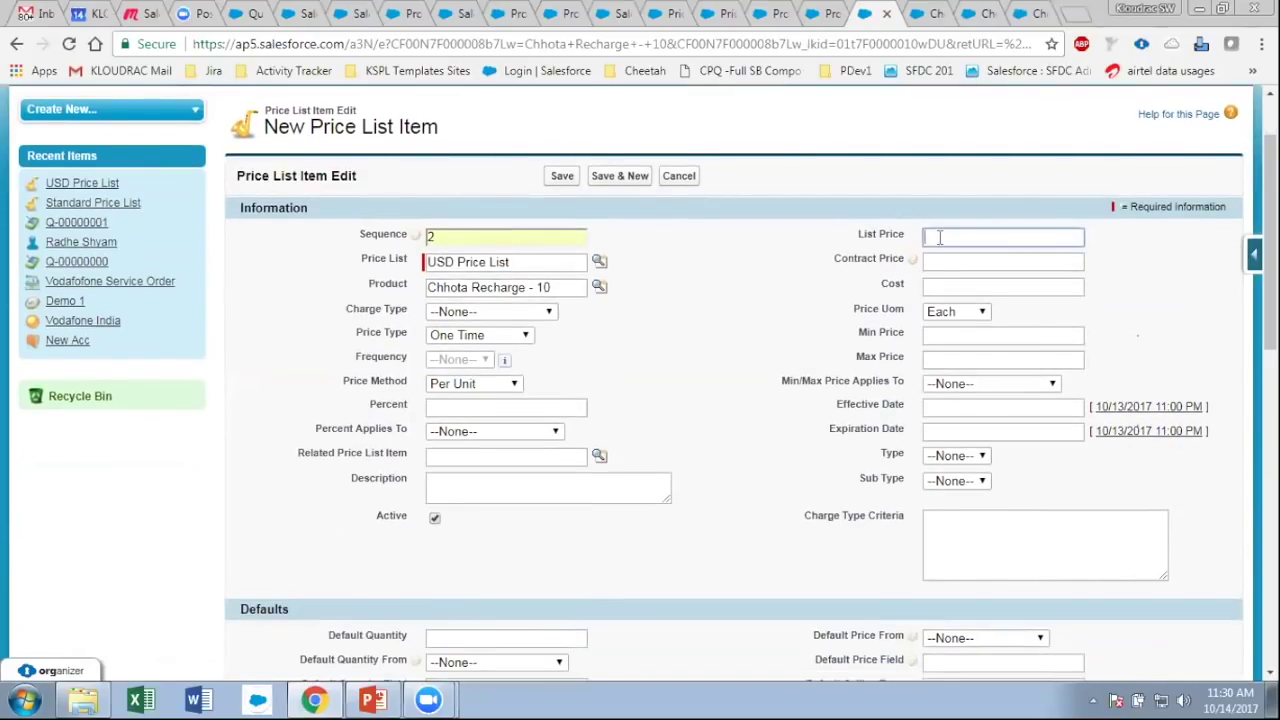
{"action": "left_click_drag", "start_coordinate": [528, 260], "coordinate": [405, 283]}
- Set the price list item's charge type to Installation Fee
{"action": "left_click", "coordinate": [488, 312]}
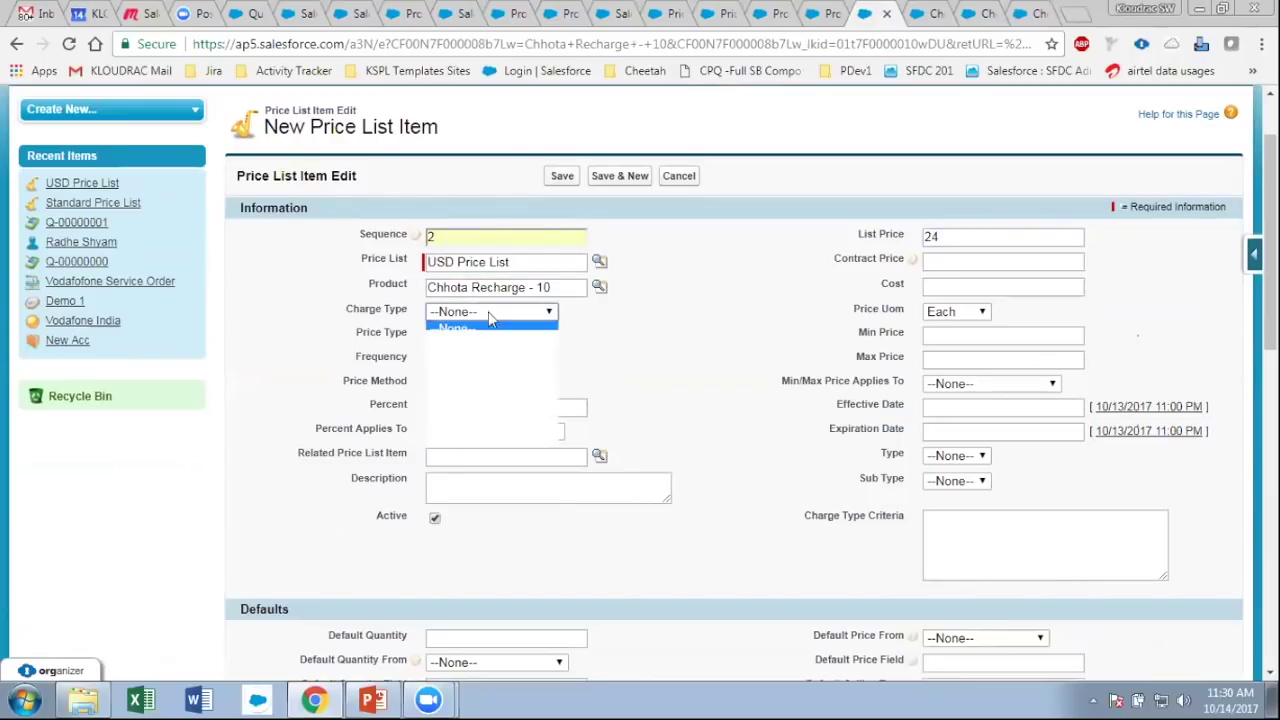
{"action": "left_click", "coordinate": [470, 344]}
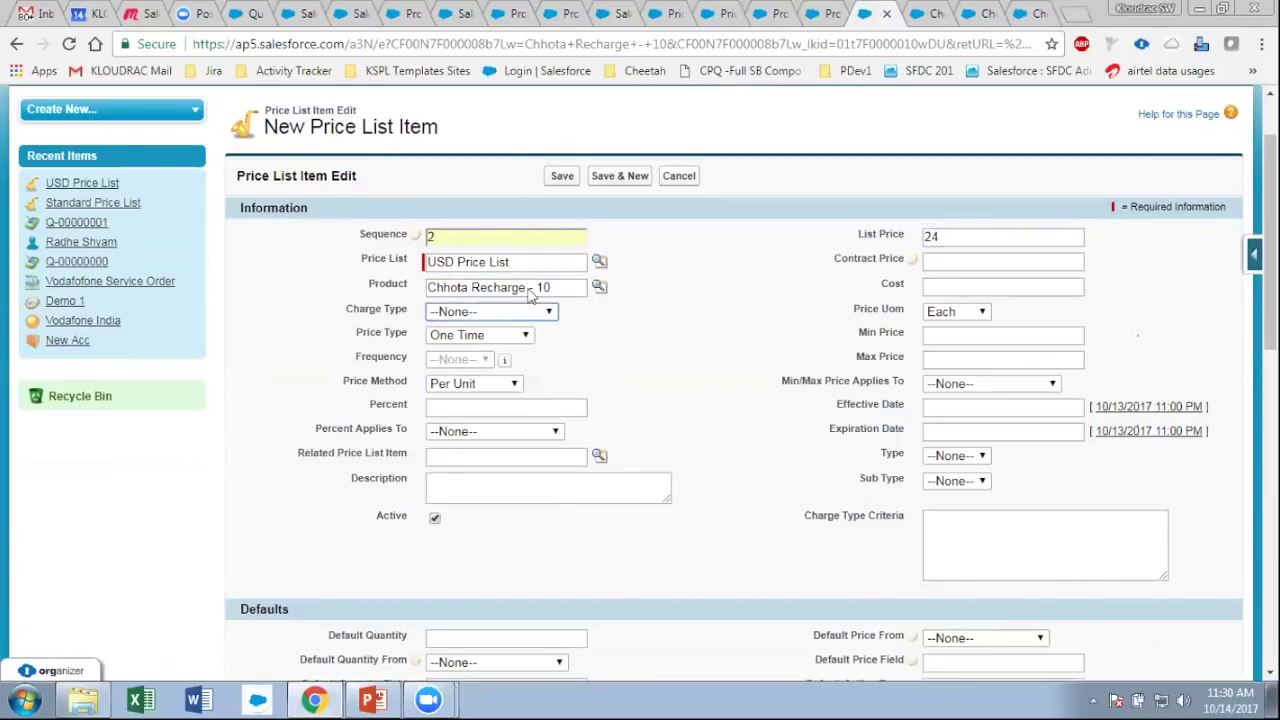
{"action": "left_click", "coordinate": [517, 313]}
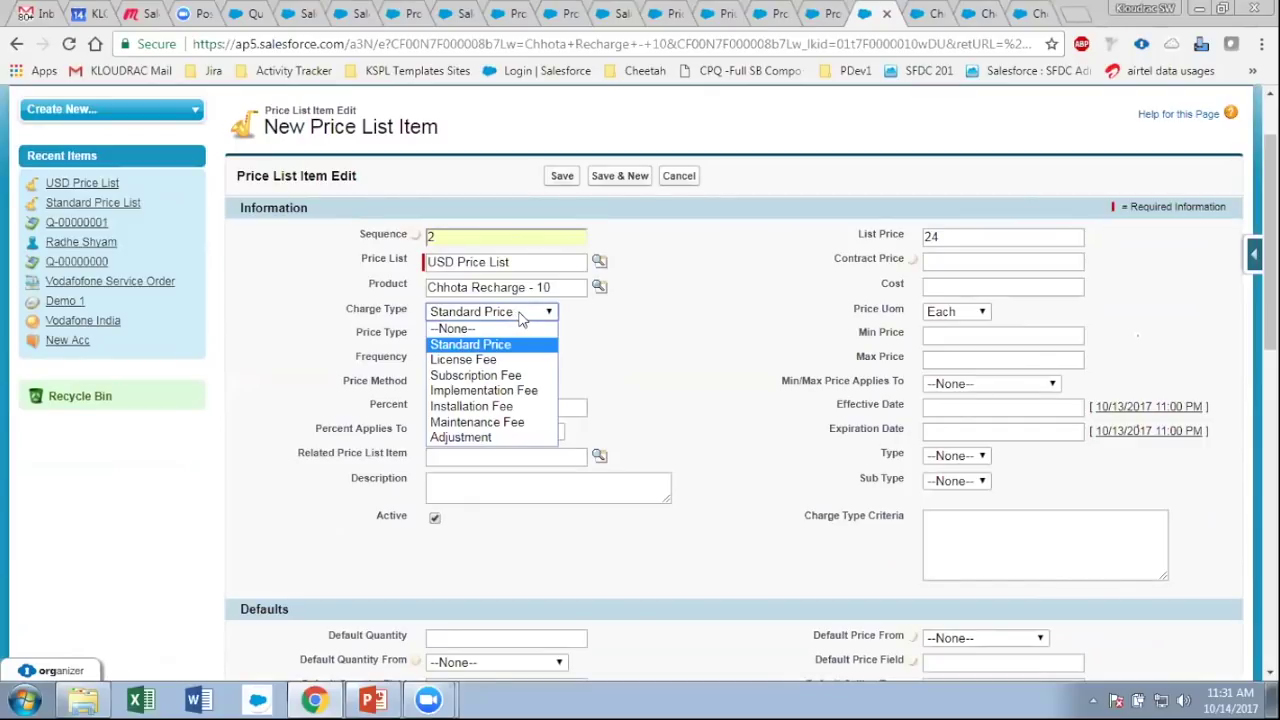
{"action": "left_click", "coordinate": [531, 410]}
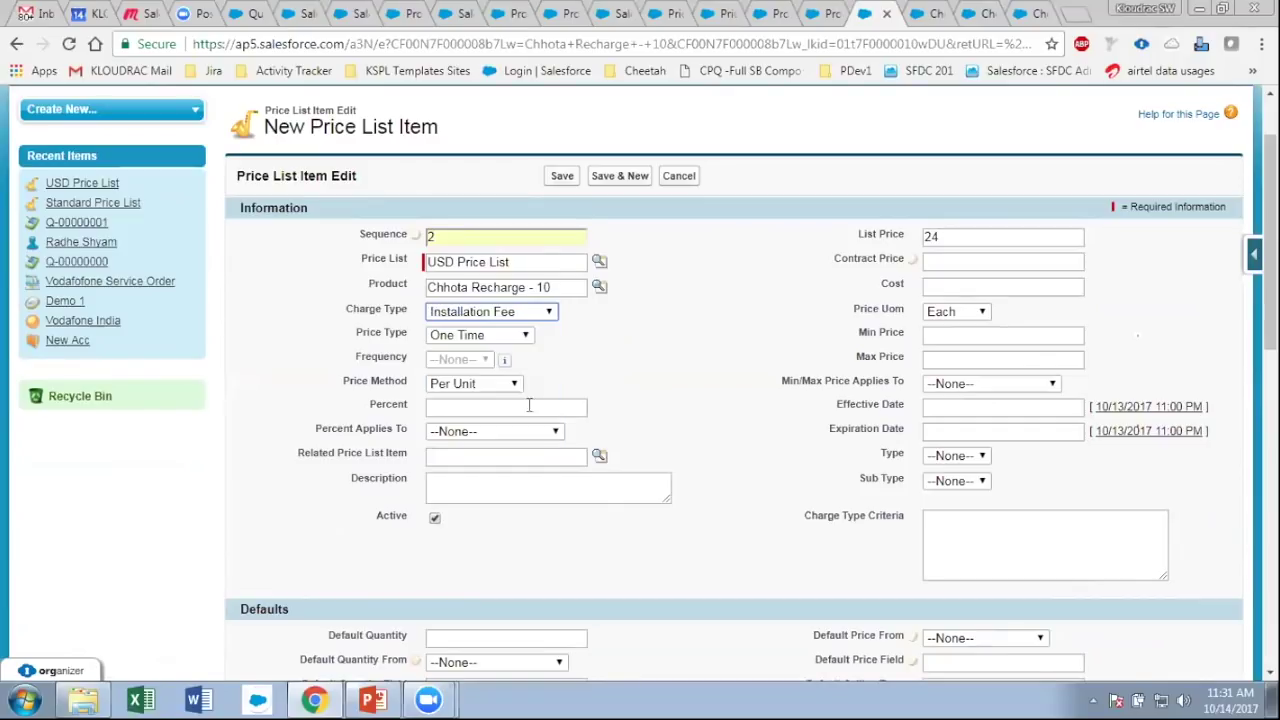
{"action": "left_click", "coordinate": [540, 311]}
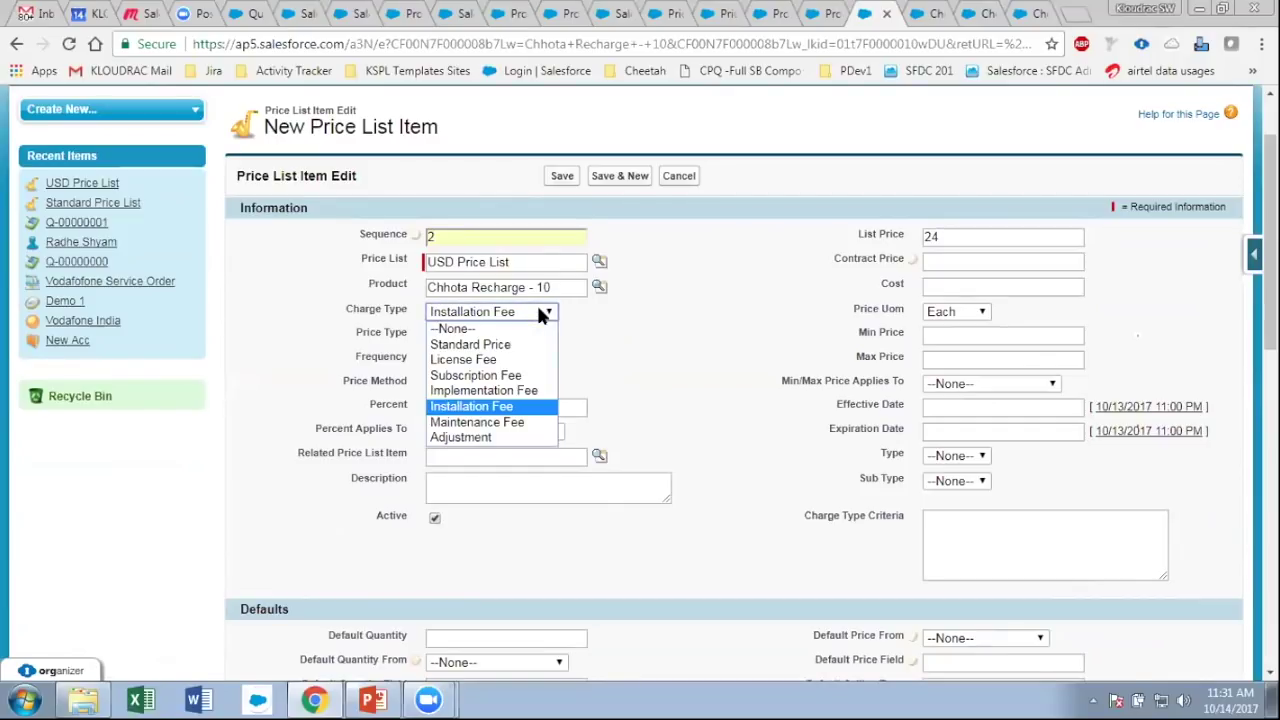
{"action": "left_click", "coordinate": [540, 313]}
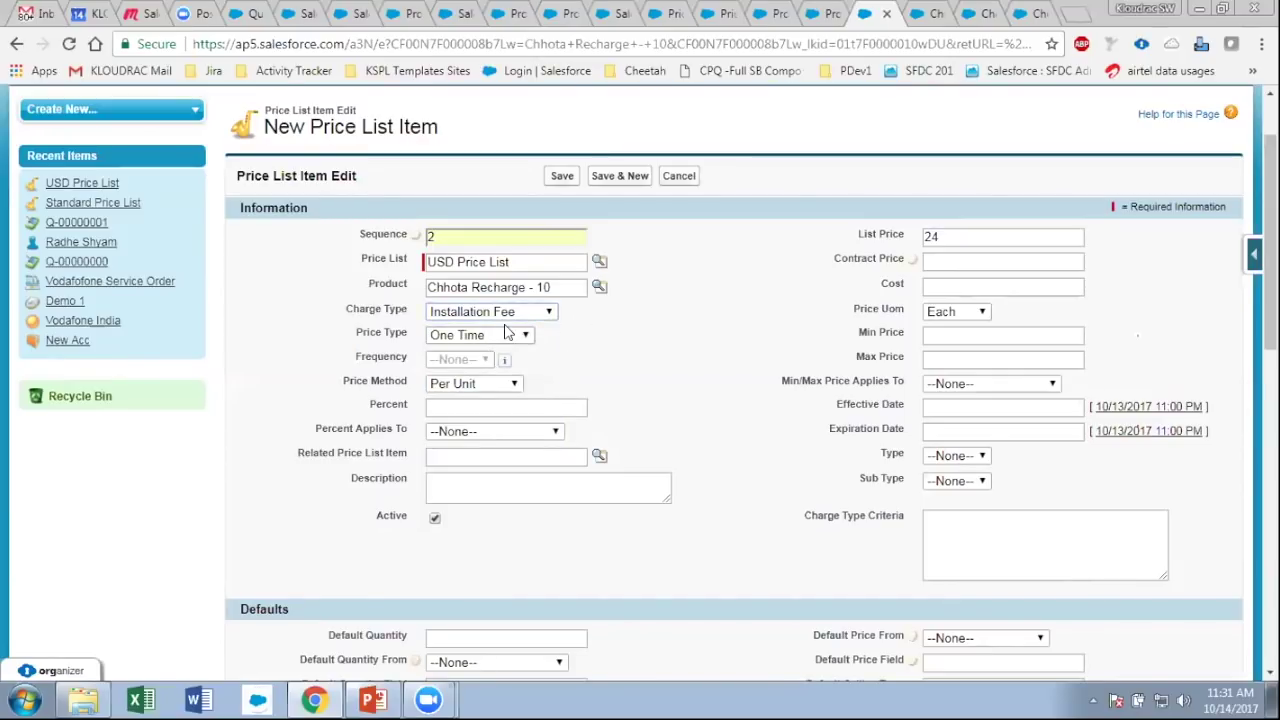
- Keep One Time as the price type, set the list price to 240000, and save the price list item
{"action": "left_click", "coordinate": [507, 333]}
{"action": "left_click", "coordinate": [594, 328]}
{"action": "left_click", "coordinate": [518, 335]}
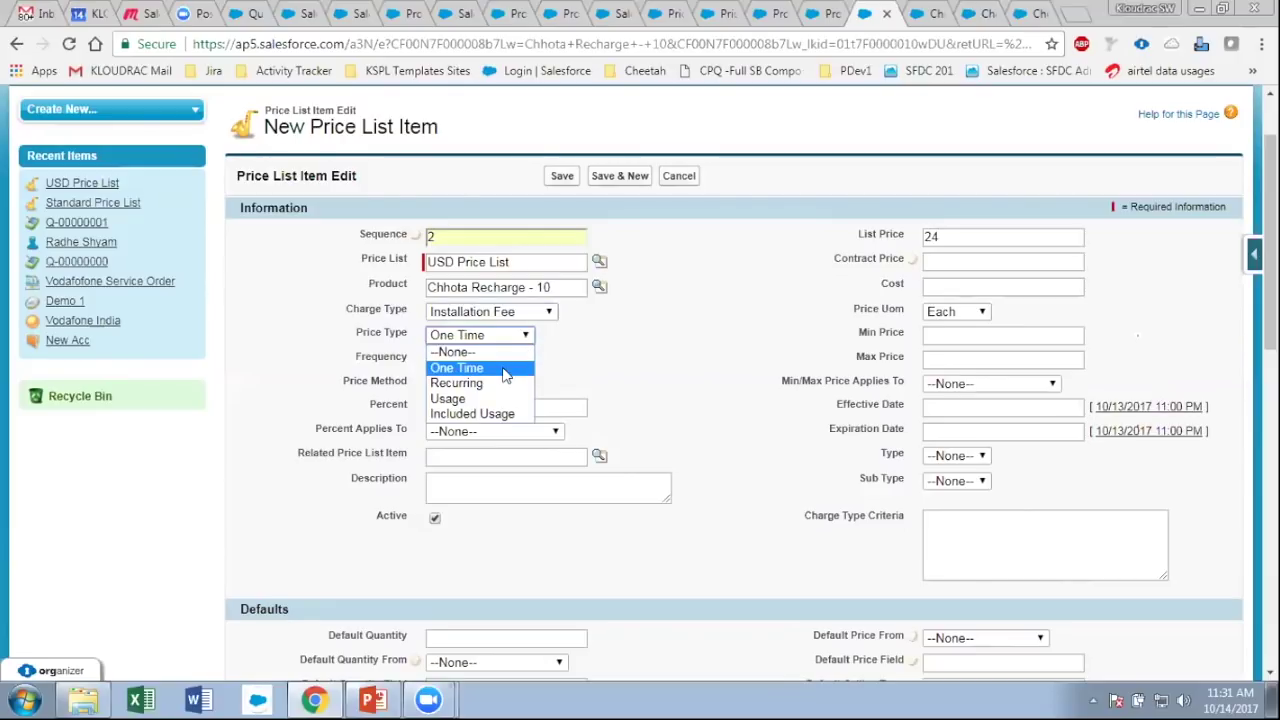
{"action": "left_click", "coordinate": [522, 339]}
{"action": "left_click", "coordinate": [514, 386]}
{"action": "left_click", "coordinate": [973, 237]}
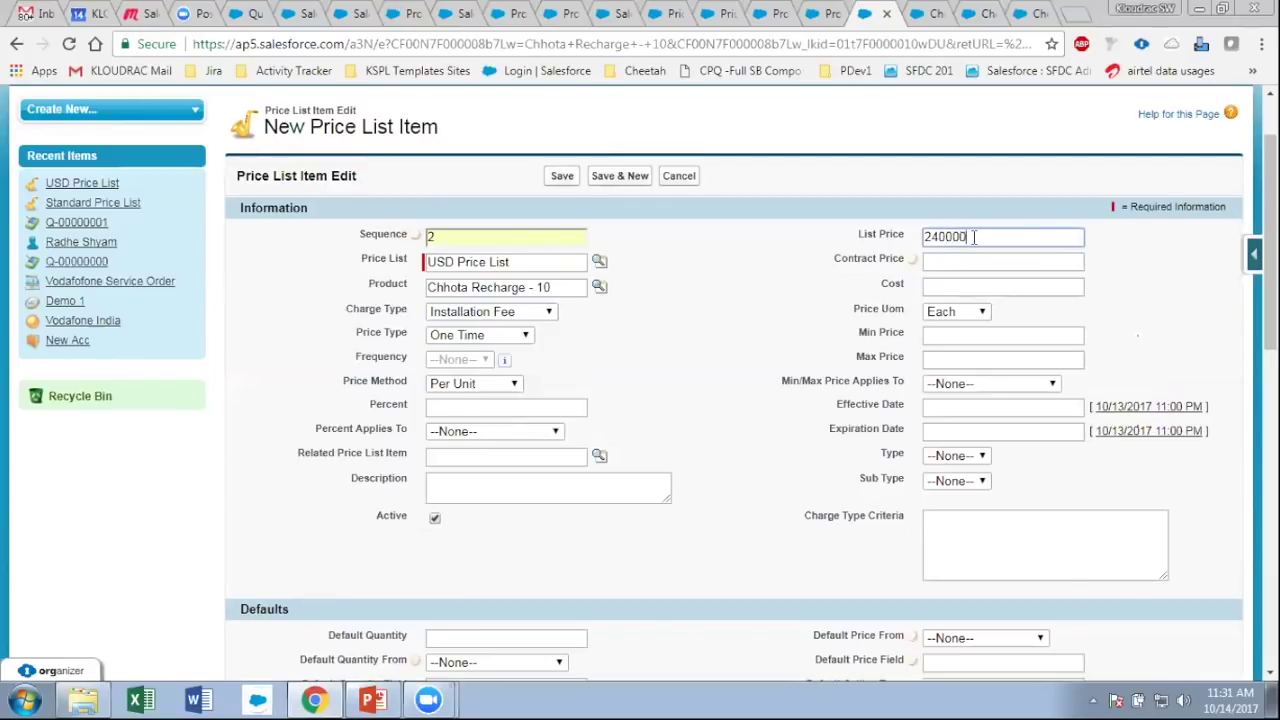
{"action": "left_click", "coordinate": [556, 176]}
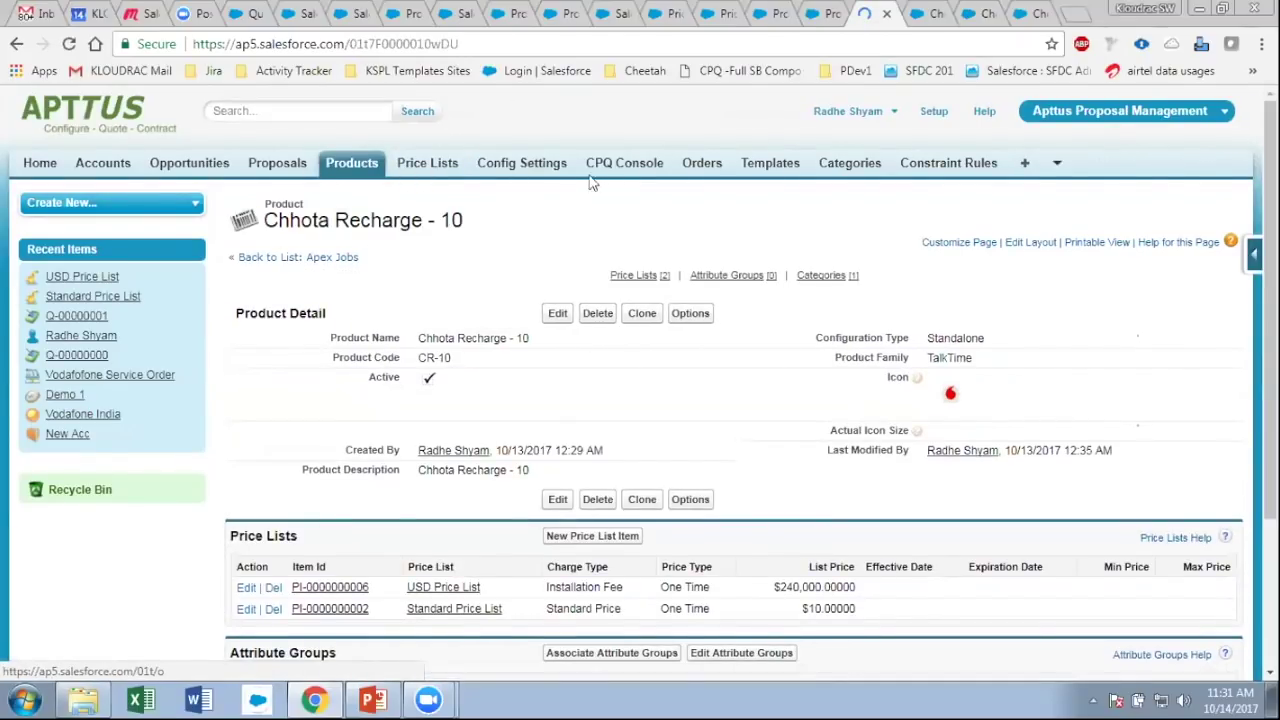
- Open the CPQ Console and review its options for adding products, price lists and categories
{"action": "left_click", "coordinate": [624, 163]}
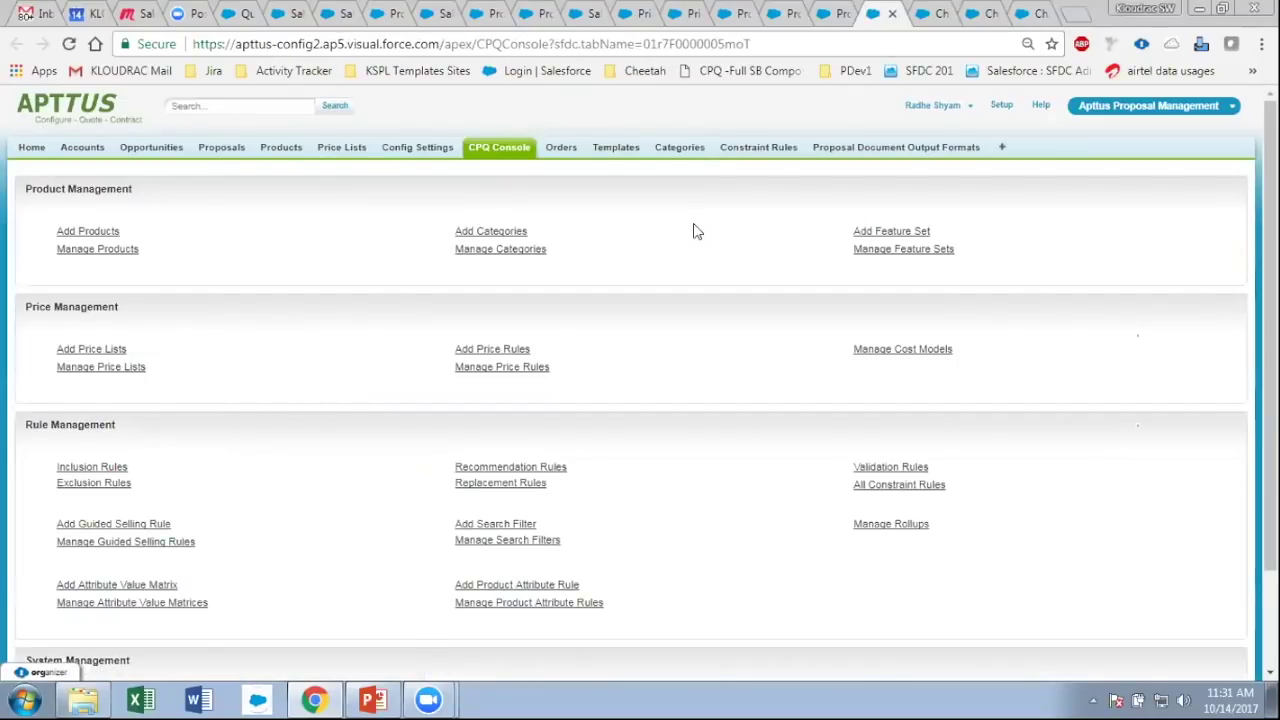
{"action": "mouse_move", "coordinate": [55, 232]}
{"action": "left_mouse_down"}
{"action": "mouse_move", "coordinate": [131, 231]}
{"action": "mouse_move", "coordinate": [55, 229]}
{"action": "left_mouse_up"}
{"action": "left_click", "coordinate": [155, 230]}
{"action": "left_click", "coordinate": [165, 237]}
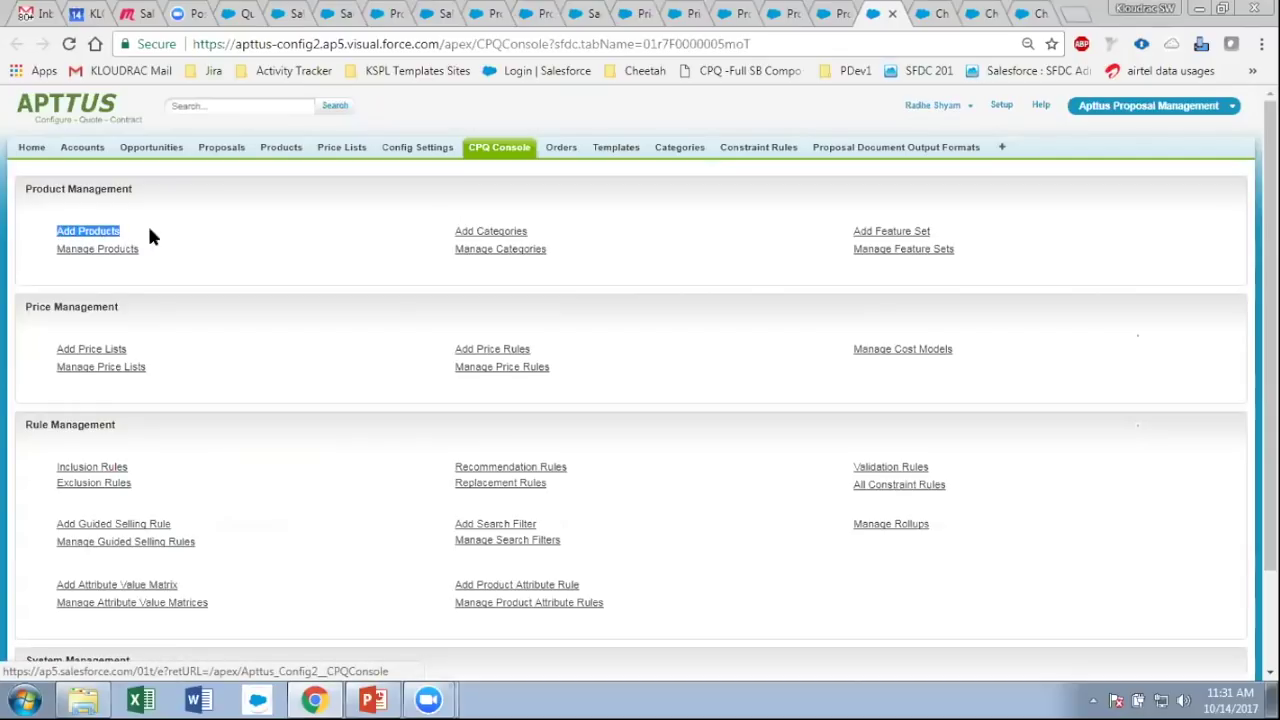
{"action": "left_click", "coordinate": [137, 355]}
{"action": "left_click_drag", "start_coordinate": [137, 357], "coordinate": [47, 360]}
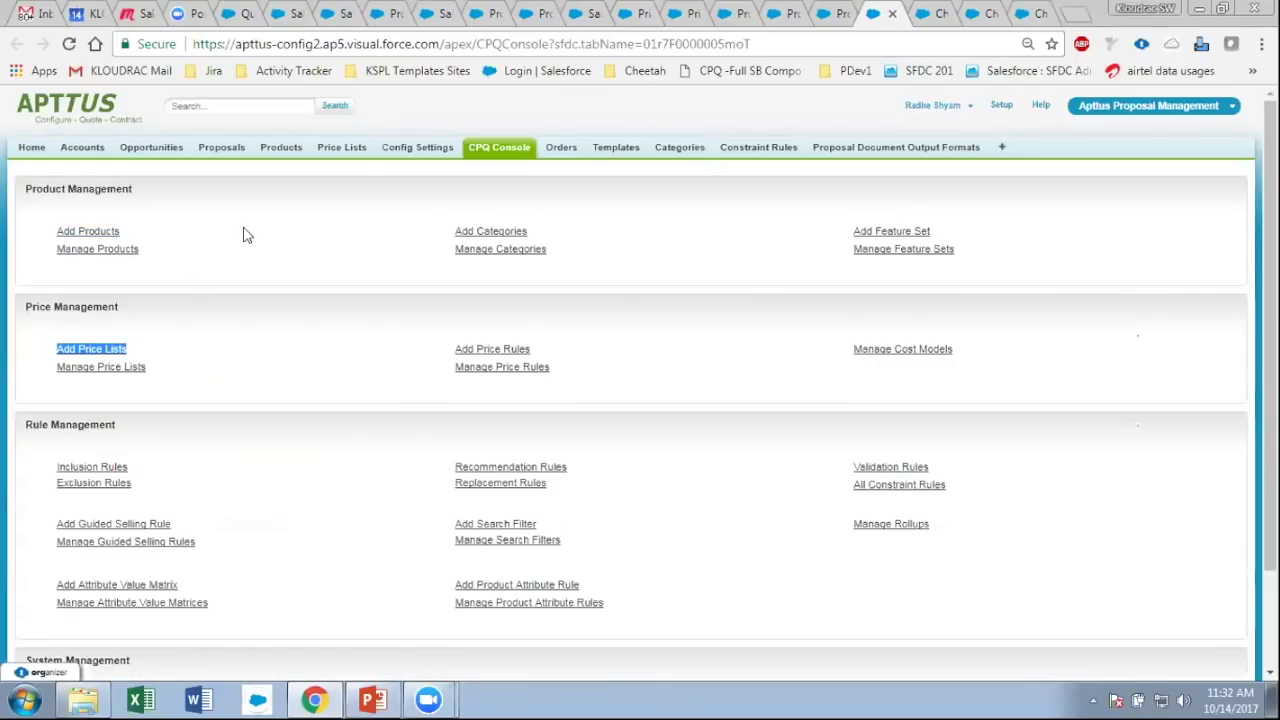
{"action": "left_click_drag", "start_coordinate": [452, 236], "coordinate": [551, 243]}
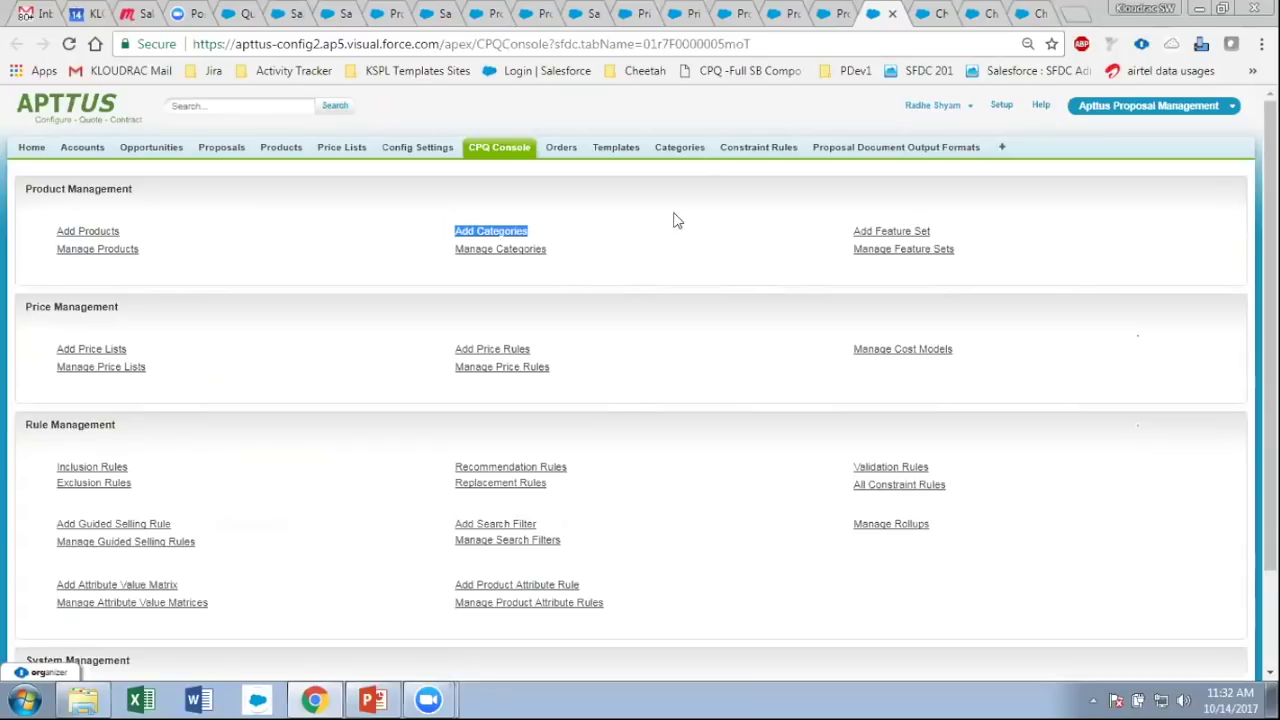
- Open the Vodafone India category record and review its name and category hierarchies
{"action": "left_click", "coordinate": [680, 150]}
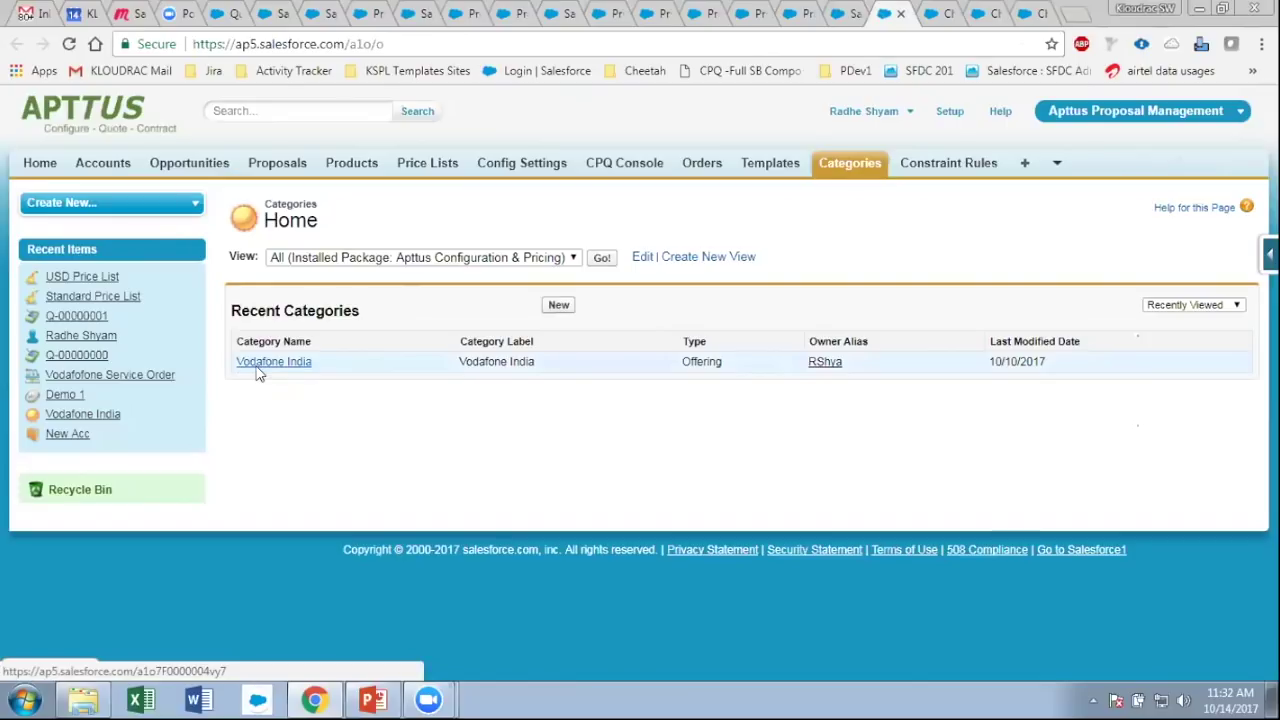
{"action": "left_click", "coordinate": [258, 373]}
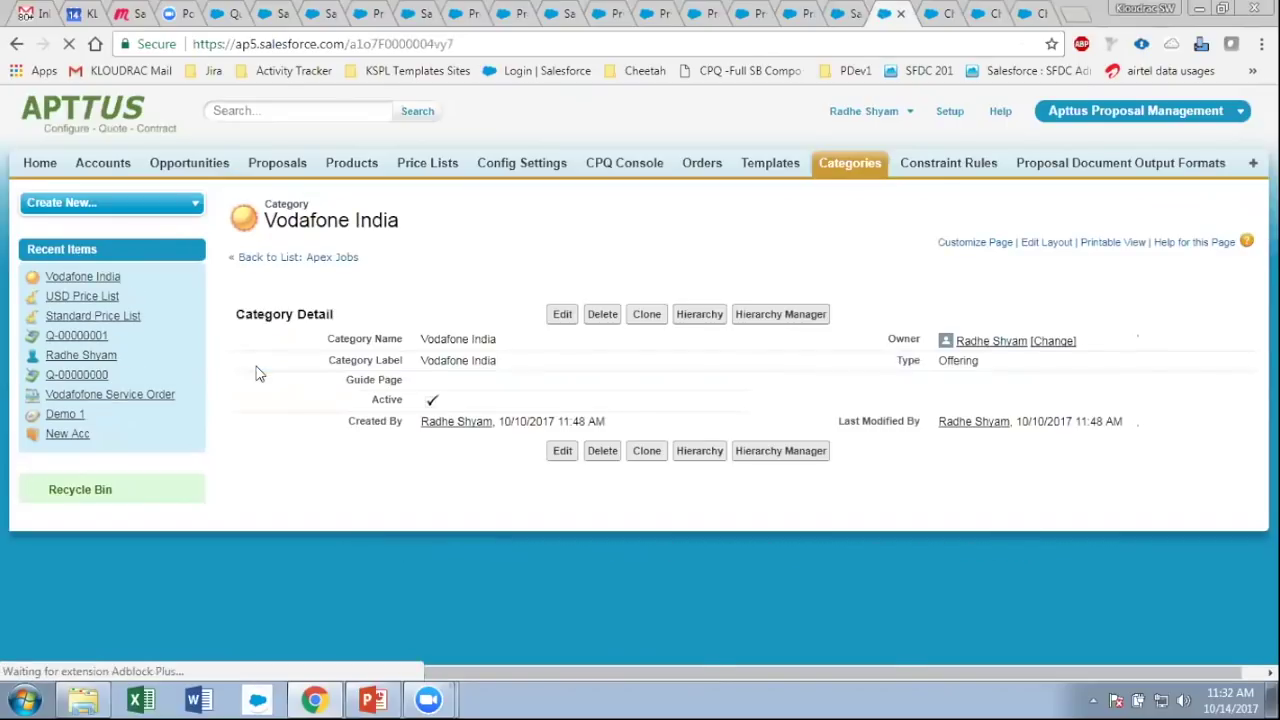
{"action": "triple_click", "coordinate": [330, 340]}
{"action": "scroll", "coordinate": [550, 343], "scroll_direction": "down", "scroll_amount": 1}
{"action": "scroll", "coordinate": [549, 343], "scroll_direction": "down", "scroll_amount": 1}
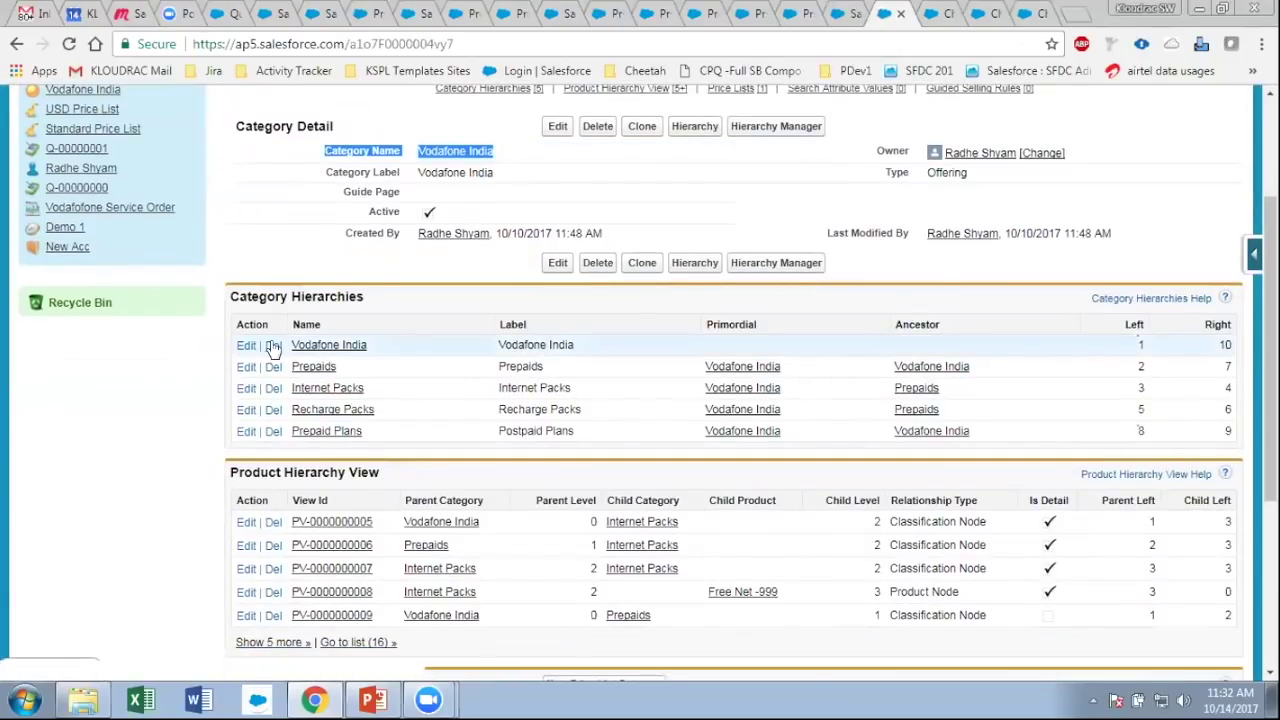
{"action": "left_click_drag", "start_coordinate": [273, 345], "coordinate": [393, 342]}
{"action": "left_click_drag", "start_coordinate": [284, 310], "coordinate": [436, 302]}
{"action": "scroll", "coordinate": [445, 304], "scroll_direction": "up", "scroll_amount": 2}
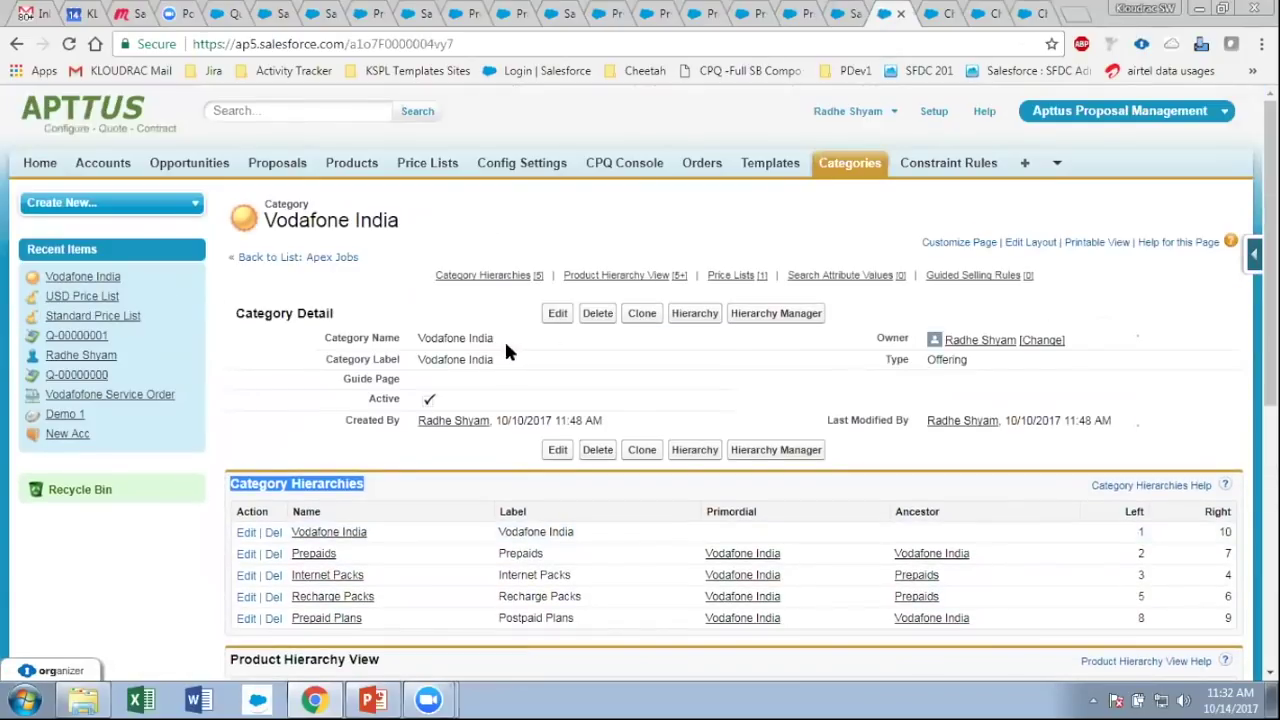
- Open the Hierarchy Manager for Vodafone India and examine the Internet Packs subcategory and its product classifications
{"action": "left_click", "coordinate": [770, 314]}
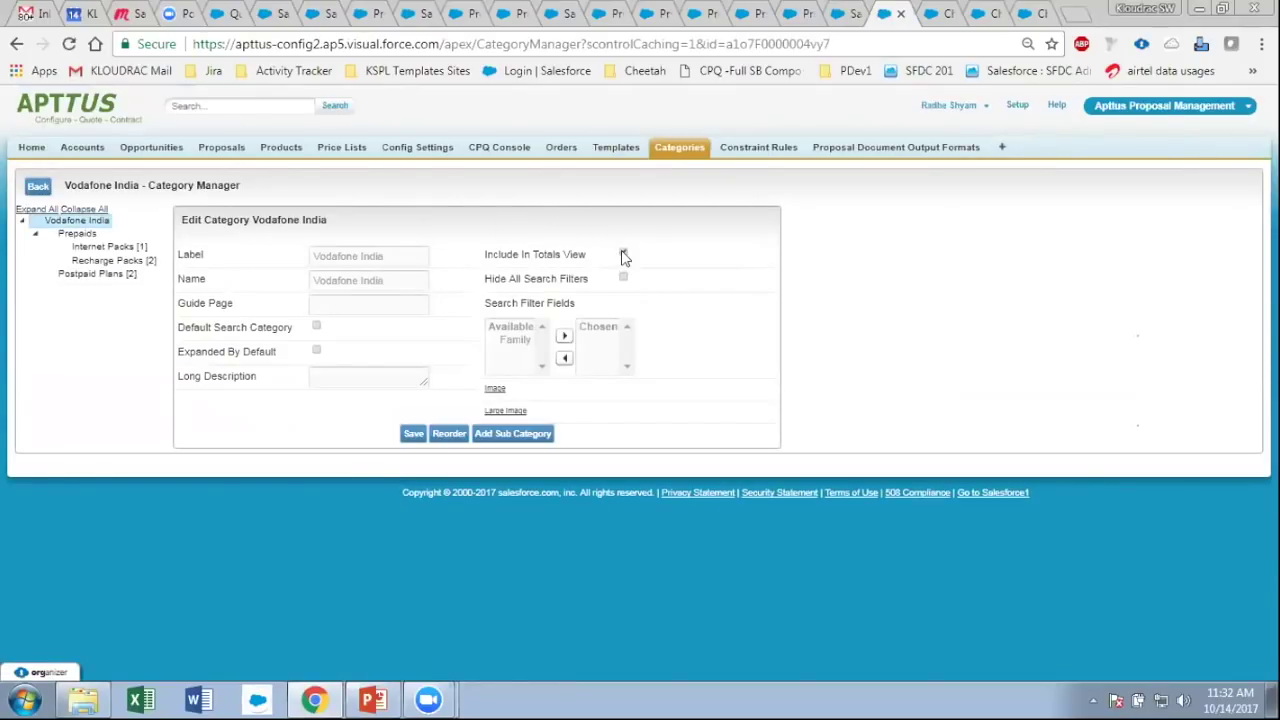
{"action": "left_click", "coordinate": [78, 222]}
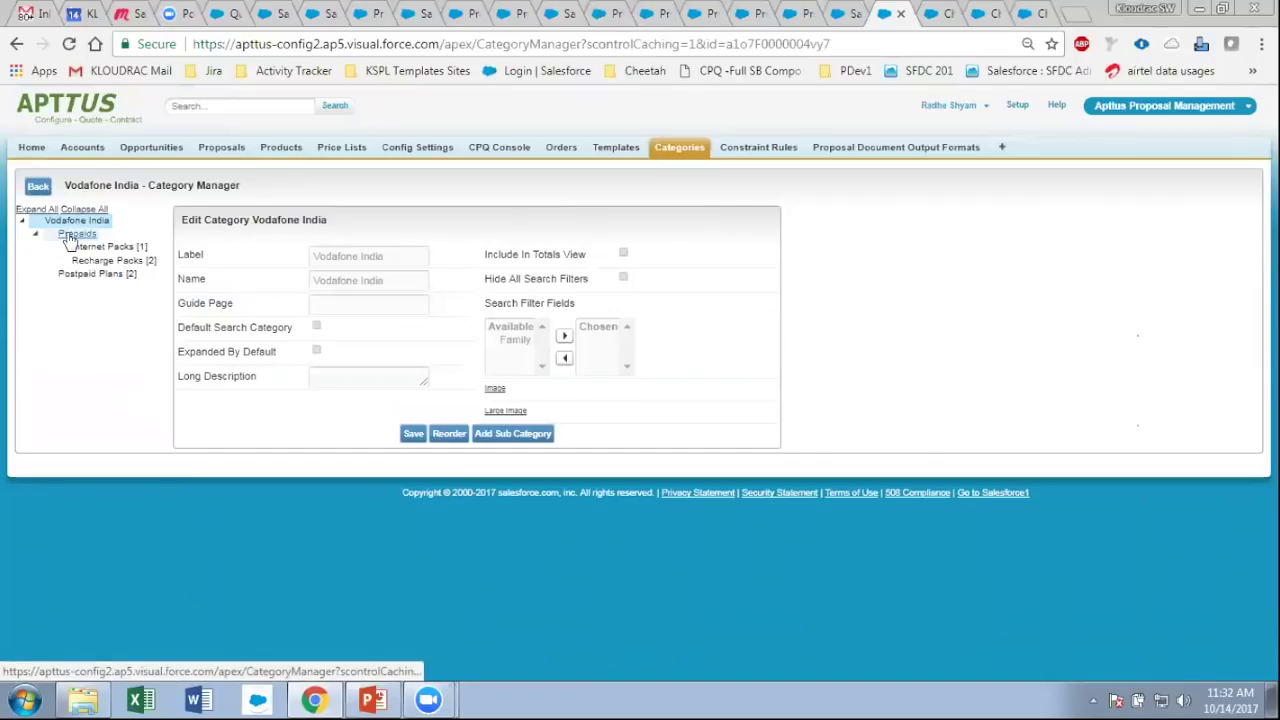
{"action": "left_click", "coordinate": [113, 247]}
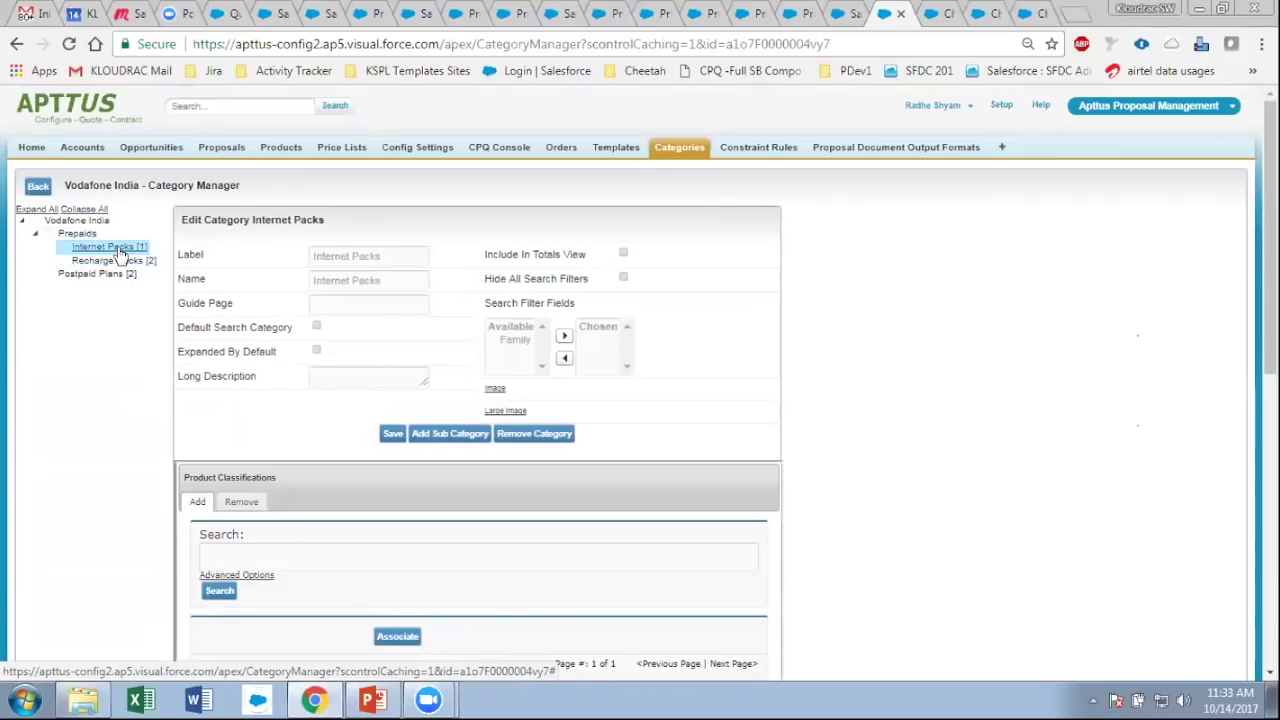
{"action": "left_click", "coordinate": [115, 247]}
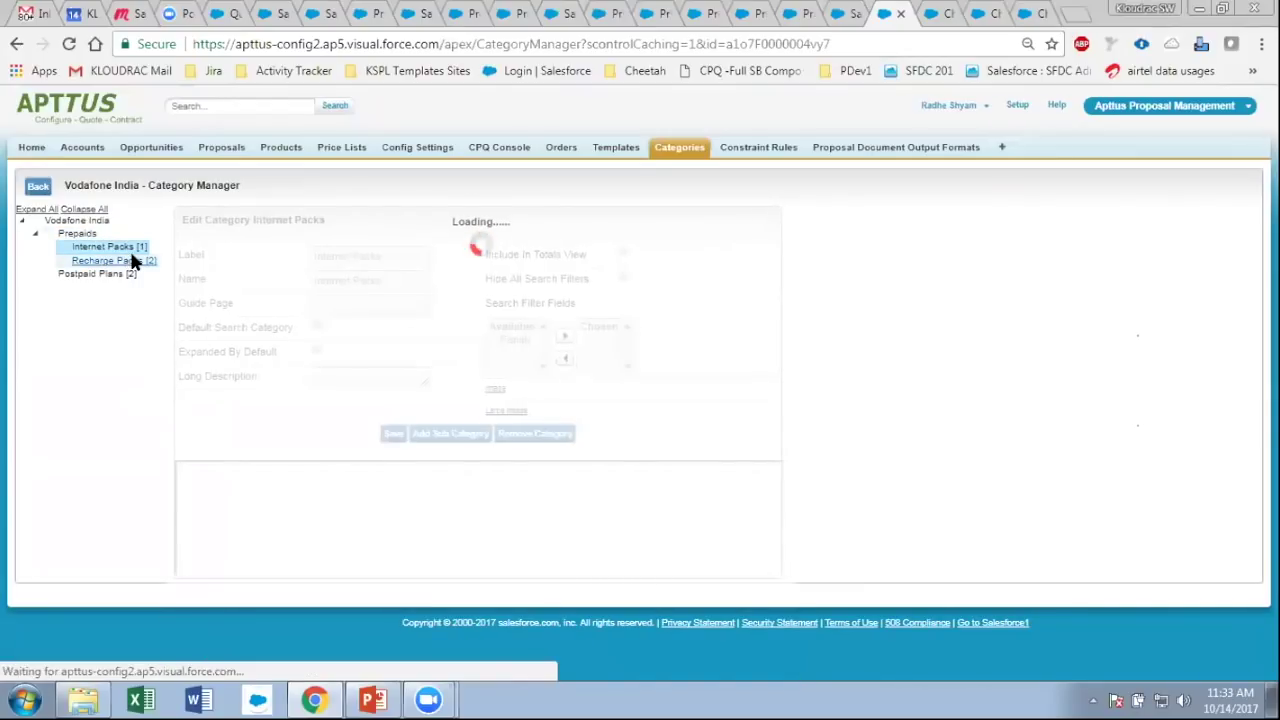
{"action": "scroll", "coordinate": [330, 318], "scroll_direction": "down", "scroll_amount": 4}
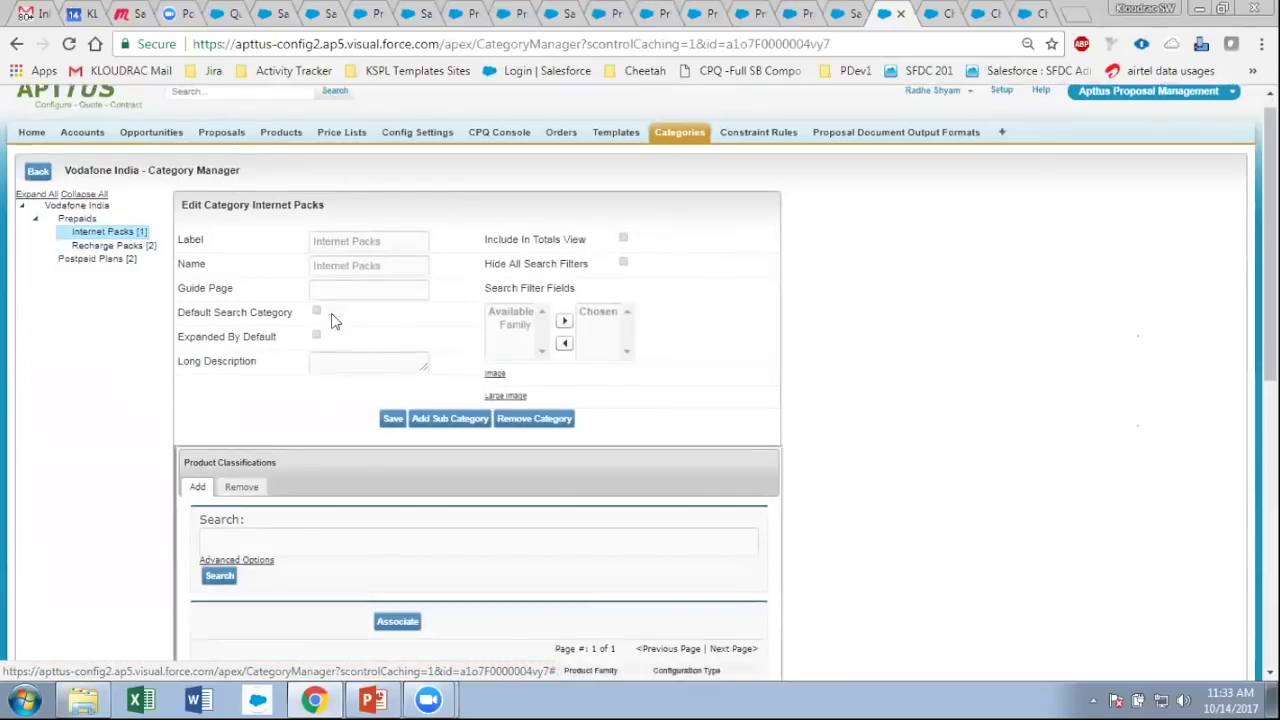
{"action": "scroll", "coordinate": [170, 252], "scroll_direction": "up", "scroll_amount": 4}
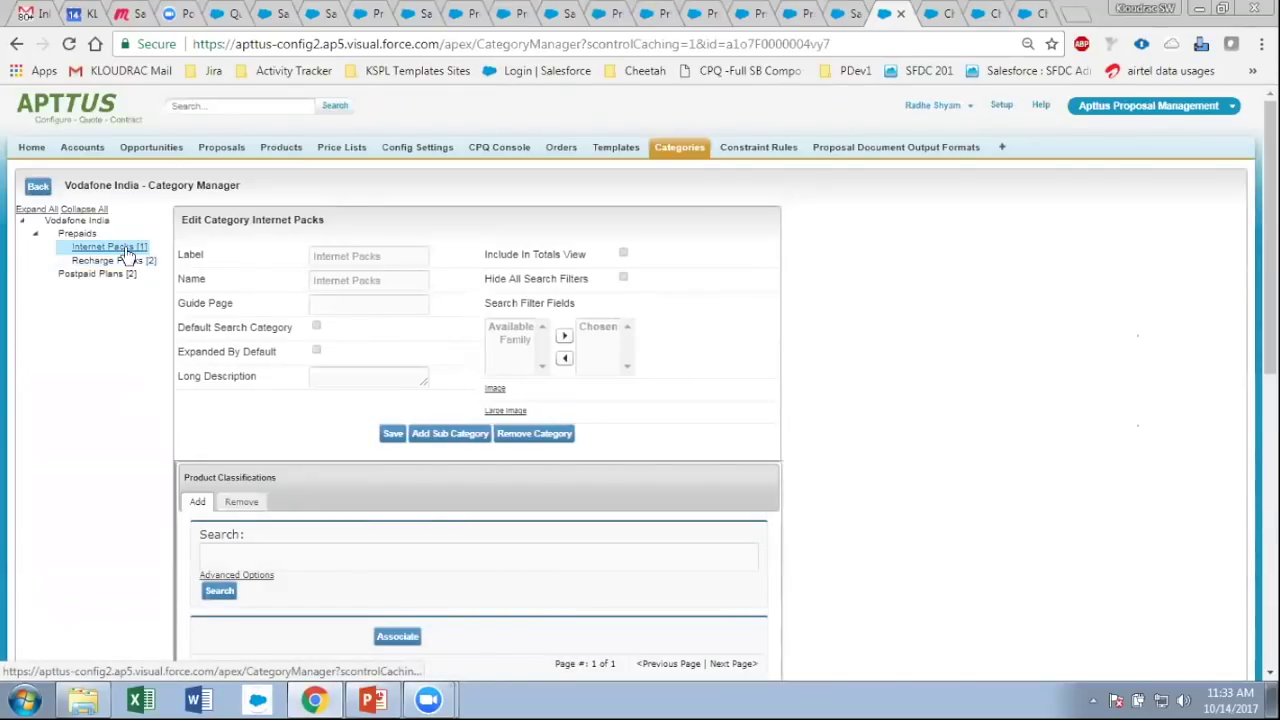
{"action": "left_click", "coordinate": [128, 255]}
- Try to add a subcategory under Postpaid Plans
{"action": "left_click", "coordinate": [70, 274]}
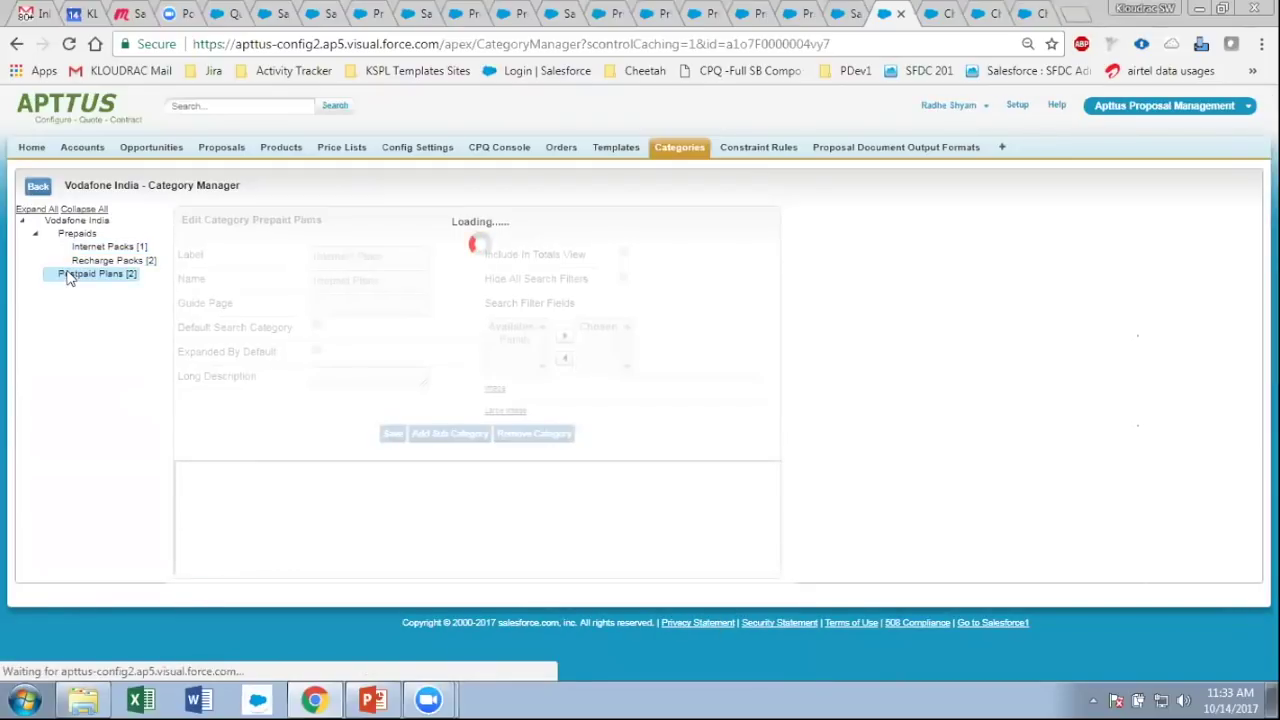
{"action": "left_click", "coordinate": [448, 440]}
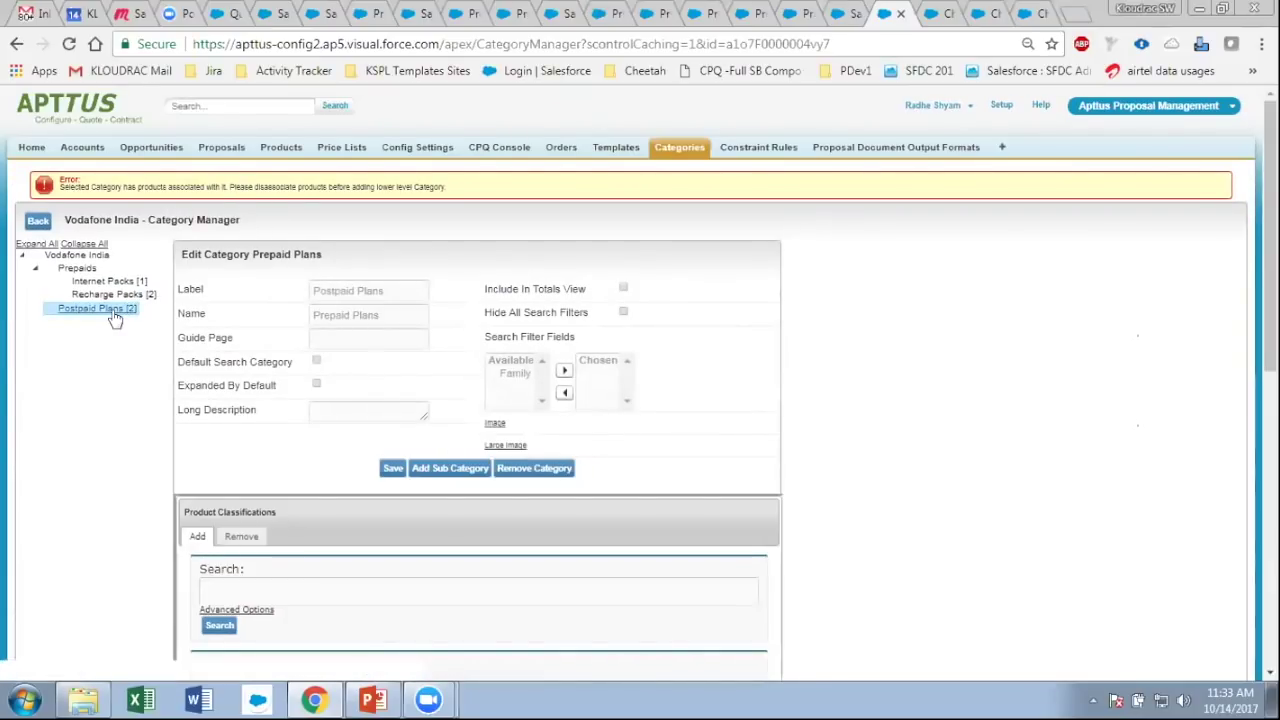
{"action": "left_click", "coordinate": [113, 313]}
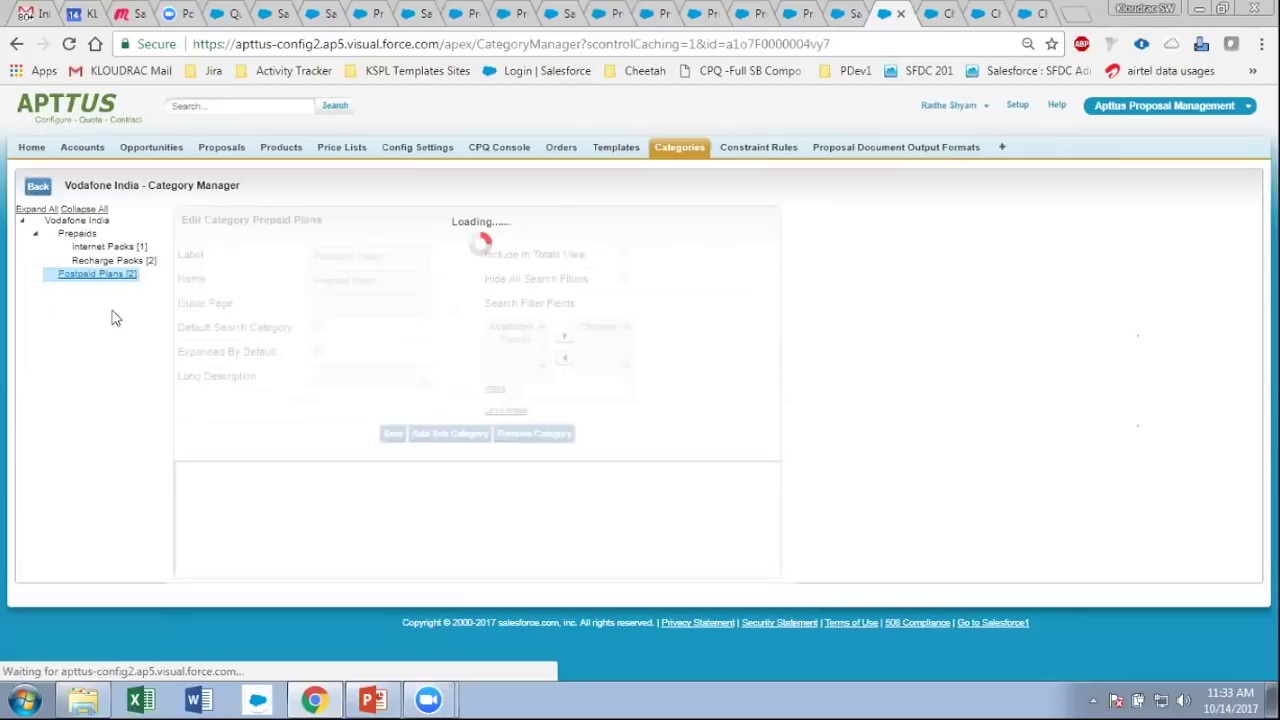
- Add a subcategory labelled and named Vodafone USA under Vodafone India and save it
{"action": "left_click", "coordinate": [62, 222]}
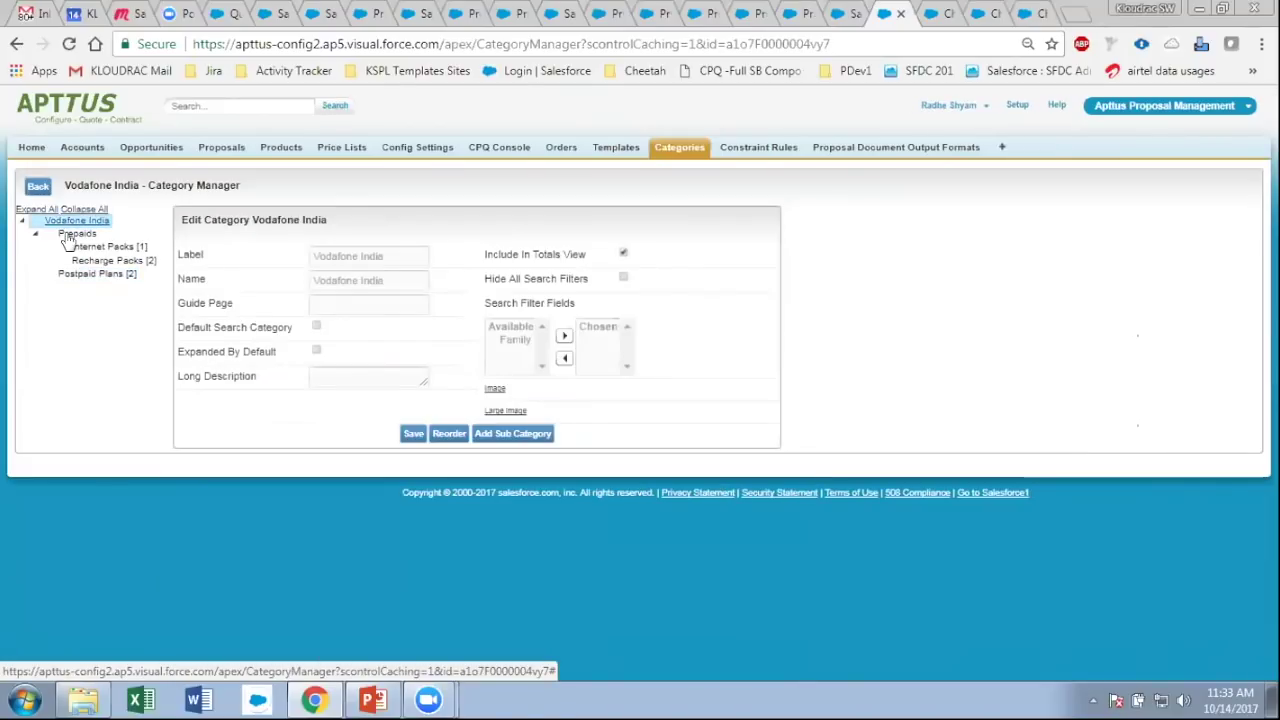
{"action": "left_click", "coordinate": [497, 437]}
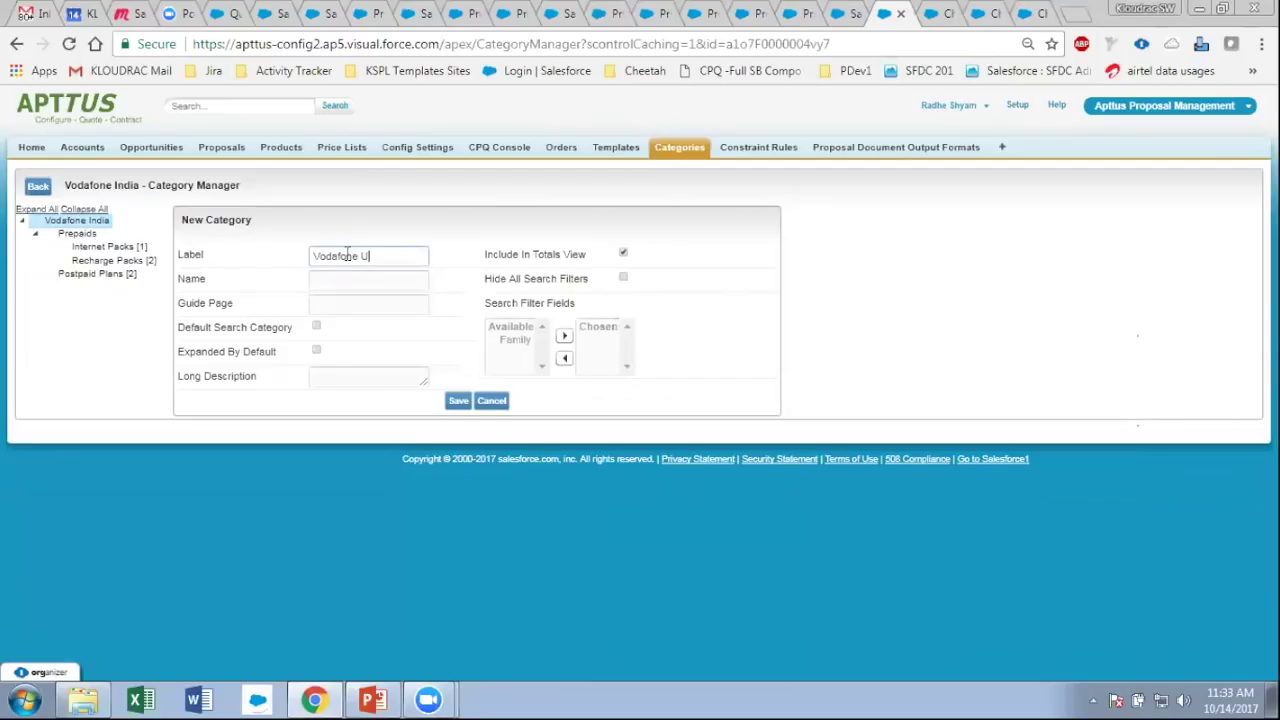
{"action": "left_click", "coordinate": [346, 281]}
{"action": "left_click", "coordinate": [457, 401]}
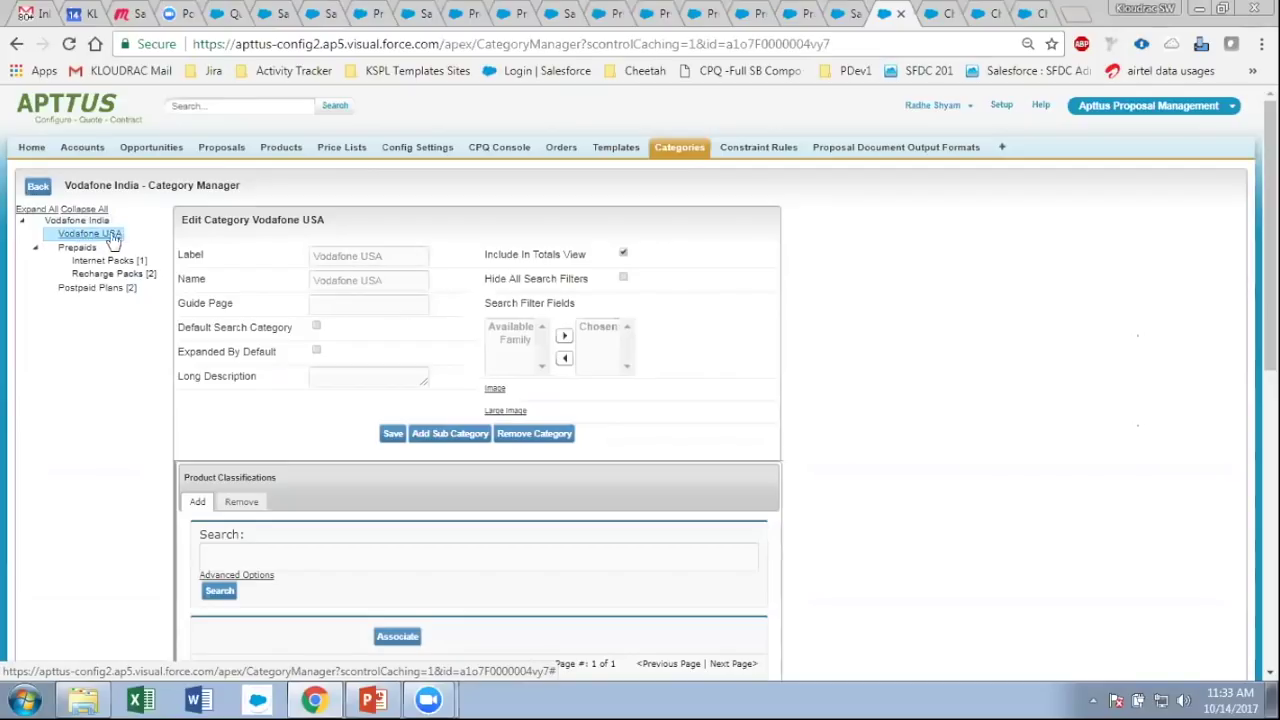
- Add a subcategory labelled and named Cate 2 under Vodafone USA and save it
{"action": "left_click", "coordinate": [112, 235]}
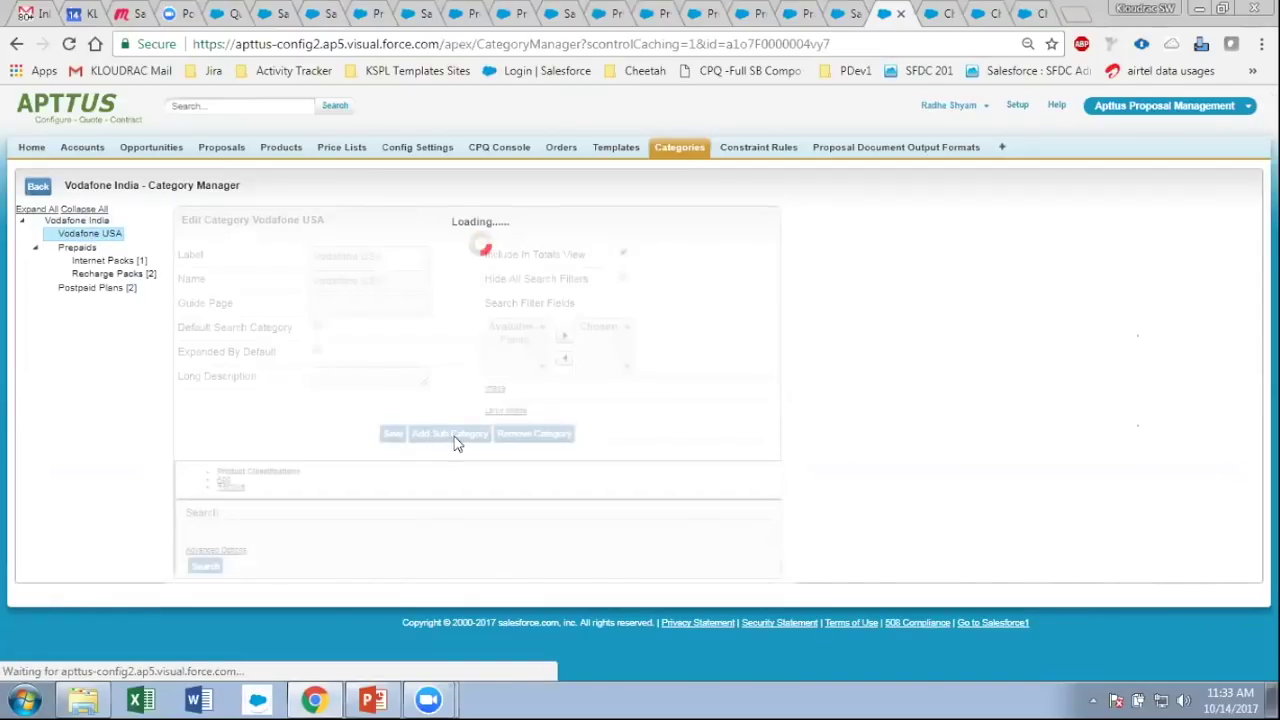
{"action": "left_click", "coordinate": [452, 434]}
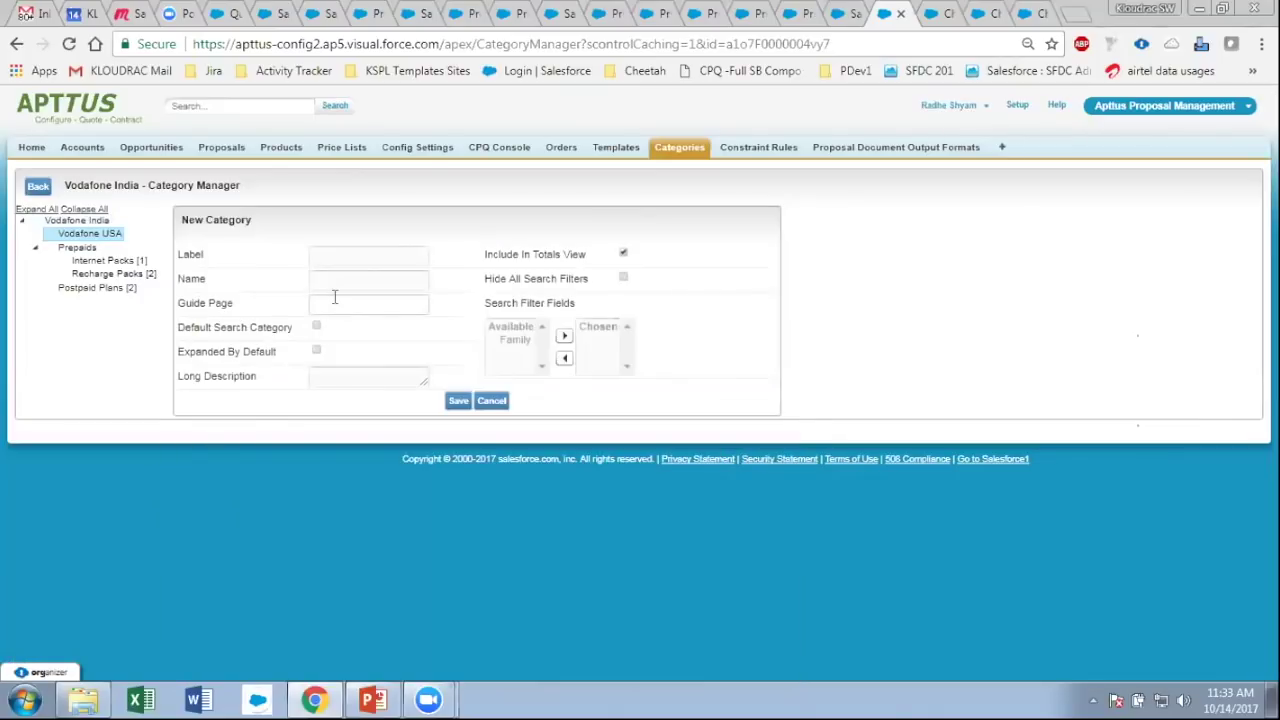
{"action": "left_click", "coordinate": [349, 252]}
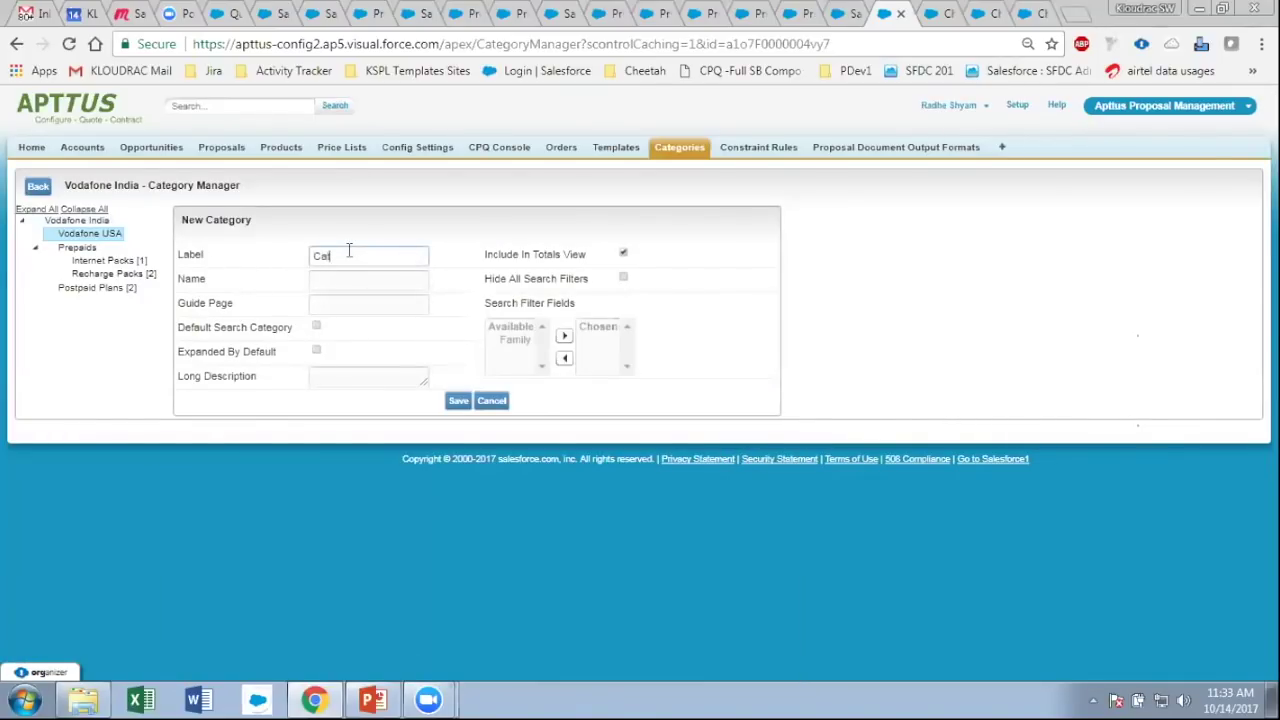
{"action": "left_click", "coordinate": [457, 402]}
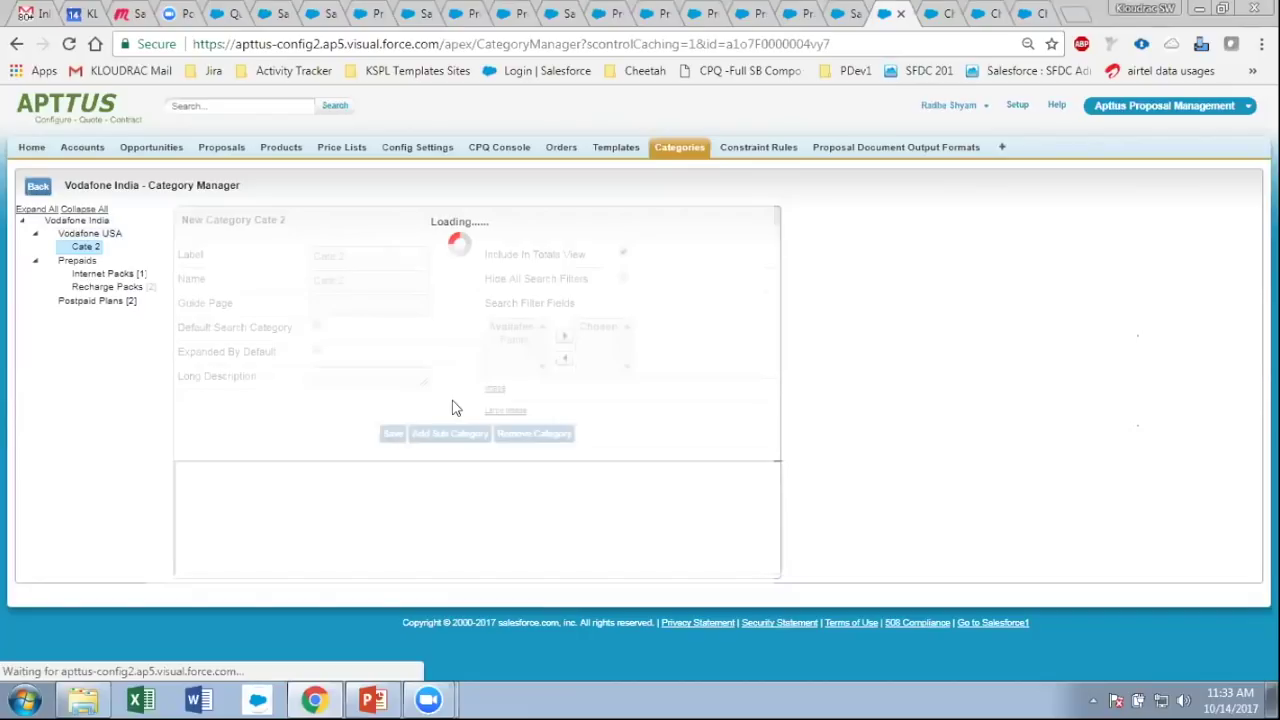
- Associate the product Chhota Recharge - 10 with the Cate 2 subcategory and save the category
{"action": "left_click", "coordinate": [85, 248]}
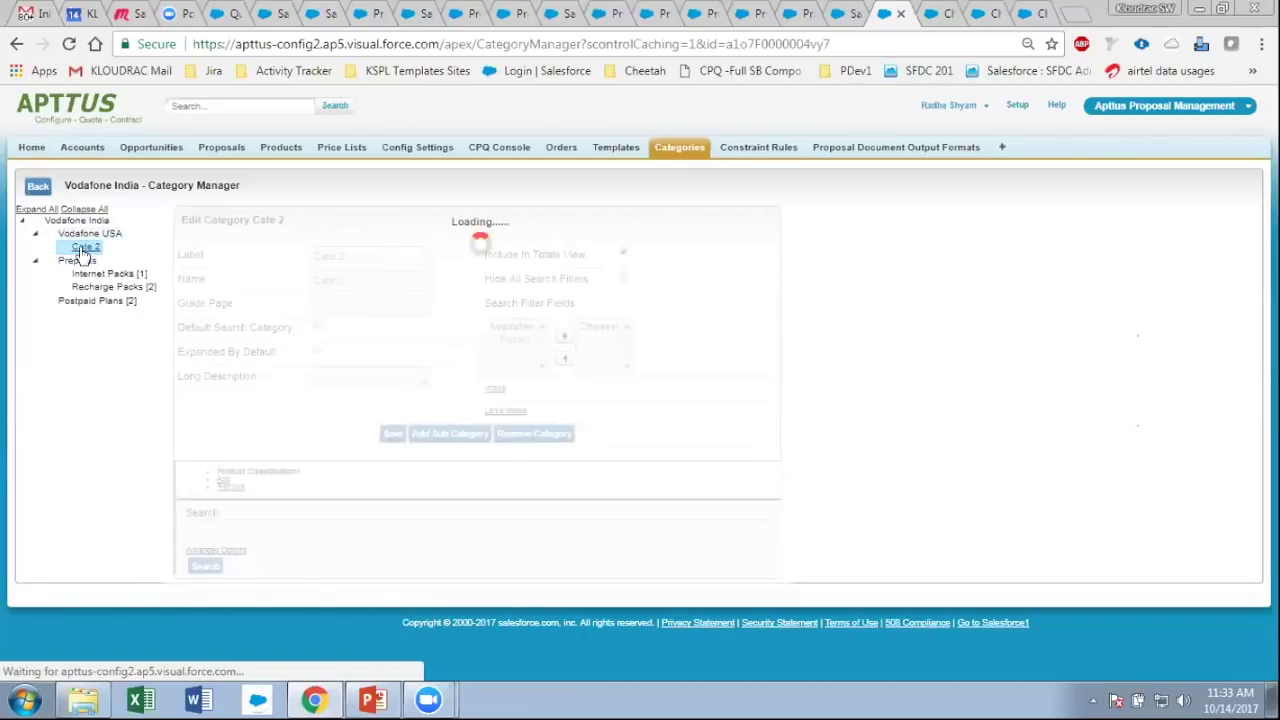
{"action": "left_click", "coordinate": [86, 250]}
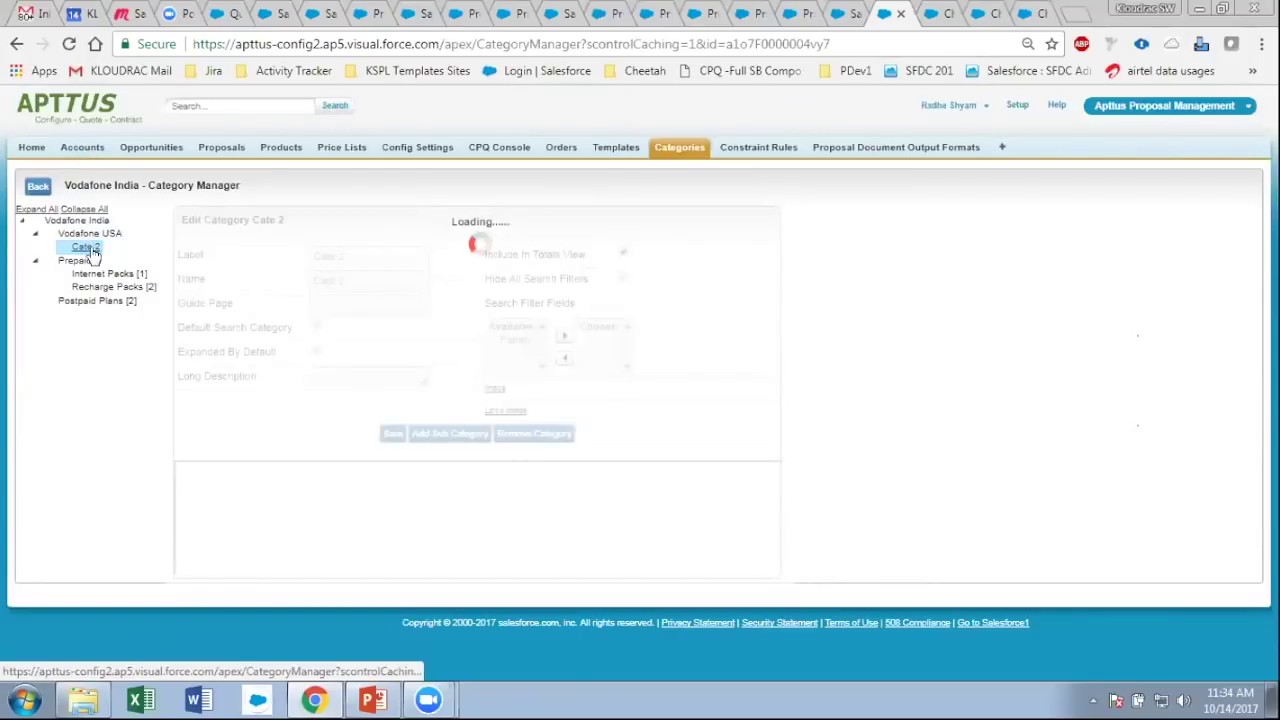
{"action": "scroll", "coordinate": [414, 600], "scroll_direction": "down", "scroll_amount": 2}
{"action": "scroll", "coordinate": [419, 601], "scroll_direction": "down", "scroll_amount": 3}
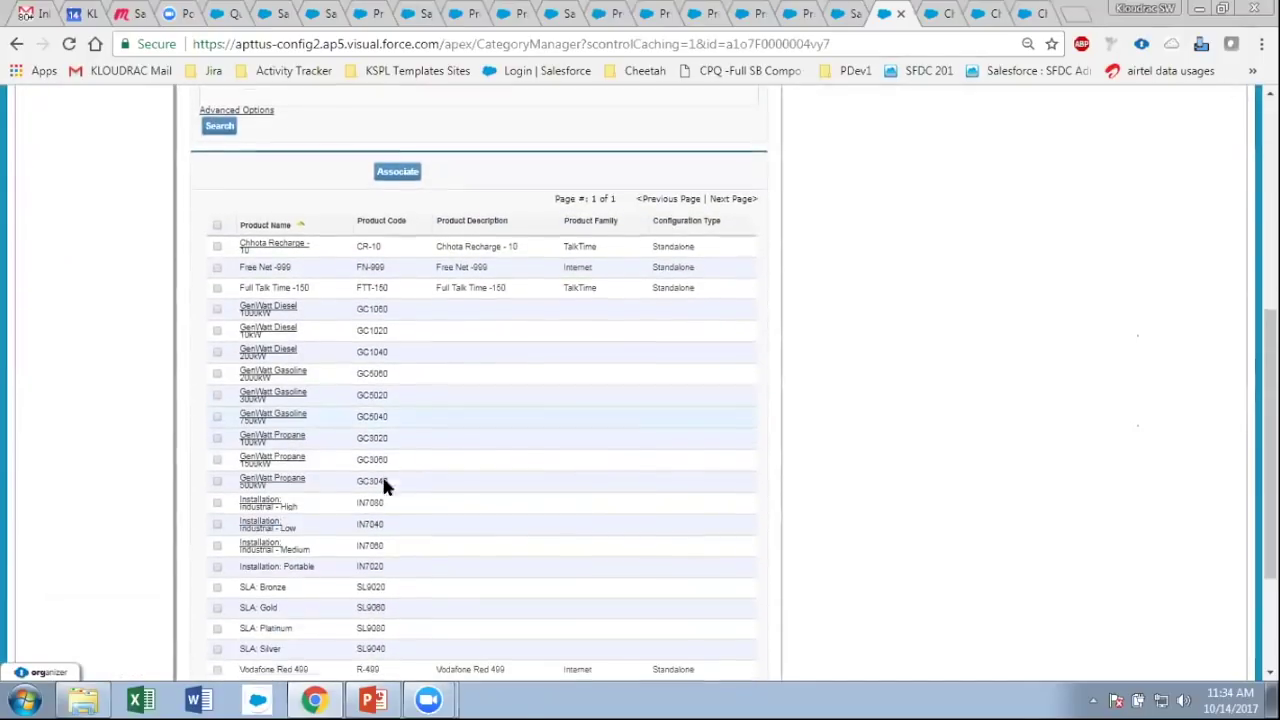
{"action": "left_click", "coordinate": [217, 254]}
{"action": "scroll", "coordinate": [340, 233], "scroll_direction": "up", "scroll_amount": 2}
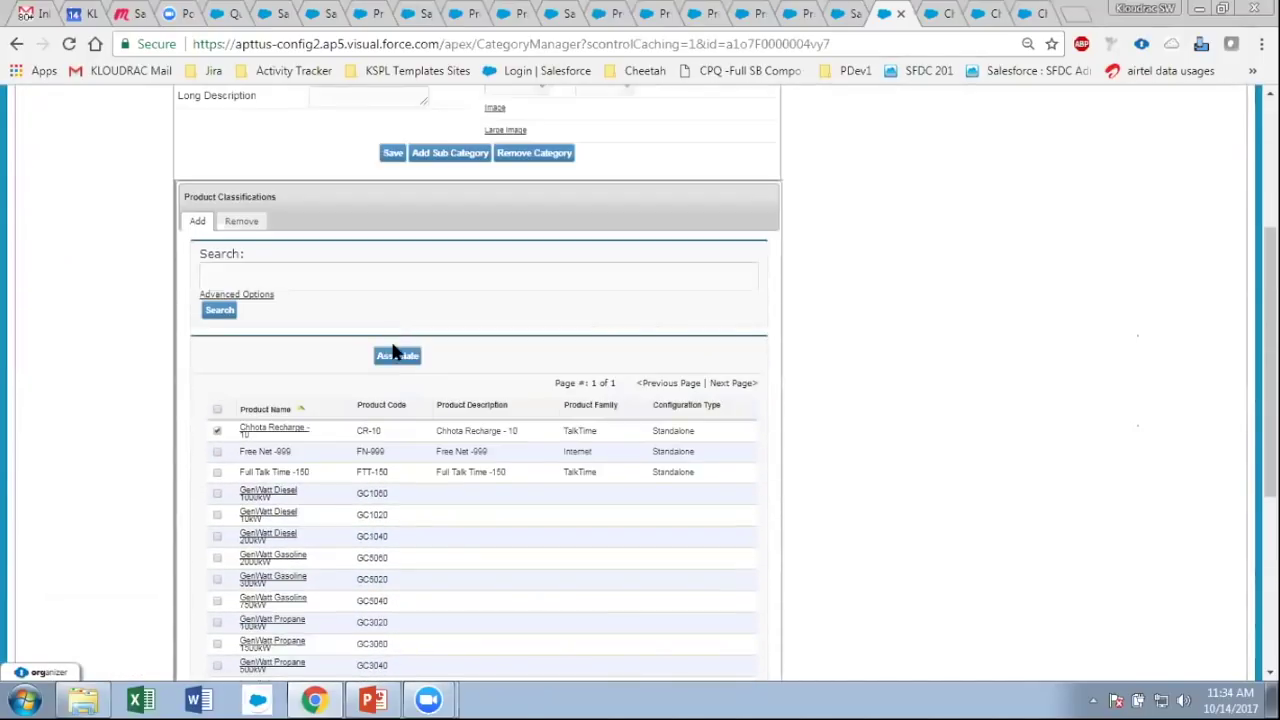
{"action": "left_click", "coordinate": [397, 356]}
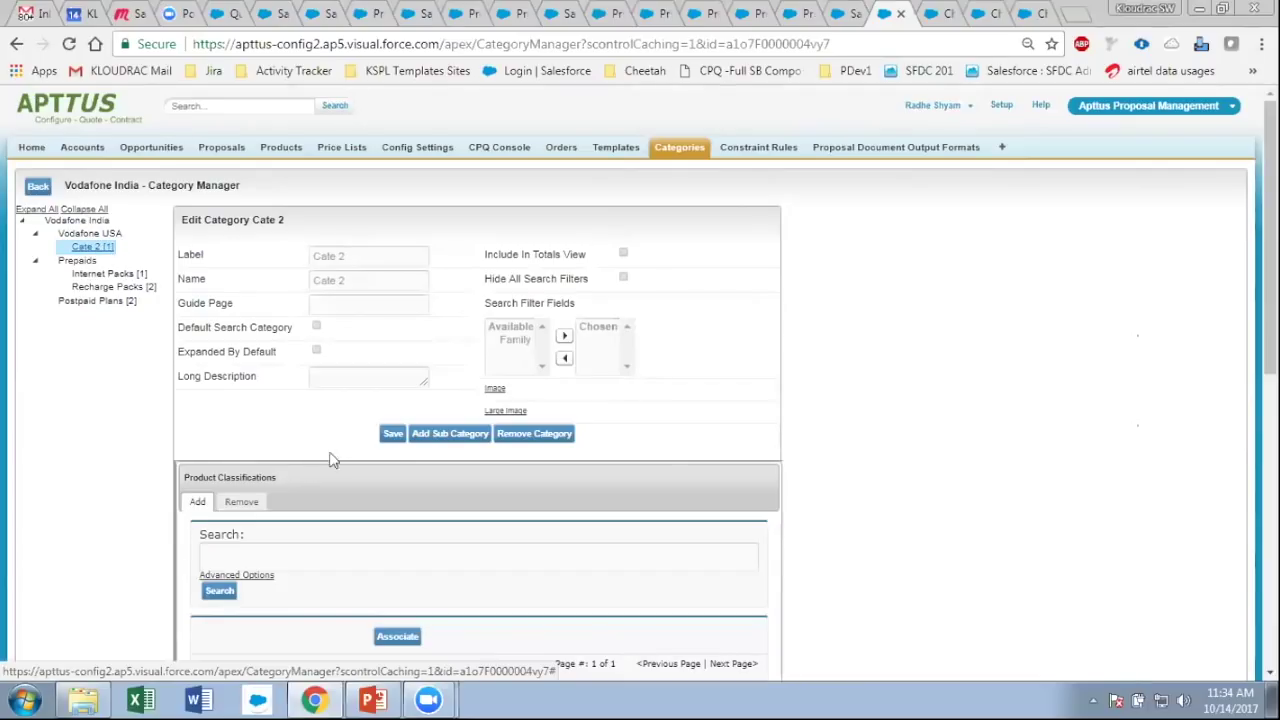
{"action": "left_click", "coordinate": [387, 437]}
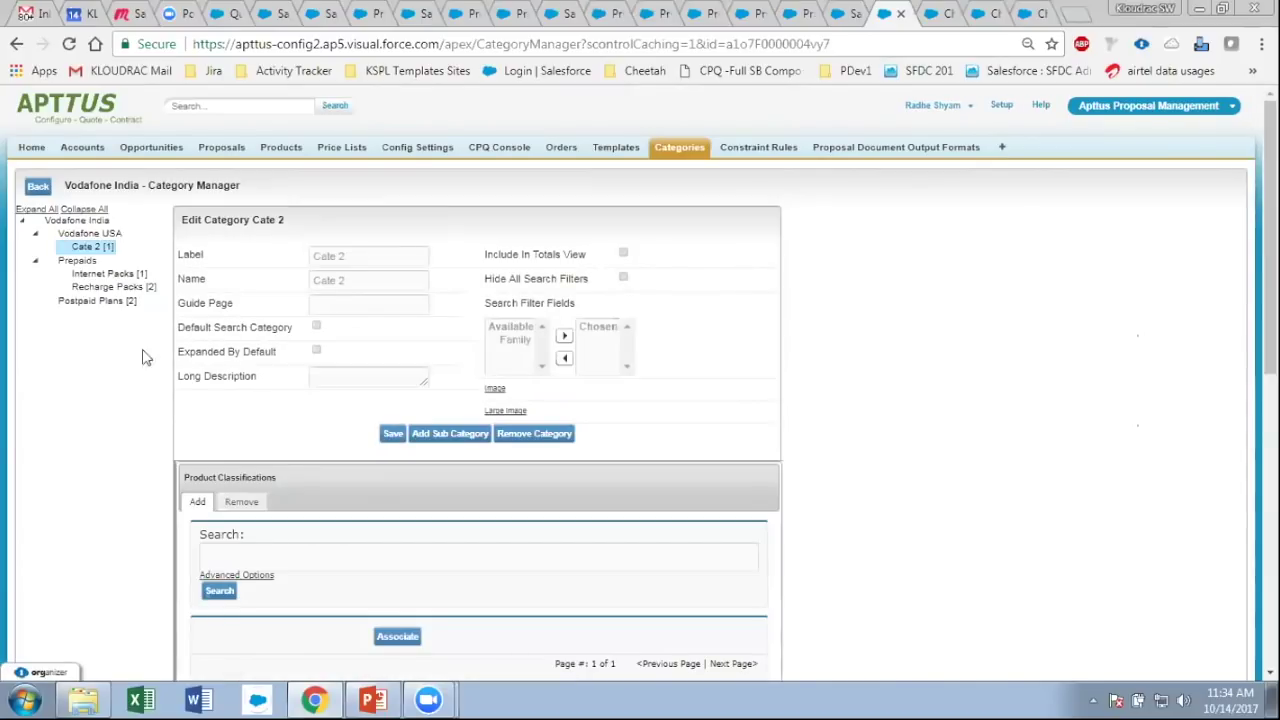
{"action": "left_click", "coordinate": [54, 221]}
{"action": "left_click", "coordinate": [82, 288]}
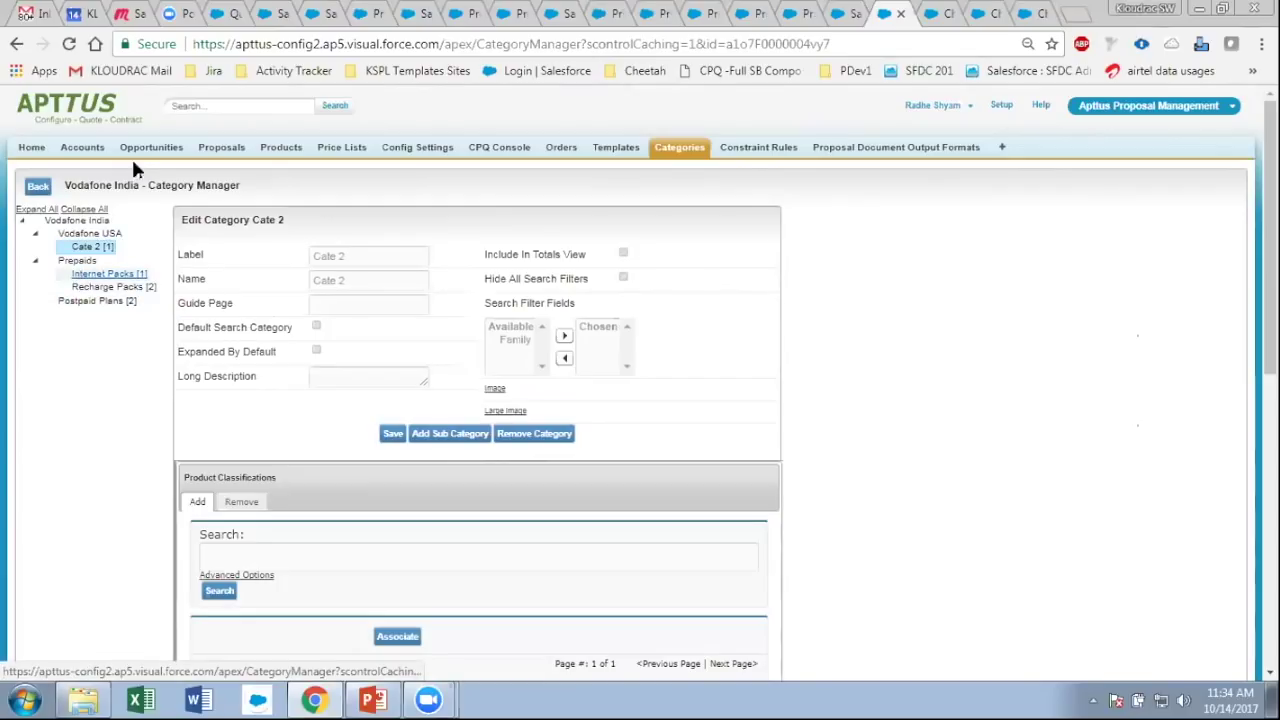
- Open the Apttus Batch Updates app in a separate tab and bring up its Category Maintenance page
{"action": "left_click", "coordinate": [1127, 116]}
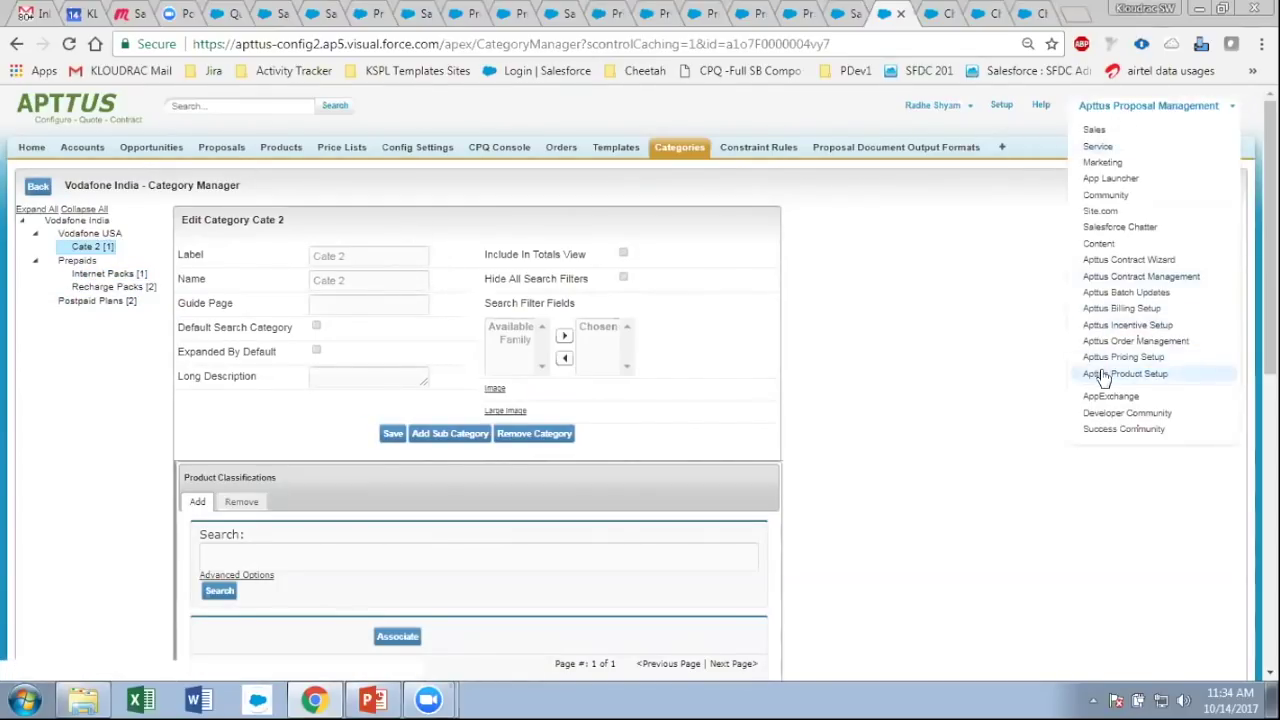
{"action": "left_click", "coordinate": [1145, 292]}
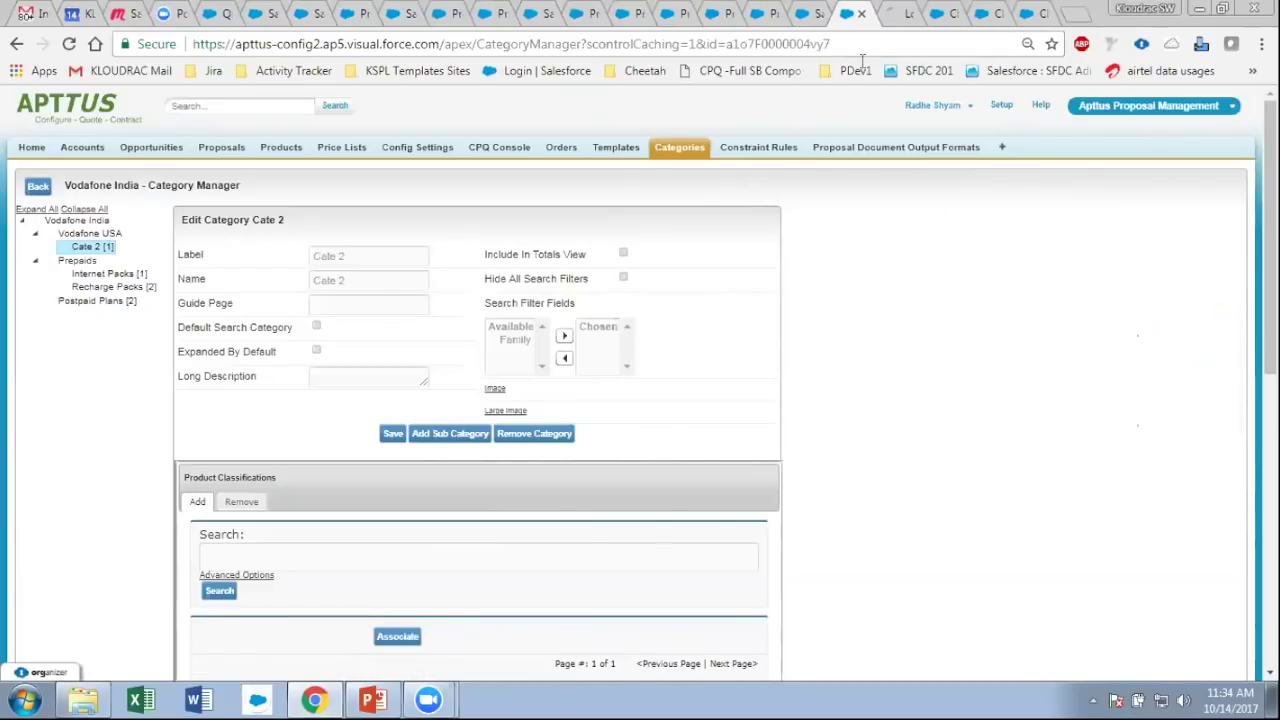
{"action": "left_click", "coordinate": [890, 10]}
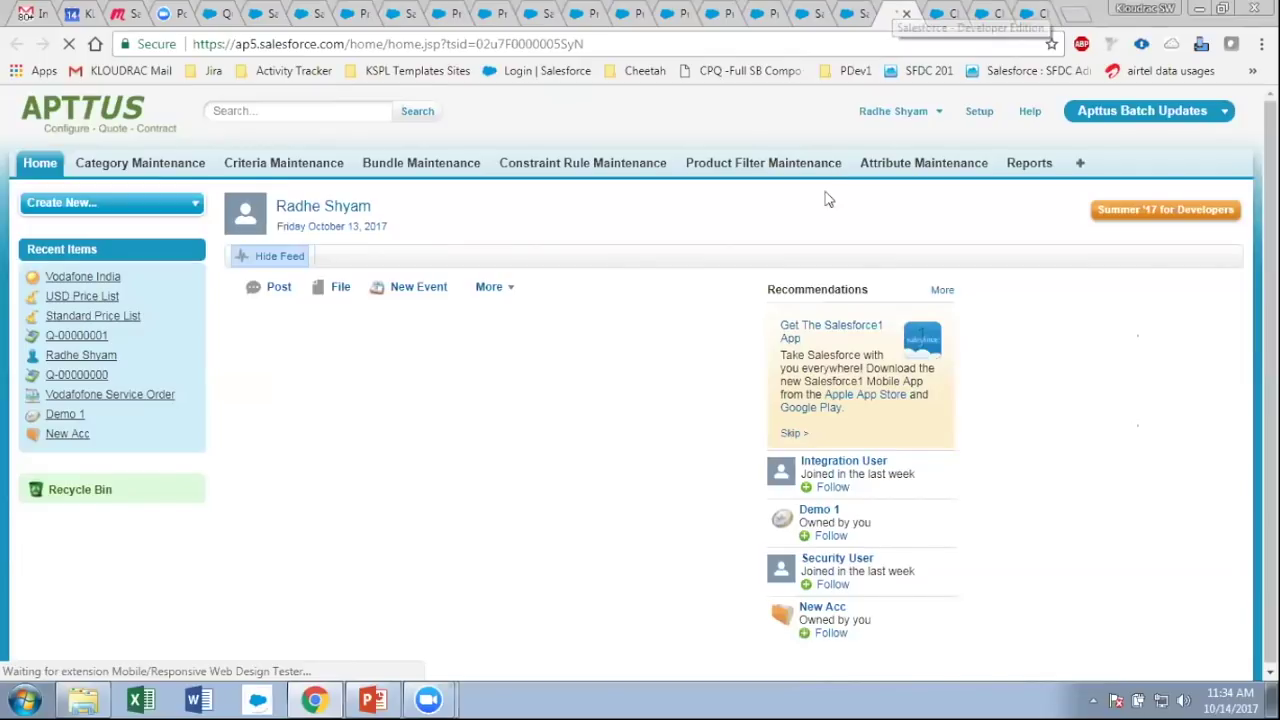
{"action": "left_click", "coordinate": [1128, 116]}
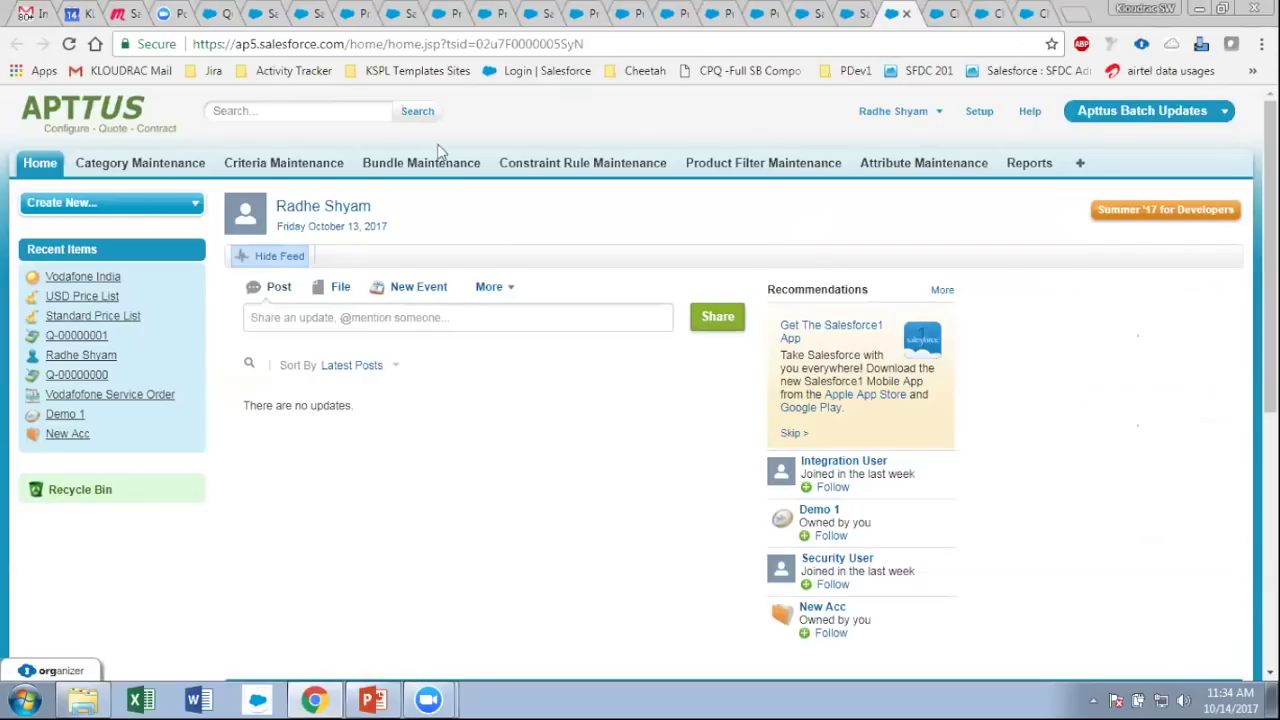
{"action": "middle_click", "coordinate": [155, 162]}
{"action": "left_click", "coordinate": [898, 14]}
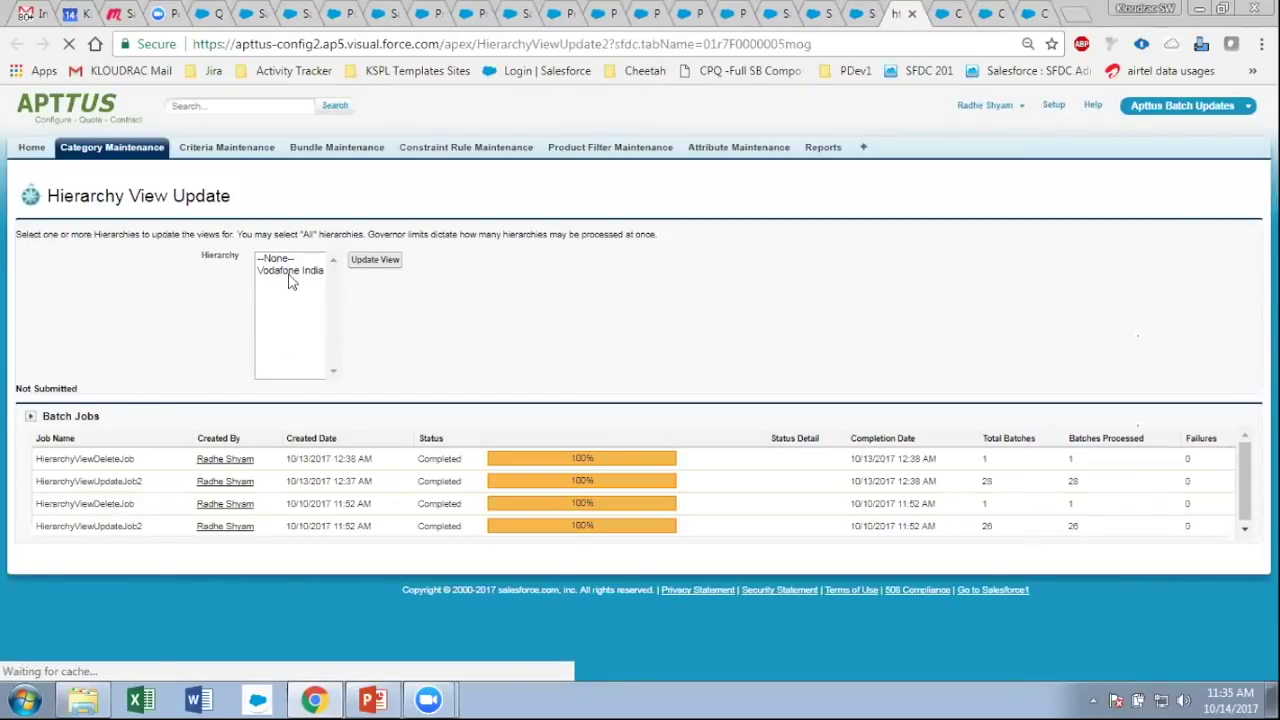
- Submit a hierarchy view update for the Vodafone India hierarchy
{"action": "left_click", "coordinate": [289, 274]}
{"action": "left_click_drag", "start_coordinate": [45, 196], "coordinate": [228, 190]}
{"action": "left_click", "coordinate": [289, 271]}
{"action": "left_click", "coordinate": [375, 262]}
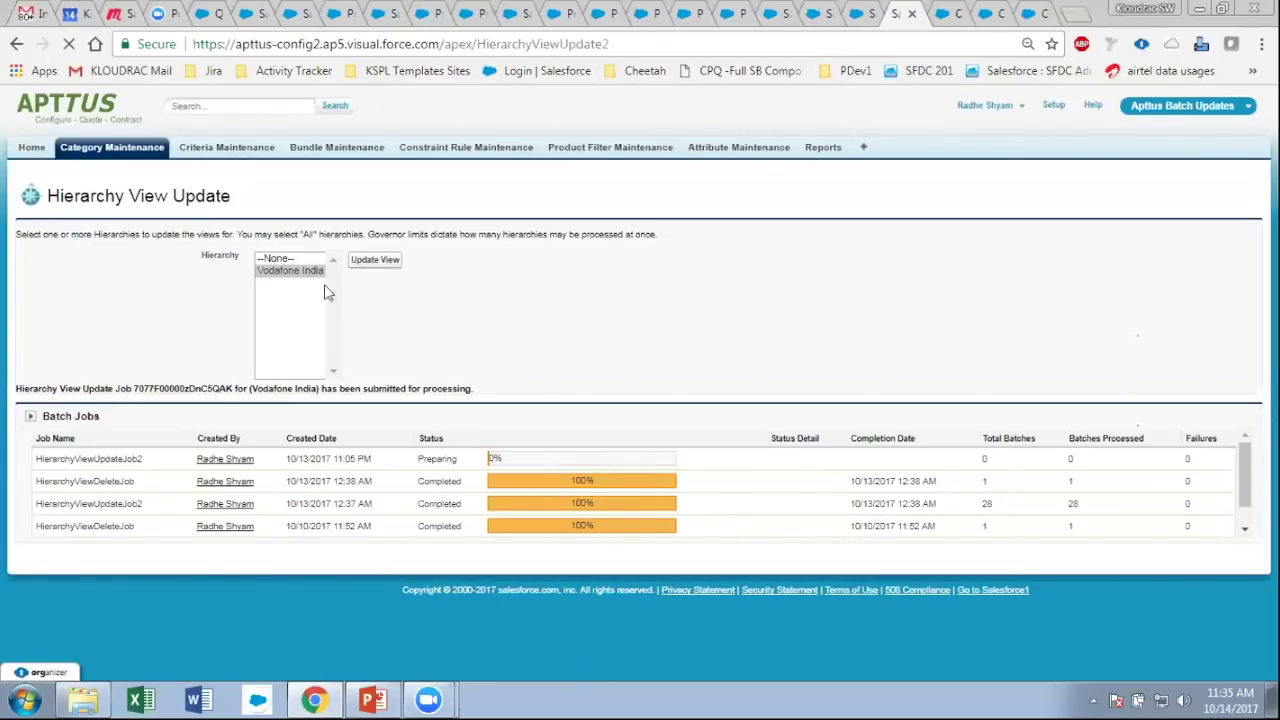
{"action": "left_click", "coordinate": [289, 272]}
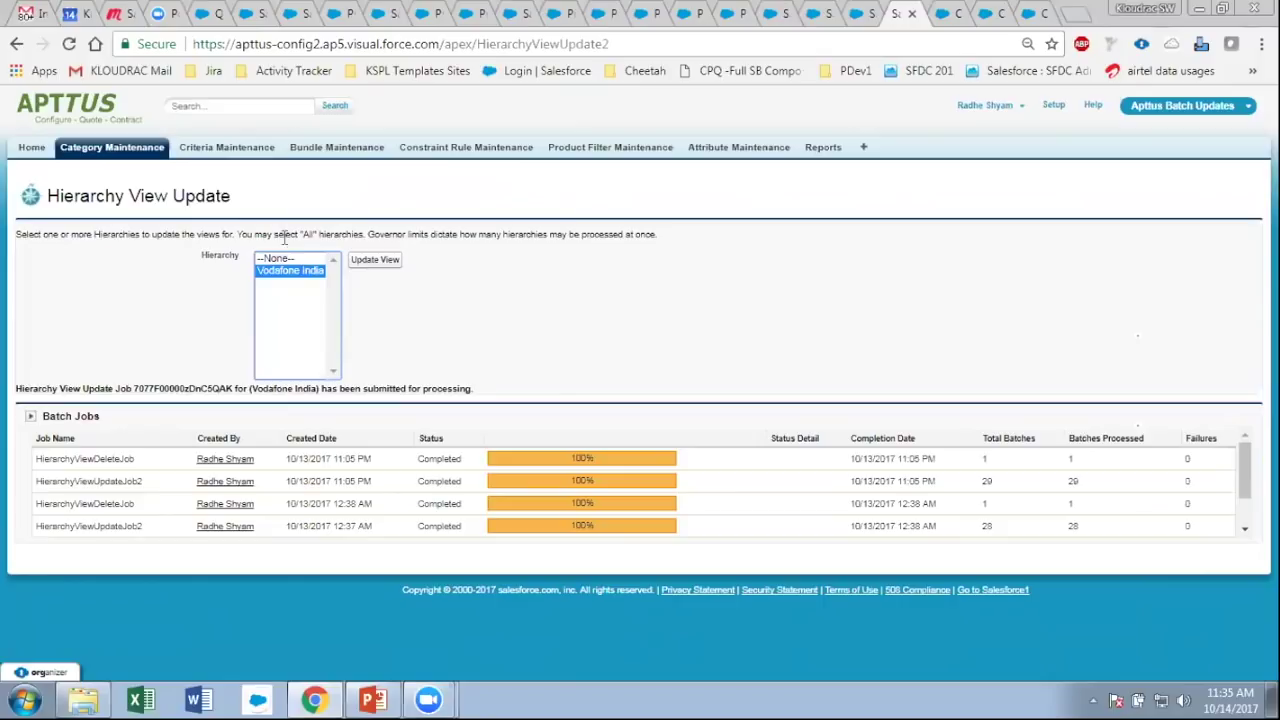
- Open Criteria Maintenance in a separate tab and run the update of all pricing criteria fields
{"action": "middle_click", "coordinate": [210, 147]}
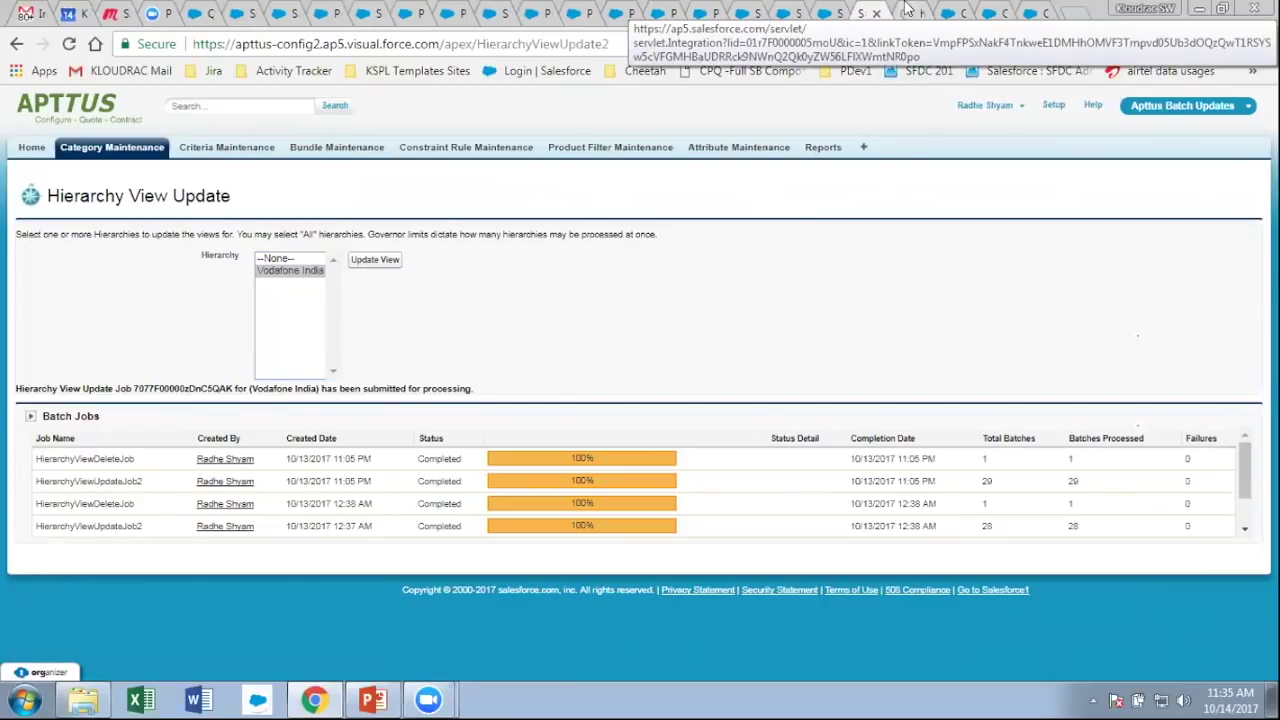
{"action": "left_click", "coordinate": [907, 10]}
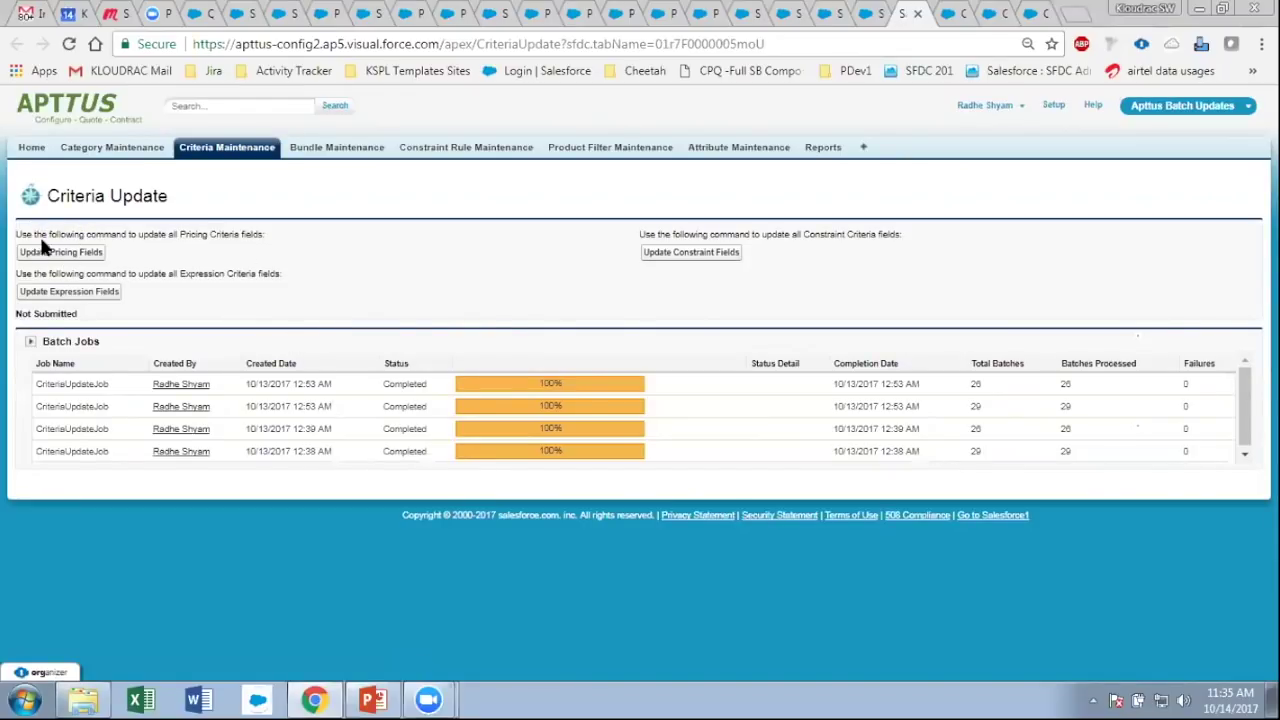
{"action": "left_click", "coordinate": [50, 254]}
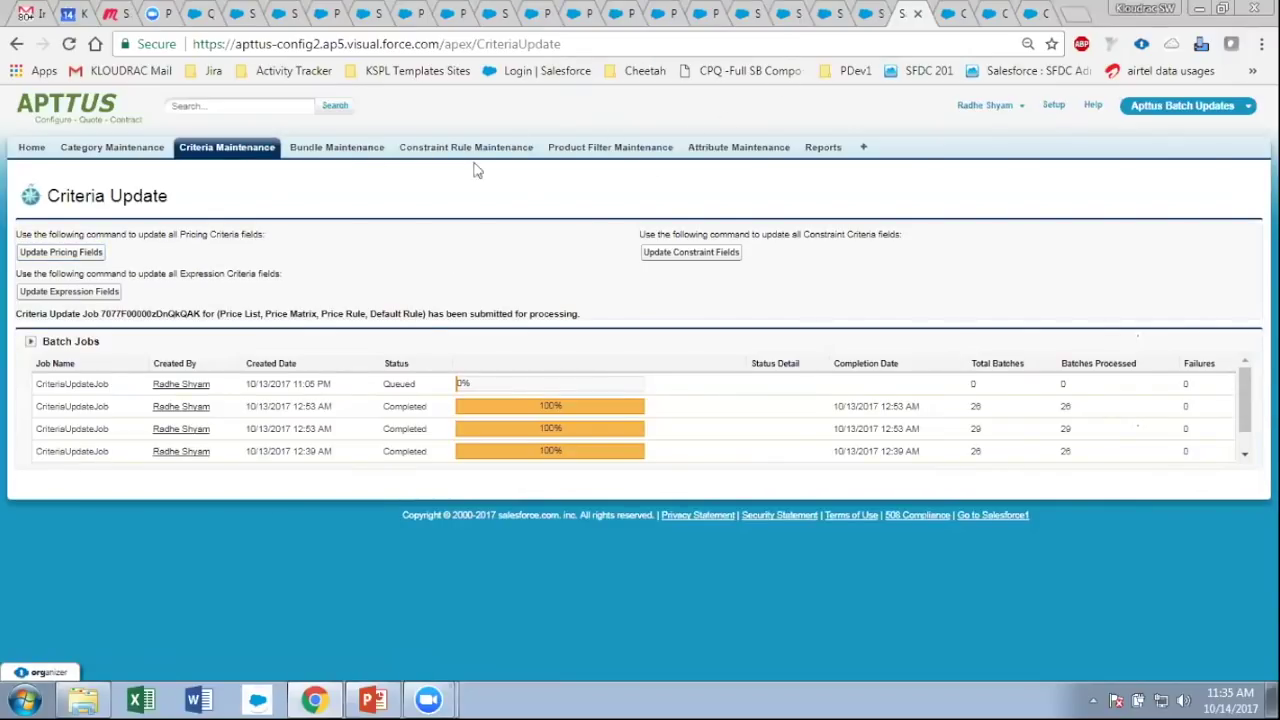
- Open the Update Product Constraints View page and run the update for all constraint rules
{"action": "left_click", "coordinate": [612, 148]}
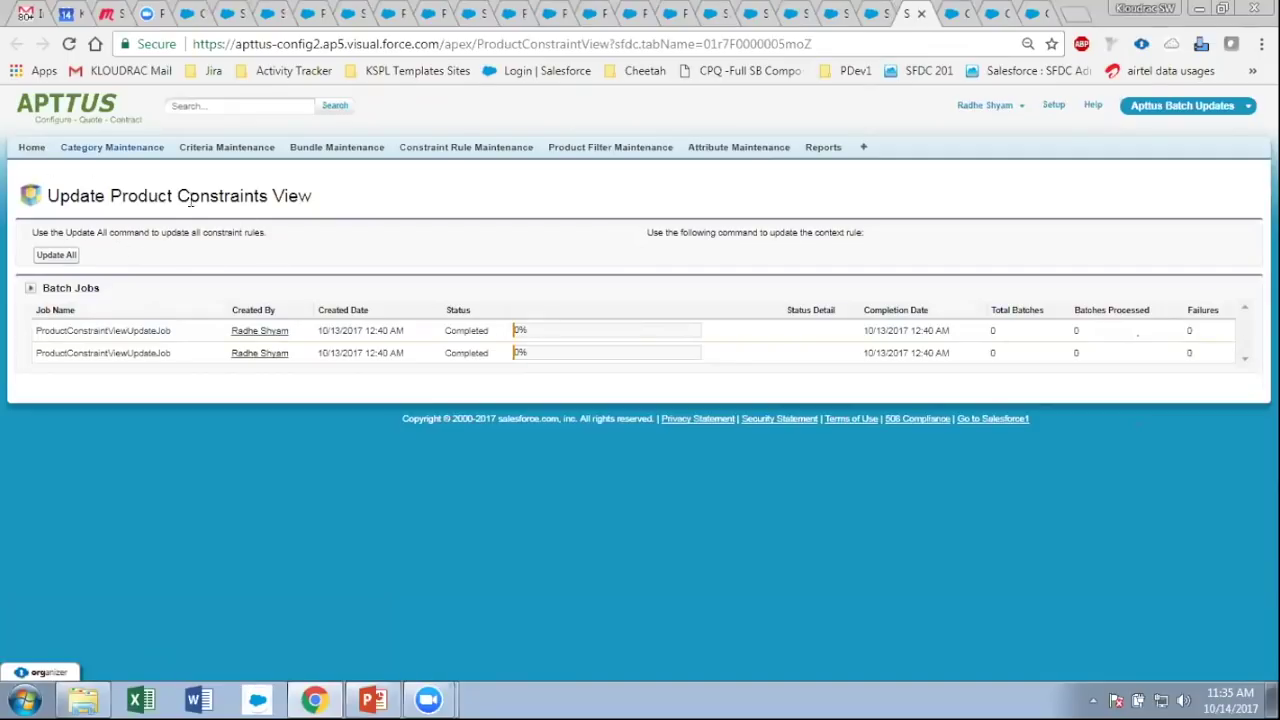
{"action": "left_click_drag", "start_coordinate": [178, 196], "coordinate": [333, 206]}
{"action": "left_click", "coordinate": [57, 258]}
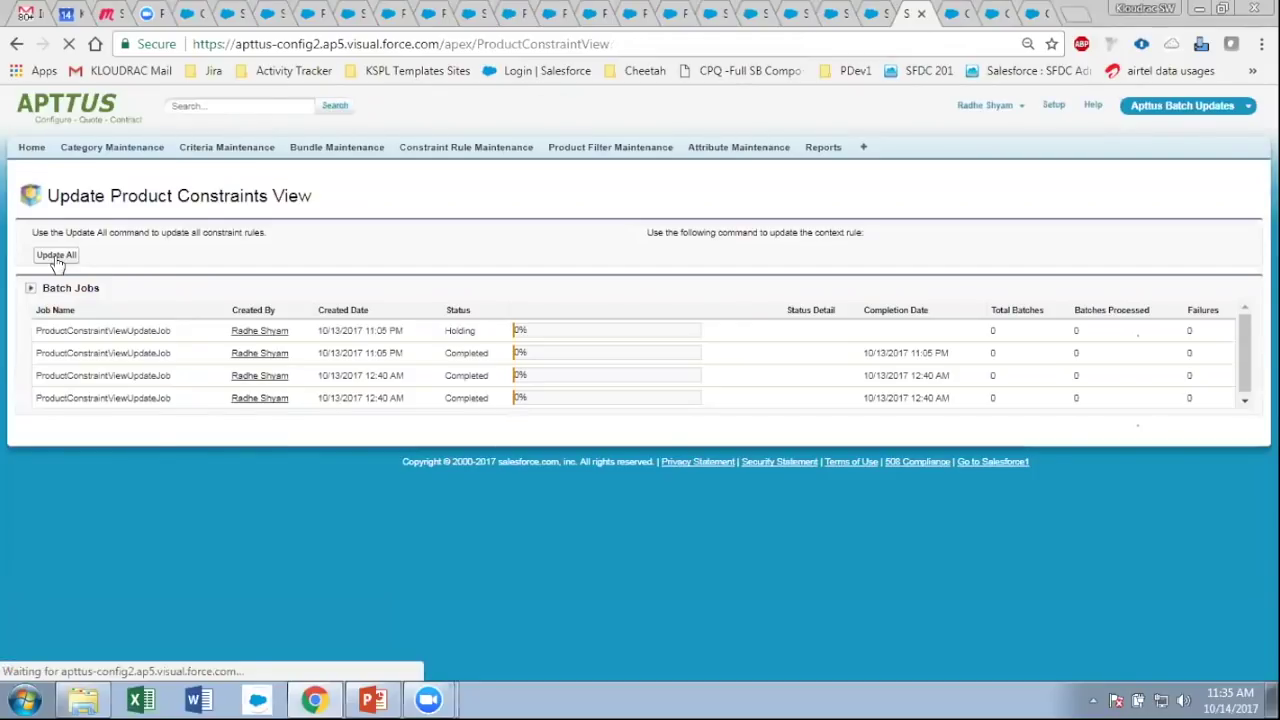
- Return to the Vodafone India Category Manager and close all browser tabs after it
{"action": "left_click", "coordinate": [752, 10]}
{"action": "left_click", "coordinate": [792, 10]}
{"action": "left_click", "coordinate": [752, 10]}
{"action": "right_click", "coordinate": [755, 12]}
{"action": "left_click", "coordinate": [830, 201]}
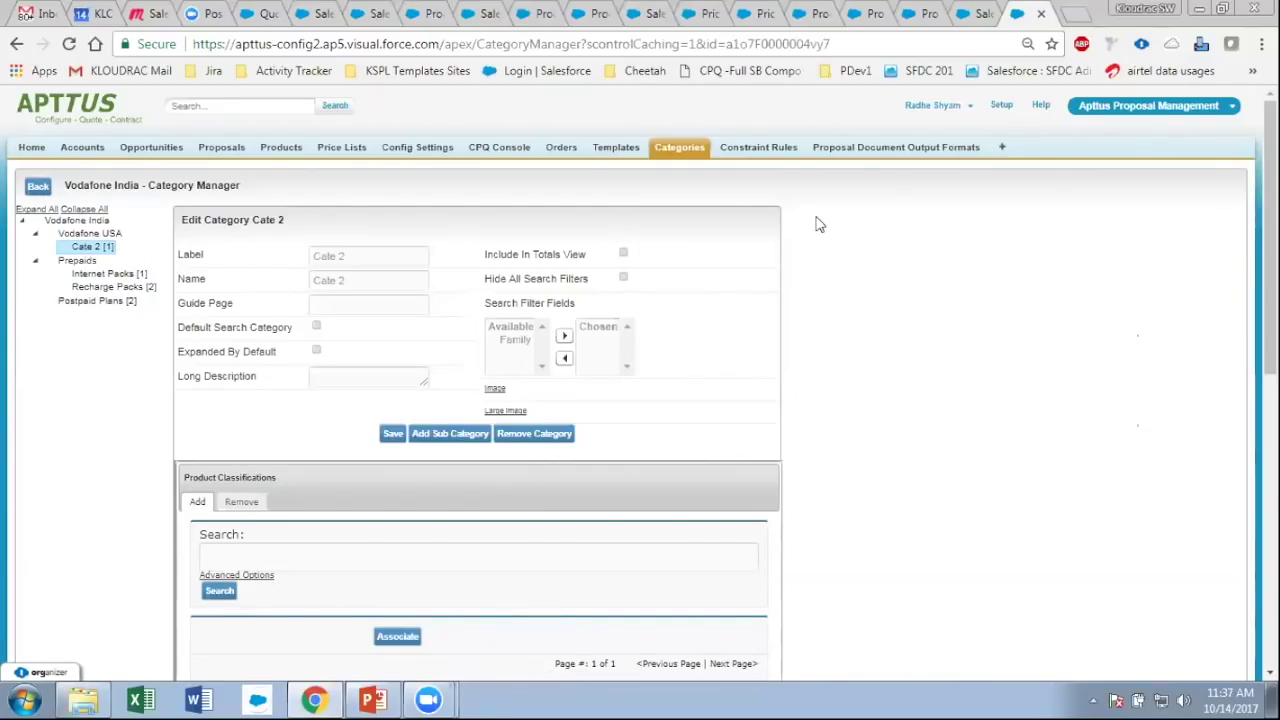
- Go back to the earliest CPQ Console tab, just after the Quote/Proposal tab, and close all tabs following it
{"action": "scroll", "coordinate": [841, 269], "scroll_direction": "down", "scroll_amount": 1}
{"action": "scroll", "coordinate": [841, 269], "scroll_direction": "up", "scroll_amount": 1}
{"action": "left_click", "coordinate": [968, 14]}
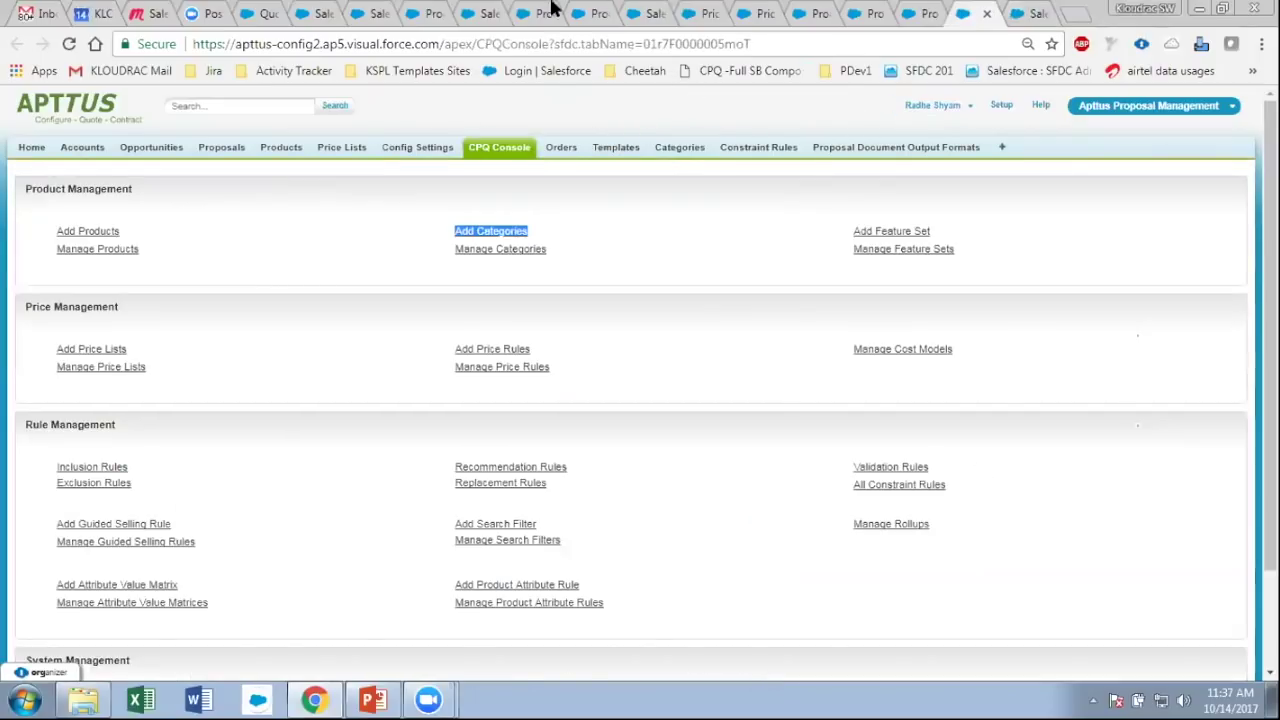
{"action": "left_click", "coordinate": [474, 12]}
{"action": "left_click", "coordinate": [414, 12]}
{"action": "left_click", "coordinate": [365, 12]}
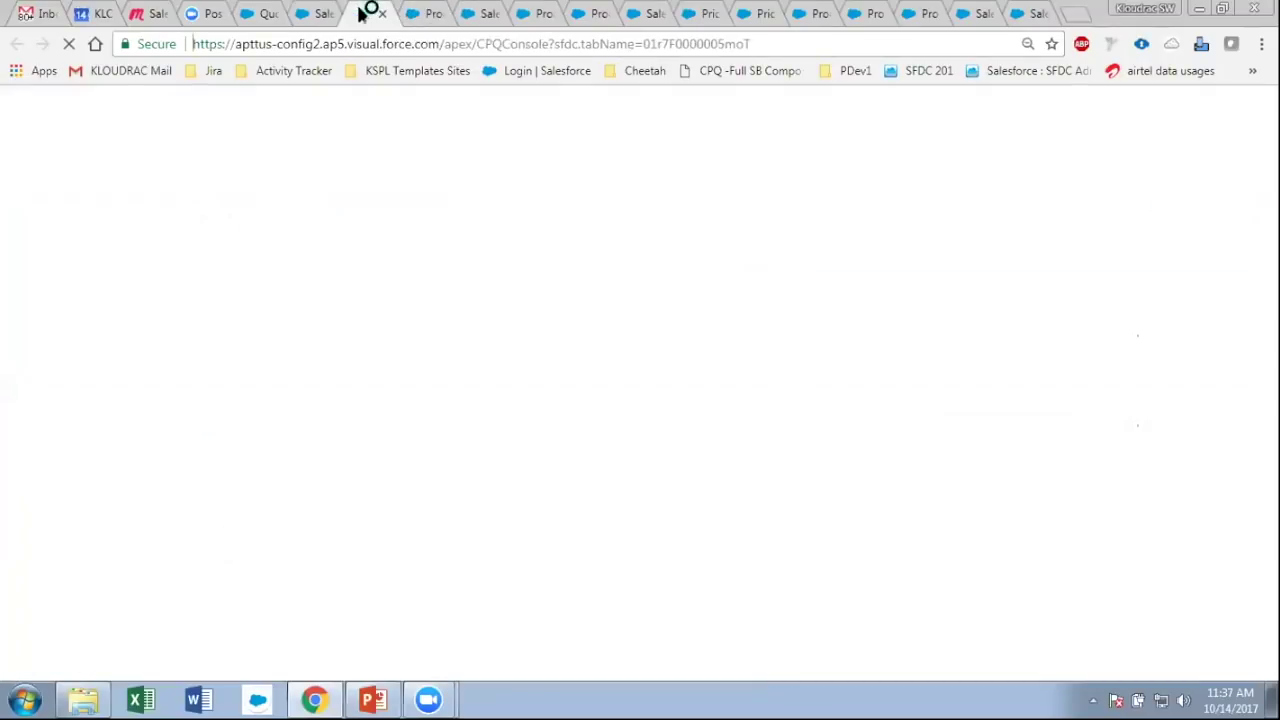
{"action": "left_click", "coordinate": [311, 12]}
{"action": "right_click", "coordinate": [311, 18]}
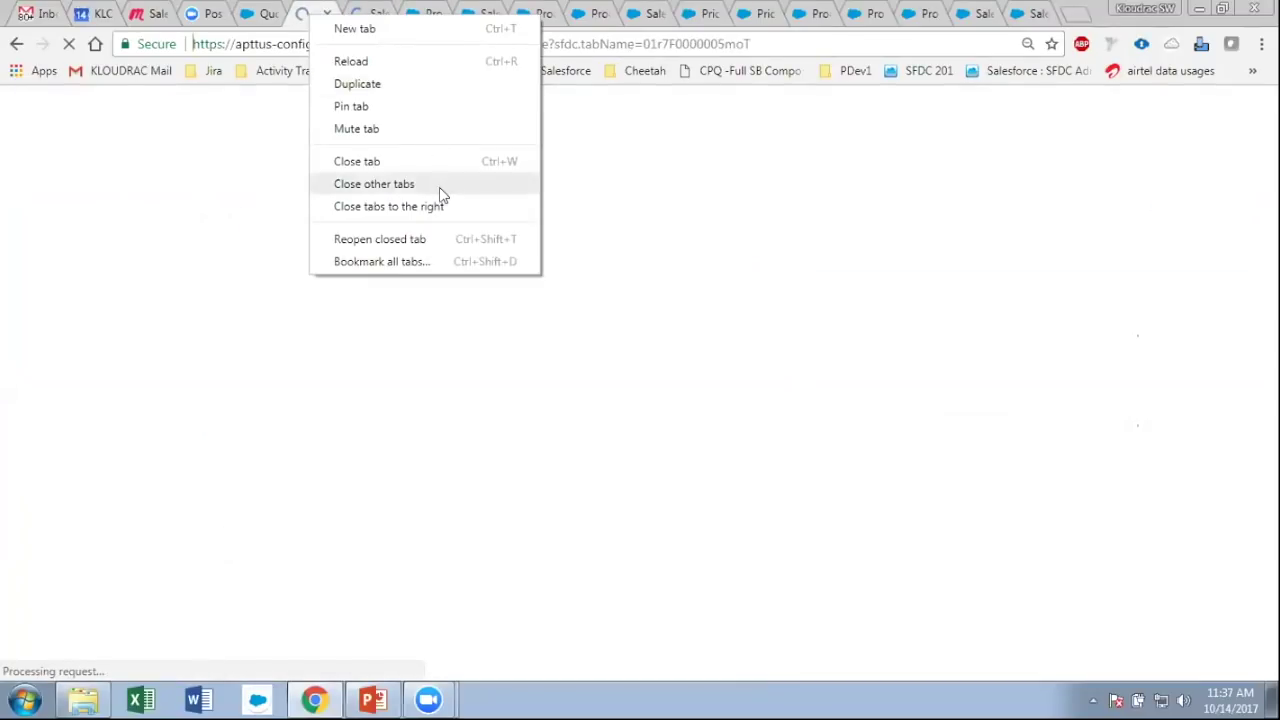
{"action": "left_click", "coordinate": [440, 207]}
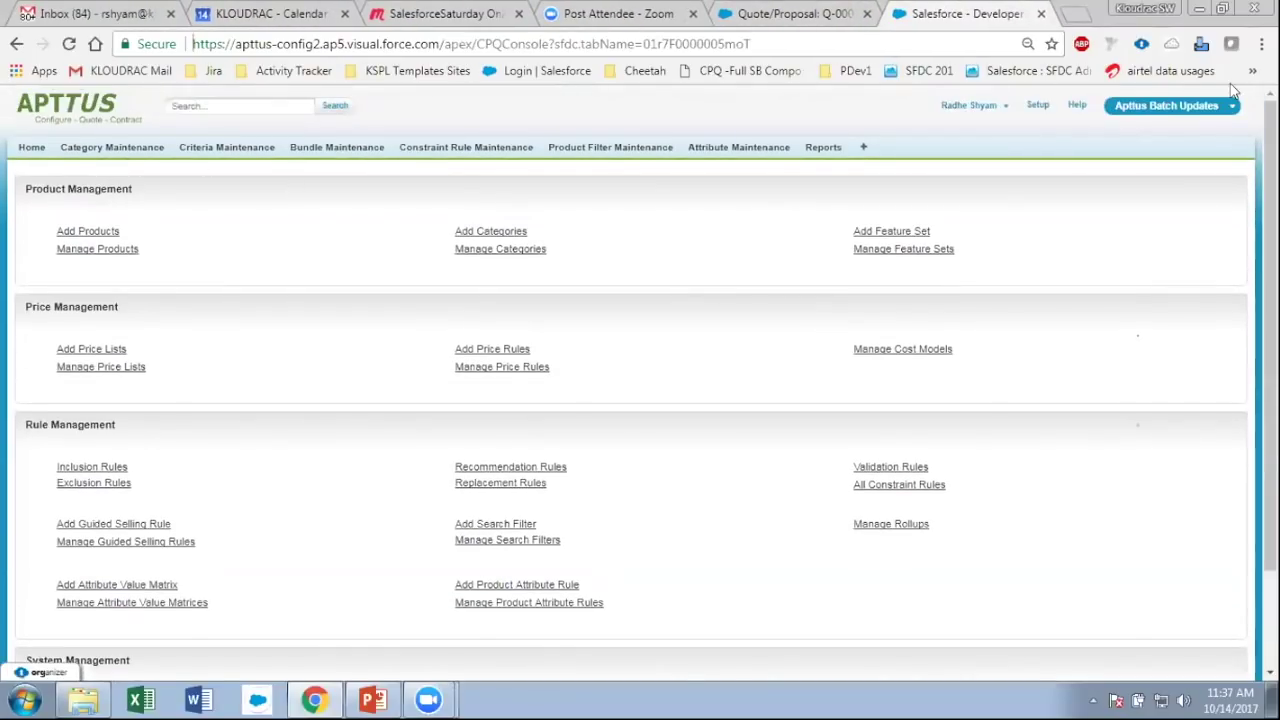
- Switch to the Apttus Proposal Management app and open the Accounts home page in a separate tab
{"action": "left_click", "coordinate": [1168, 110]}
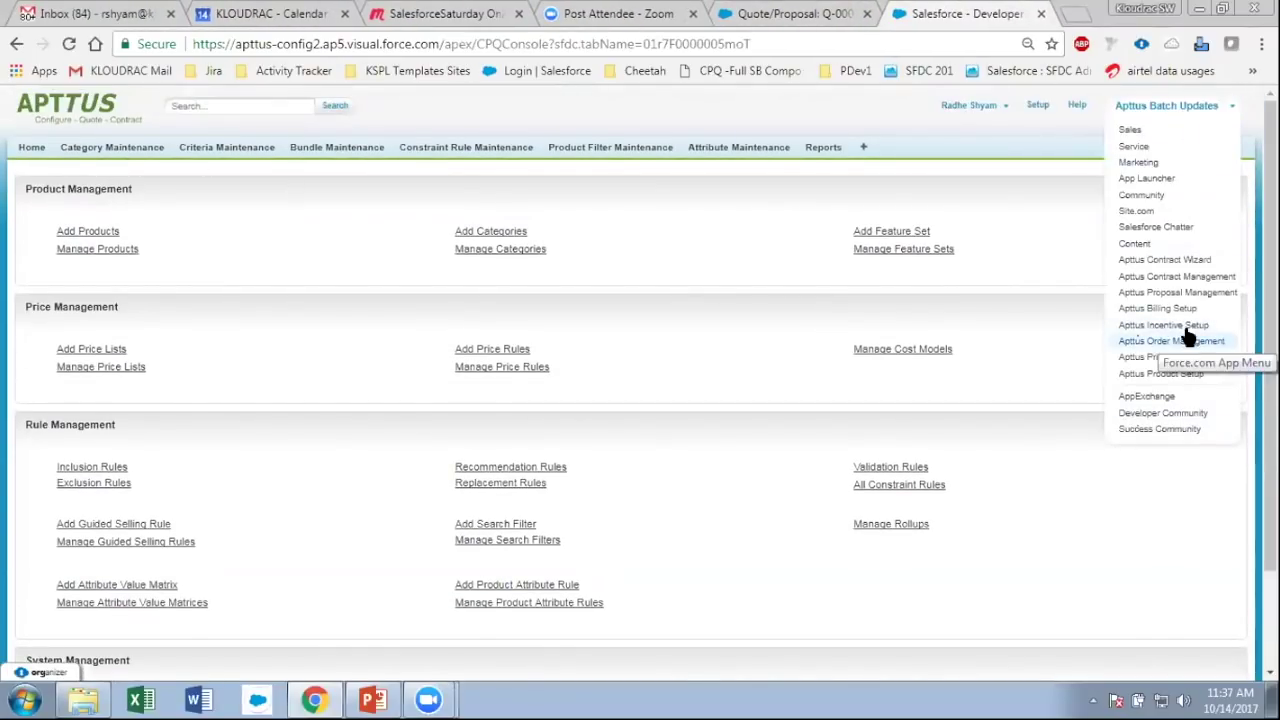
{"action": "left_click", "coordinate": [1190, 292]}
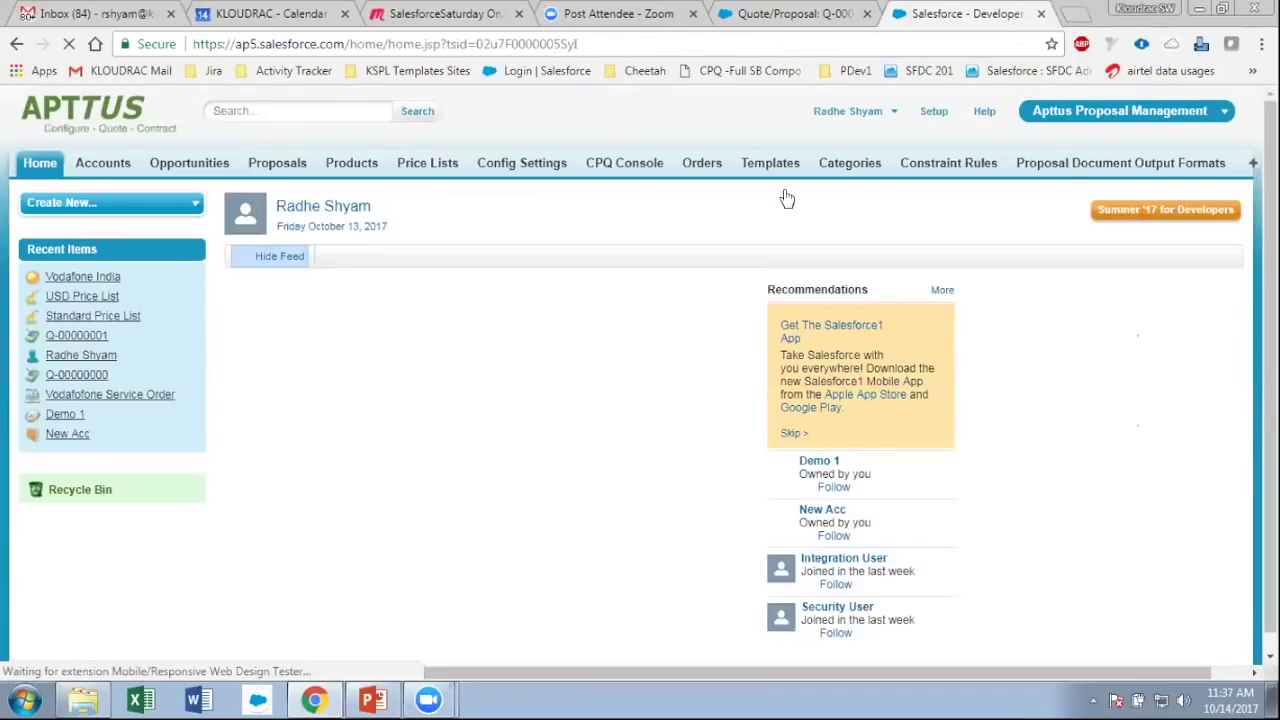
{"action": "middle_click", "coordinate": [110, 163]}
{"action": "left_click", "coordinate": [968, 8]}
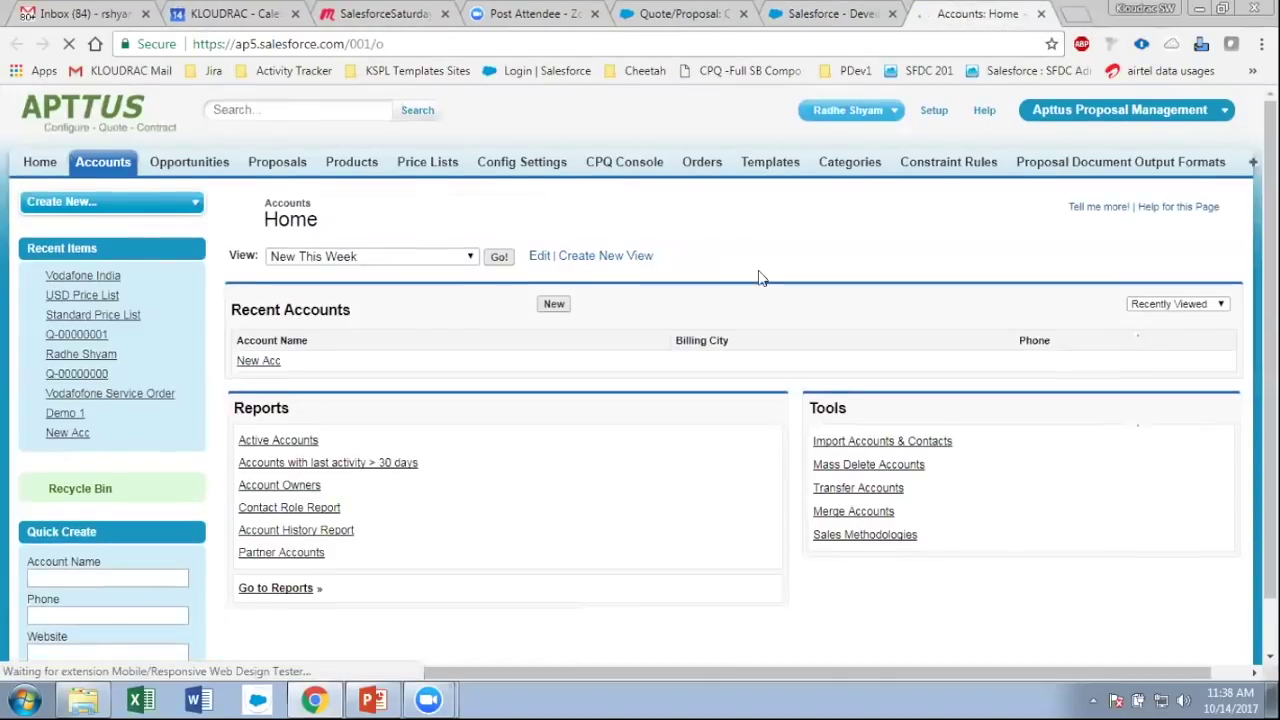
- Create an account named Demo 1, save it, and look over its details and related lists
{"action": "scroll", "coordinate": [567, 213], "scroll_direction": "down", "scroll_amount": 1}
{"action": "left_click", "coordinate": [553, 198]}
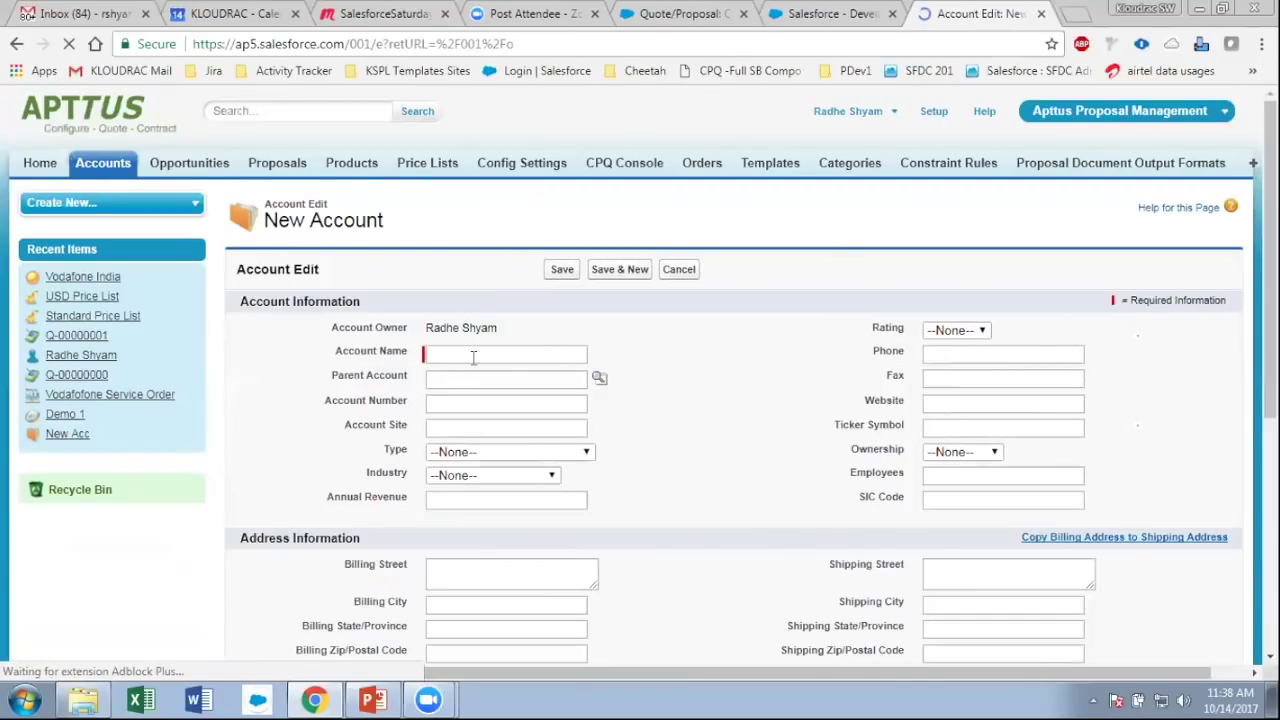
{"action": "left_click", "coordinate": [475, 355]}
{"action": "type", "text": "De"}
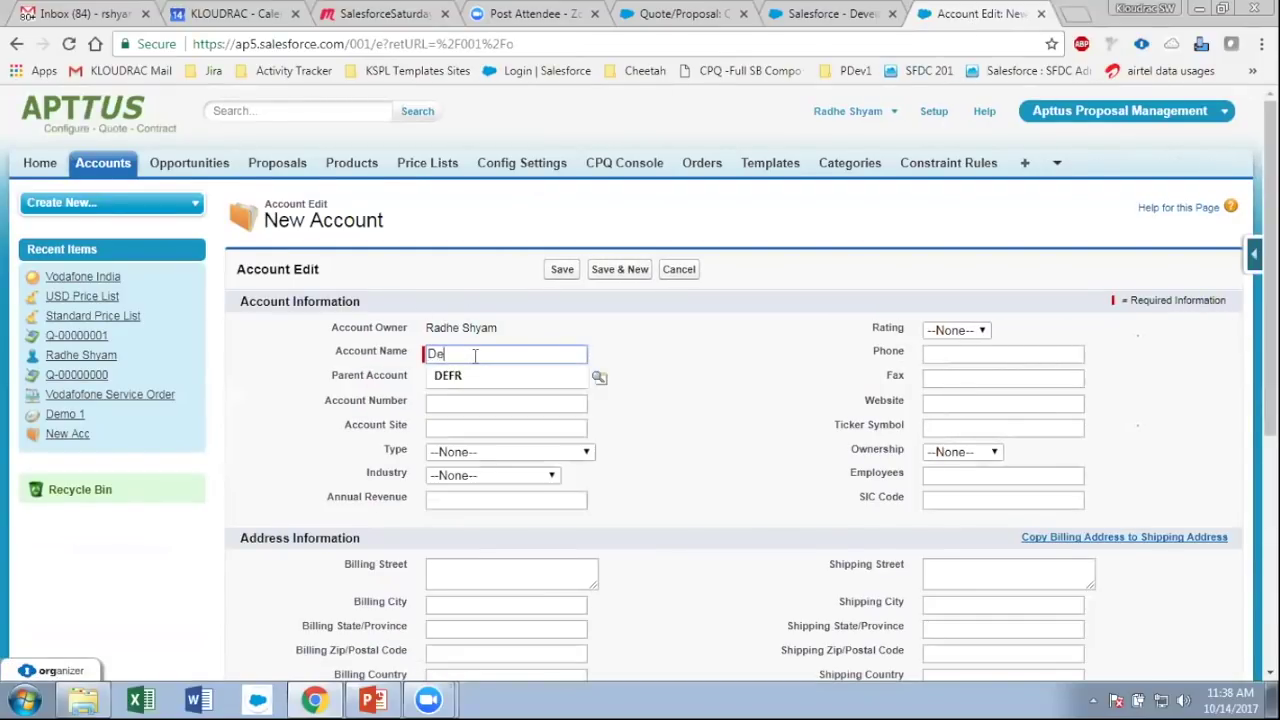
{"action": "type", "text": "mo 1"}
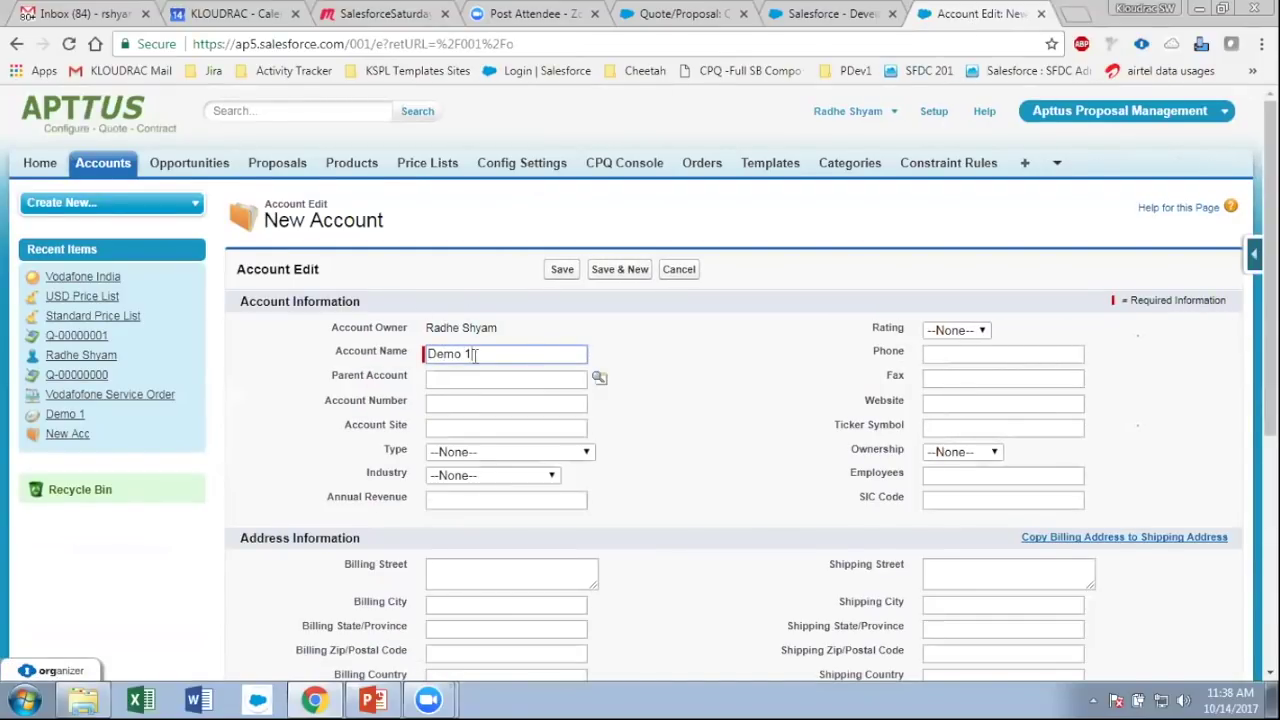
{"action": "scroll", "coordinate": [668, 360], "scroll_direction": "down", "scroll_amount": 4}
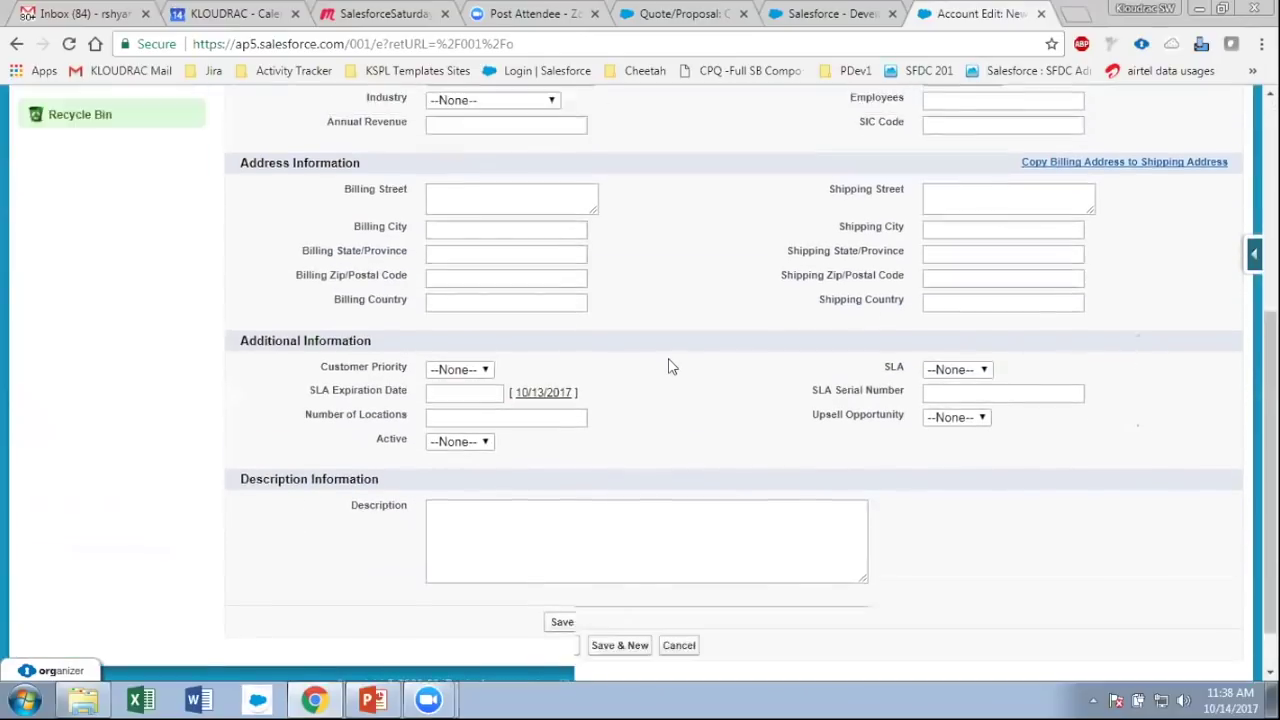
{"action": "scroll", "coordinate": [668, 366], "scroll_direction": "up", "scroll_amount": 4}
{"action": "left_click", "coordinate": [562, 270]}
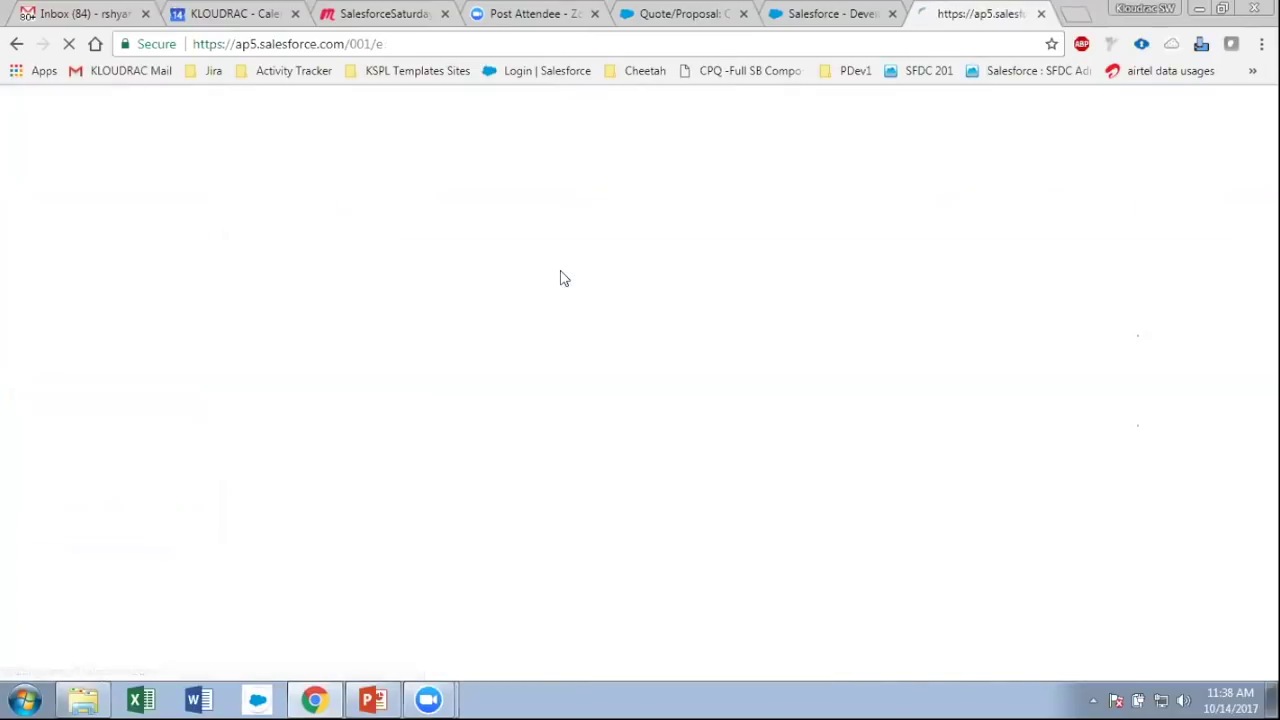
{"action": "scroll", "coordinate": [549, 321], "scroll_direction": "down", "scroll_amount": 8}
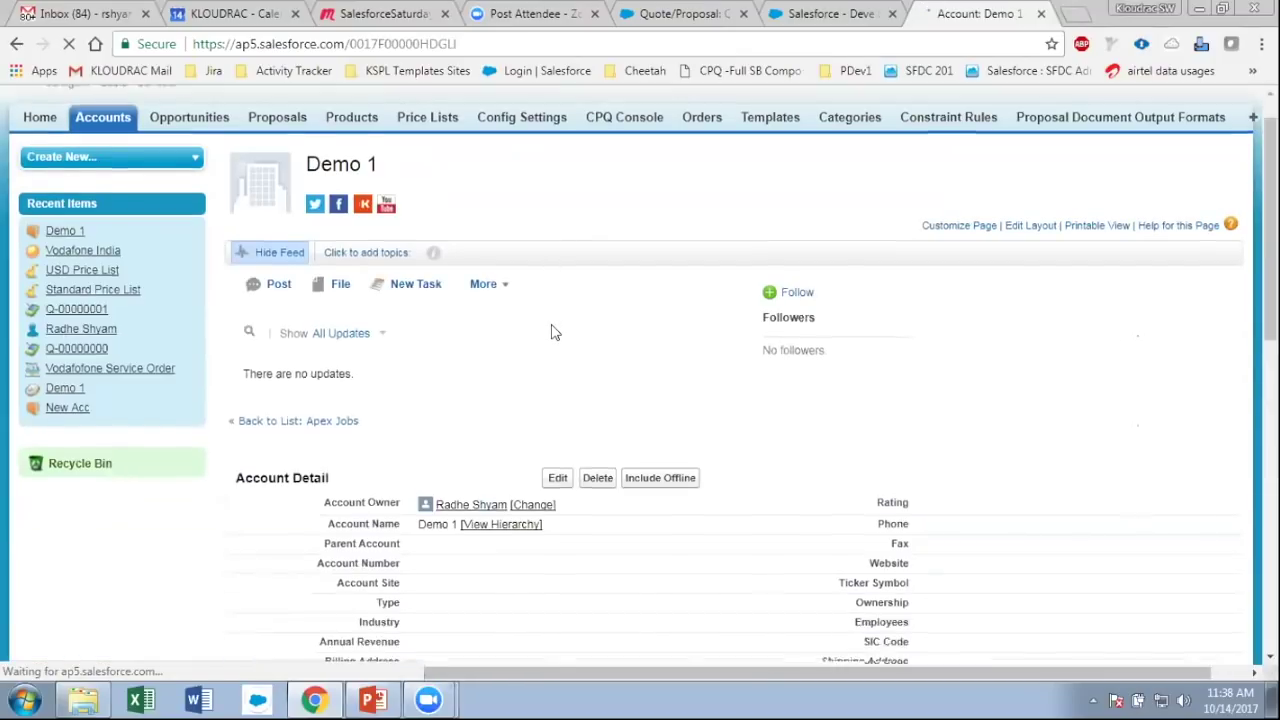
{"action": "scroll", "coordinate": [491, 240], "scroll_direction": "up", "scroll_amount": 6}
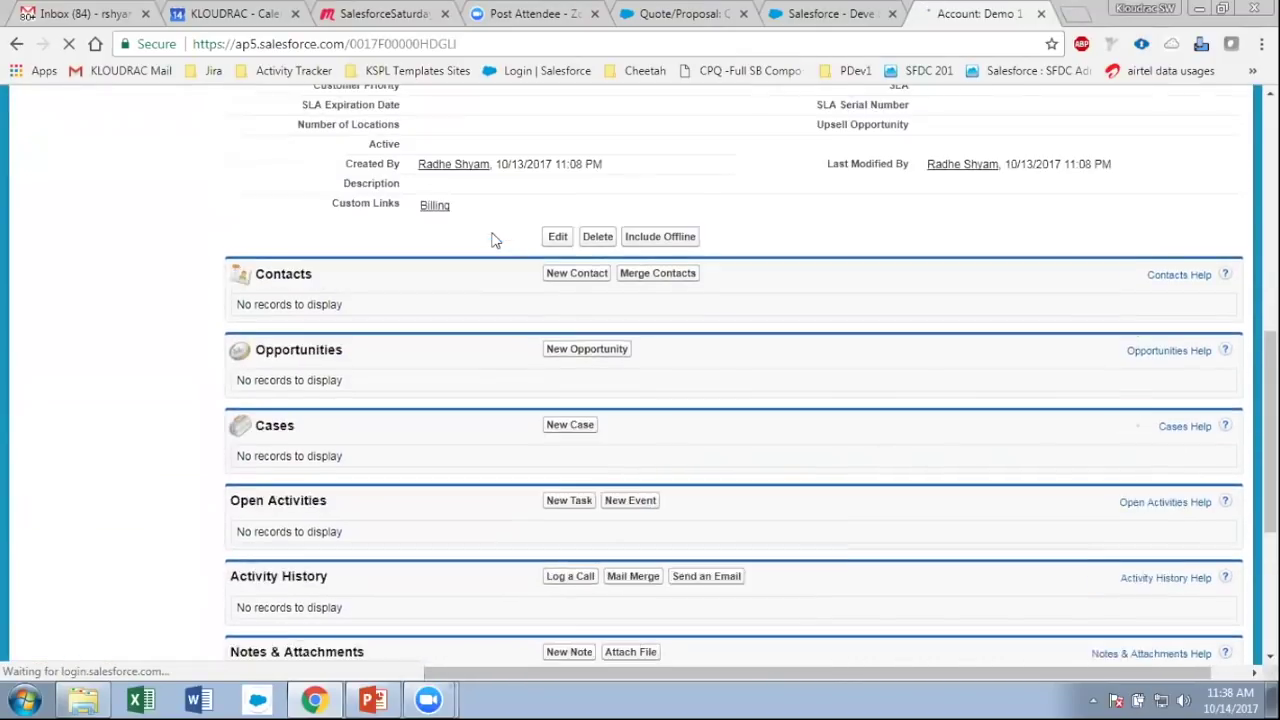
{"action": "scroll", "coordinate": [495, 325], "scroll_direction": "down", "scroll_amount": 3}
{"action": "scroll", "coordinate": [491, 325], "scroll_direction": "up", "scroll_amount": 5}
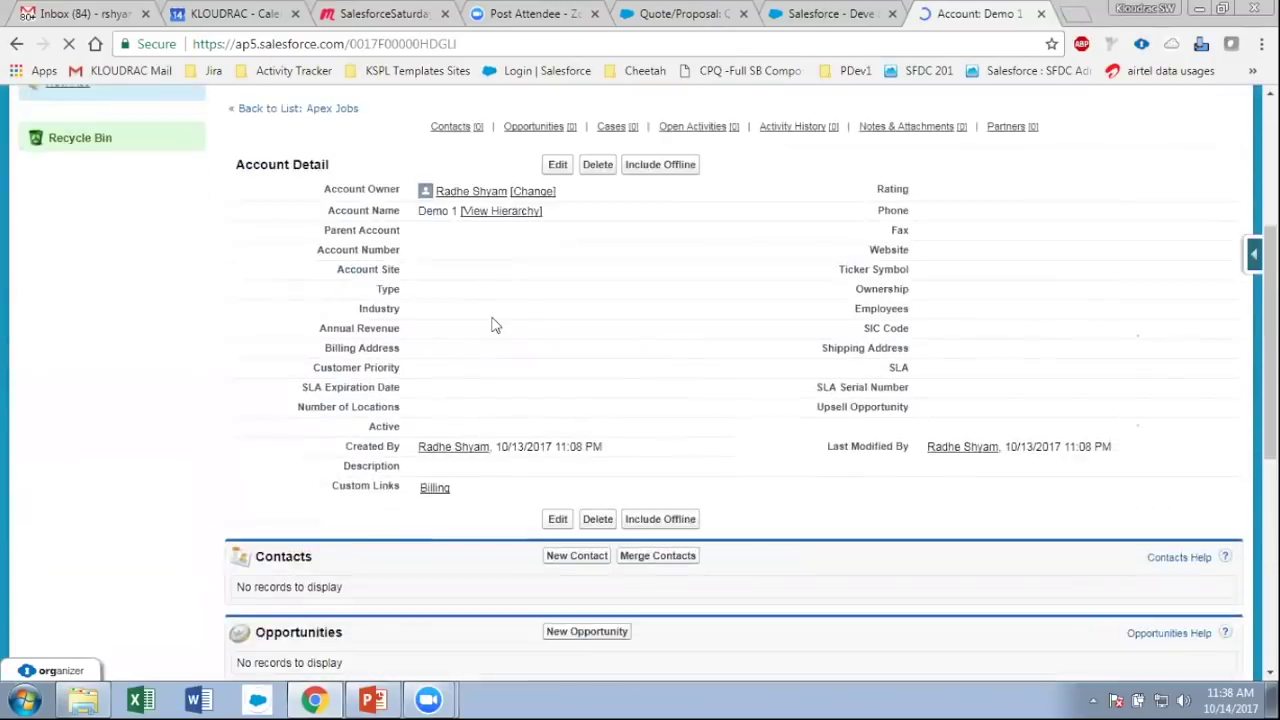
- Start a new opportunity from the Demo 1 account and name it Demo Opportunity
{"action": "mouse_move", "coordinate": [533, 498]}
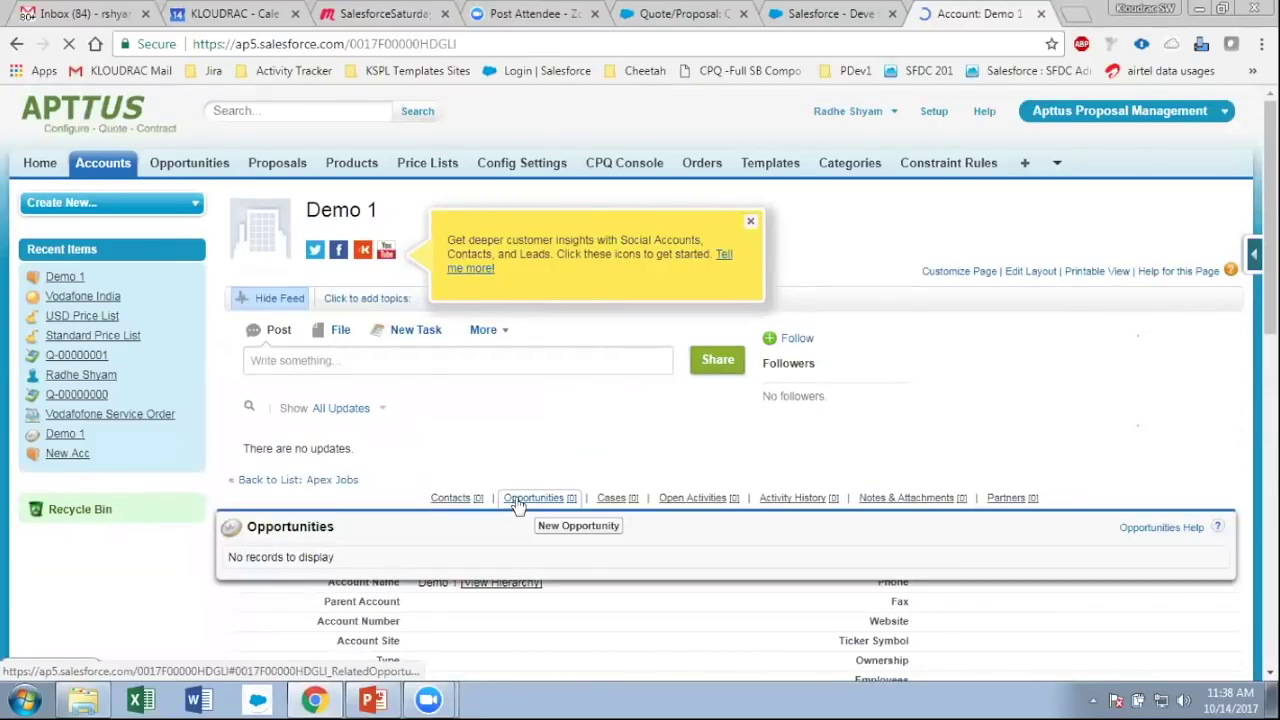
{"action": "left_click", "coordinate": [580, 526]}
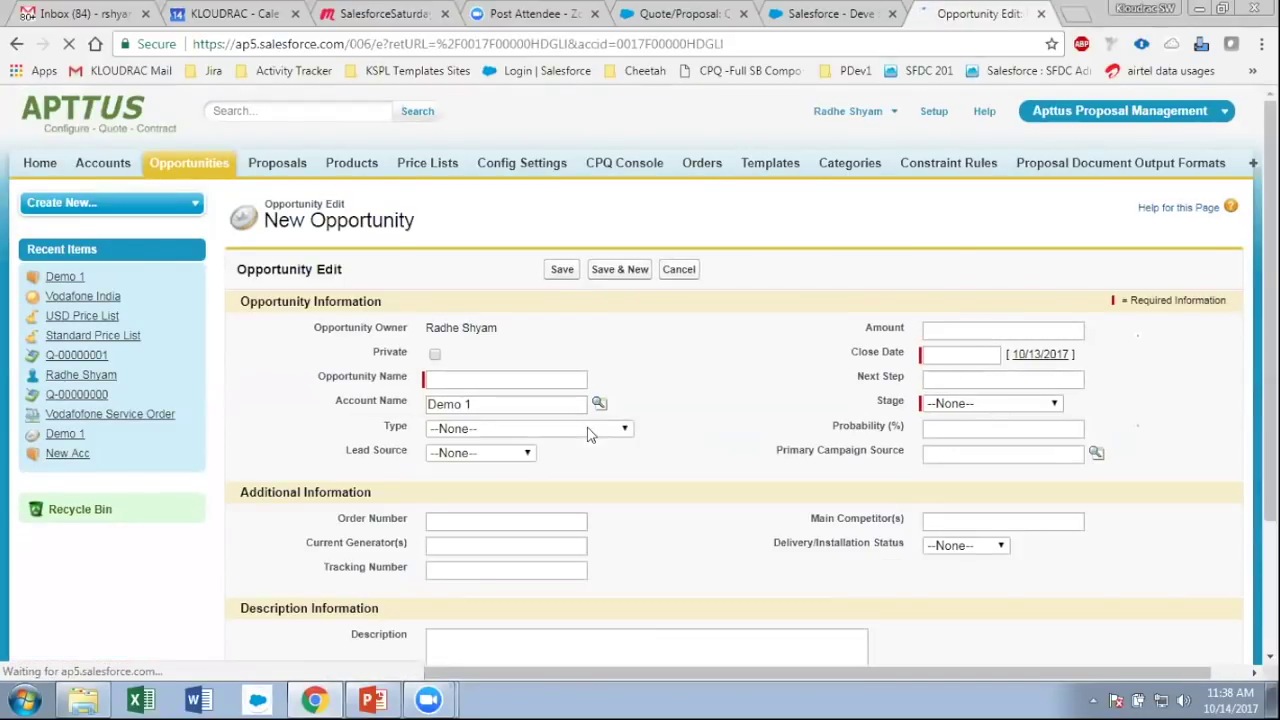
{"action": "left_click", "coordinate": [466, 380]}
{"action": "type", "text": "De"}
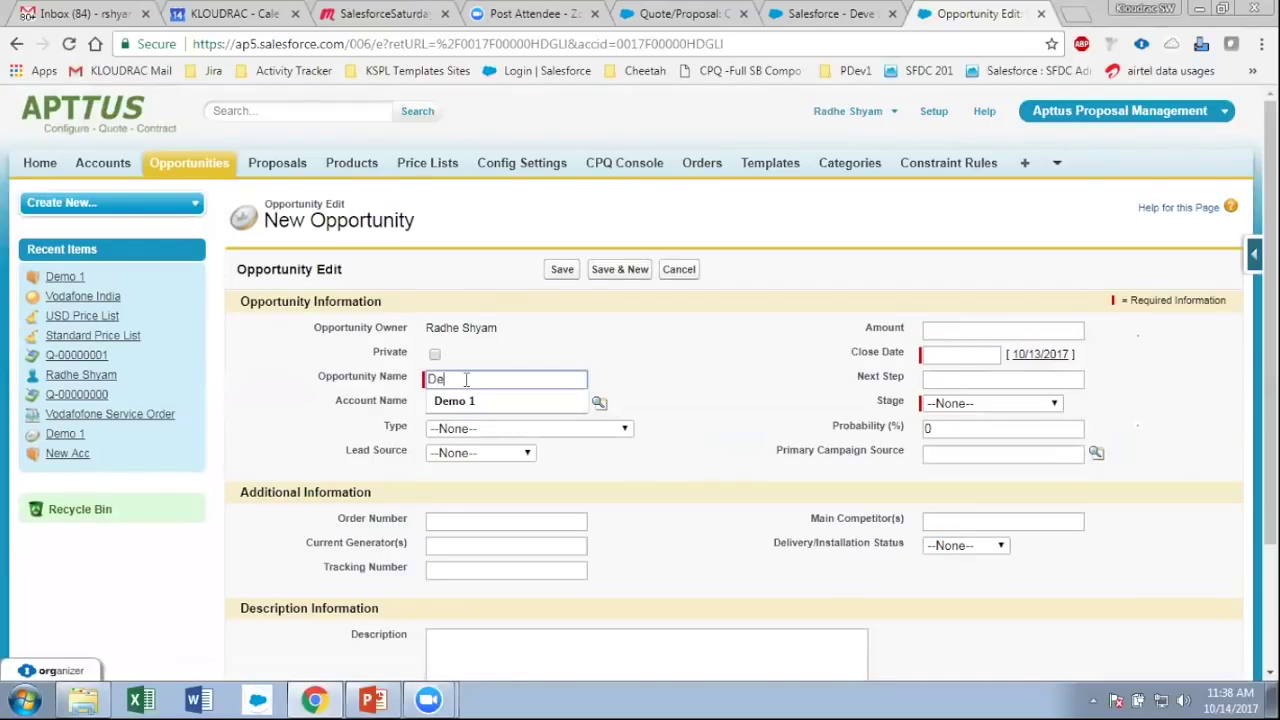
{"action": "type", "text": "mo Dpportunity"}
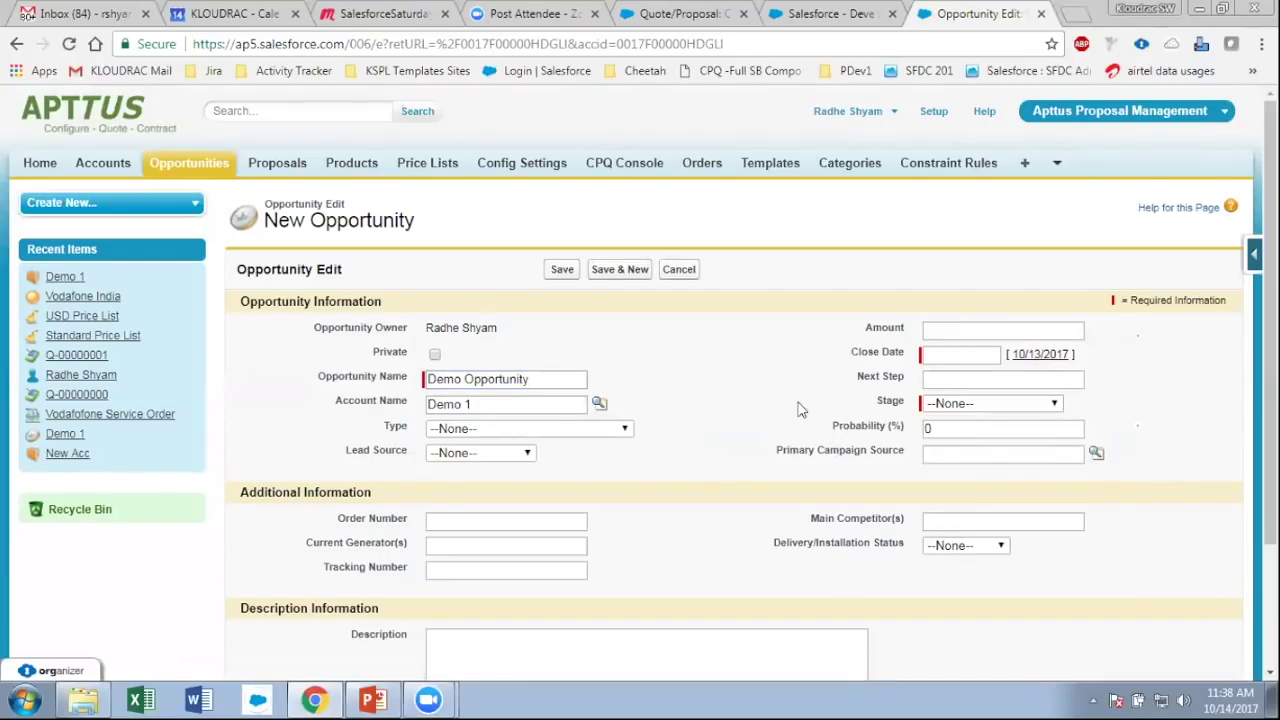
- Set the opportunity's close date to 10/31/2017 and stage to Qualification, and save the record
{"action": "left_click", "coordinate": [930, 352]}
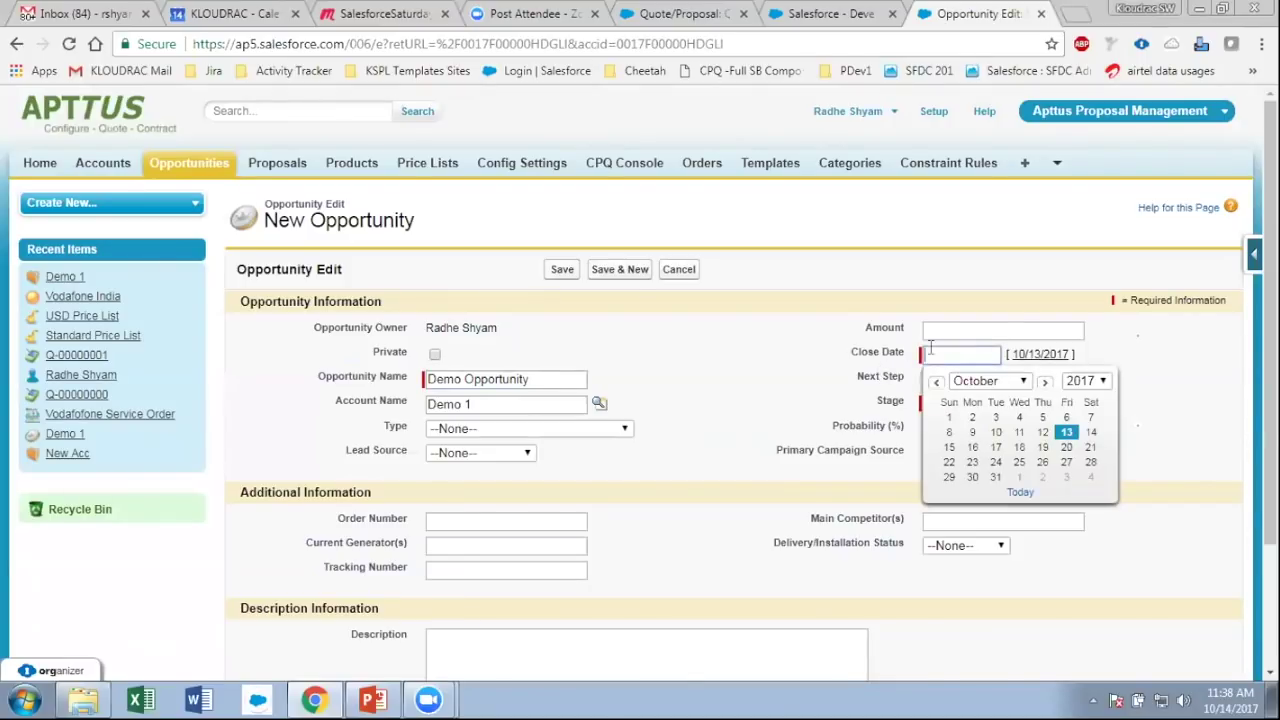
{"action": "left_click", "coordinate": [996, 477]}
{"action": "left_click", "coordinate": [990, 403]}
{"action": "left_click", "coordinate": [966, 449]}
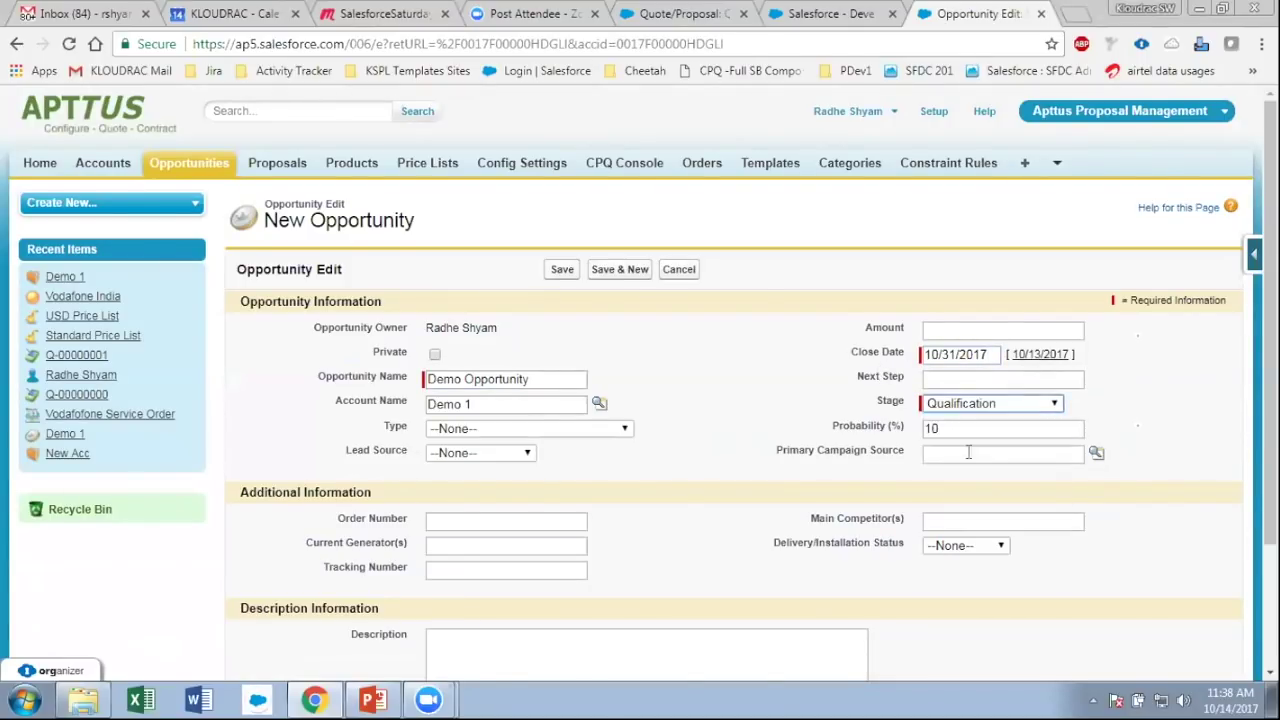
{"action": "scroll", "coordinate": [645, 405], "scroll_direction": "down", "scroll_amount": 1}
{"action": "scroll", "coordinate": [645, 405], "scroll_direction": "up", "scroll_amount": 2}
{"action": "left_click", "coordinate": [562, 269]}
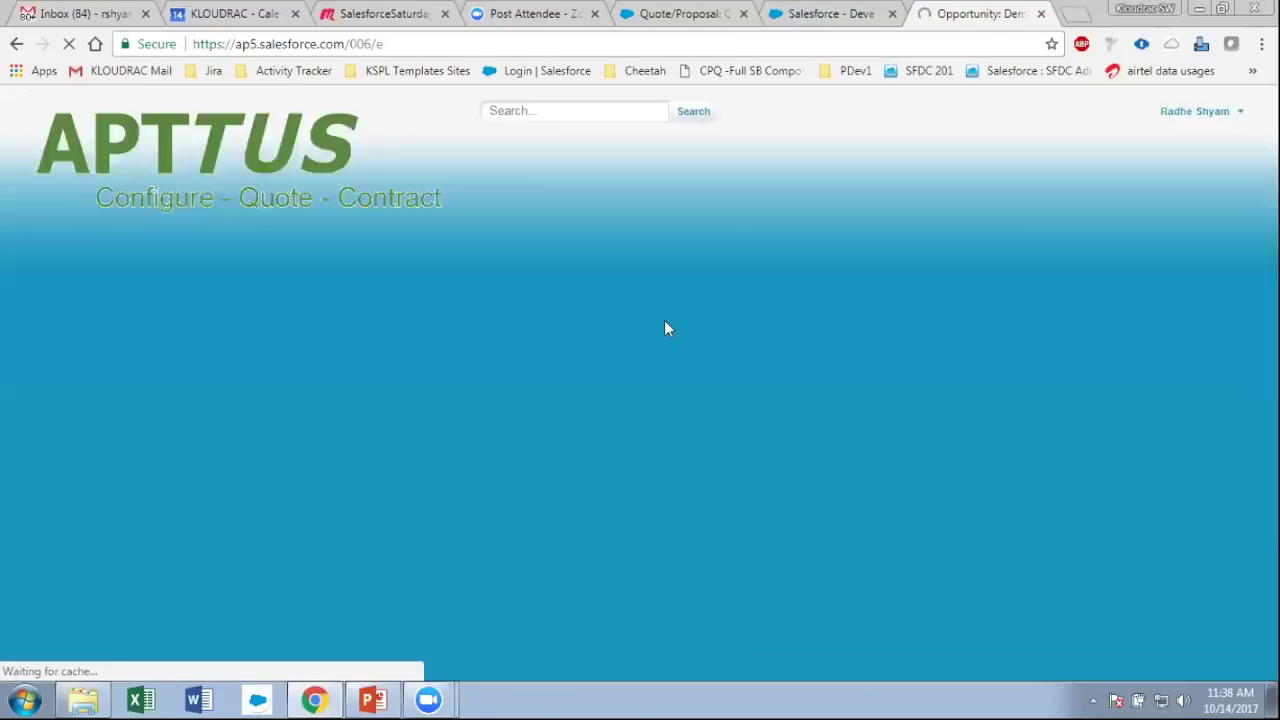
{"action": "scroll", "coordinate": [548, 320], "scroll_direction": "down", "scroll_amount": 2}
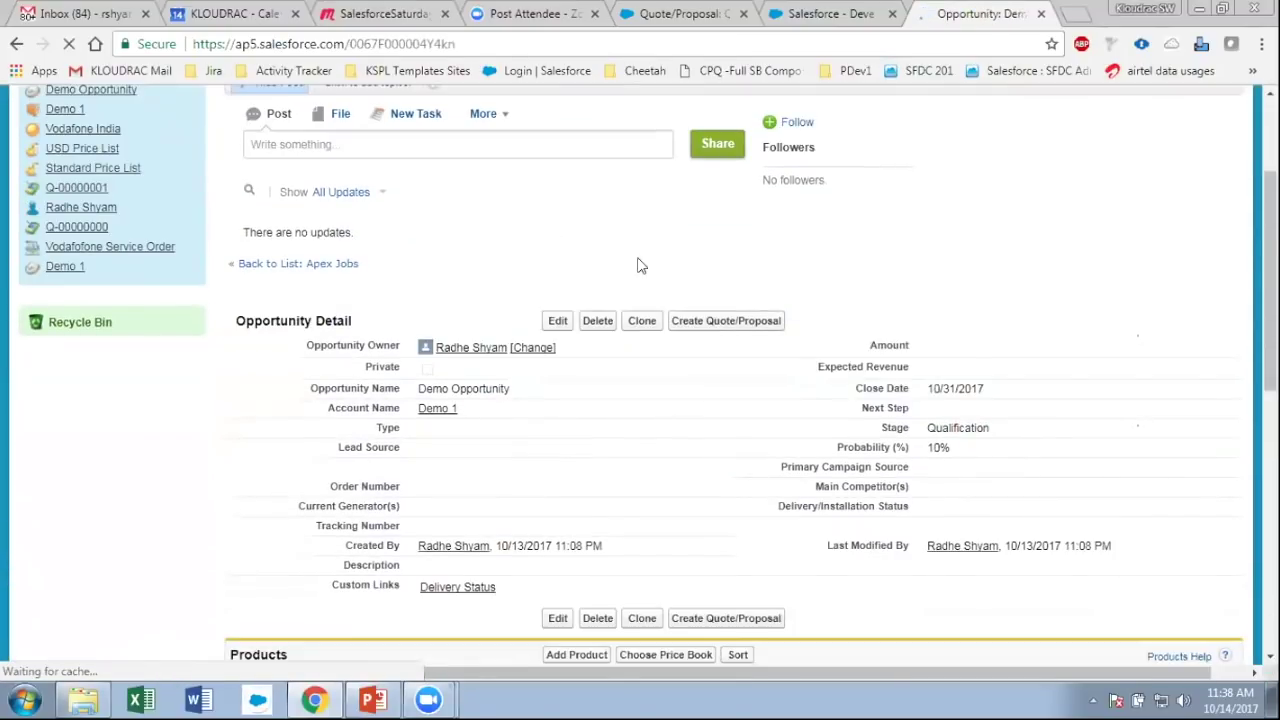
{"action": "scroll", "coordinate": [630, 264], "scroll_direction": "up", "scroll_amount": 2}
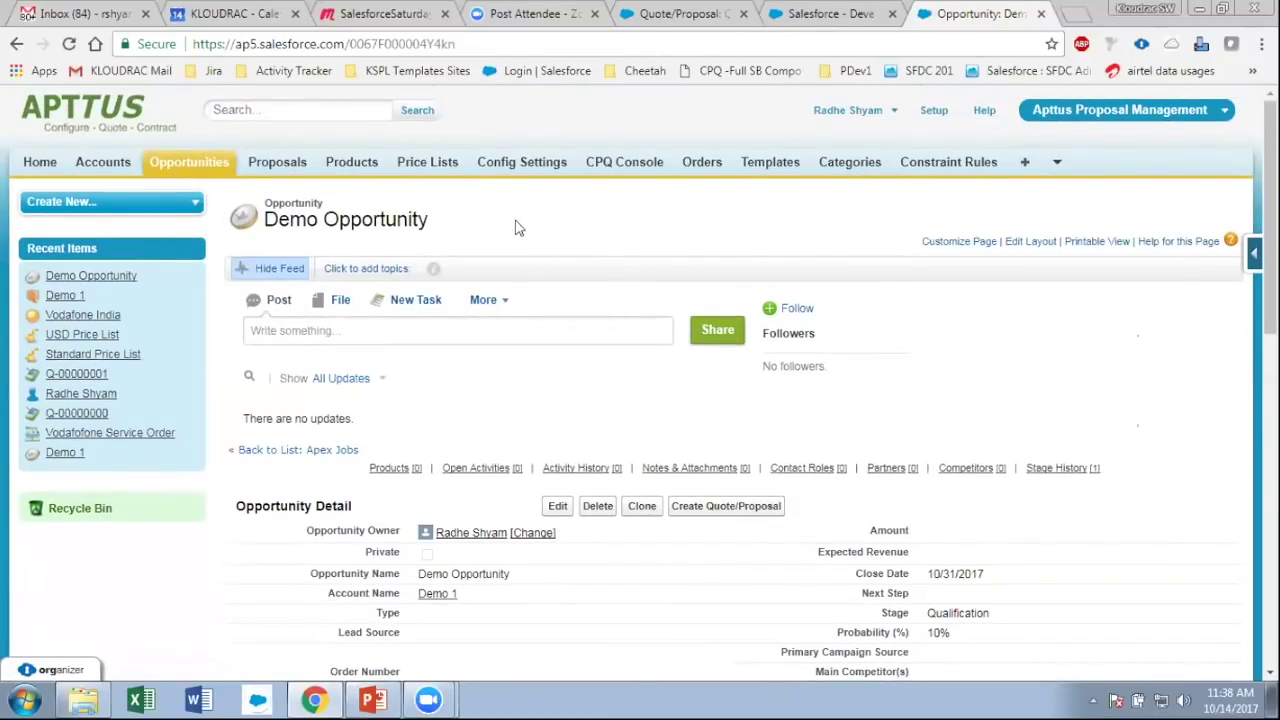
- Create a quote/proposal from Demo Opportunity using the Proposal record type
{"action": "scroll", "coordinate": [571, 340], "scroll_direction": "down", "scroll_amount": 2}
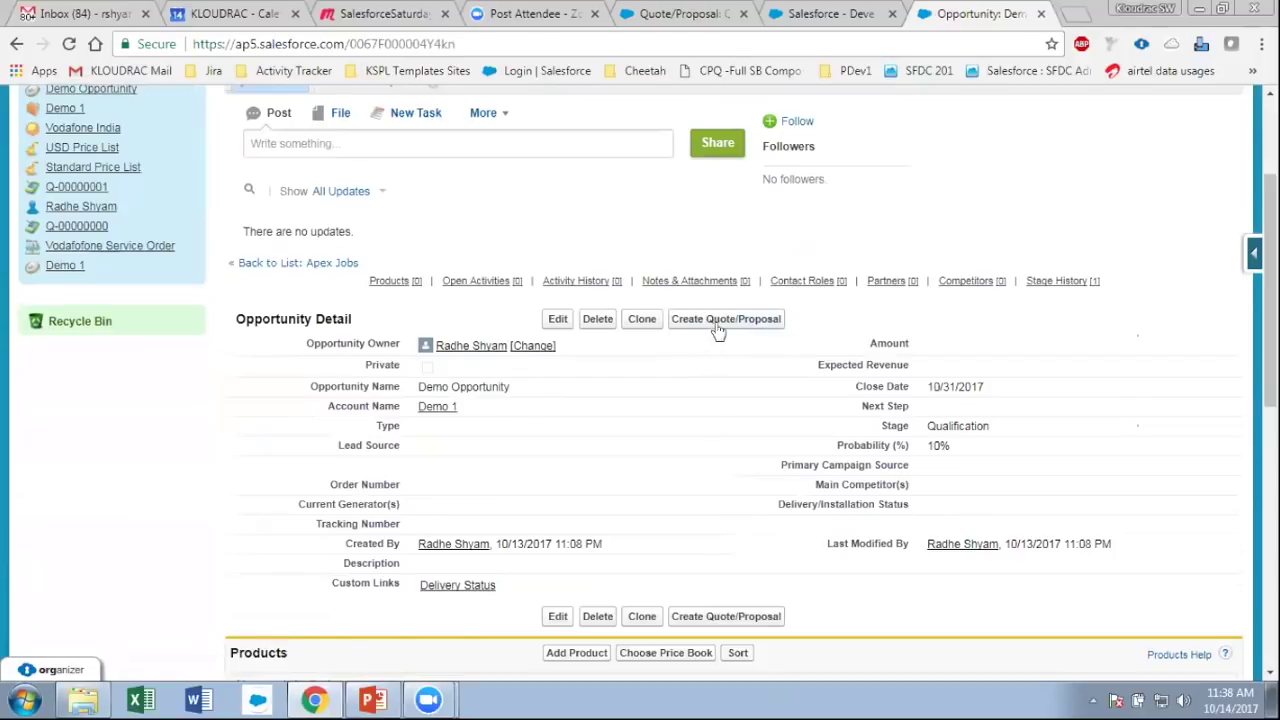
{"action": "left_click", "coordinate": [713, 326]}
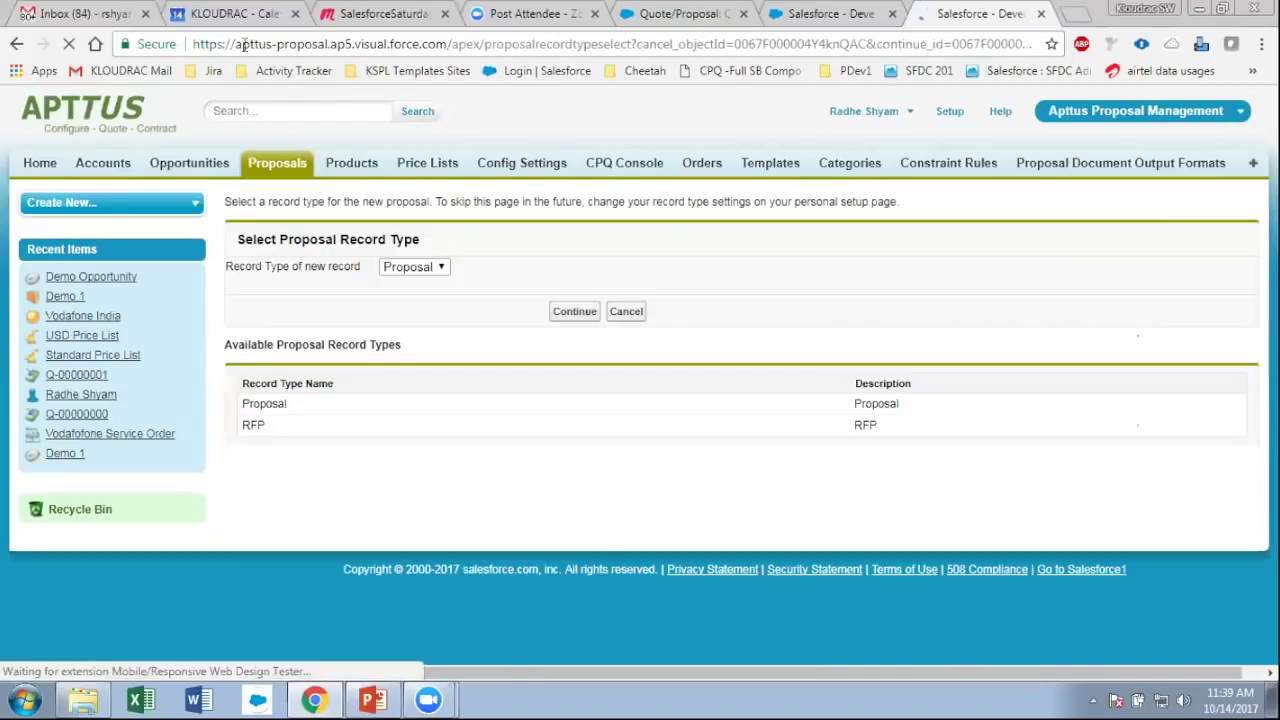
{"action": "double_click", "coordinate": [253, 44]}
{"action": "left_click", "coordinate": [477, 44]}
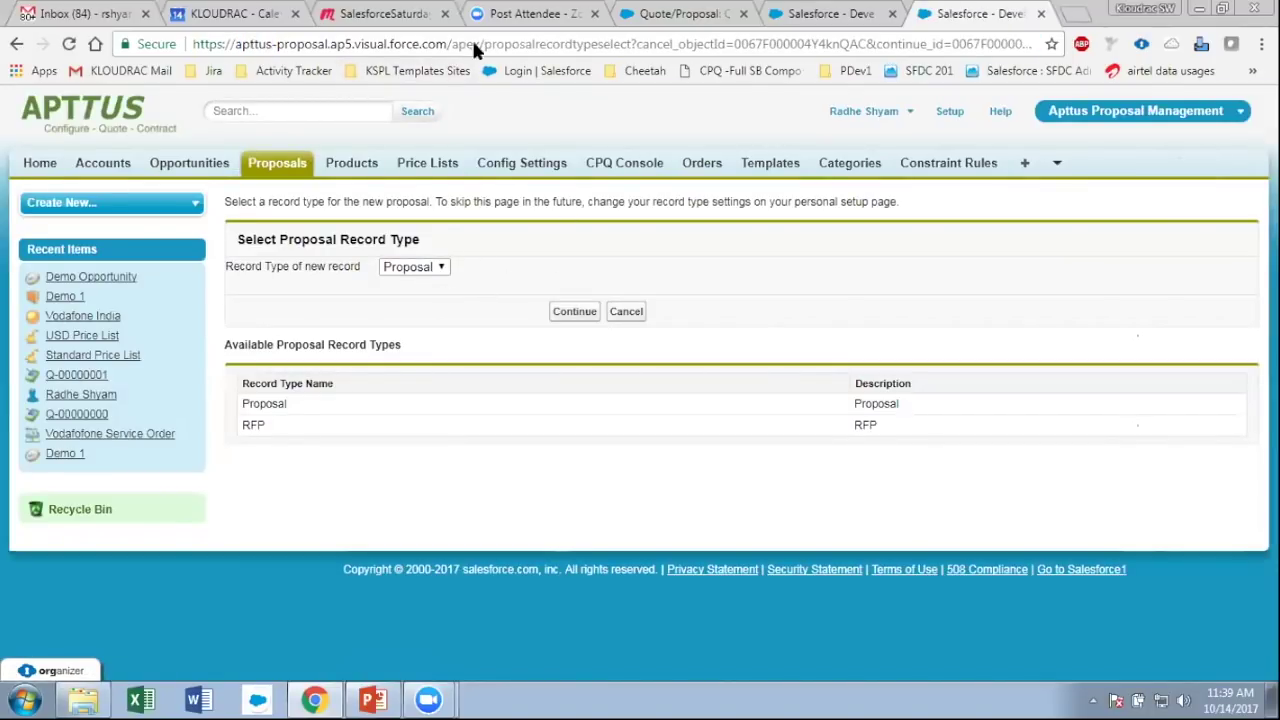
{"action": "left_click", "coordinate": [430, 268]}
{"action": "left_click", "coordinate": [420, 283]}
{"action": "left_click", "coordinate": [570, 312]}
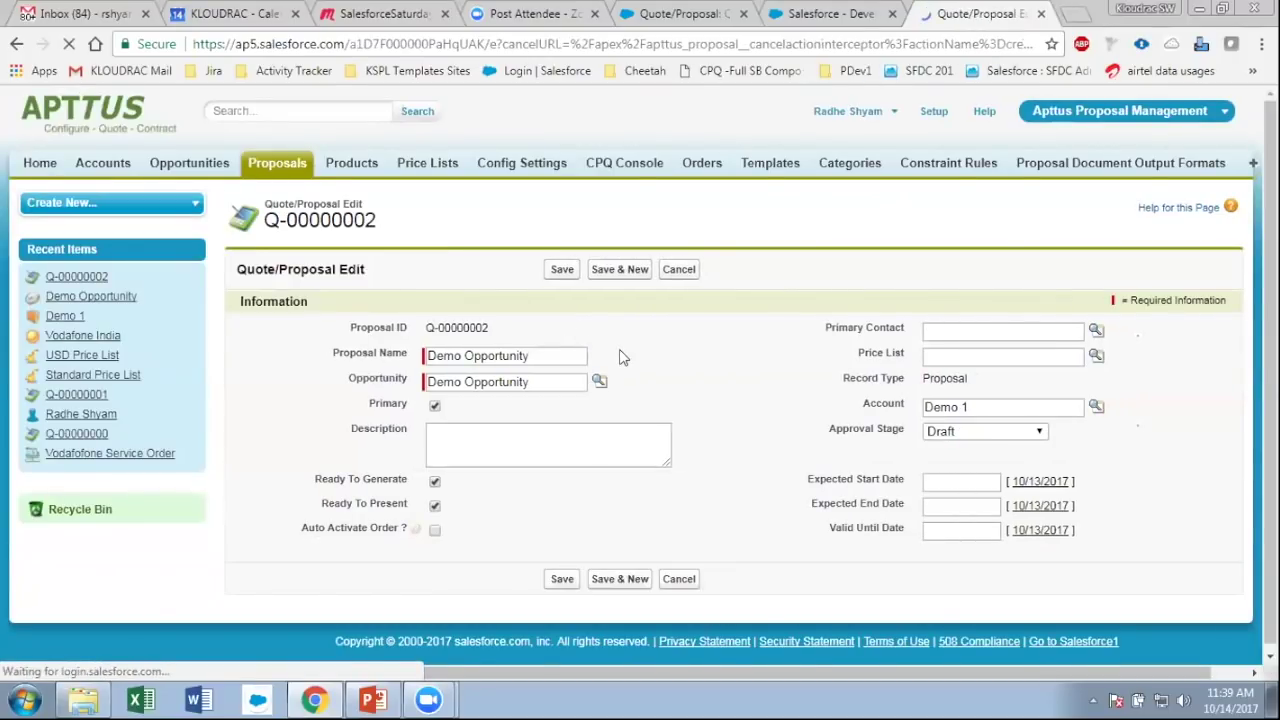
- Look up Standard Price List and assign it as the proposal's price list
{"action": "left_click", "coordinate": [962, 330]}
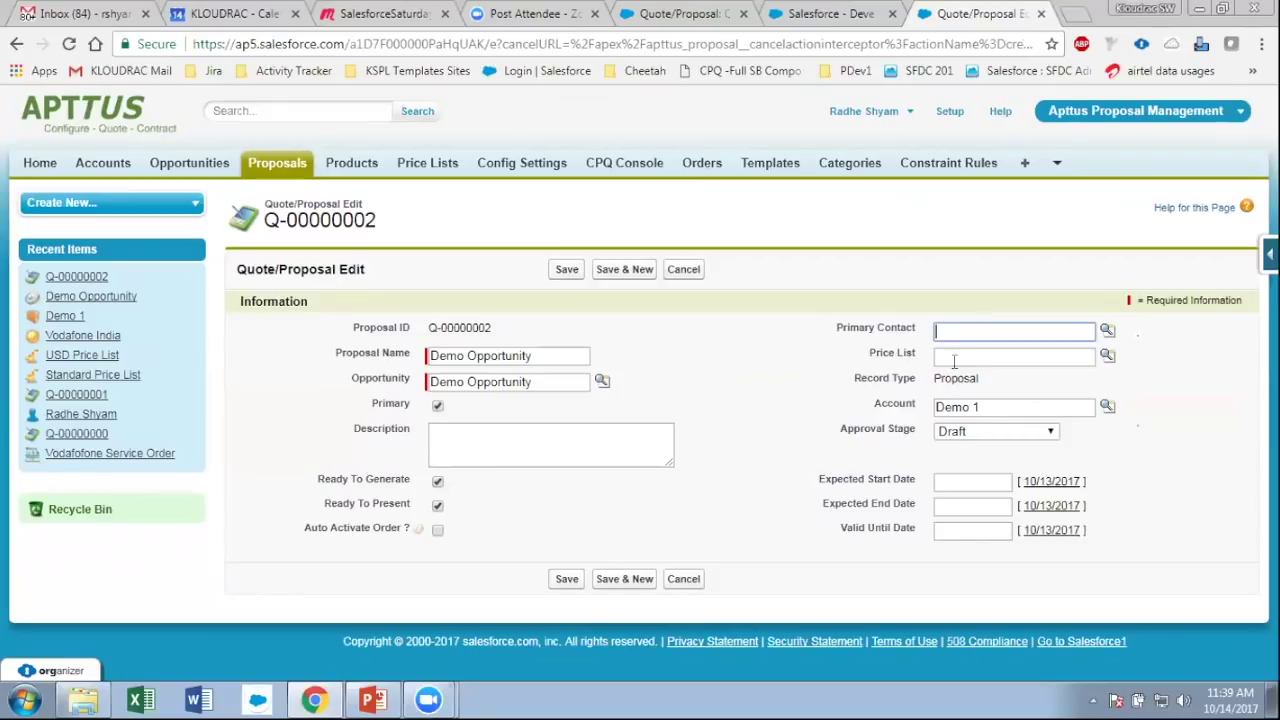
{"action": "left_click", "coordinate": [1106, 356]}
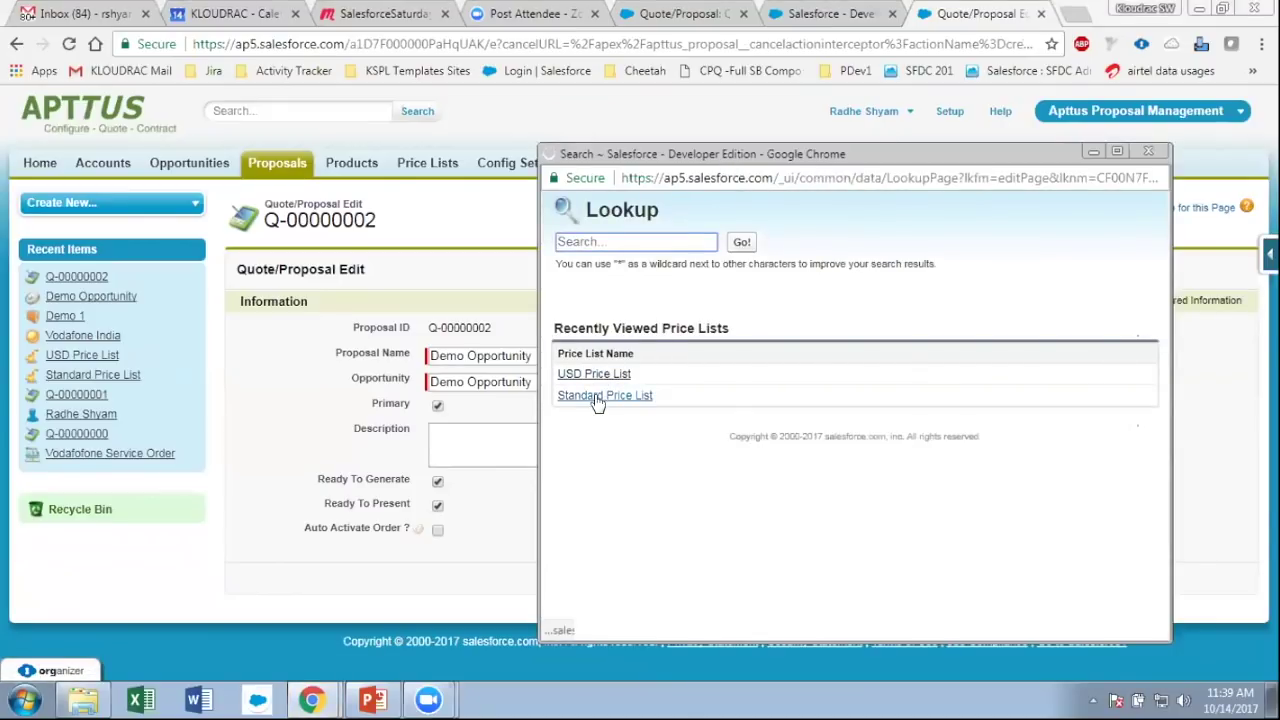
{"action": "left_click", "coordinate": [600, 396]}
- Review the price list and account entries on the proposal form
{"action": "left_click_drag", "start_coordinate": [864, 355], "coordinate": [918, 357]}
{"action": "left_click", "coordinate": [893, 355]}
{"action": "left_click", "coordinate": [890, 355]}
{"action": "left_click", "coordinate": [894, 358]}
{"action": "left_click", "coordinate": [916, 358]}
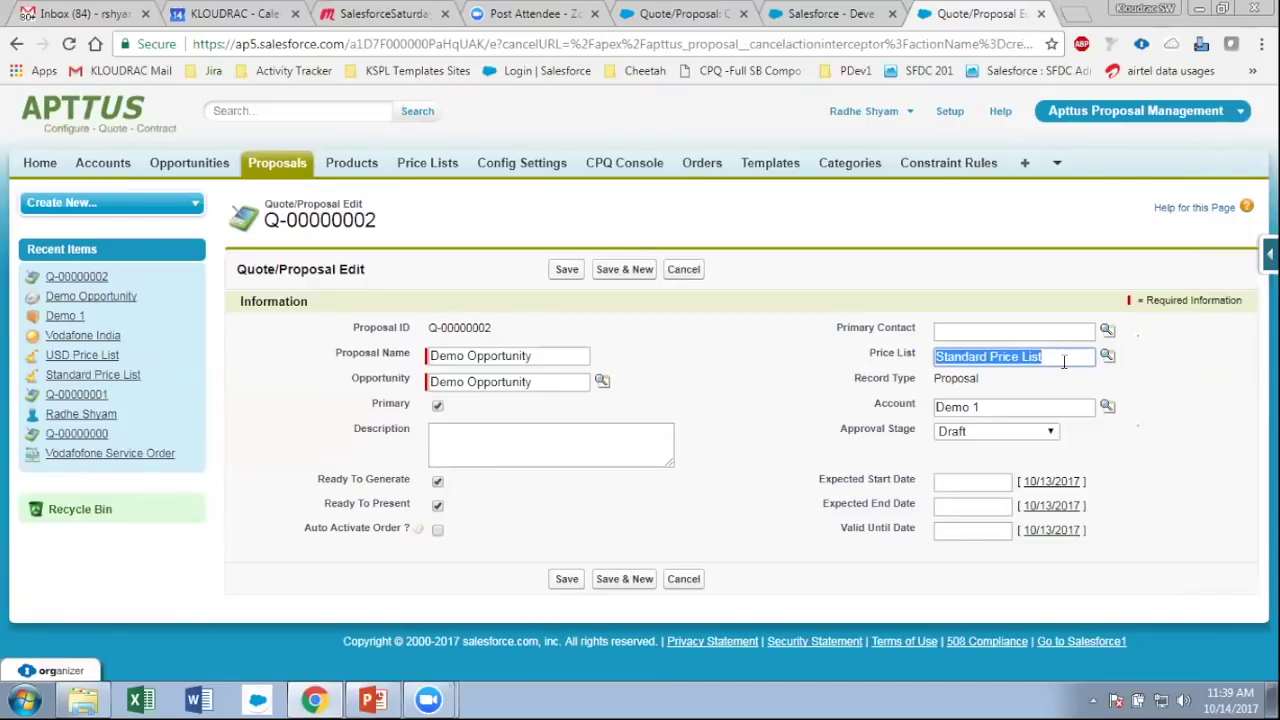
{"action": "left_click", "coordinate": [1076, 362]}
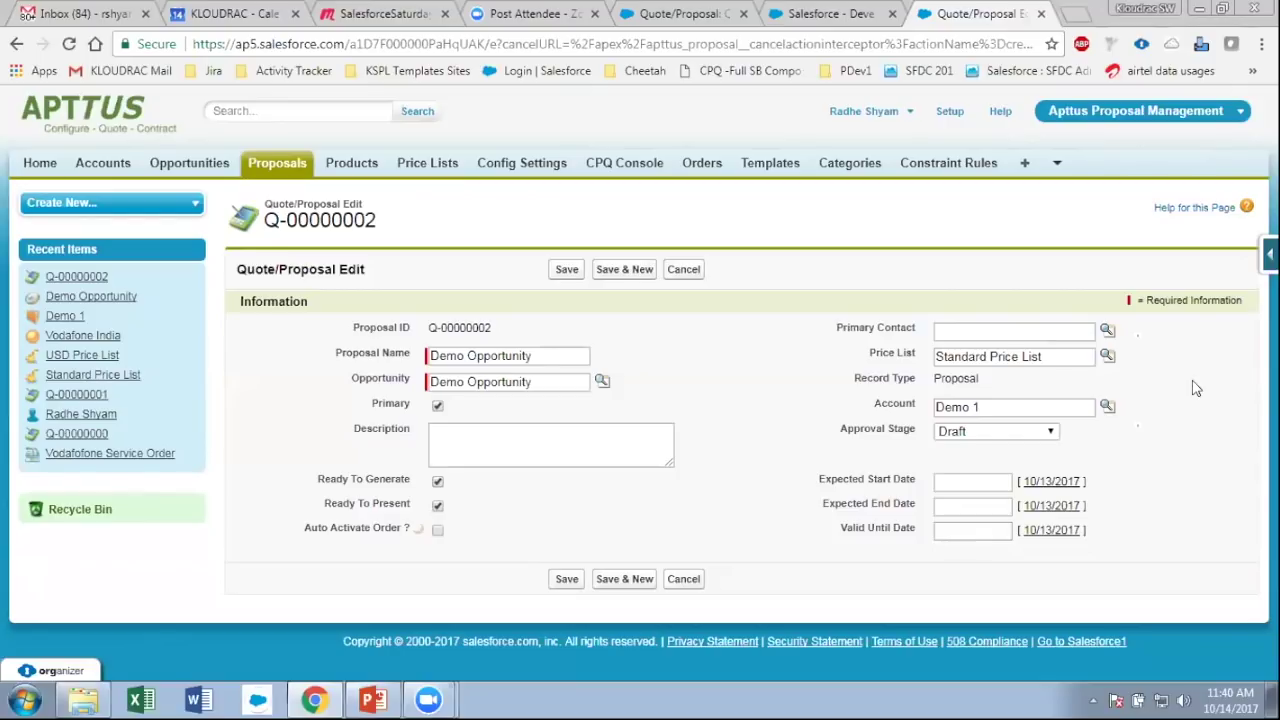
{"action": "left_click_drag", "start_coordinate": [1070, 350], "coordinate": [924, 357]}
{"action": "left_click", "coordinate": [1046, 389]}
{"action": "left_click_drag", "start_coordinate": [1027, 405], "coordinate": [740, 415]}
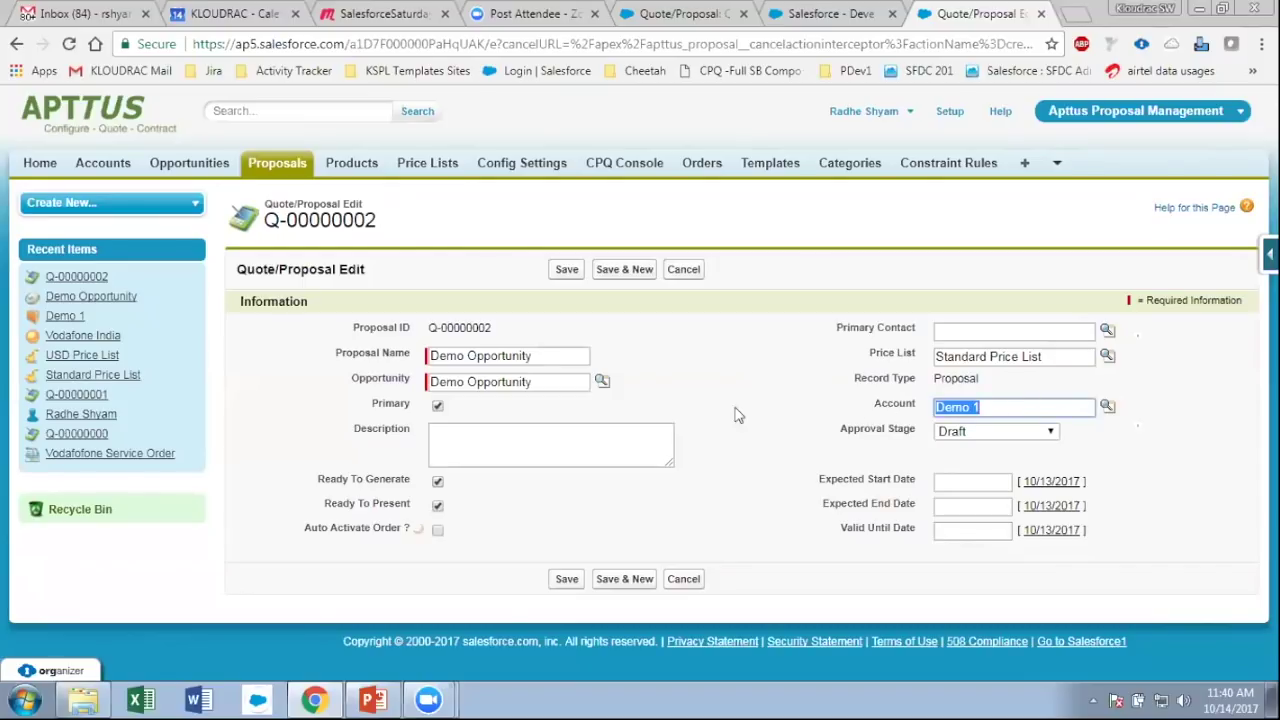
{"action": "left_click", "coordinate": [826, 443]}
- Set the proposal's expected start date to 10/13/2017 and expected end date to 10/12/2018
{"action": "left_click", "coordinate": [1050, 481]}
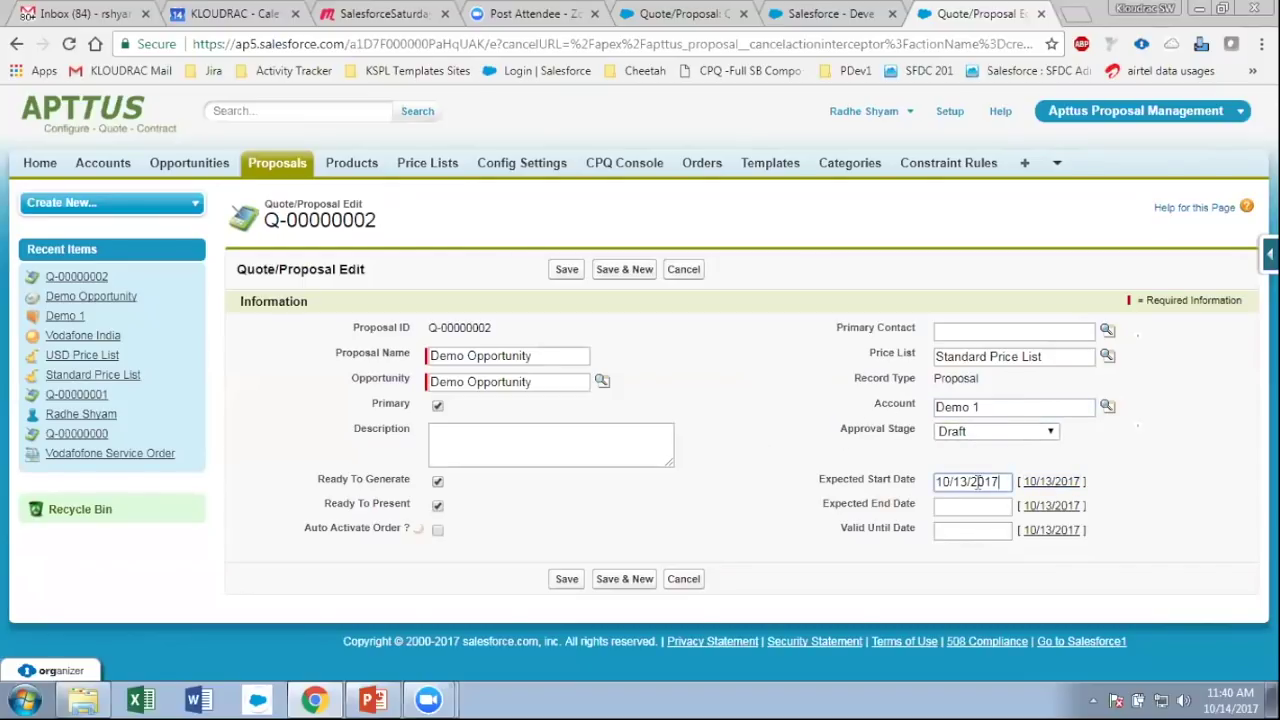
{"action": "left_click", "coordinate": [954, 508]}
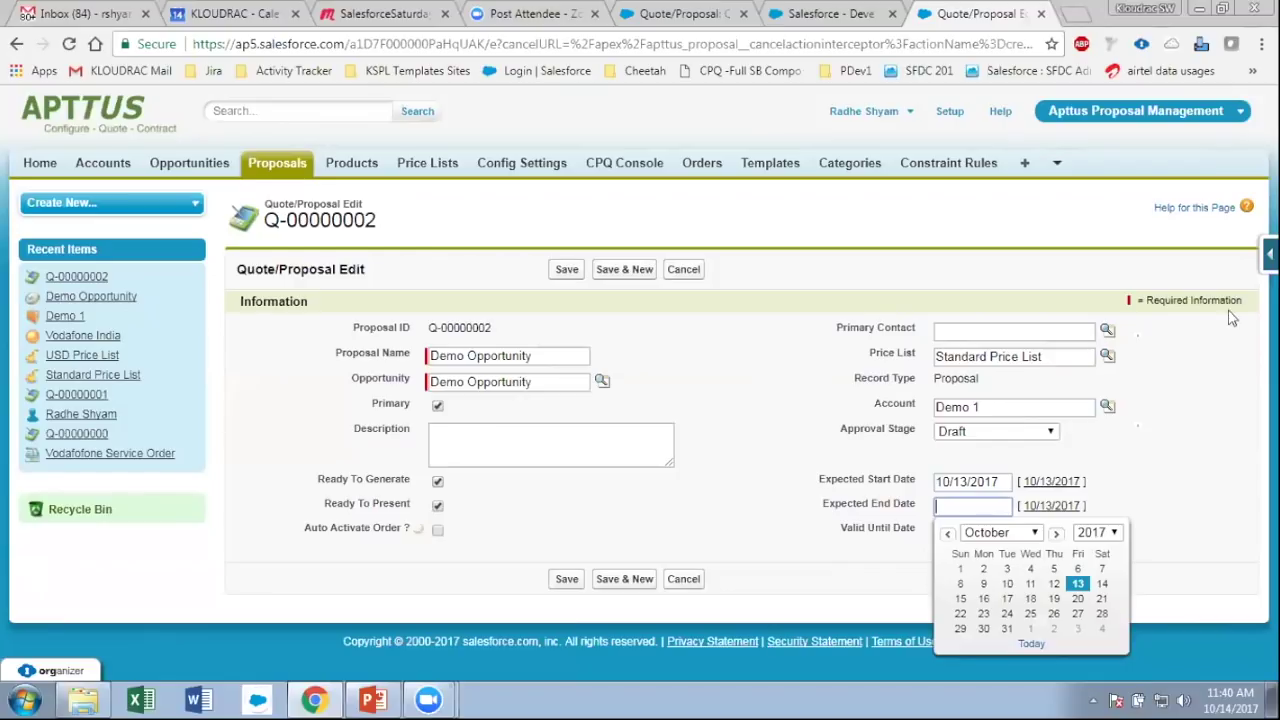
{"action": "left_click", "coordinate": [962, 482]}
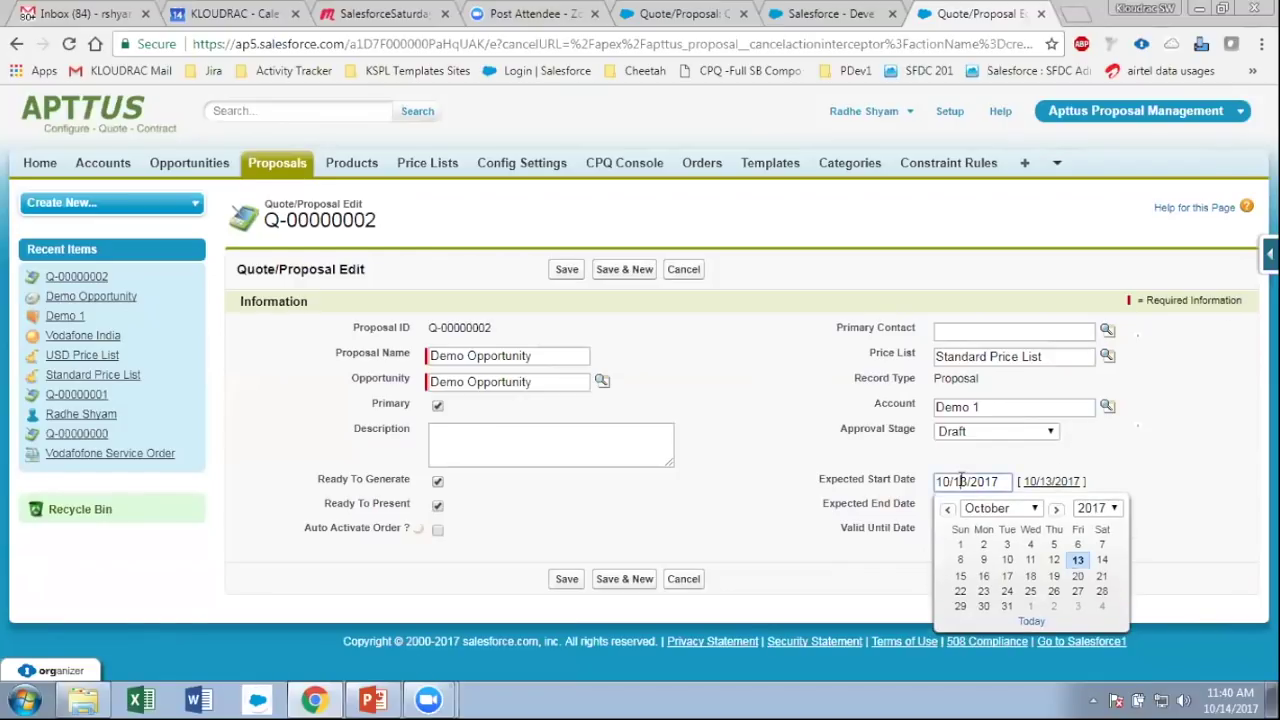
{"action": "left_click", "coordinate": [942, 507]}
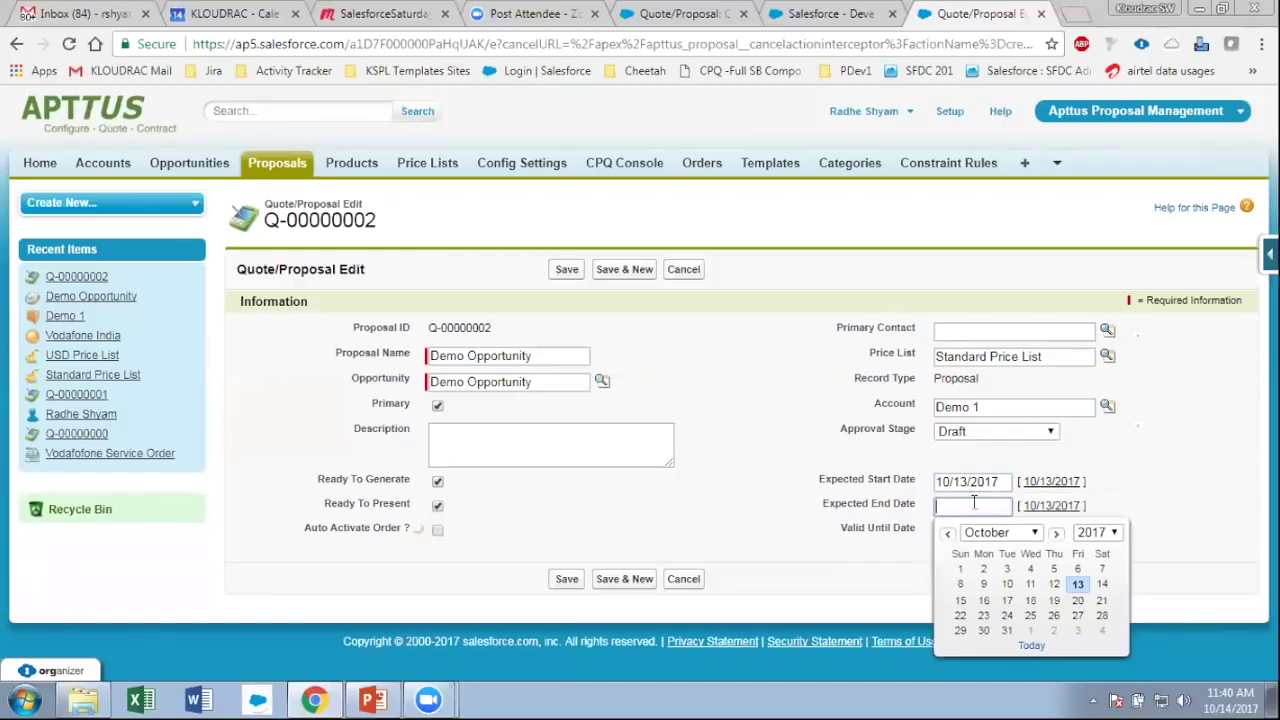
{"action": "left_click", "coordinate": [1056, 508]}
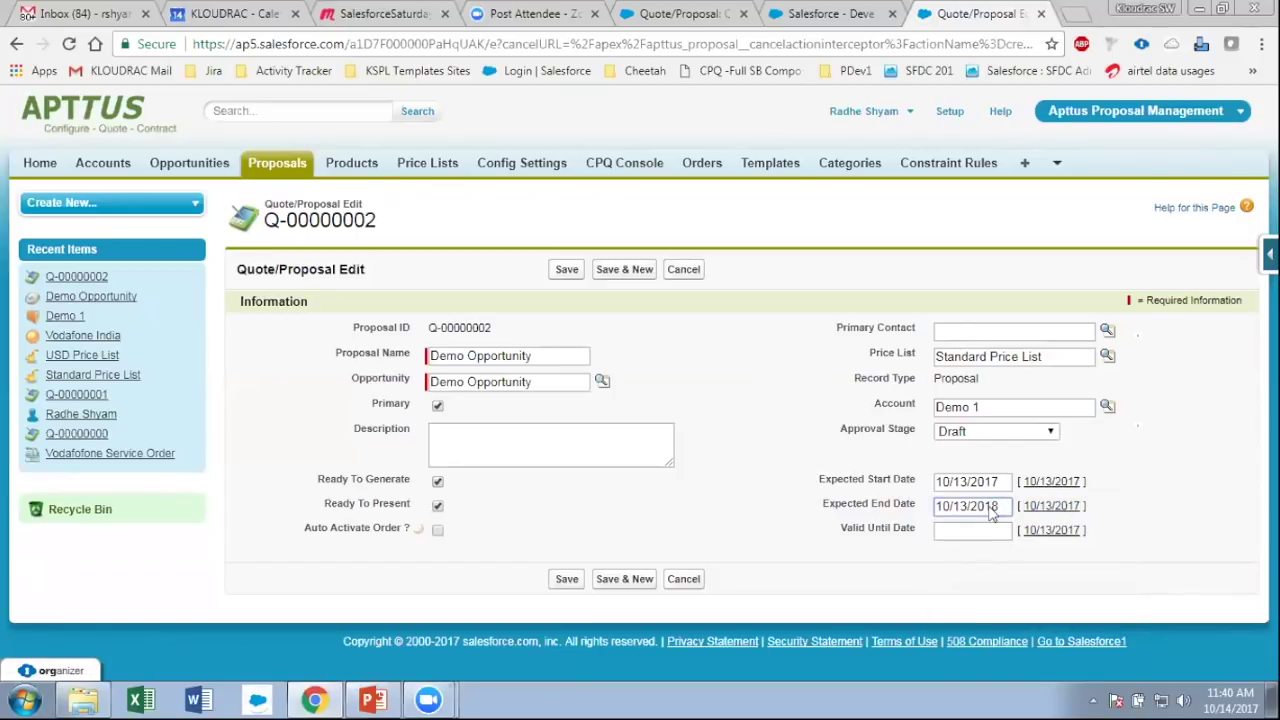
{"action": "left_click", "coordinate": [994, 509]}
{"action": "key", "text": "BackSpace"}
{"action": "type", "text": "2"}
{"action": "left_click", "coordinate": [757, 499]}
- Clear the Ready To Generate and Ready To Present options on the proposal
{"action": "mouse_move", "coordinate": [418, 529]}
{"action": "left_click", "coordinate": [438, 505]}
{"action": "left_click", "coordinate": [438, 505]}
{"action": "left_click", "coordinate": [438, 482]}
{"action": "left_click", "coordinate": [438, 505]}
{"action": "left_click", "coordinate": [768, 557]}
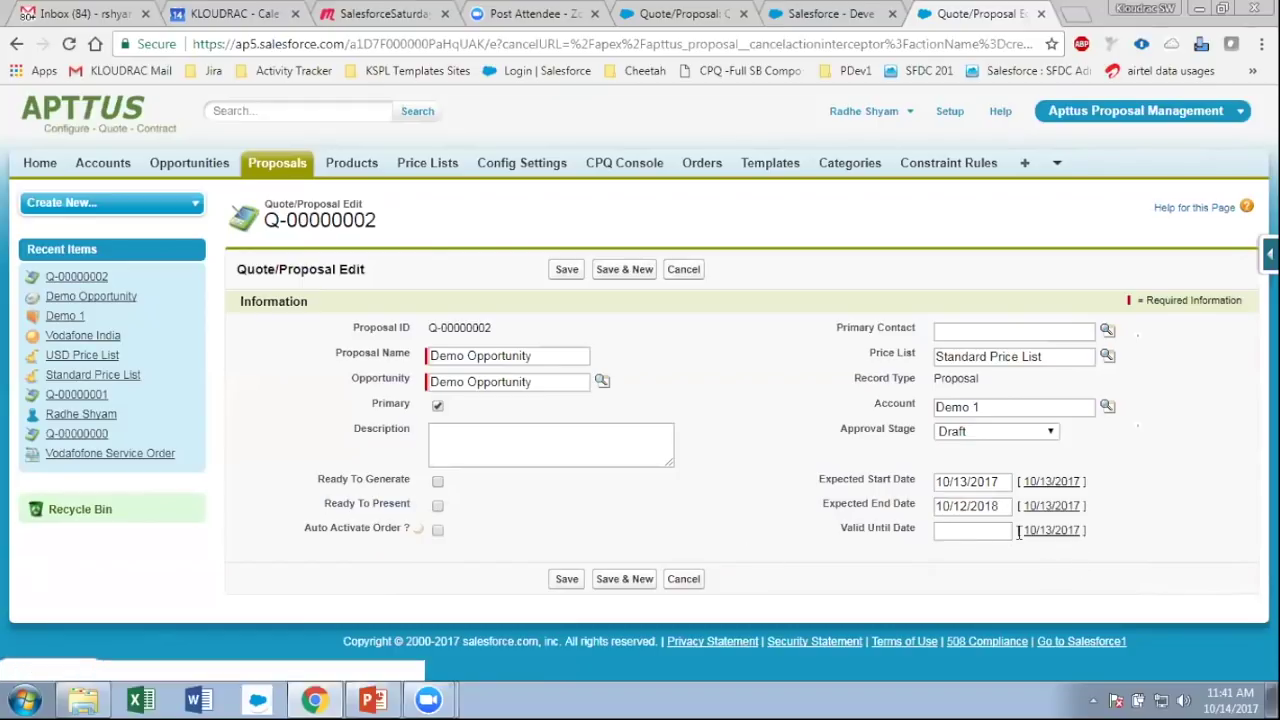
- Set the proposal's valid until date to 11/13/2017
{"action": "left_click", "coordinate": [1051, 530]}
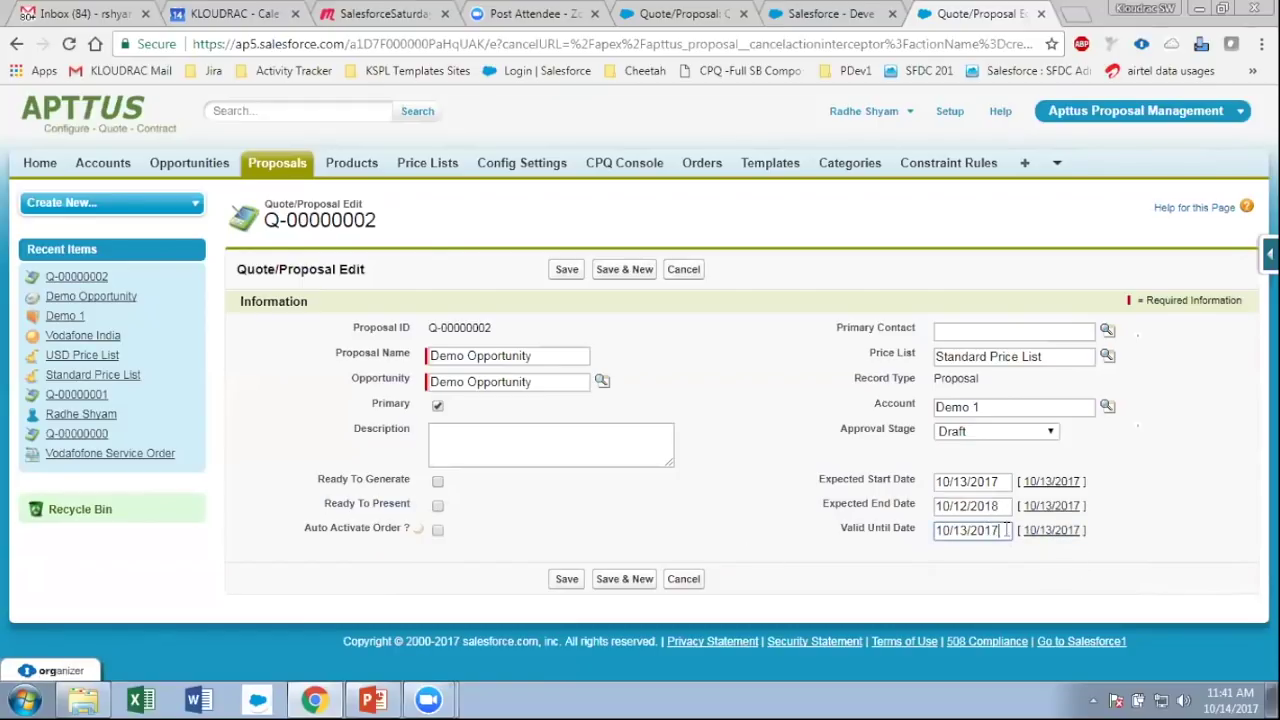
{"action": "left_click", "coordinate": [946, 530]}
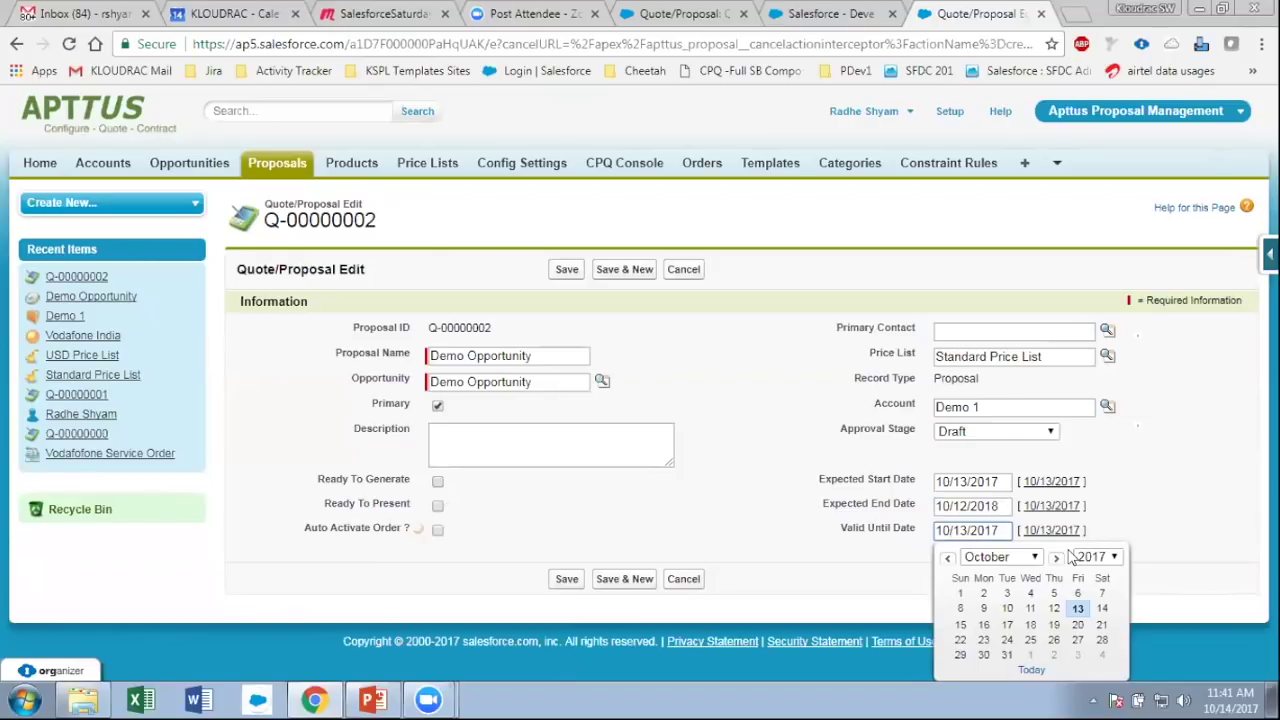
{"action": "key", "text": "BackSpace"}
{"action": "type", "text": "1"}
{"action": "left_click", "coordinate": [745, 532]}
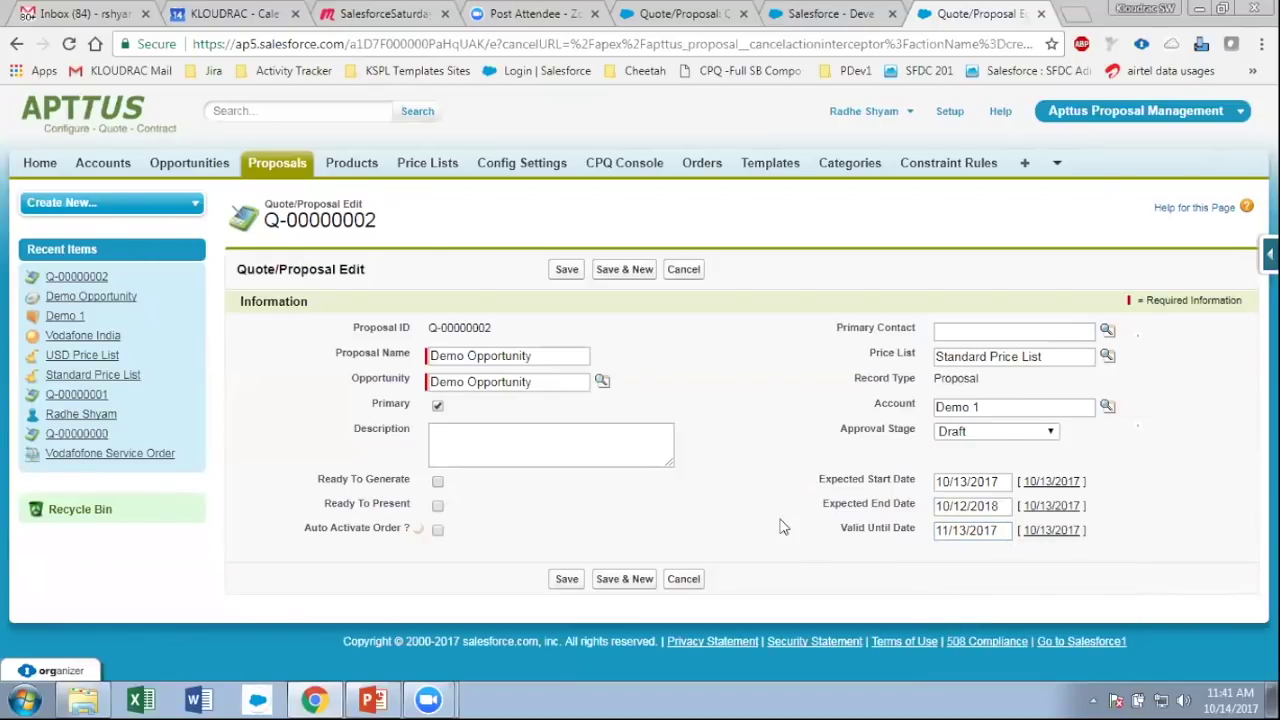
{"action": "left_click", "coordinate": [943, 530]}
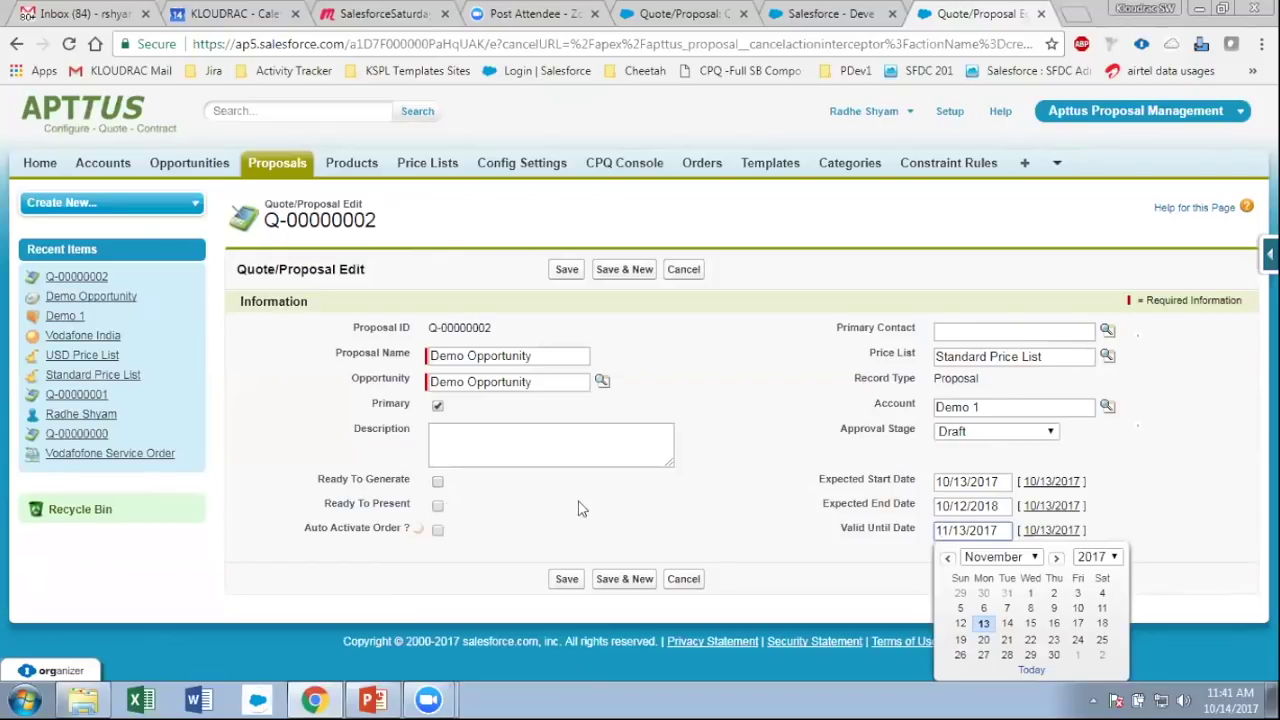
- Rename the proposal to Demo QUOTE and save it
{"action": "left_click", "coordinate": [540, 366]}
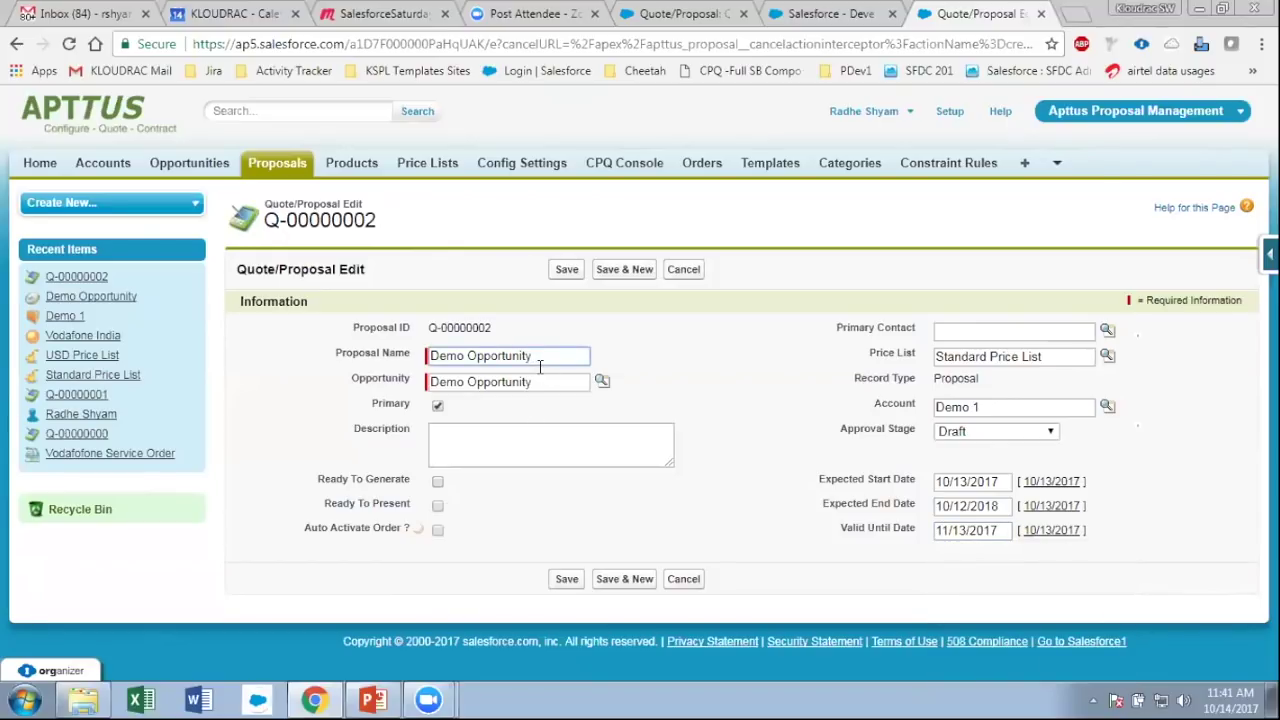
{"action": "key", "text": "BackSpace"}
{"action": "key", "text": "BackSpace"}
{"action": "key", "text": "BackSpace"}
{"action": "key", "text": "BackSpace"}
{"action": "key", "text": "BackSpace"}
{"action": "key", "text": "BackSpace"}
{"action": "key", "text": "BackSpace"}
{"action": "key", "text": "BackSpace"}
{"action": "key", "text": "BackSpace"}
{"action": "key", "text": "BackSpace"}
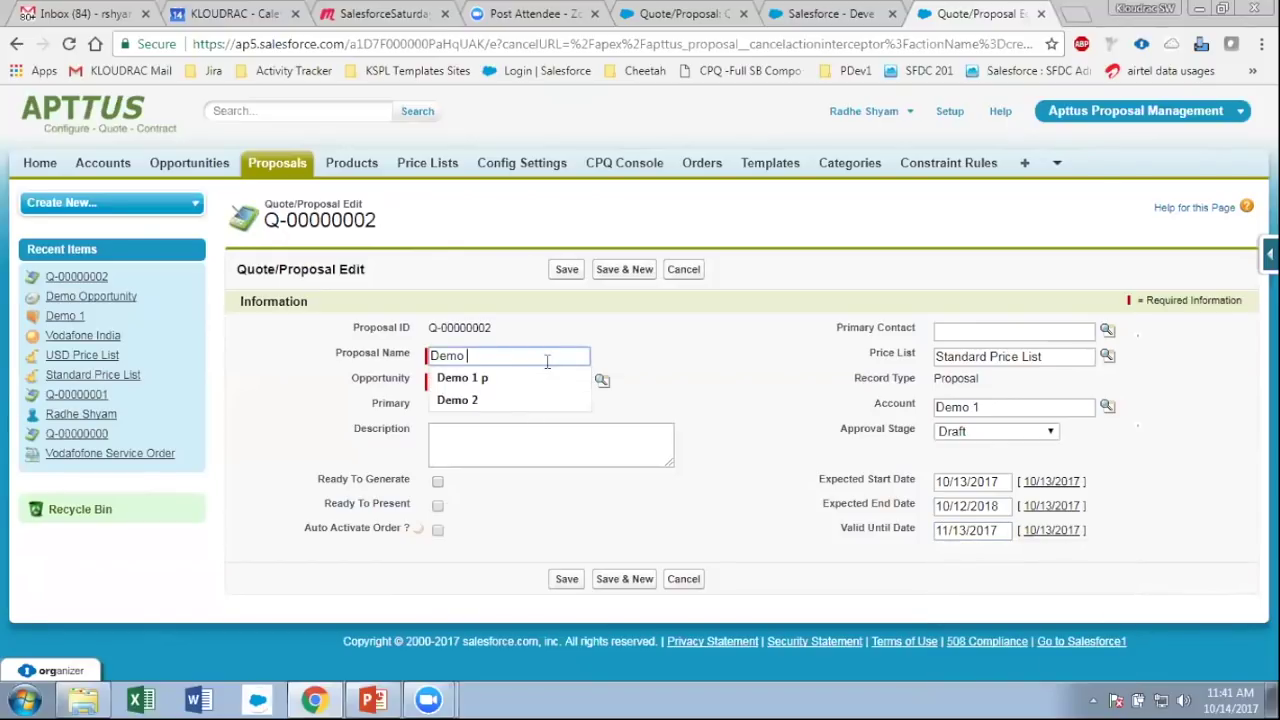
{"action": "type", "text": "QUOTE"}
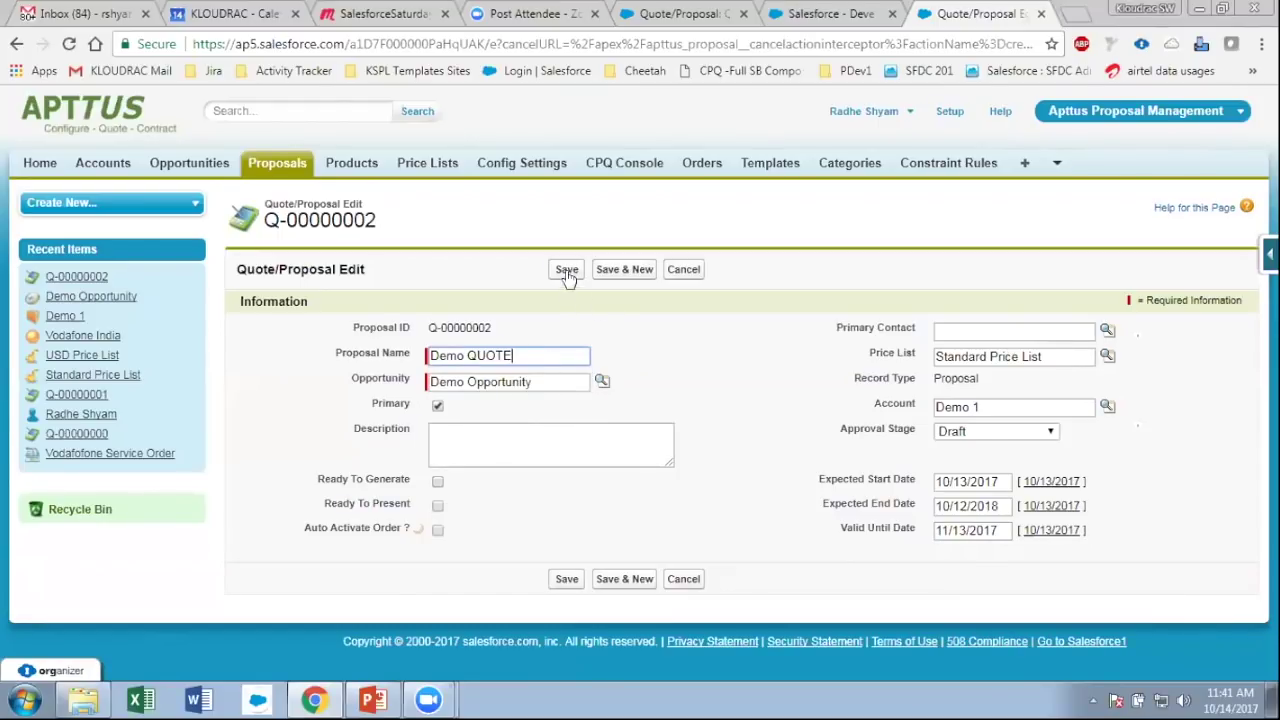
{"action": "left_click", "coordinate": [567, 270]}
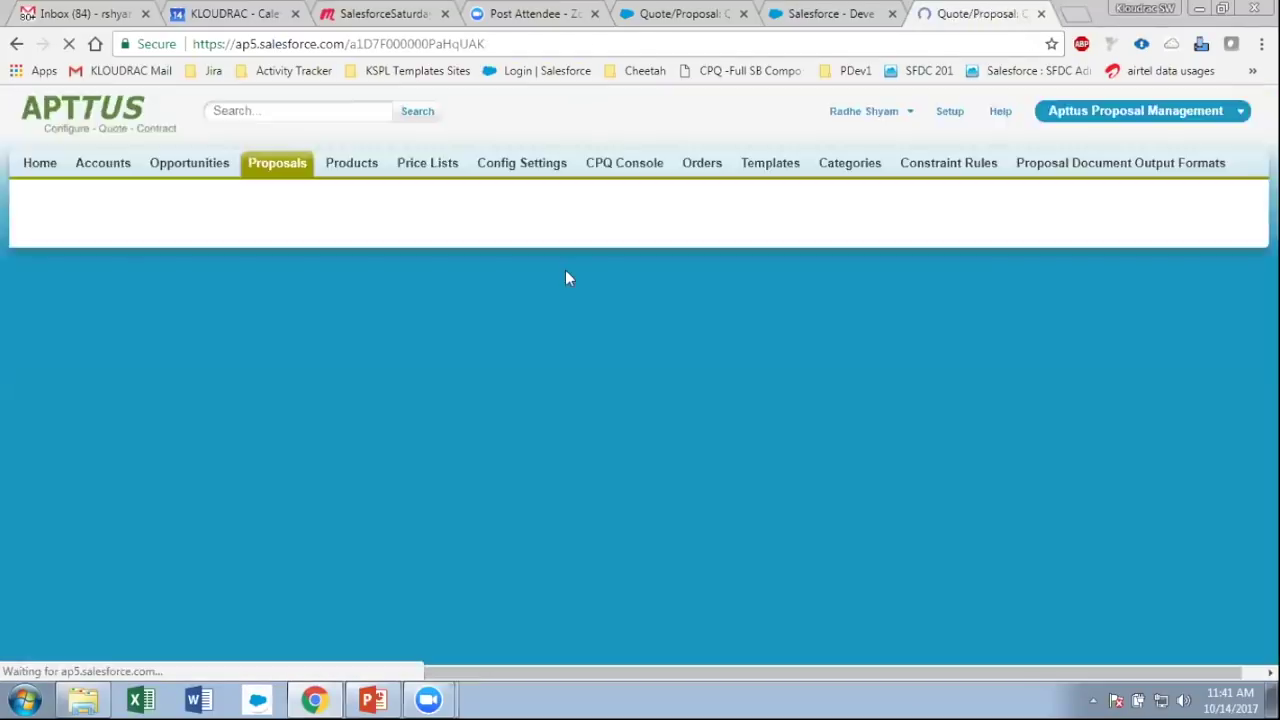
- Look over the saved proposal's details, total net price, available actions and related lists
{"action": "scroll", "coordinate": [606, 408], "scroll_direction": "down", "scroll_amount": 3}
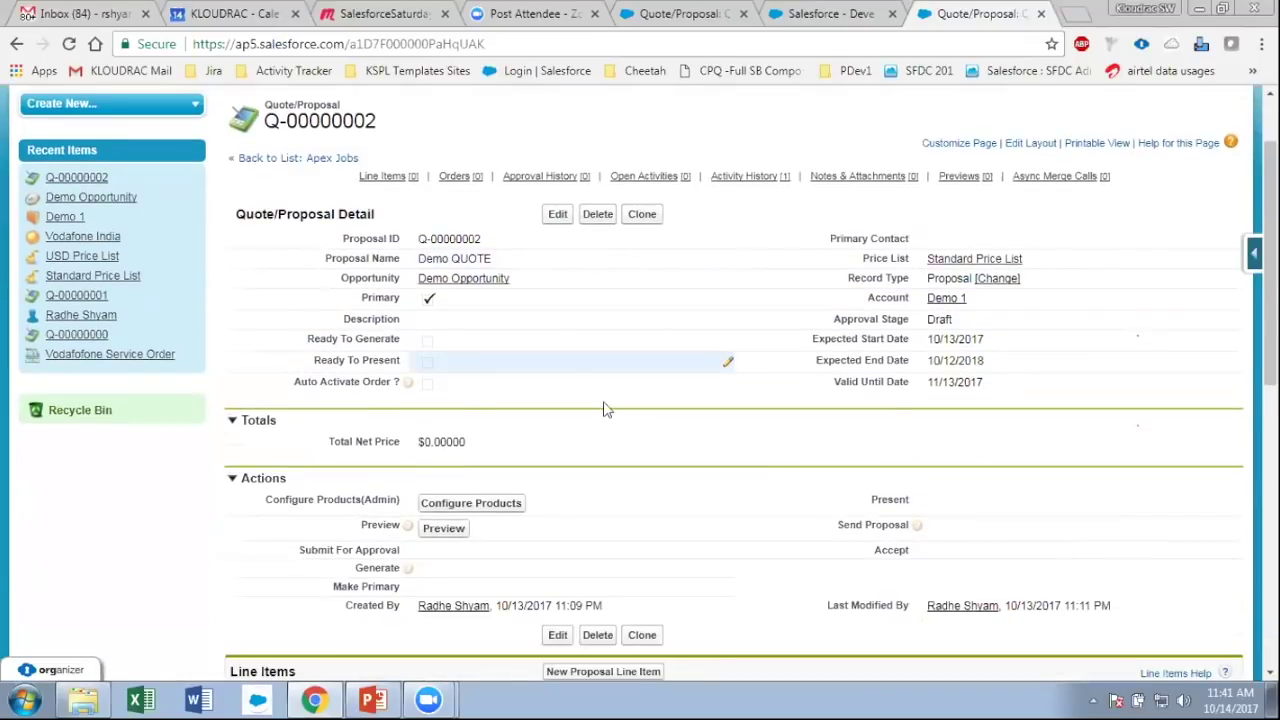
{"action": "scroll", "coordinate": [707, 346], "scroll_direction": "up", "scroll_amount": 1}
{"action": "scroll", "coordinate": [707, 346], "scroll_direction": "up", "scroll_amount": 1}
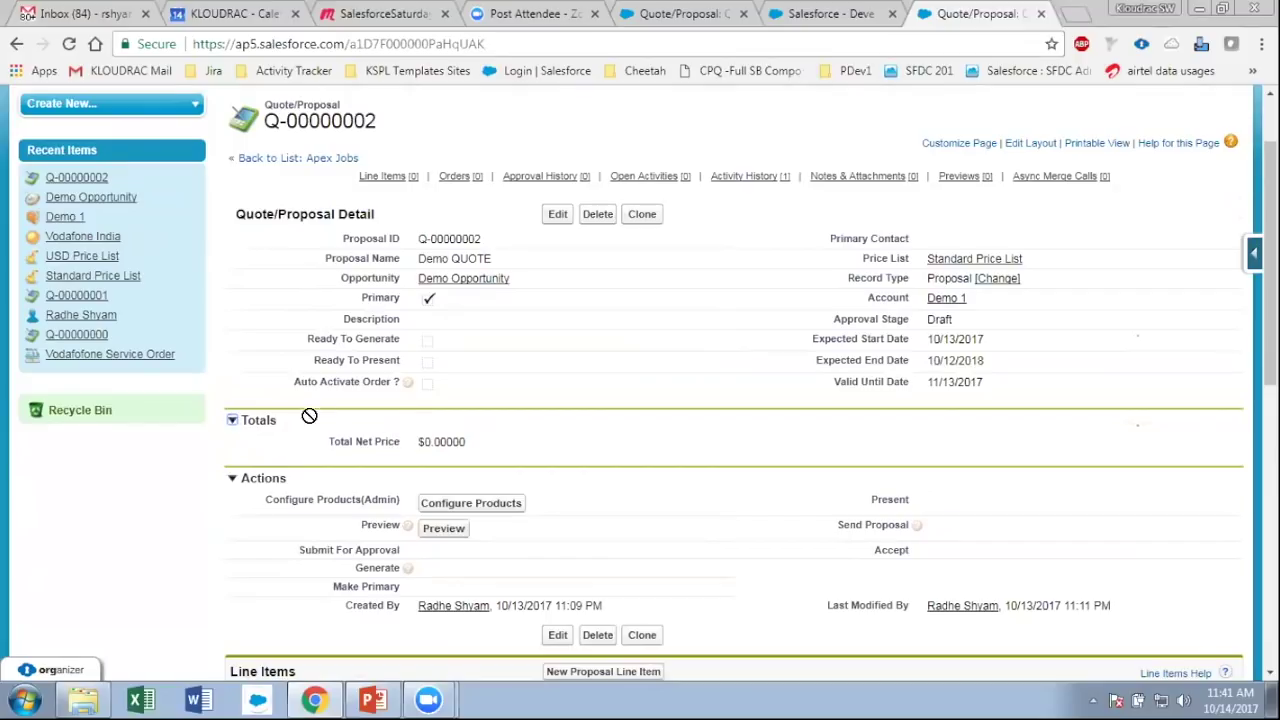
{"action": "left_click_drag", "start_coordinate": [312, 450], "coordinate": [510, 452]}
{"action": "scroll", "coordinate": [682, 448], "scroll_direction": "down", "scroll_amount": 3}
{"action": "scroll", "coordinate": [614, 429], "scroll_direction": "up", "scroll_amount": 2}
{"action": "scroll", "coordinate": [548, 430], "scroll_direction": "down", "scroll_amount": 2}
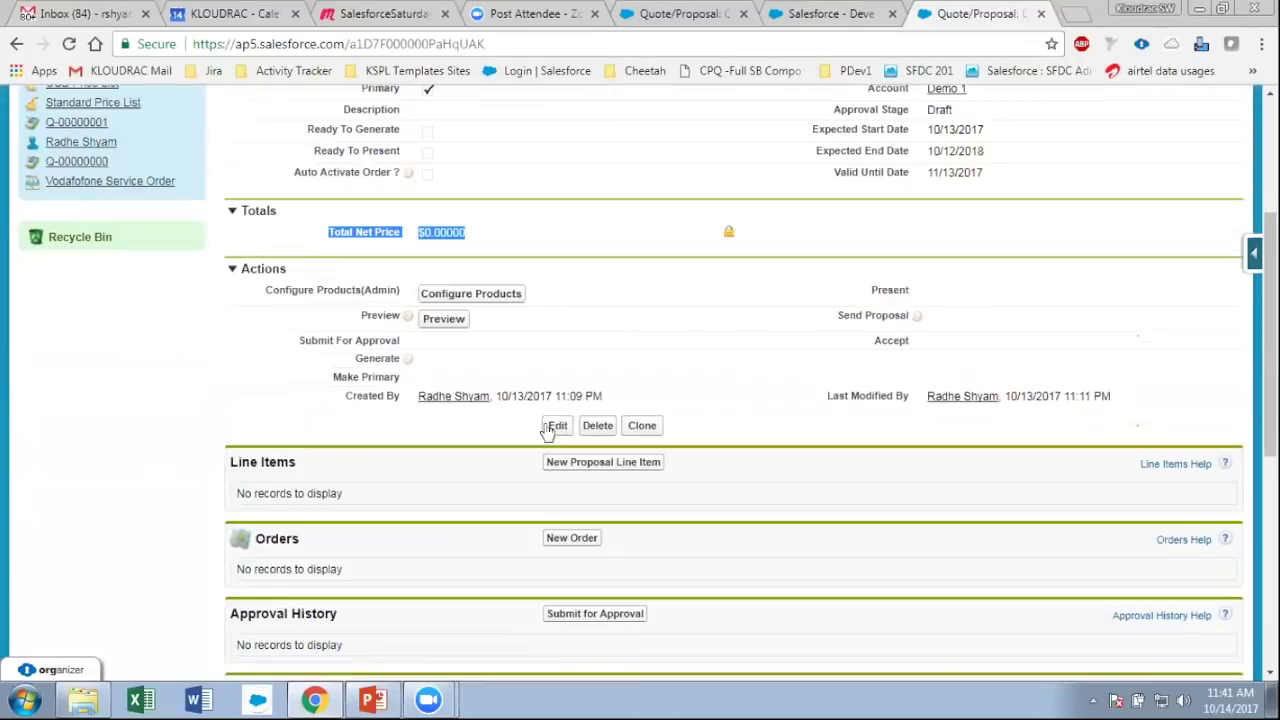
- Examine the proposal's Actions section, including Configure Products, Preview and Submit For Approval
{"action": "scroll", "coordinate": [506, 430], "scroll_direction": "down", "scroll_amount": 2}
{"action": "scroll", "coordinate": [506, 430], "scroll_direction": "up", "scroll_amount": 3}
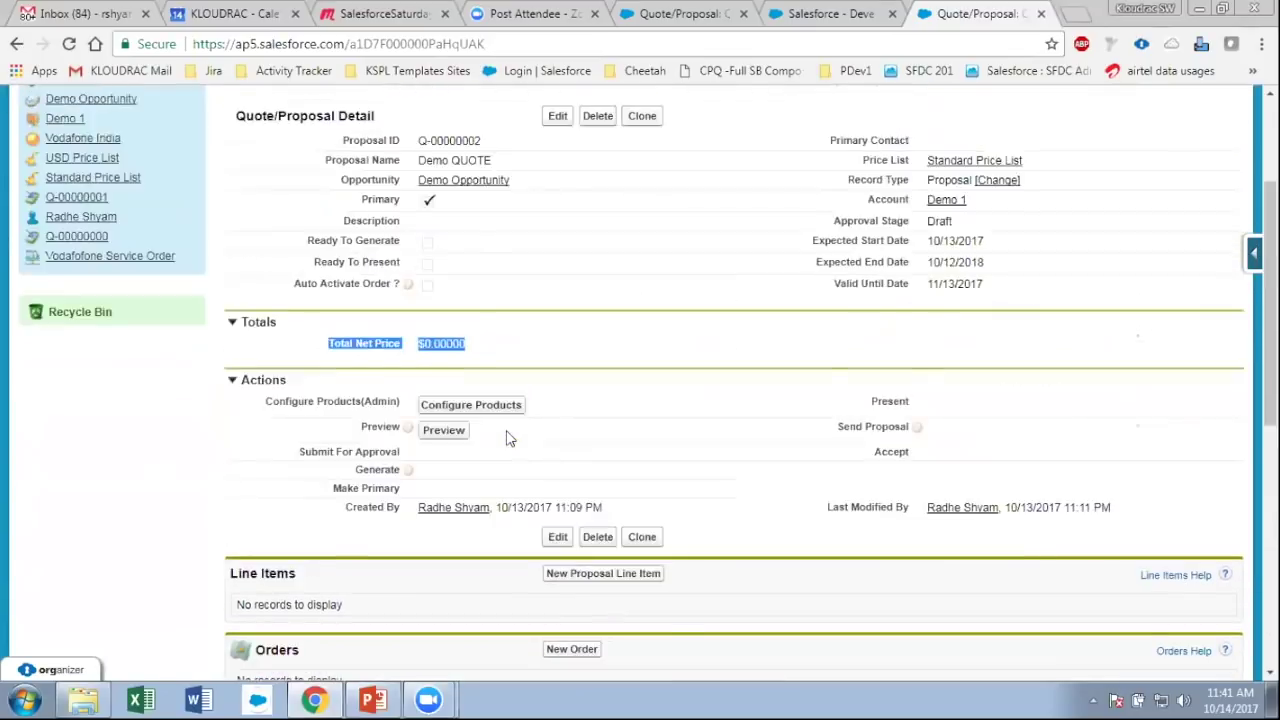
{"action": "scroll", "coordinate": [506, 438], "scroll_direction": "up", "scroll_amount": 1}
{"action": "scroll", "coordinate": [506, 437], "scroll_direction": "up", "scroll_amount": 2}
{"action": "scroll", "coordinate": [508, 434], "scroll_direction": "down", "scroll_amount": 4}
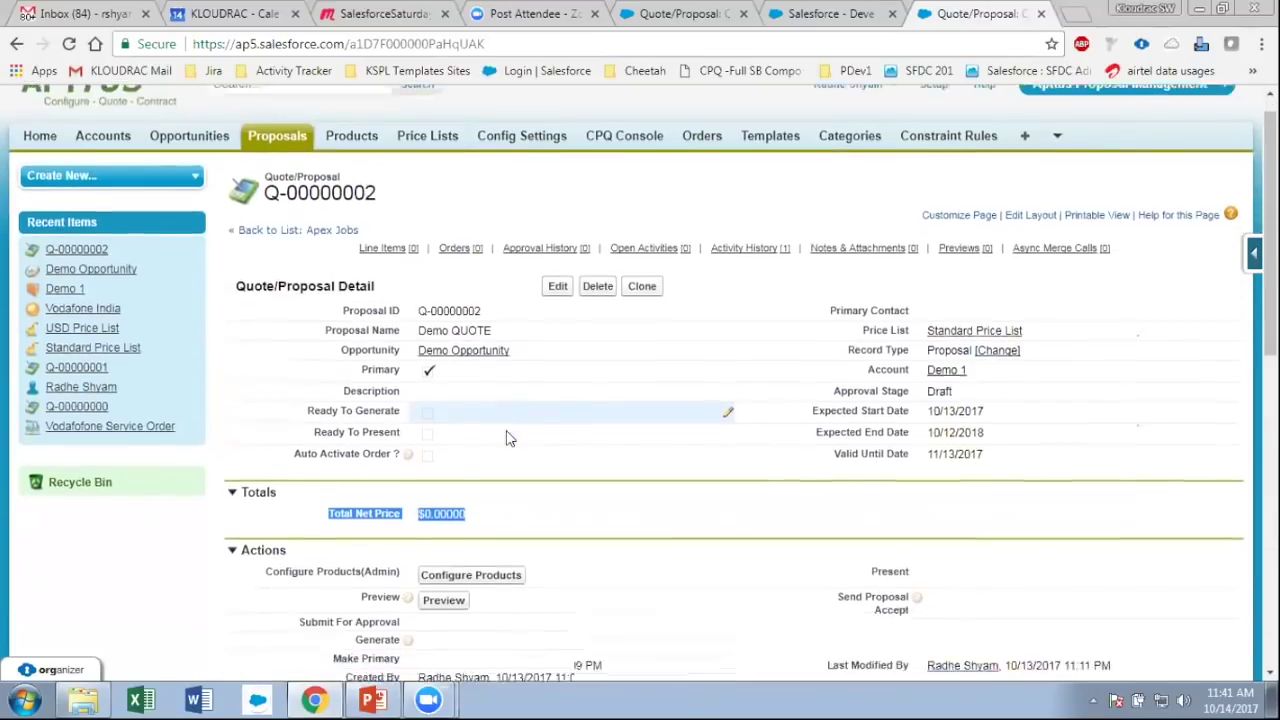
{"action": "left_click", "coordinate": [622, 340]}
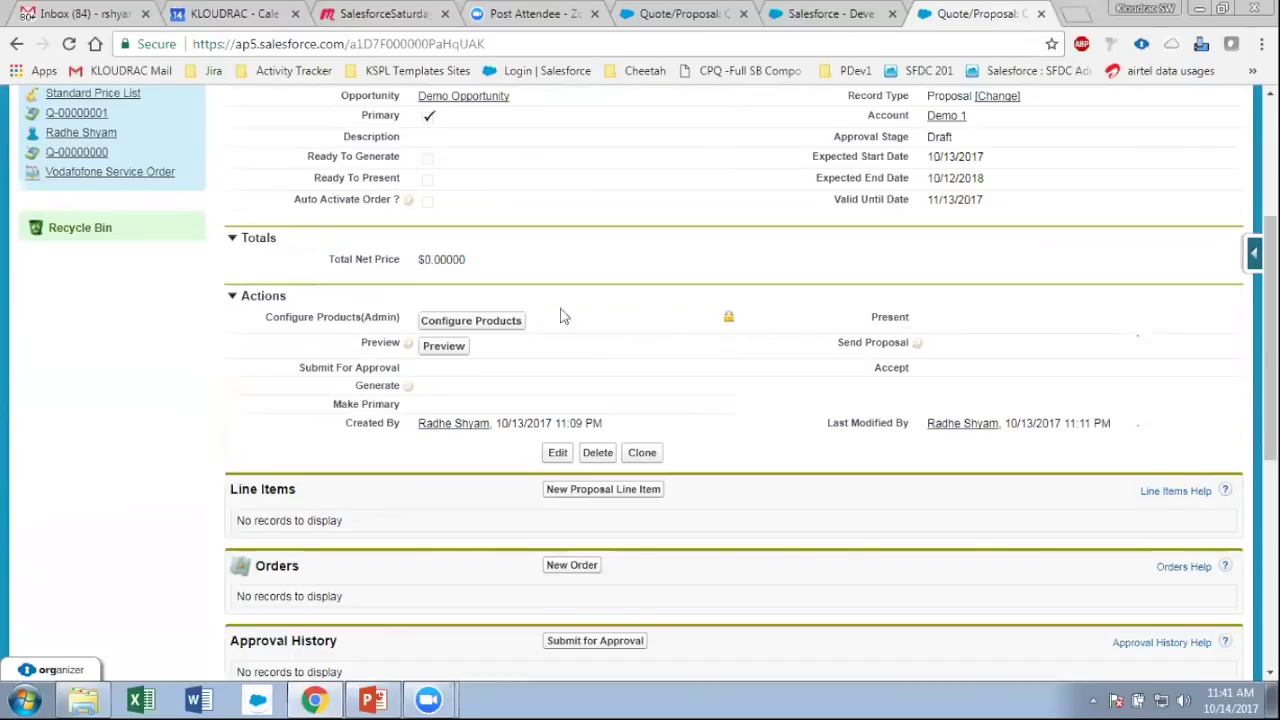
{"action": "left_click", "coordinate": [232, 296]}
{"action": "left_click", "coordinate": [232, 296]}
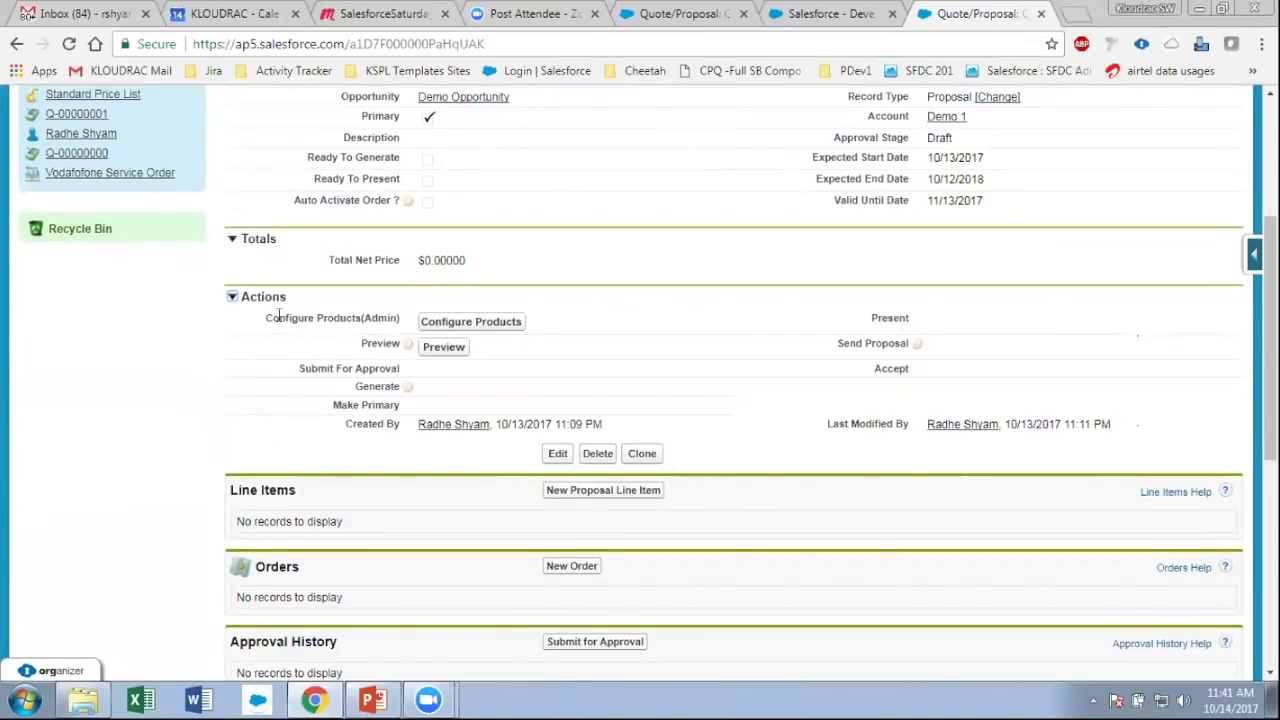
{"action": "left_click_drag", "start_coordinate": [252, 323], "coordinate": [641, 303]}
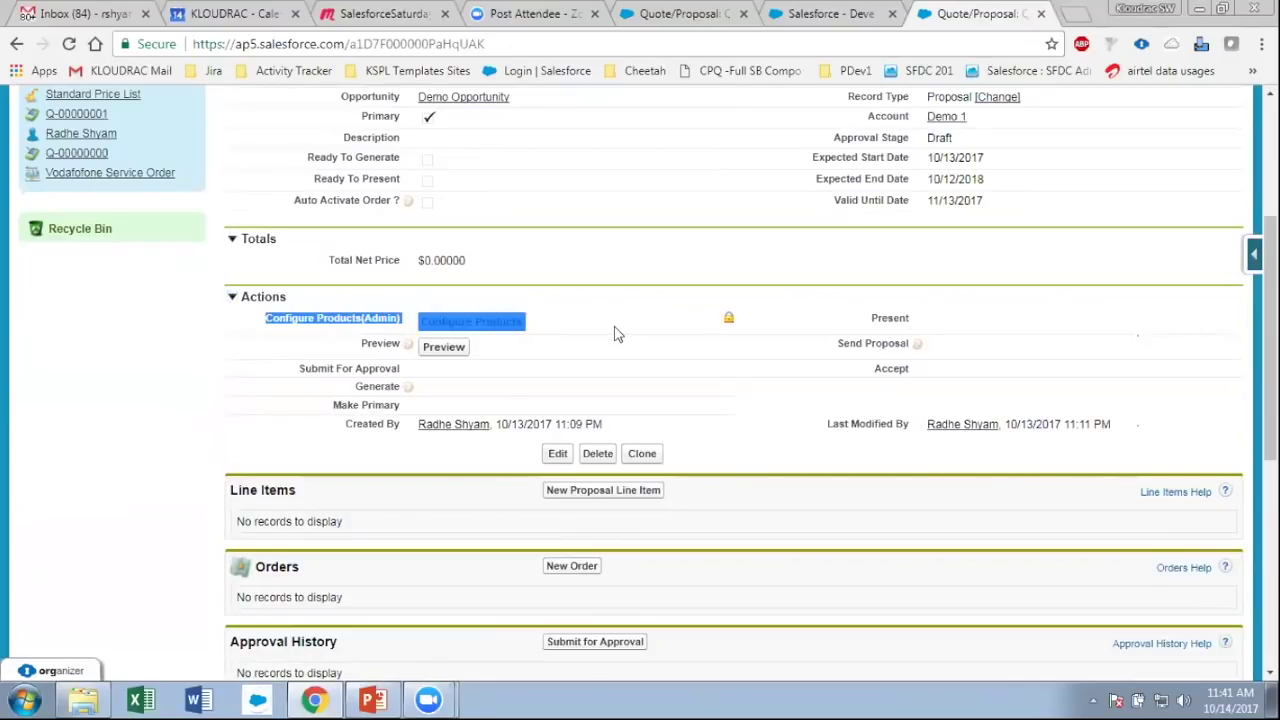
{"action": "left_click", "coordinate": [615, 335]}
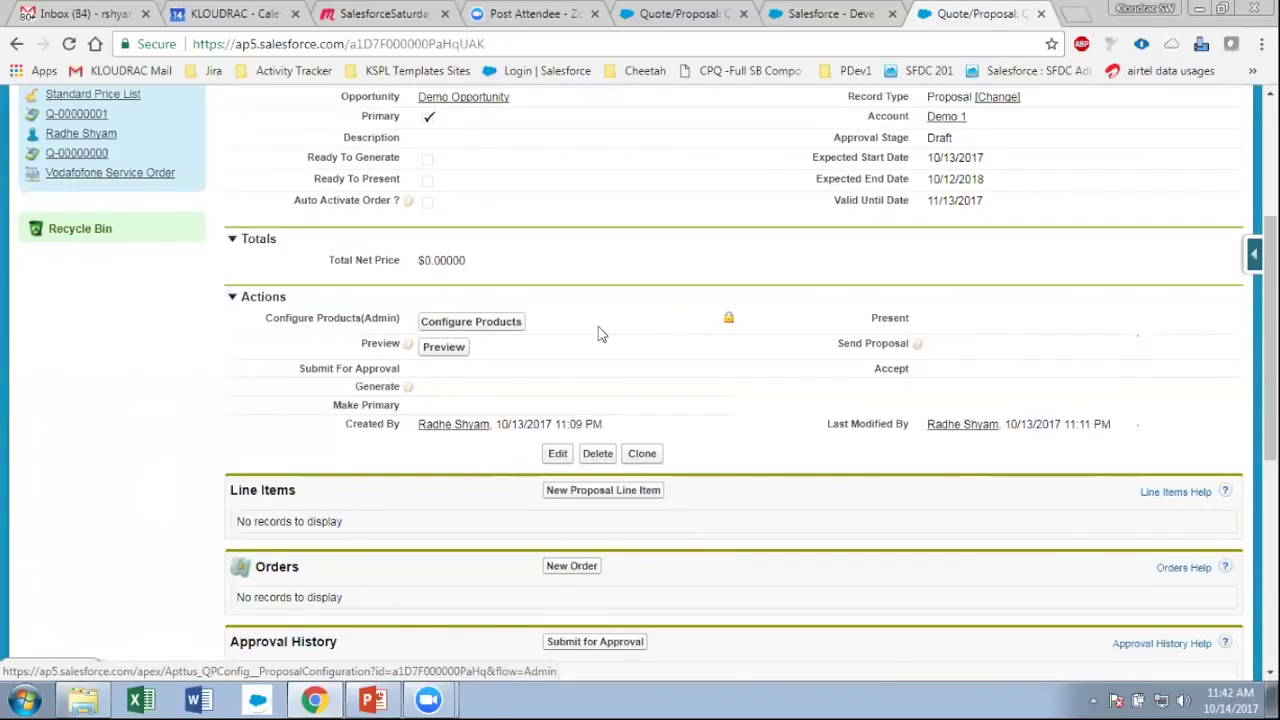
{"action": "double_click", "coordinate": [409, 345]}
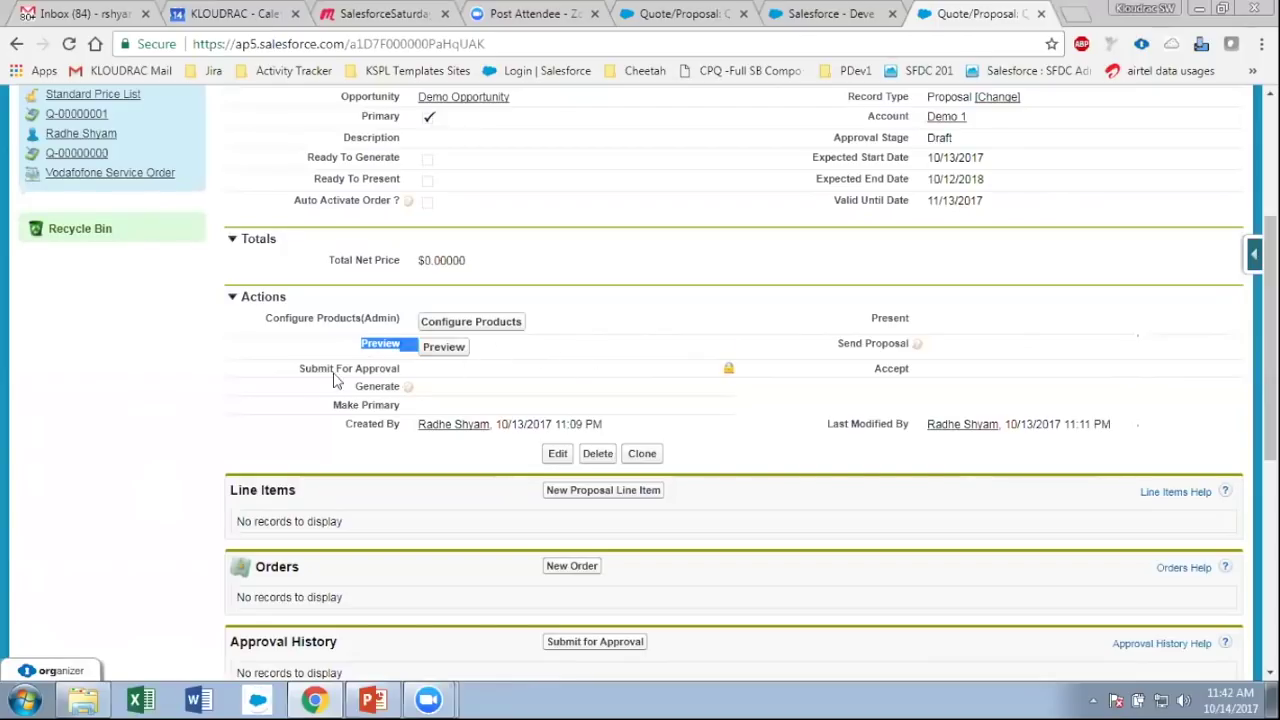
{"action": "left_click_drag", "start_coordinate": [298, 369], "coordinate": [490, 382]}
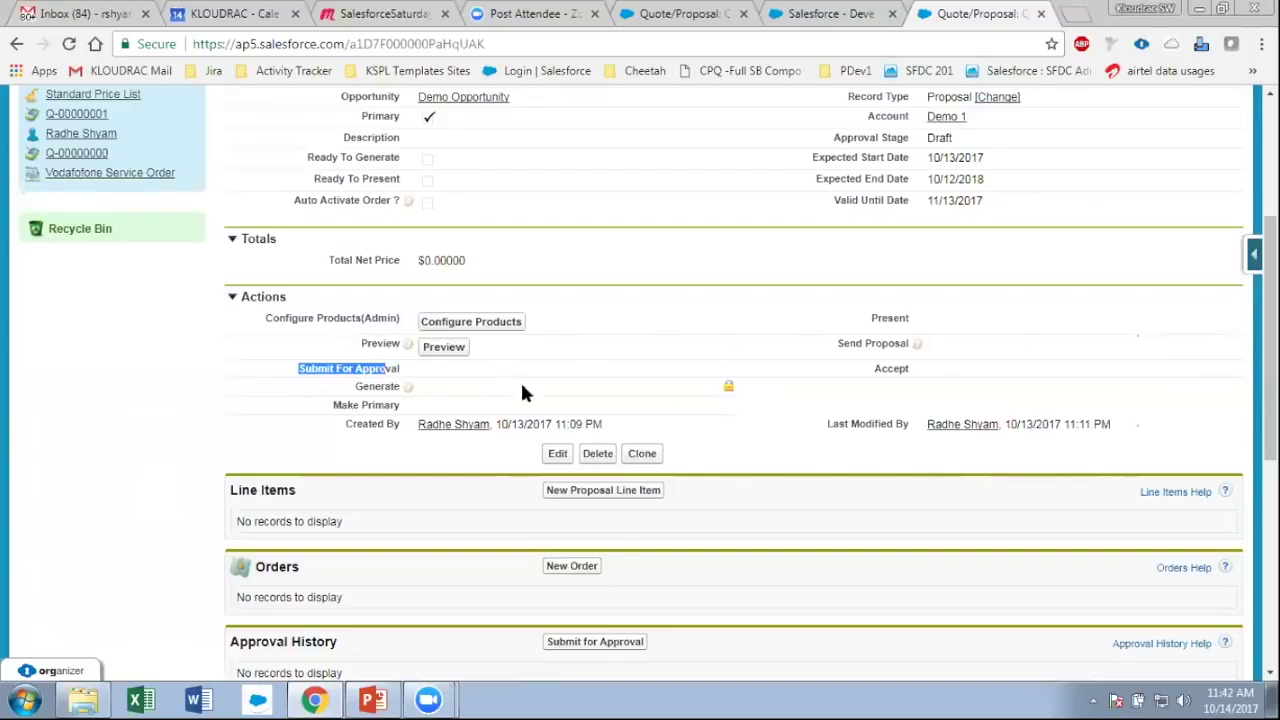
- Check the proposal's Approval Stage field and try to edit its value inline
{"action": "scroll", "coordinate": [966, 289], "scroll_direction": "up", "scroll_amount": 1}
{"action": "left_click_drag", "start_coordinate": [832, 230], "coordinate": [913, 235]}
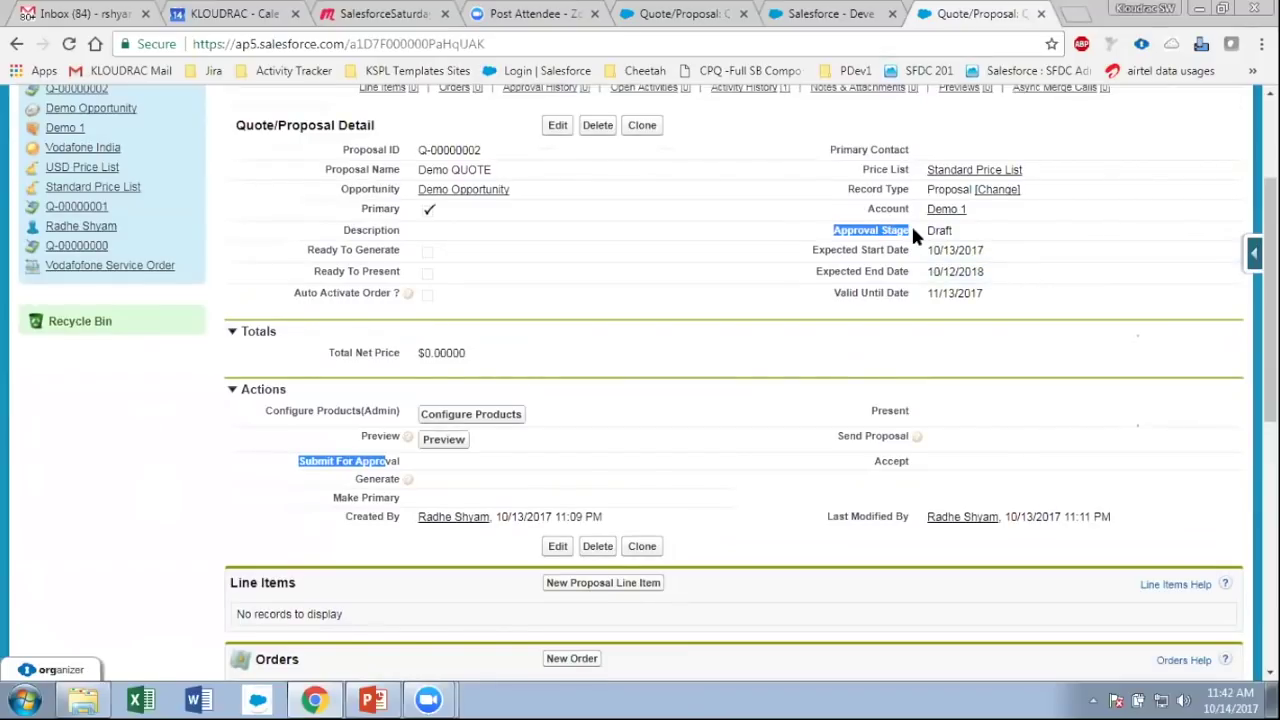
{"action": "left_click", "coordinate": [965, 233]}
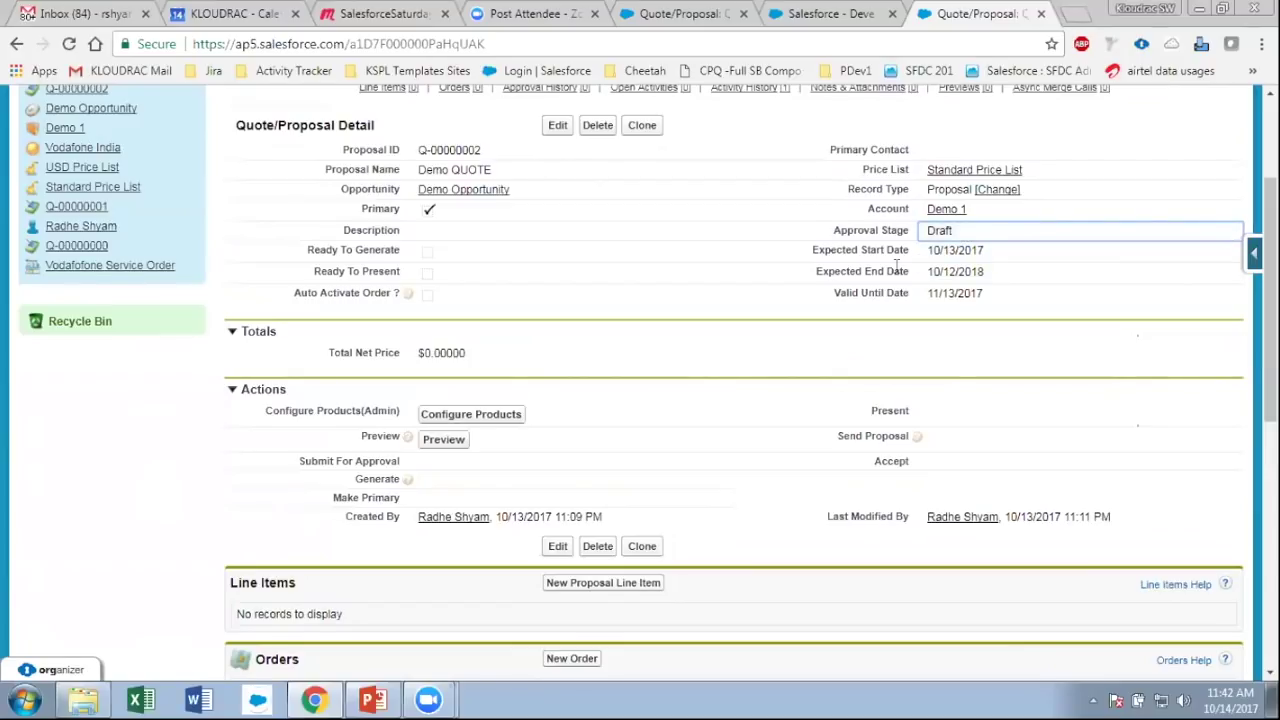
{"action": "scroll", "coordinate": [705, 353], "scroll_direction": "up", "scroll_amount": 1}
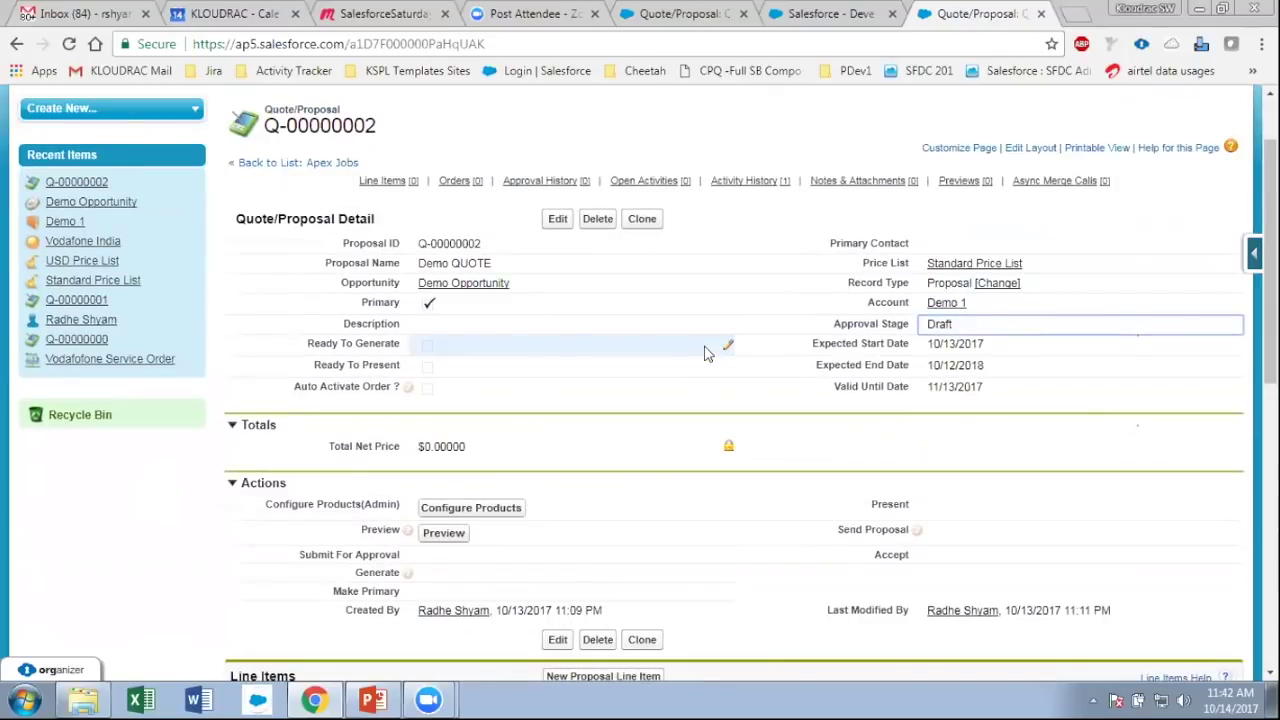
{"action": "scroll", "coordinate": [705, 351], "scroll_direction": "up", "scroll_amount": 1}
{"action": "scroll", "coordinate": [725, 334], "scroll_direction": "down", "scroll_amount": 2}
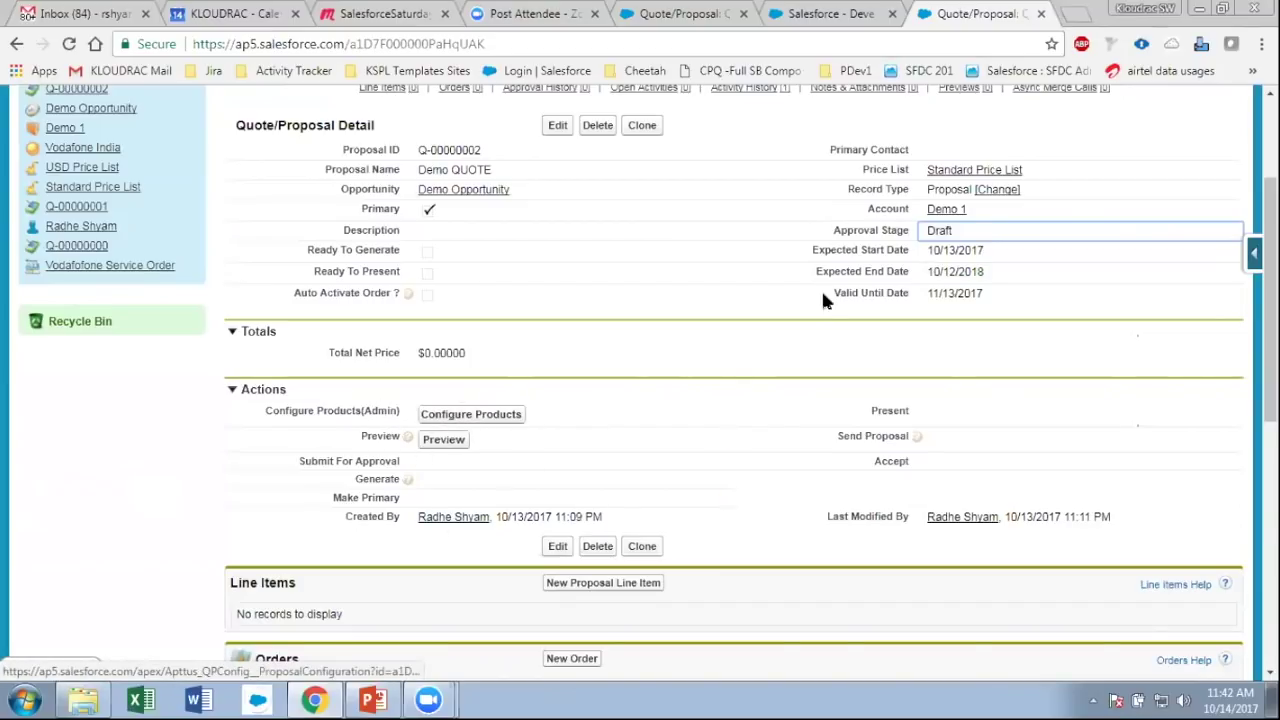
{"action": "double_click", "coordinate": [937, 229]}
{"action": "left_click", "coordinate": [953, 238]}
{"action": "left_click", "coordinate": [953, 240]}
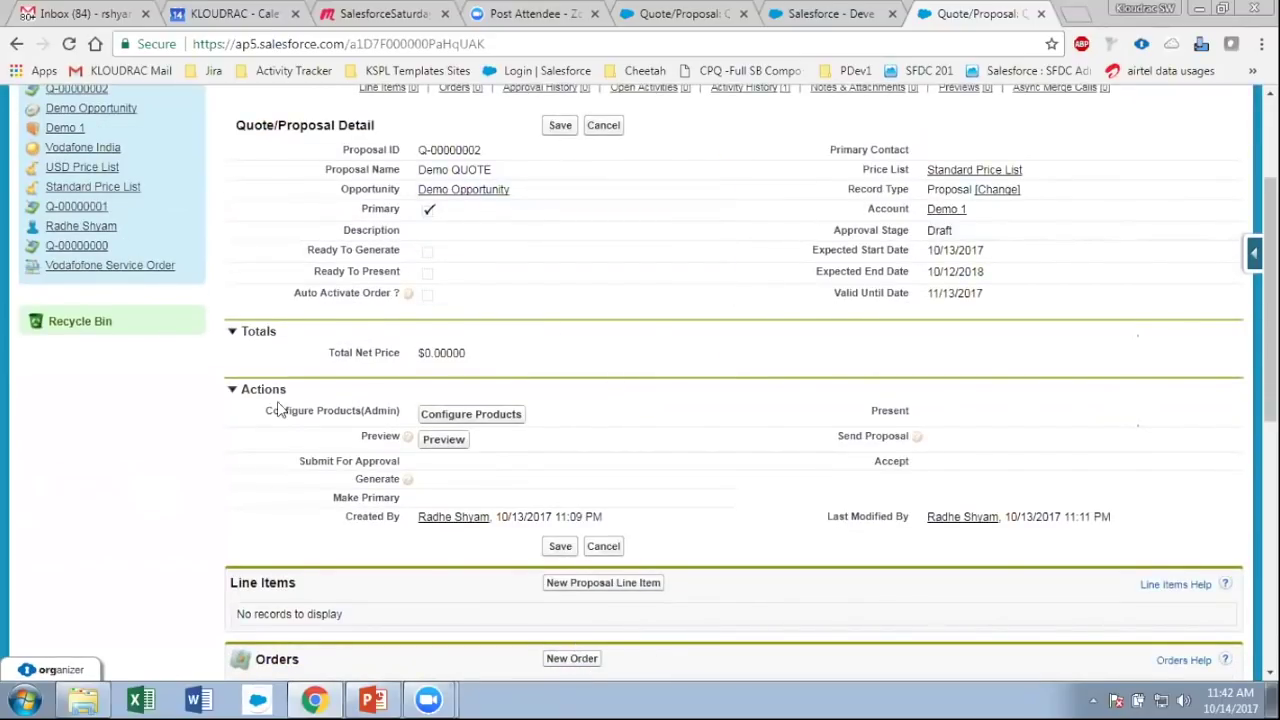
- Open product configuration for the proposal and browse the catalog's Vodafone India and Favorites categories
{"action": "left_click", "coordinate": [497, 418]}
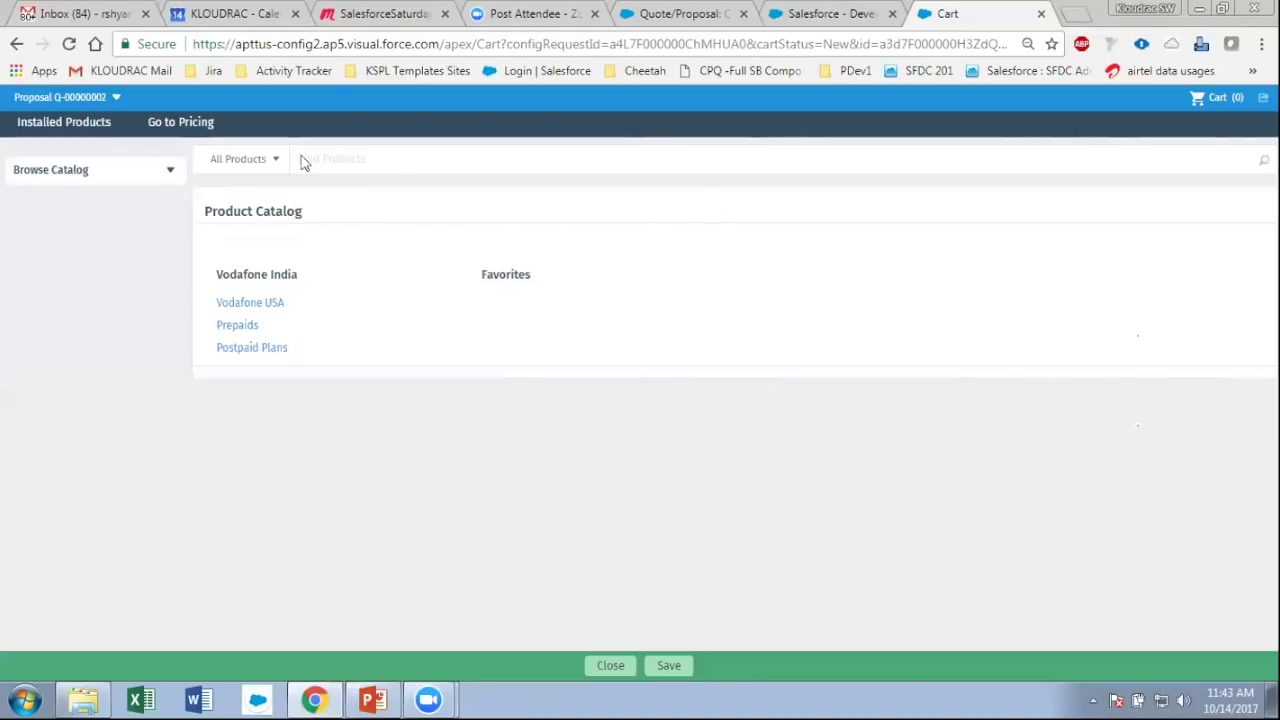
{"action": "mouse_move", "coordinate": [140, 163]}
{"action": "mouse_move", "coordinate": [117, 206]}
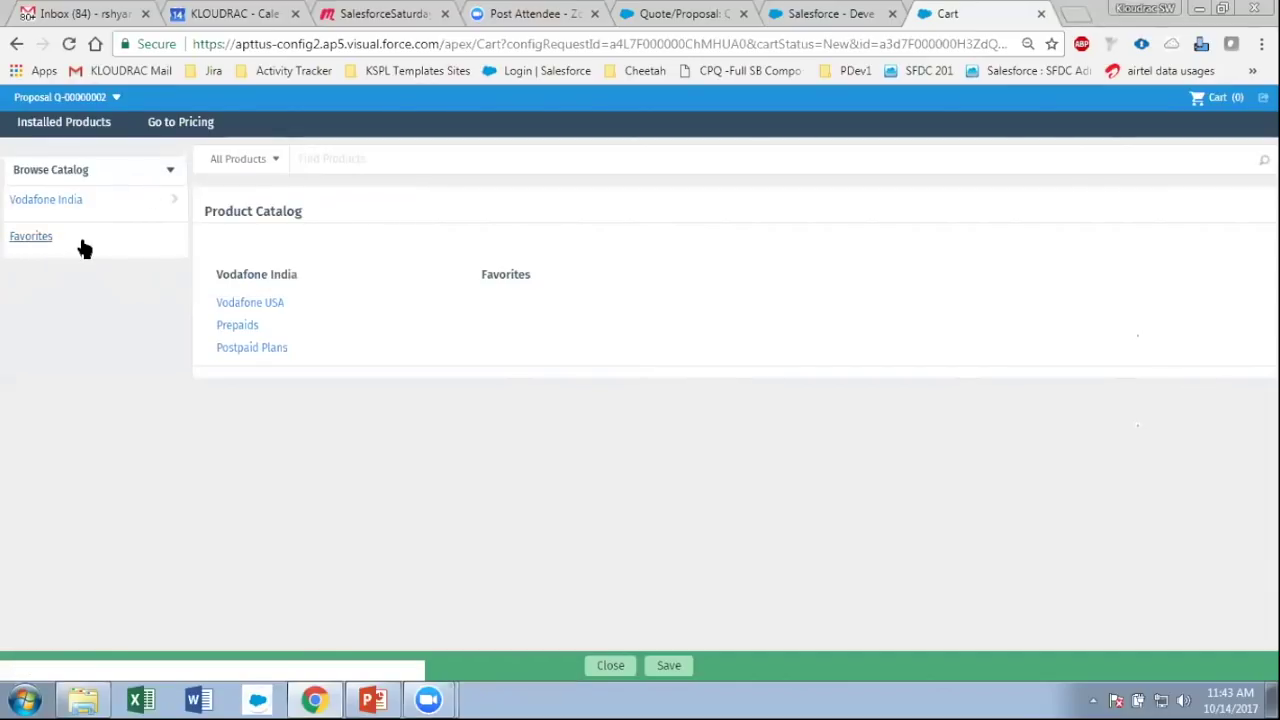
{"action": "left_click", "coordinate": [42, 240]}
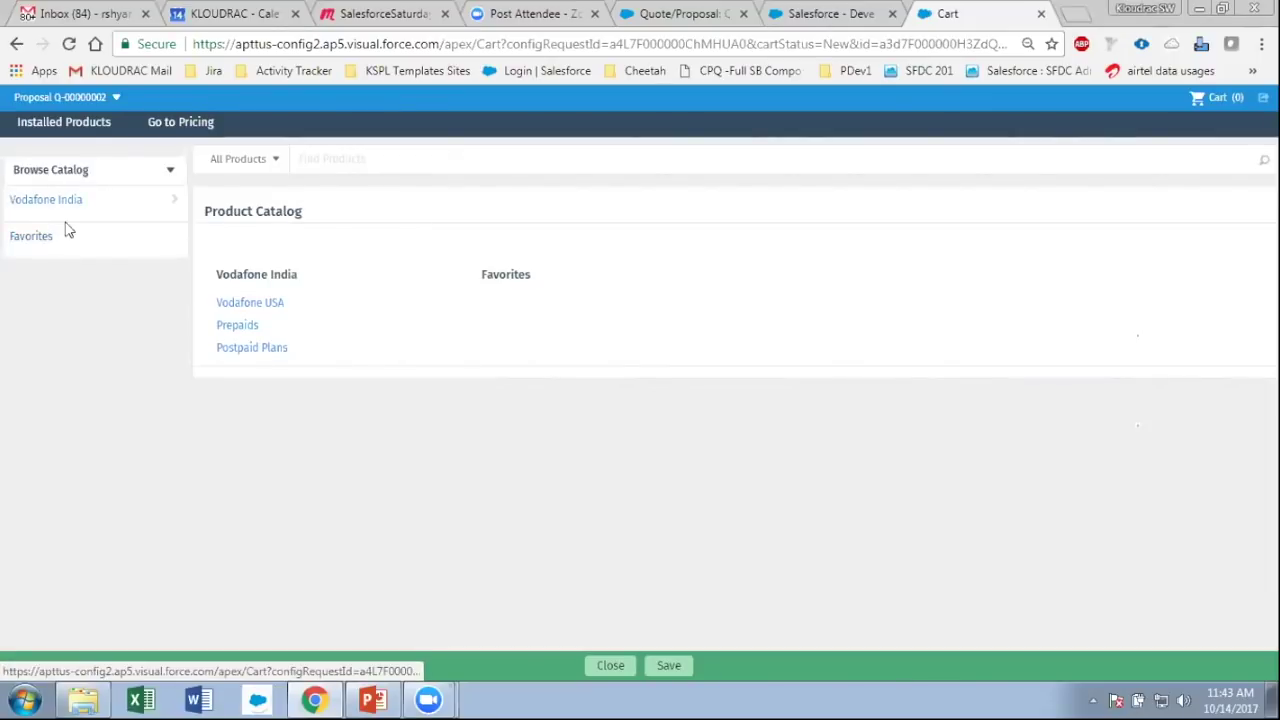
{"action": "left_click", "coordinate": [40, 240]}
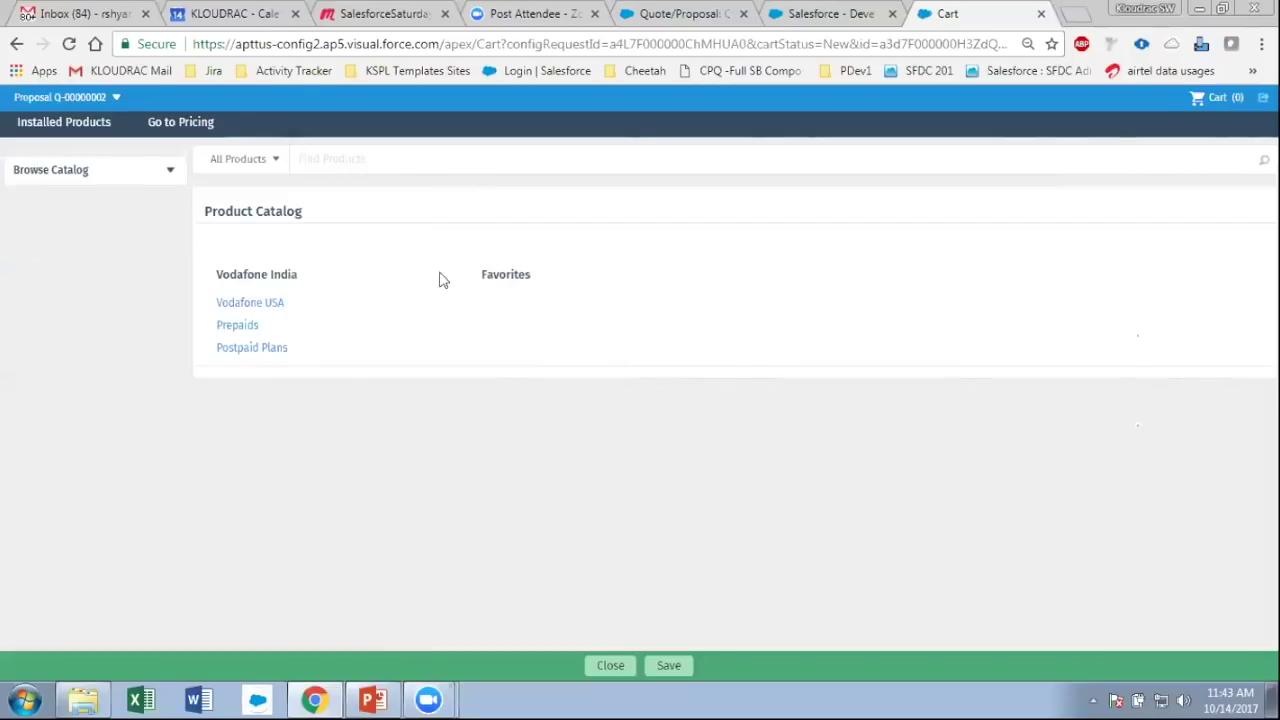
{"action": "left_click", "coordinate": [120, 171]}
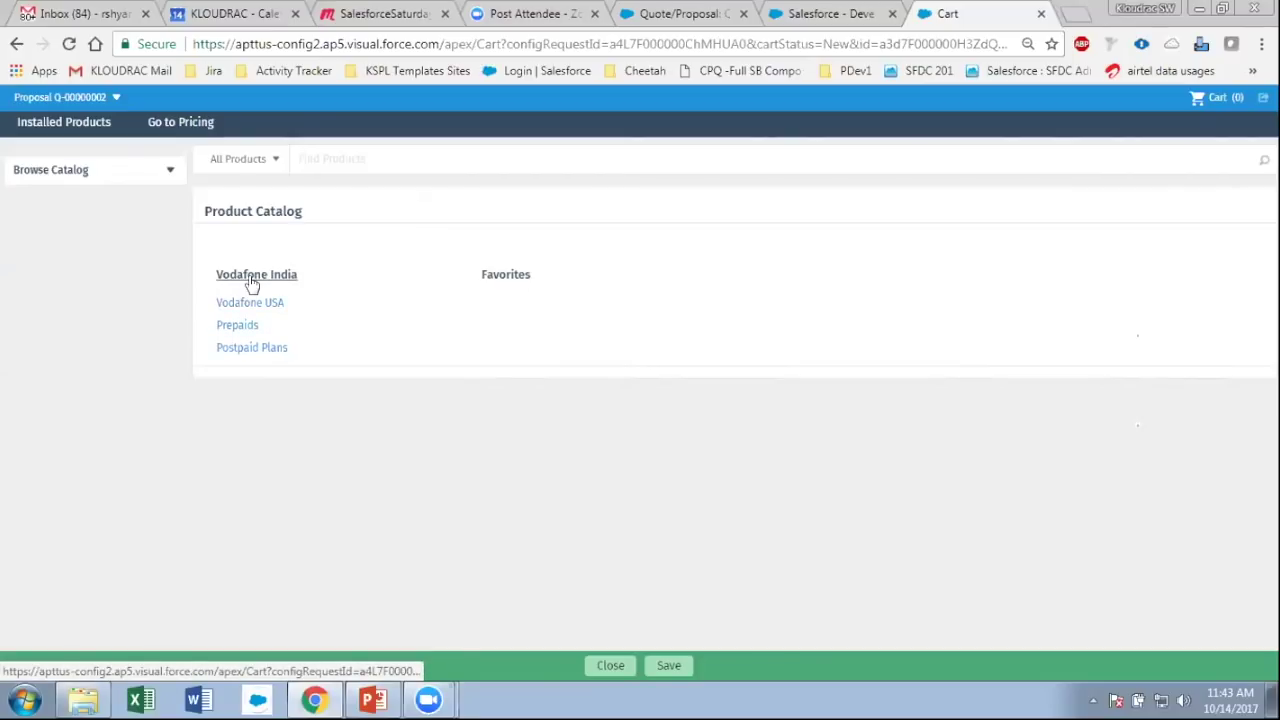
- Open the Vodafone India category and look through its product list with standard prices
{"action": "left_click", "coordinate": [252, 285]}
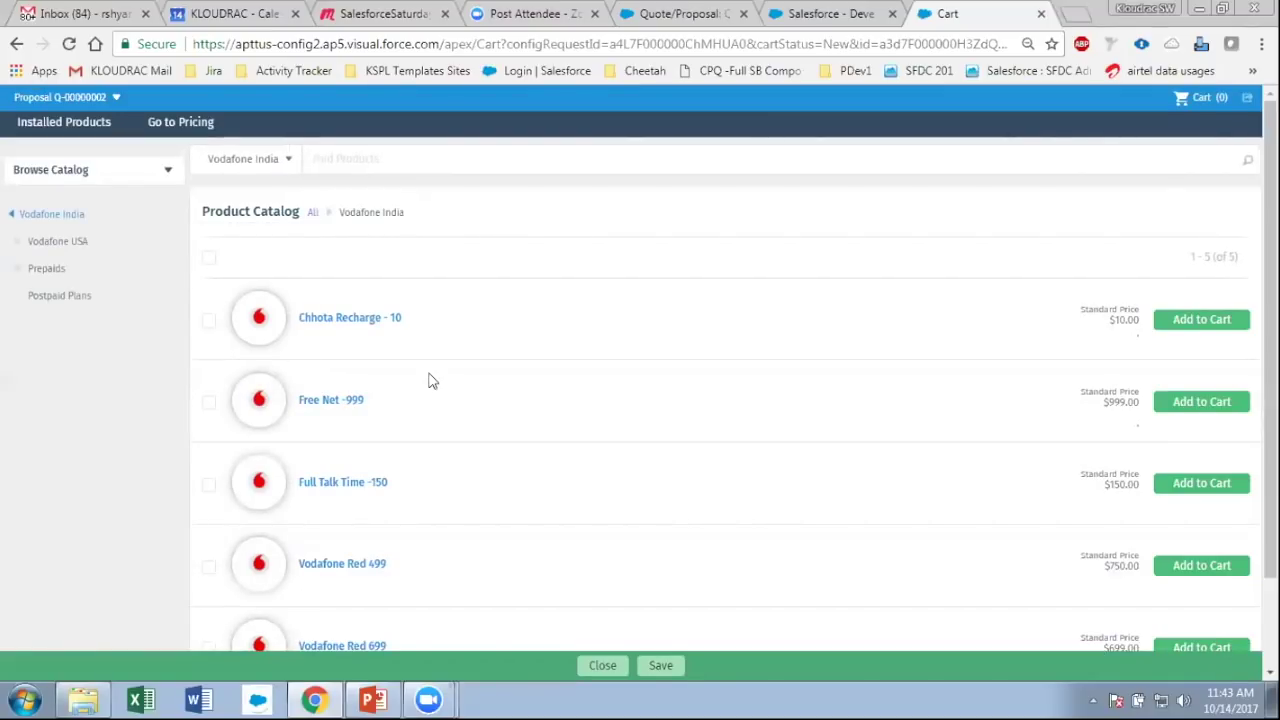
{"action": "scroll", "coordinate": [430, 380], "scroll_direction": "down", "scroll_amount": 1}
{"action": "scroll", "coordinate": [430, 380], "scroll_direction": "up", "scroll_amount": 1}
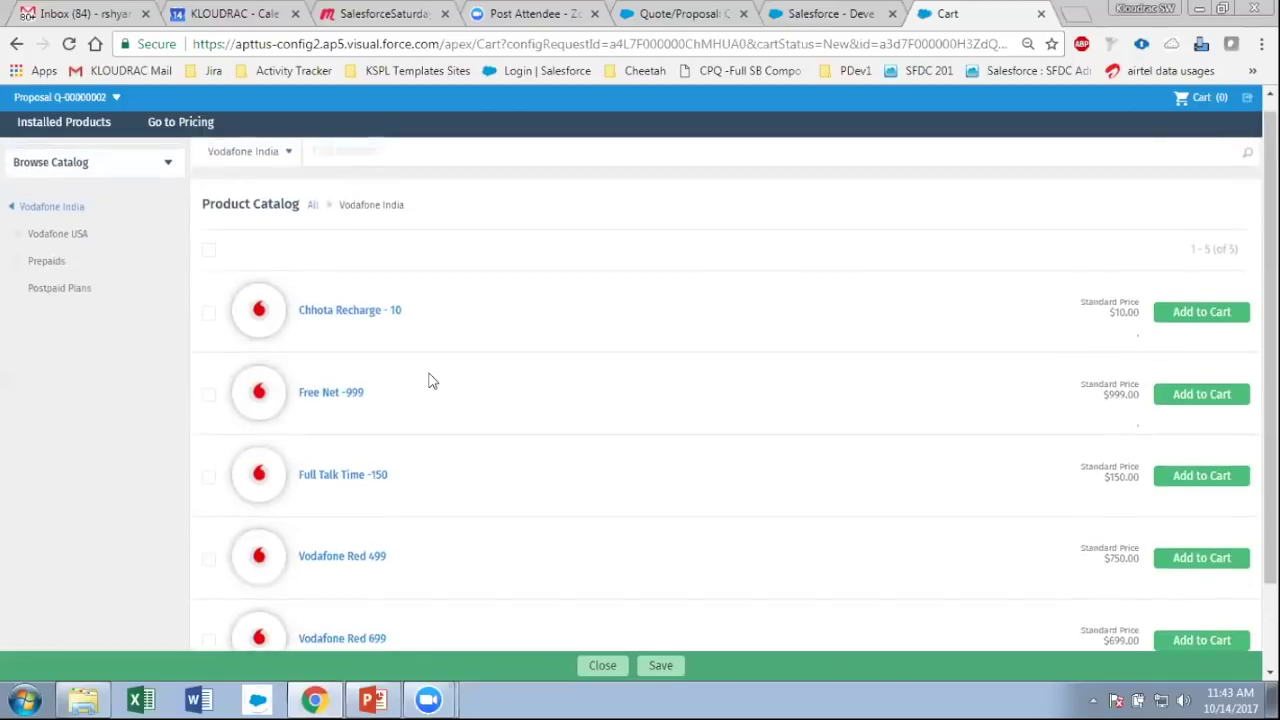
- Add Free Net -999 to the cart from the Internet Packs category under Prepaids
{"action": "left_click", "coordinate": [43, 277]}
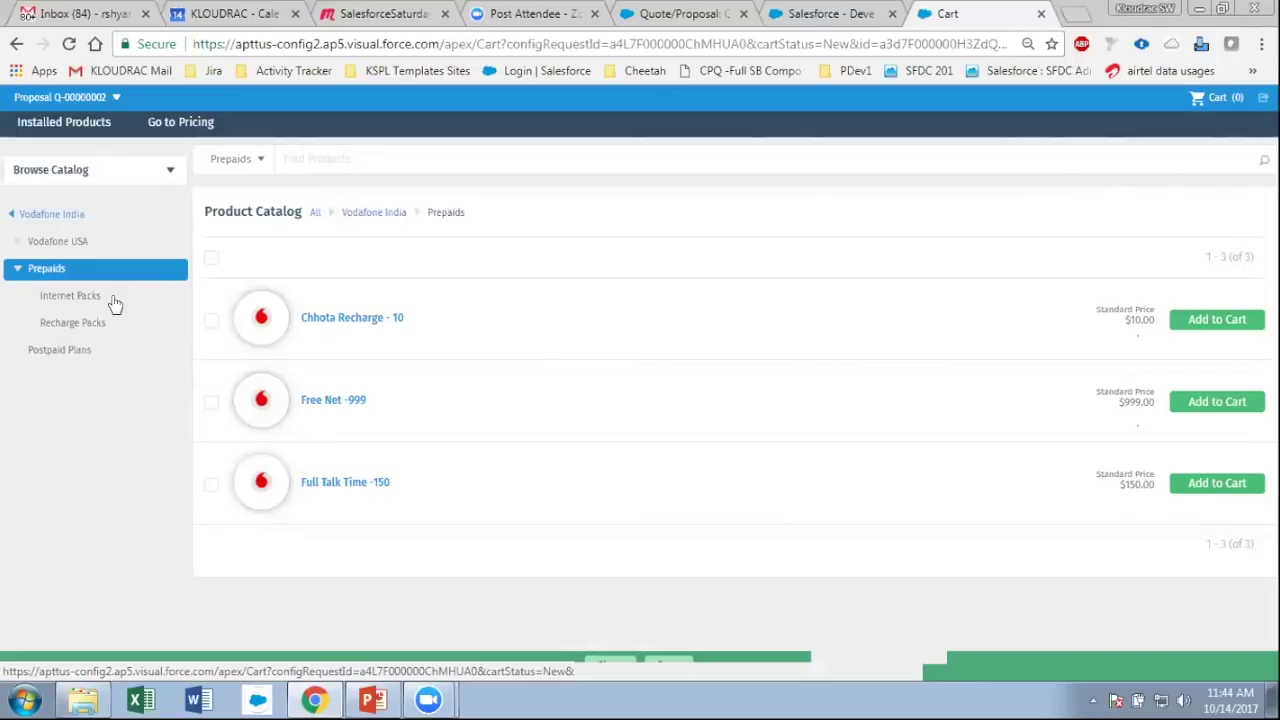
{"action": "left_click", "coordinate": [61, 297]}
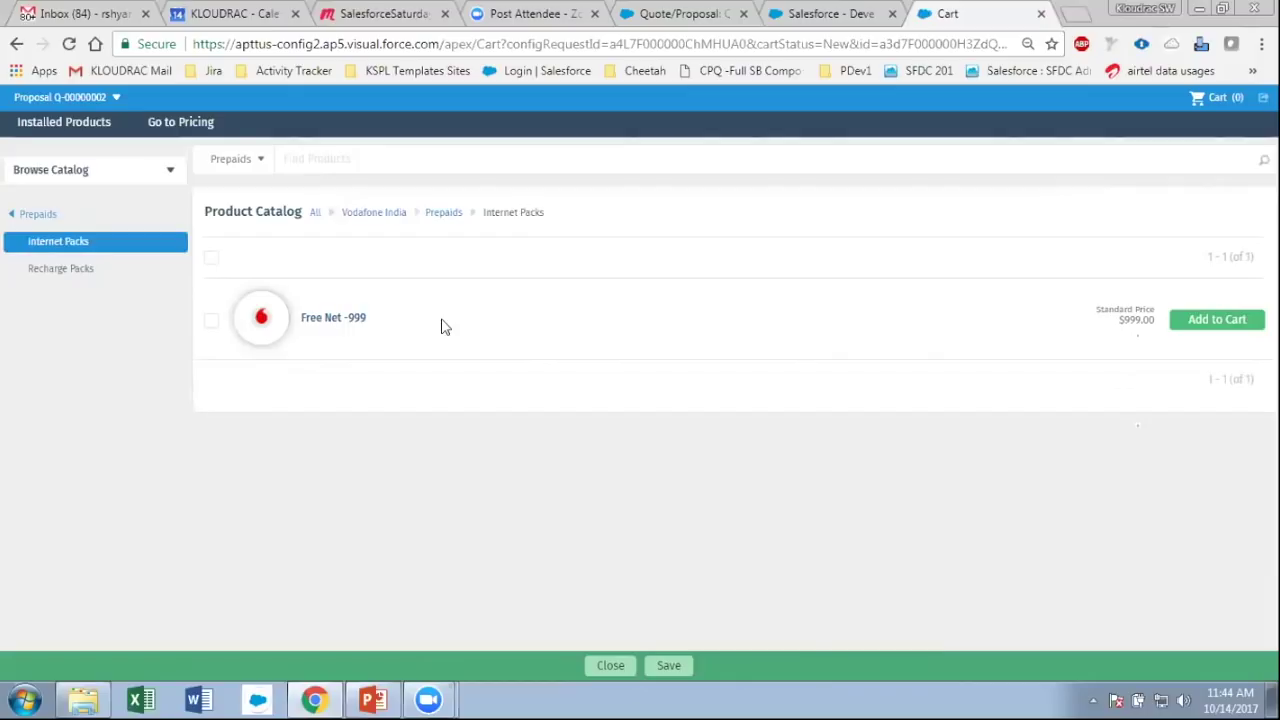
{"action": "left_click", "coordinate": [211, 321]}
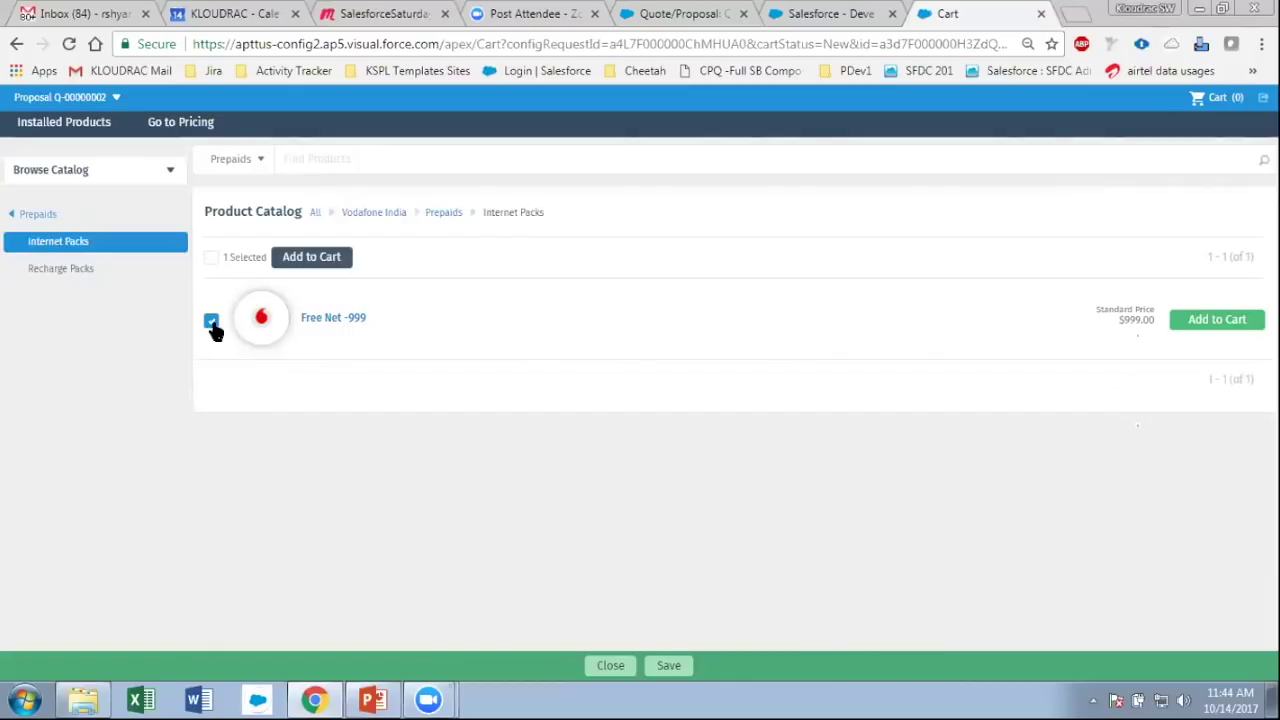
{"action": "left_click", "coordinate": [311, 258]}
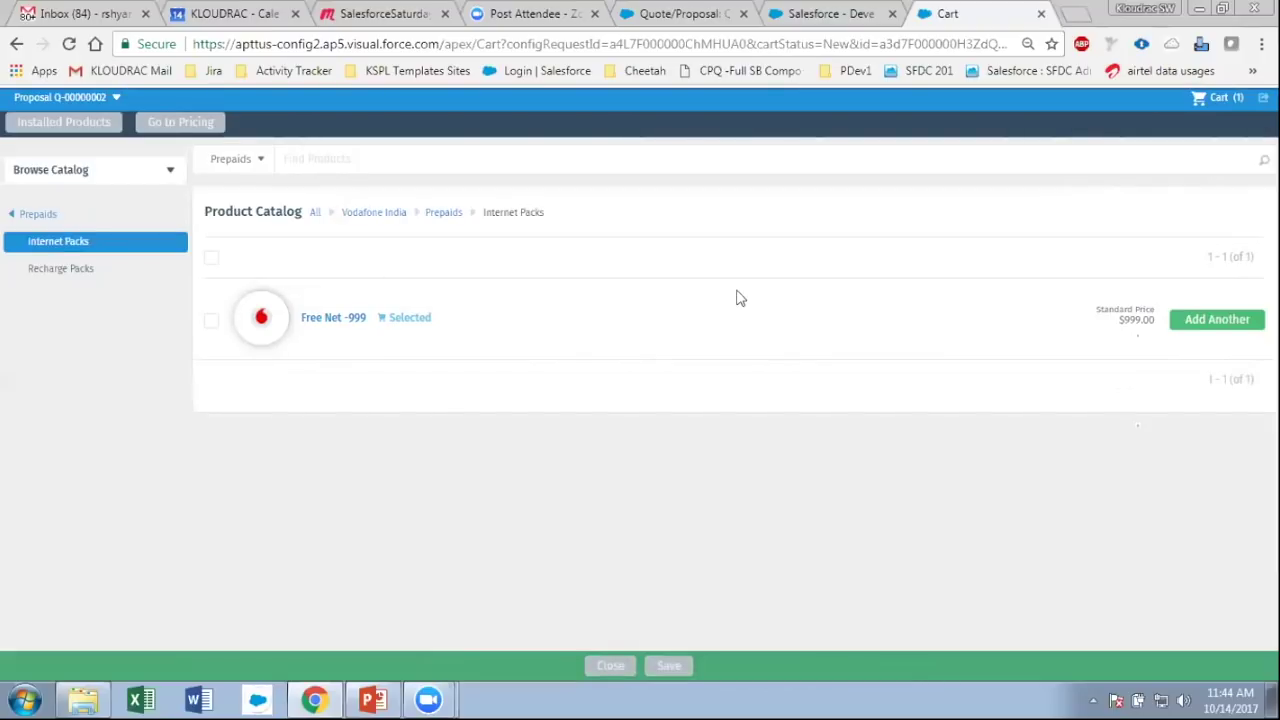
- Add Full Talk Time -150 to the cart from the Recharge Packs category
{"action": "left_click", "coordinate": [35, 272]}
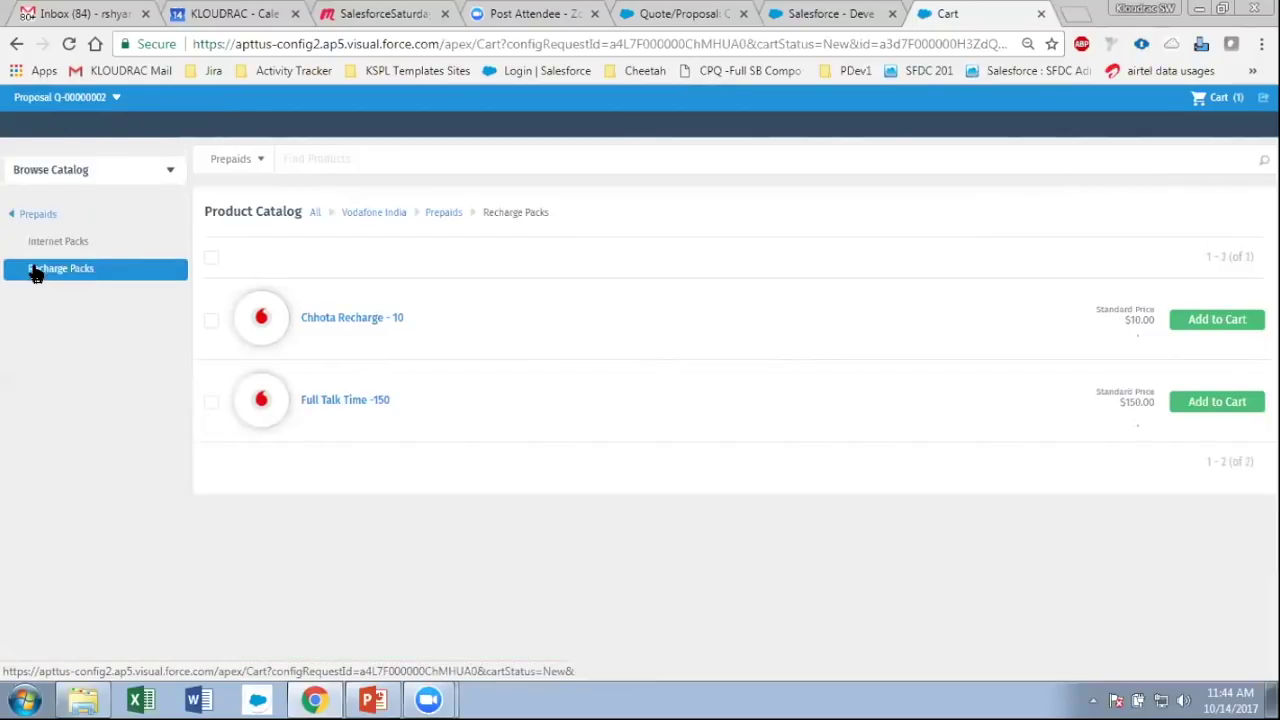
{"action": "left_click", "coordinate": [211, 405]}
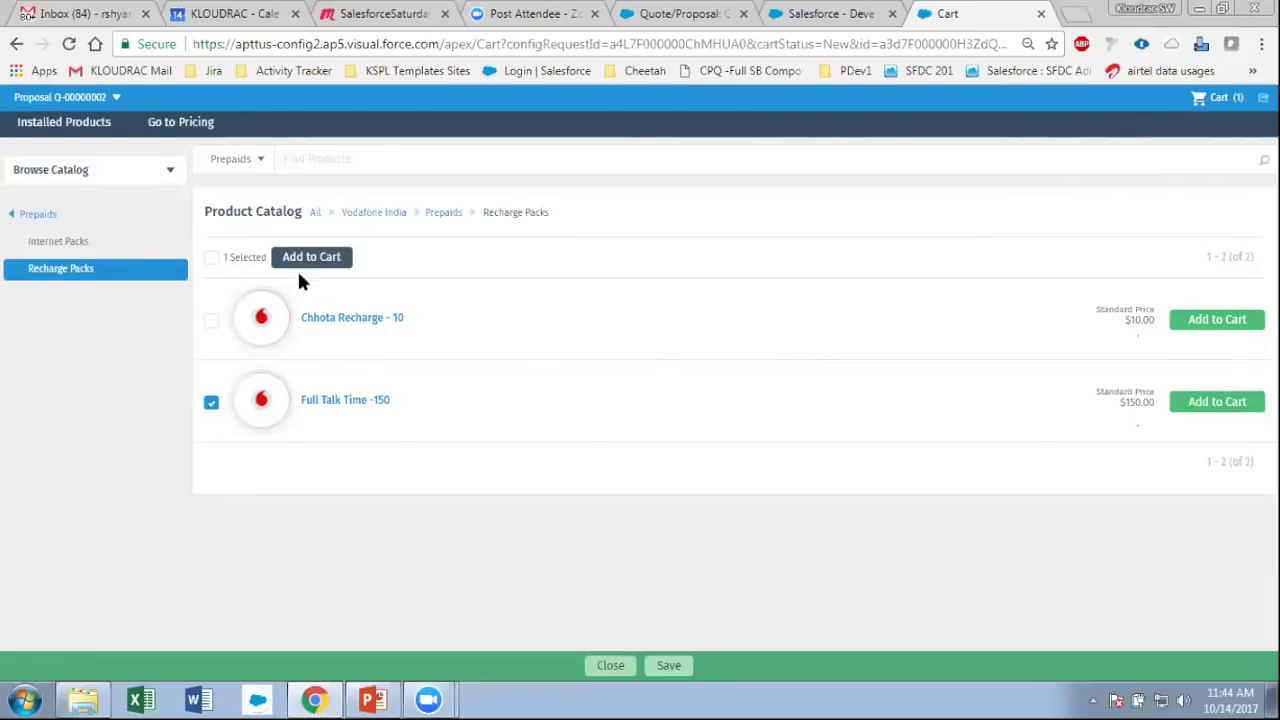
{"action": "left_click", "coordinate": [326, 259]}
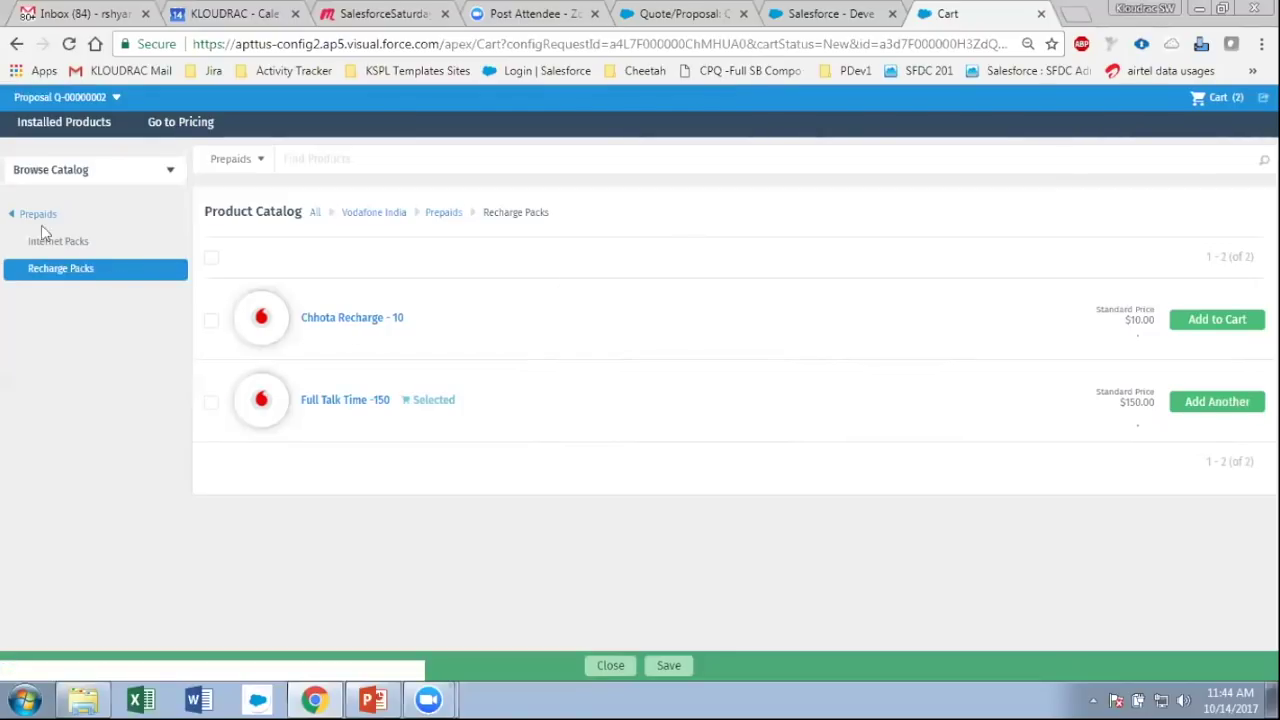
- Add Vodafone Red 699 to the cart from the Postpaid Plans category of Vodafone India
{"action": "left_click", "coordinate": [14, 220]}
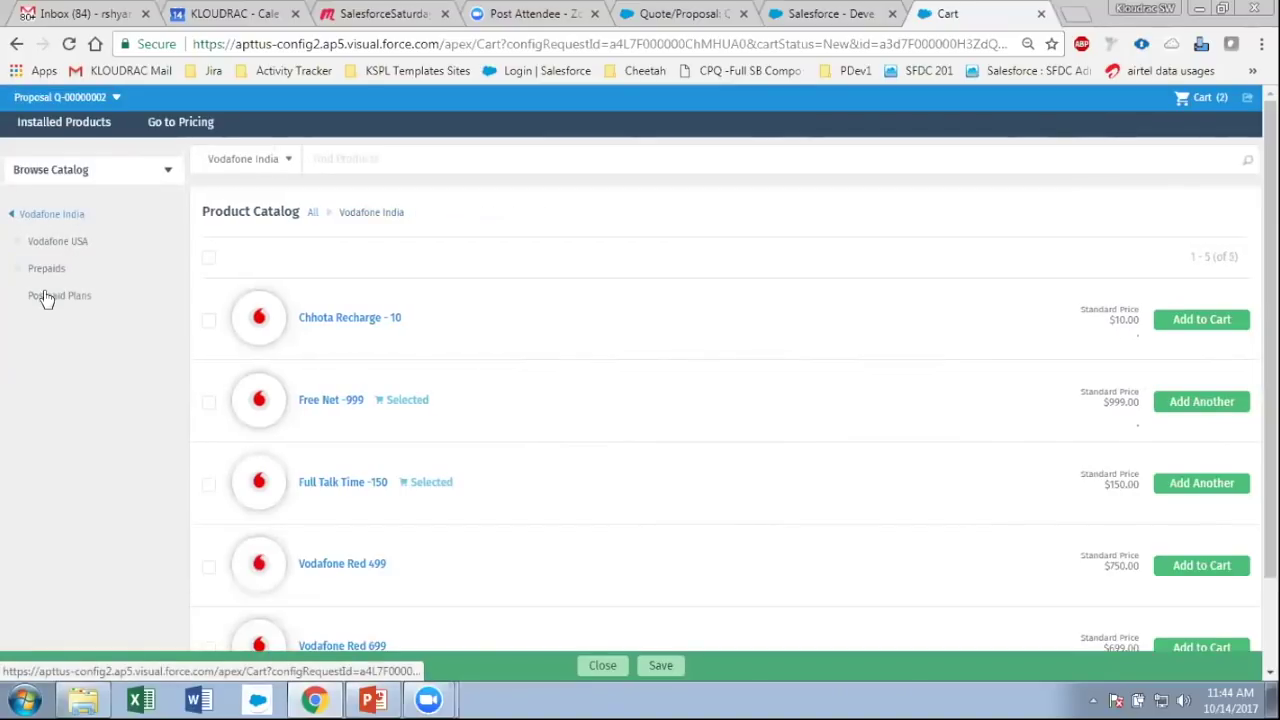
{"action": "left_click", "coordinate": [43, 297]}
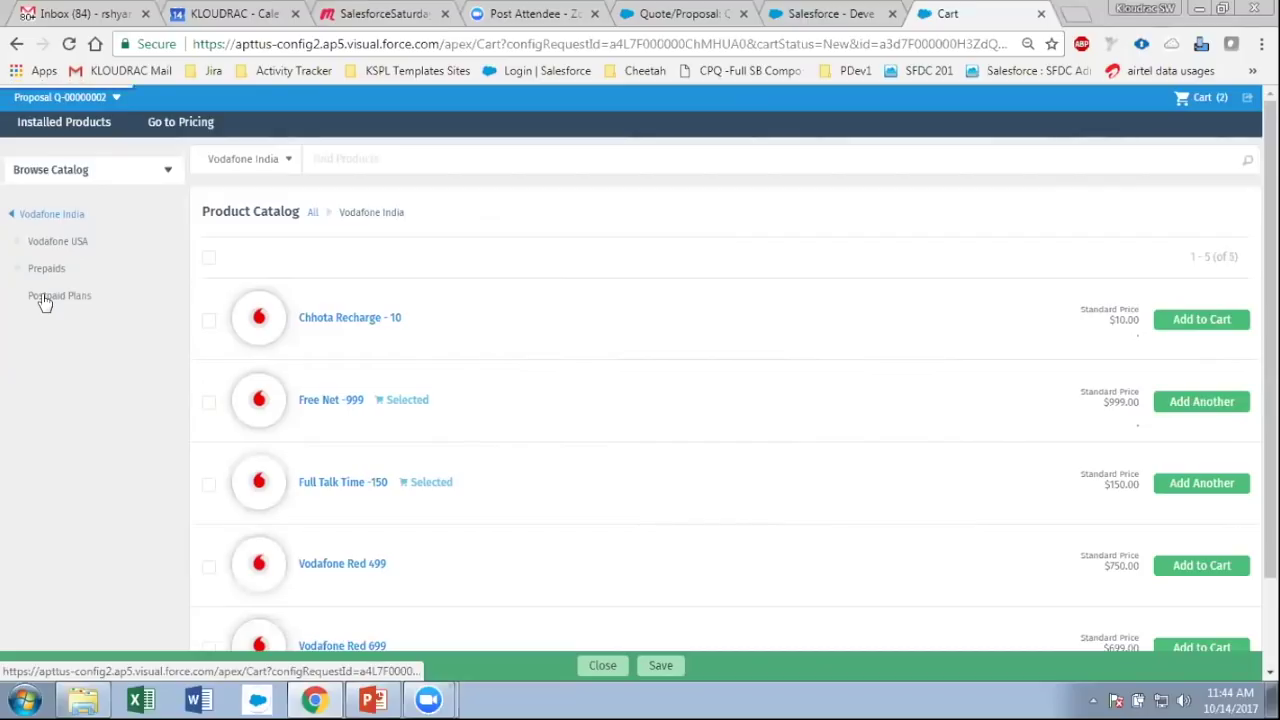
{"action": "left_click", "coordinate": [211, 402]}
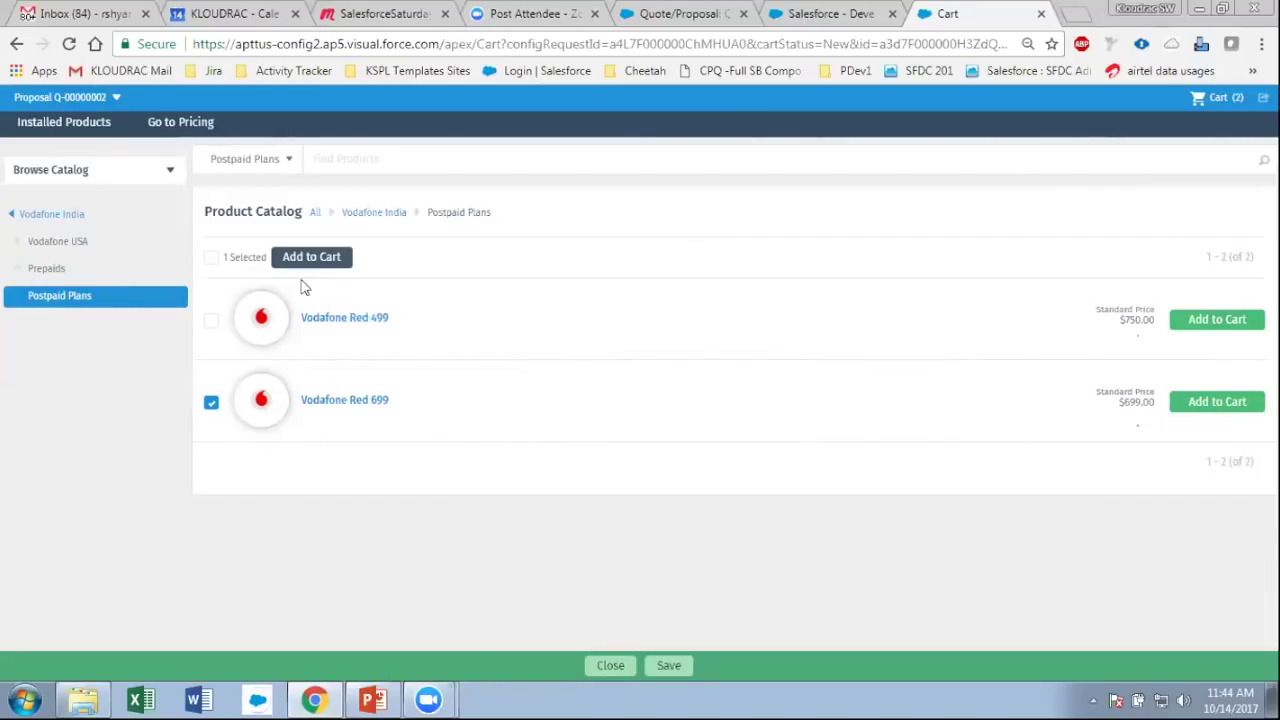
{"action": "left_click", "coordinate": [312, 262]}
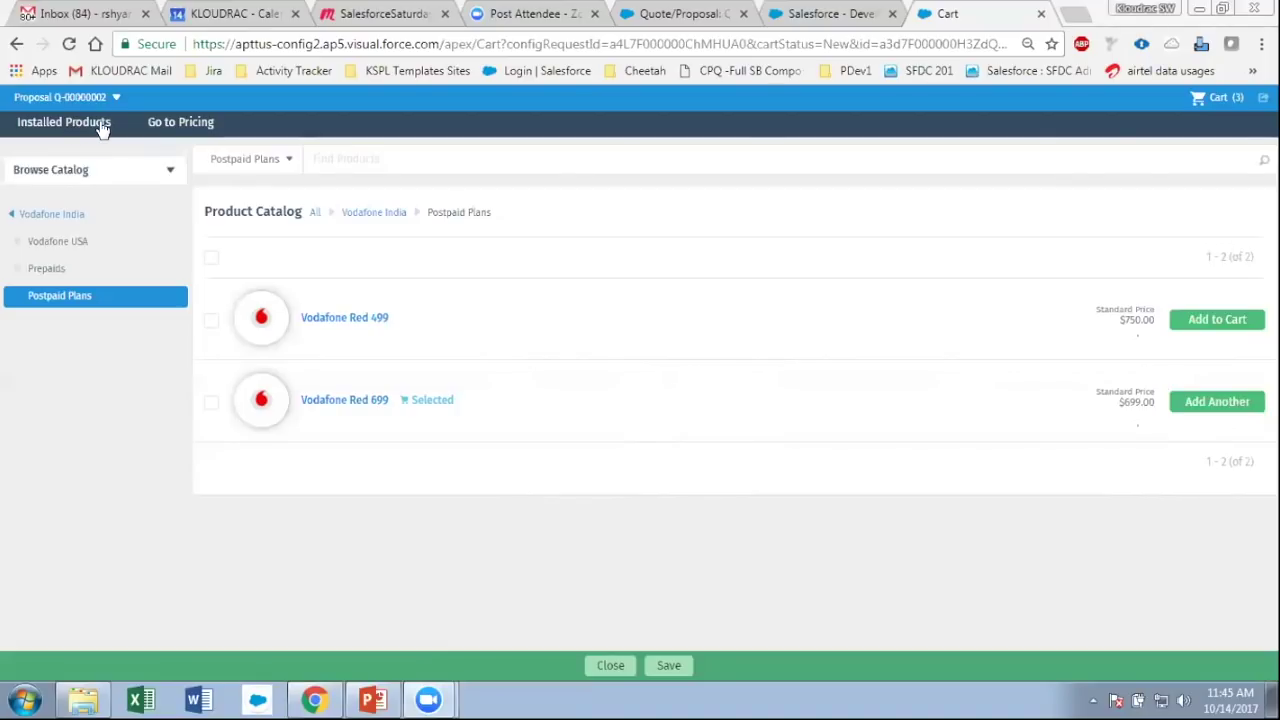
- Remove Full Talk Time -150 from the cart and add Vodafone Red 499 from Postpaid Plans
{"action": "left_click", "coordinate": [1224, 100]}
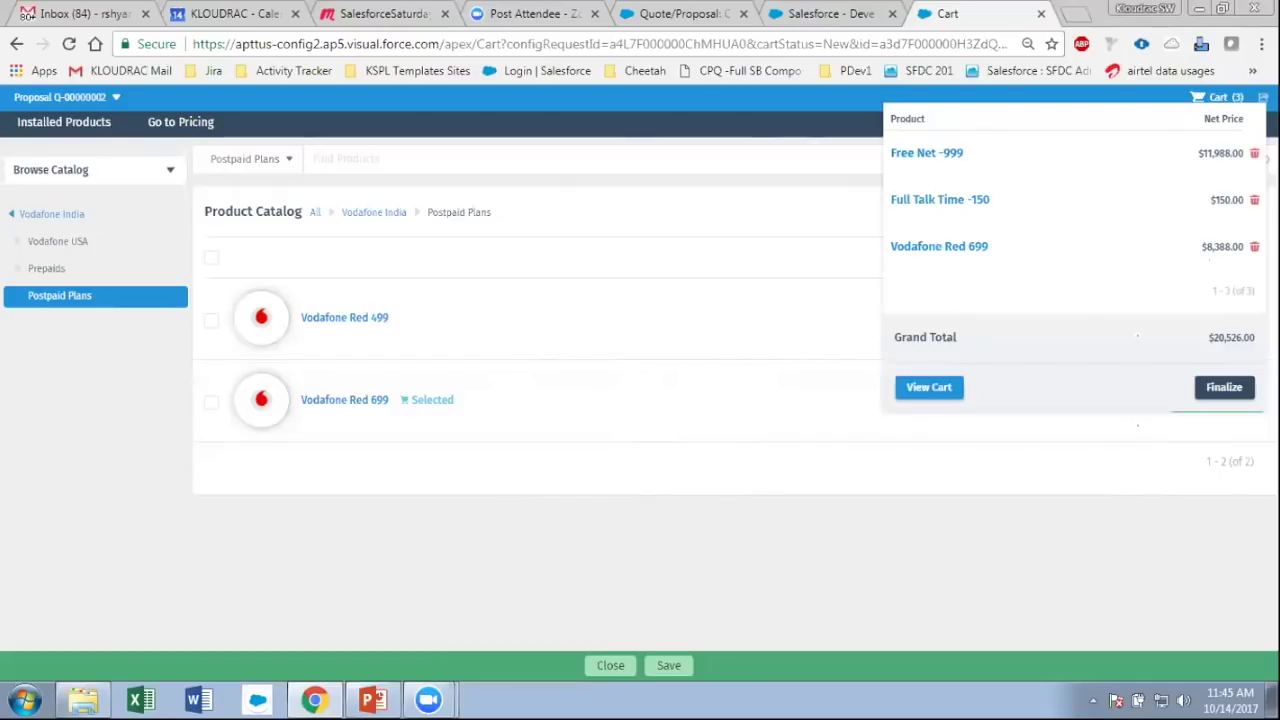
{"action": "left_click", "coordinate": [1254, 200]}
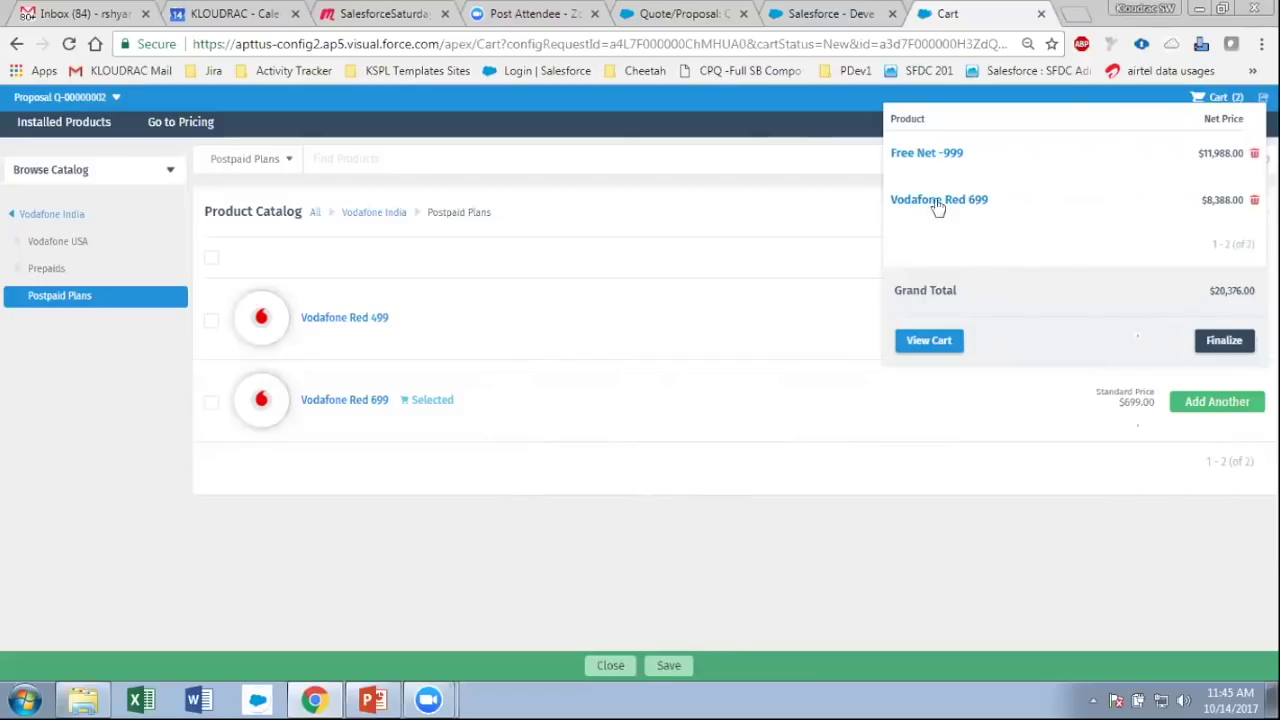
{"action": "left_click", "coordinate": [212, 322]}
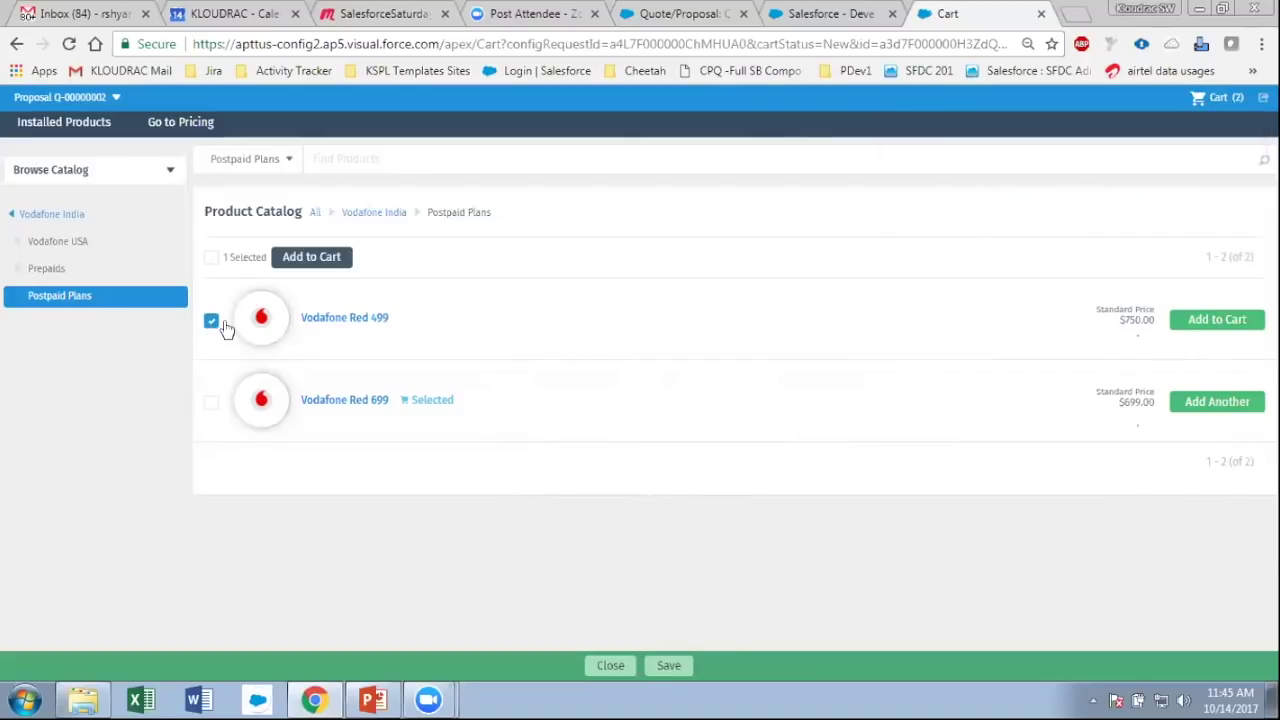
{"action": "left_click", "coordinate": [311, 257]}
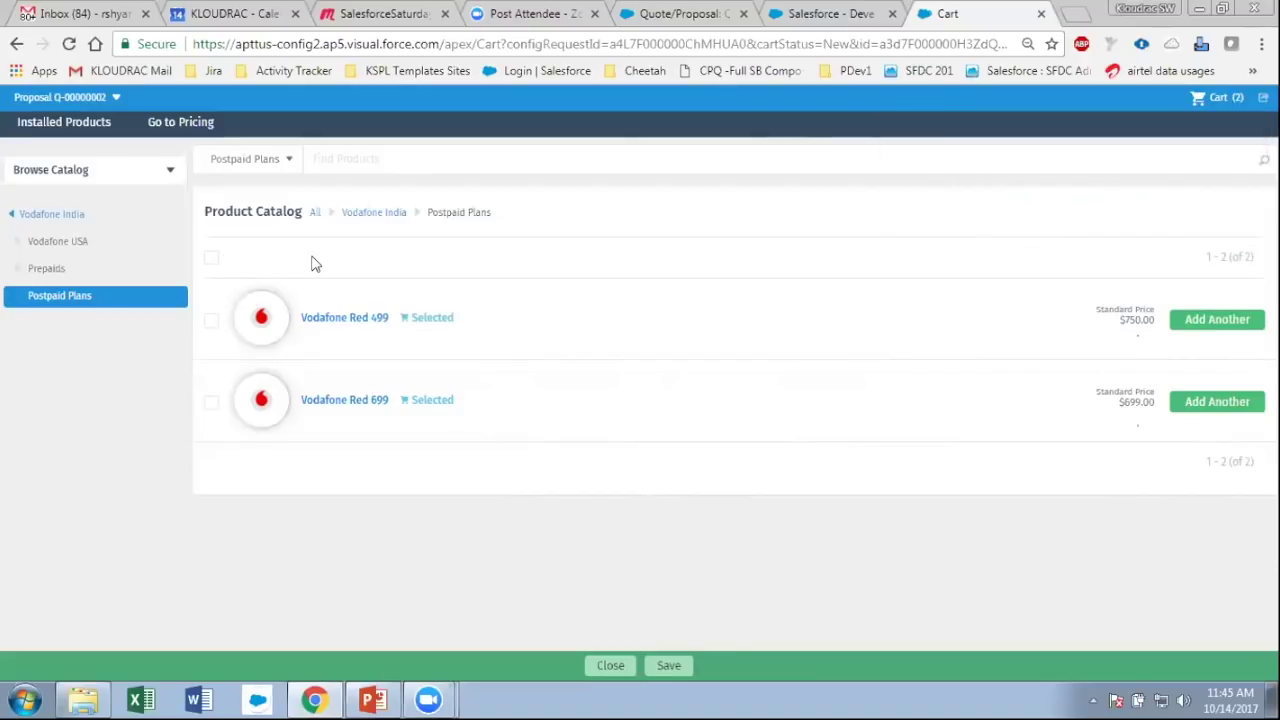
- Review the cart summary and search all products for "Free"
{"action": "left_click", "coordinate": [1222, 99]}
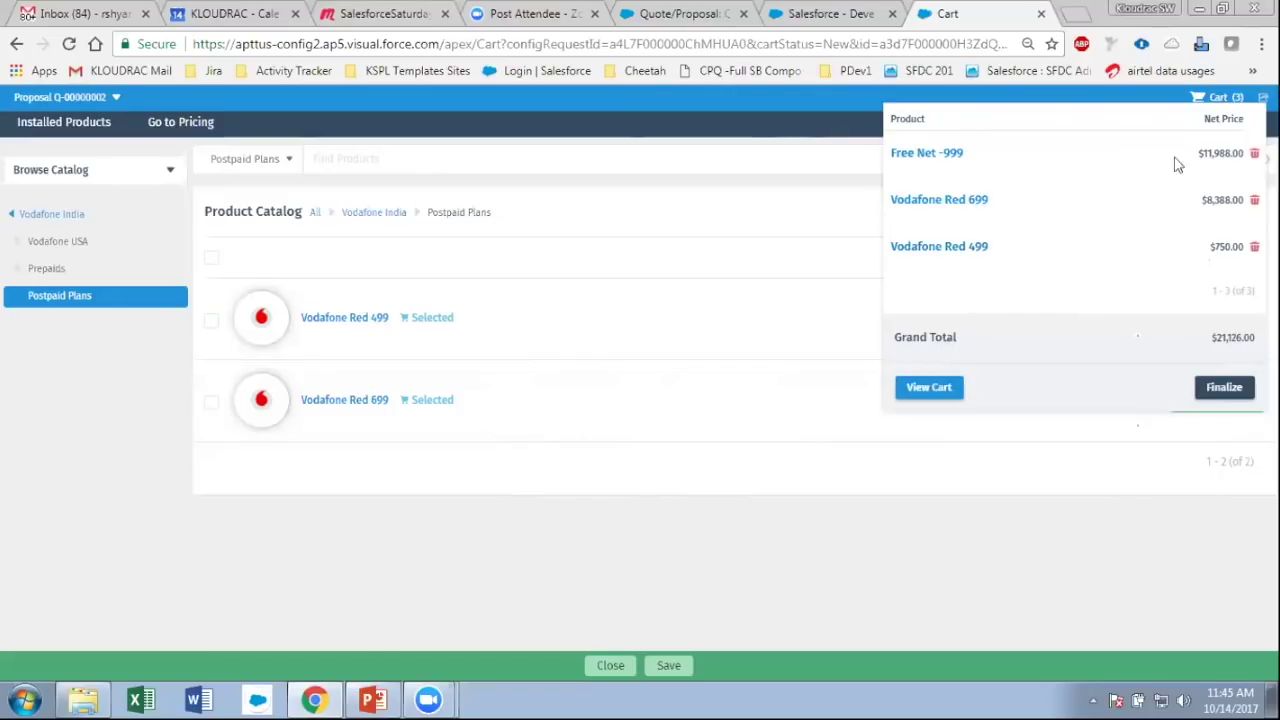
{"action": "left_click", "coordinate": [537, 523]}
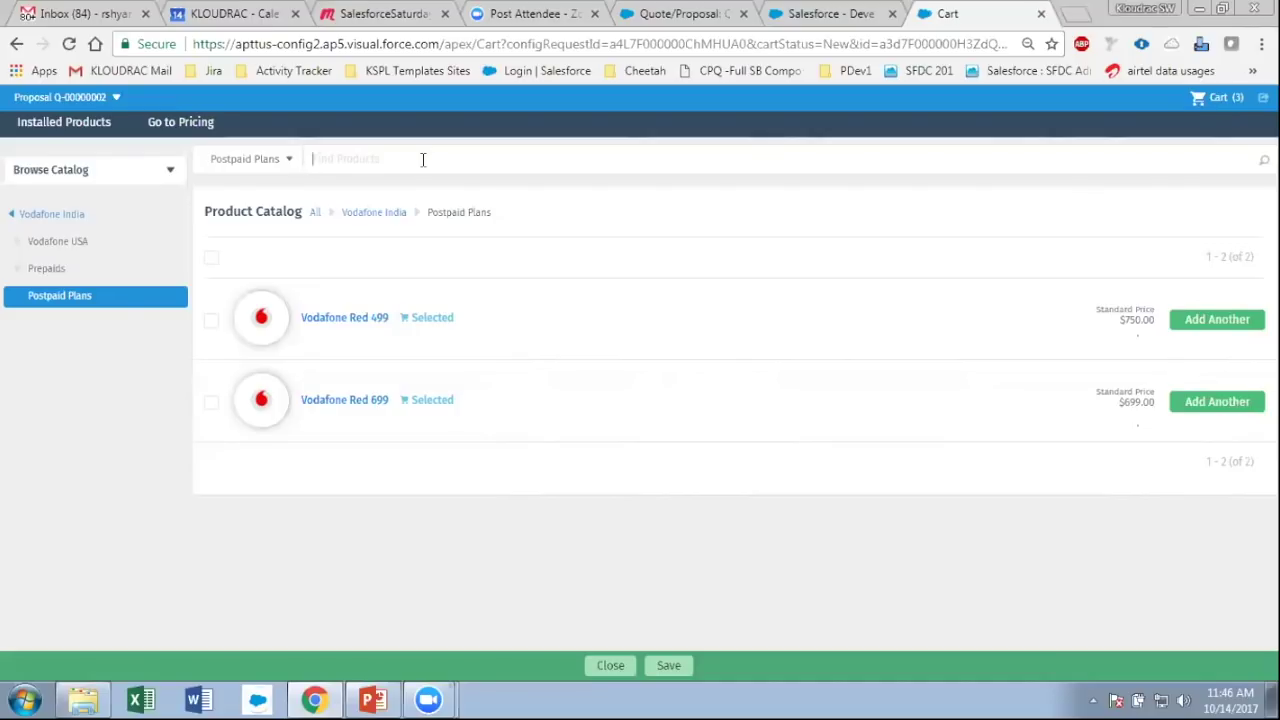
{"action": "type", "text": "Fi"}
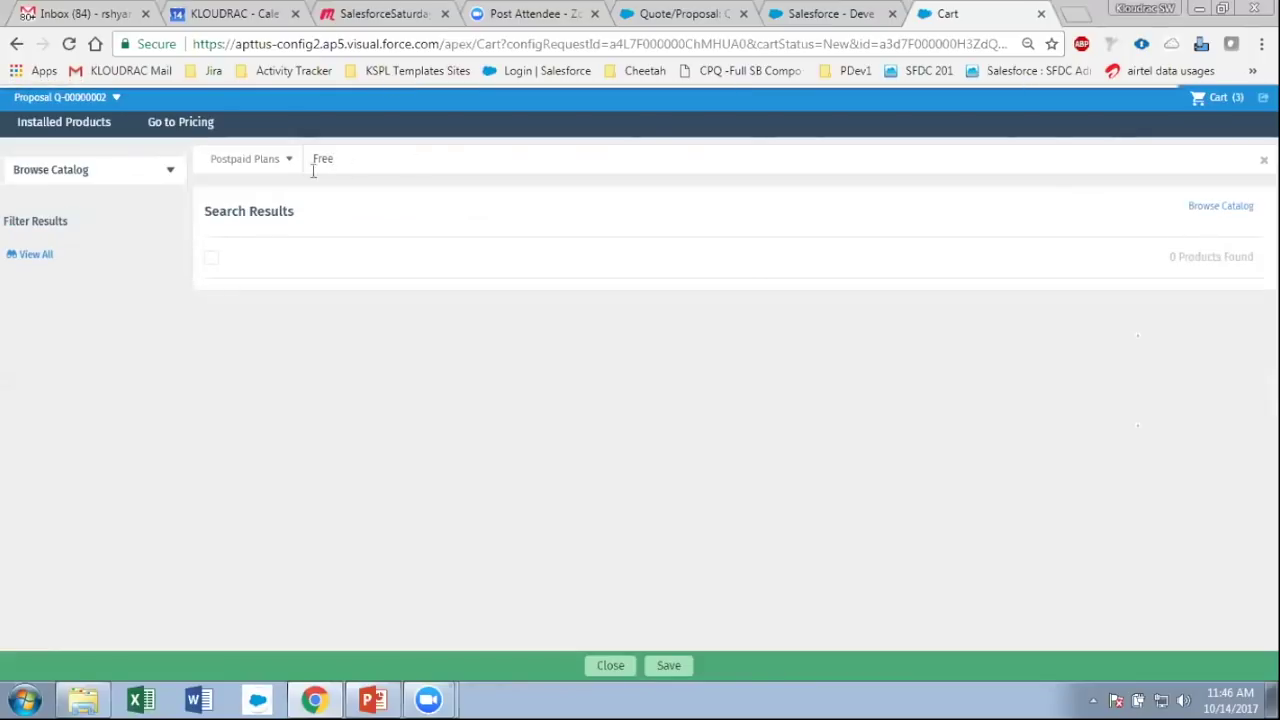
{"action": "left_click", "coordinate": [284, 159]}
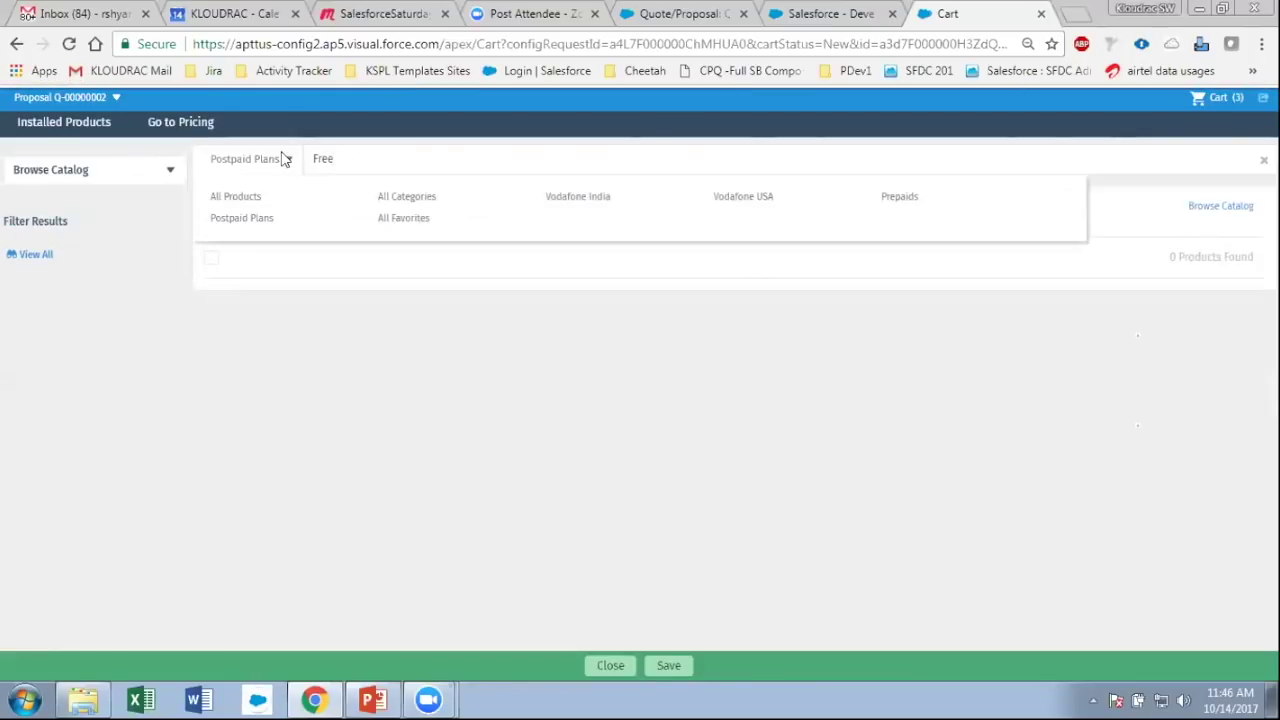
{"action": "left_click", "coordinate": [245, 198]}
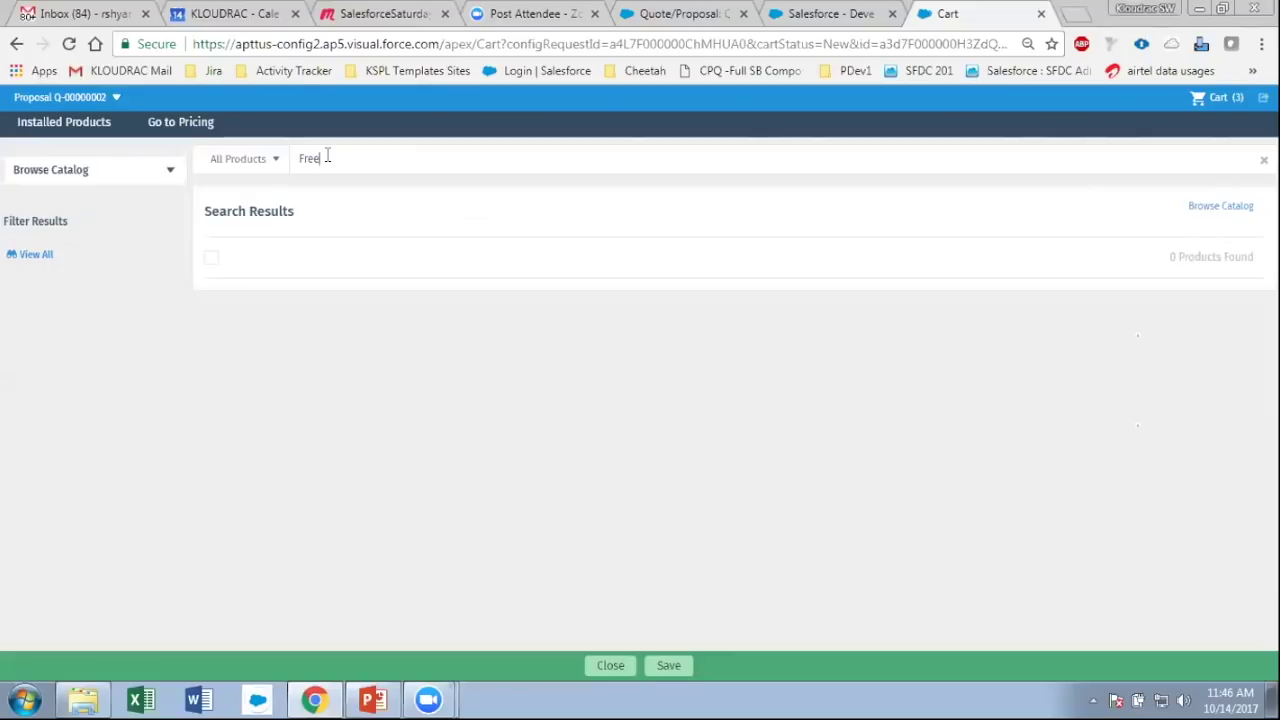
{"action": "key", "text": "Return"}
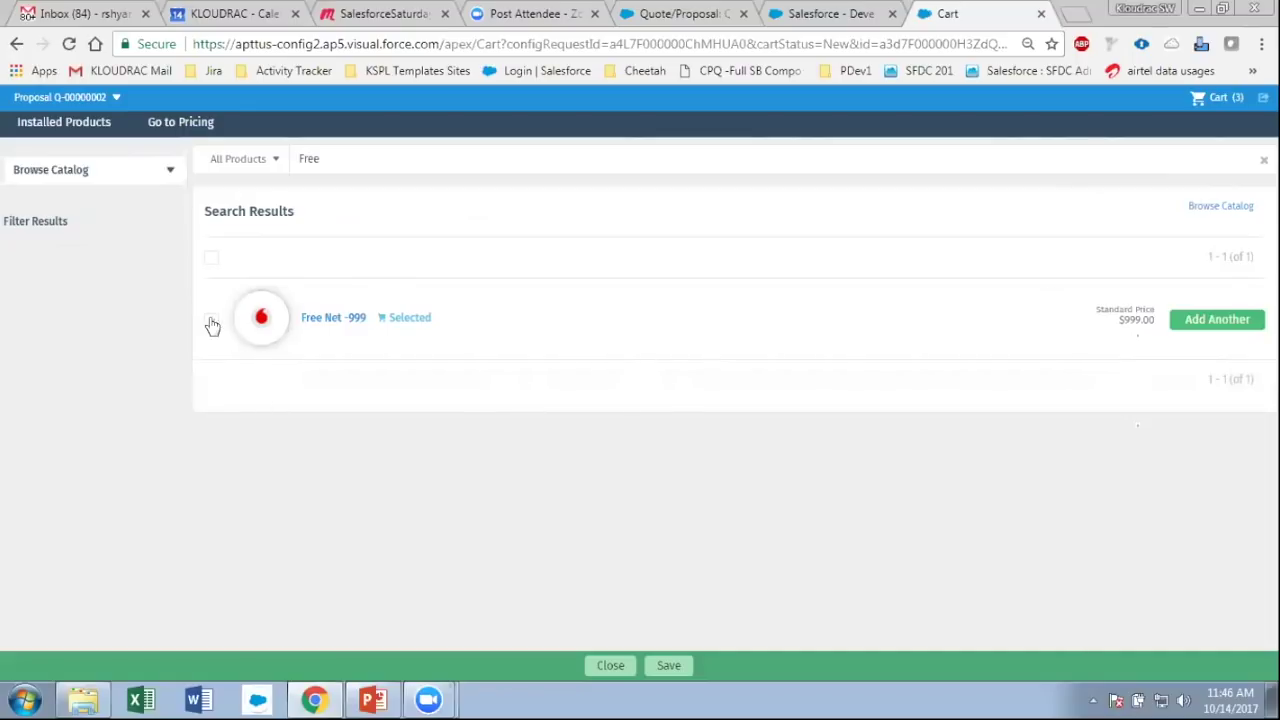
- Add another Free Net -999 to the cart from the search results and check the cart summary
{"action": "left_click", "coordinate": [211, 320]}
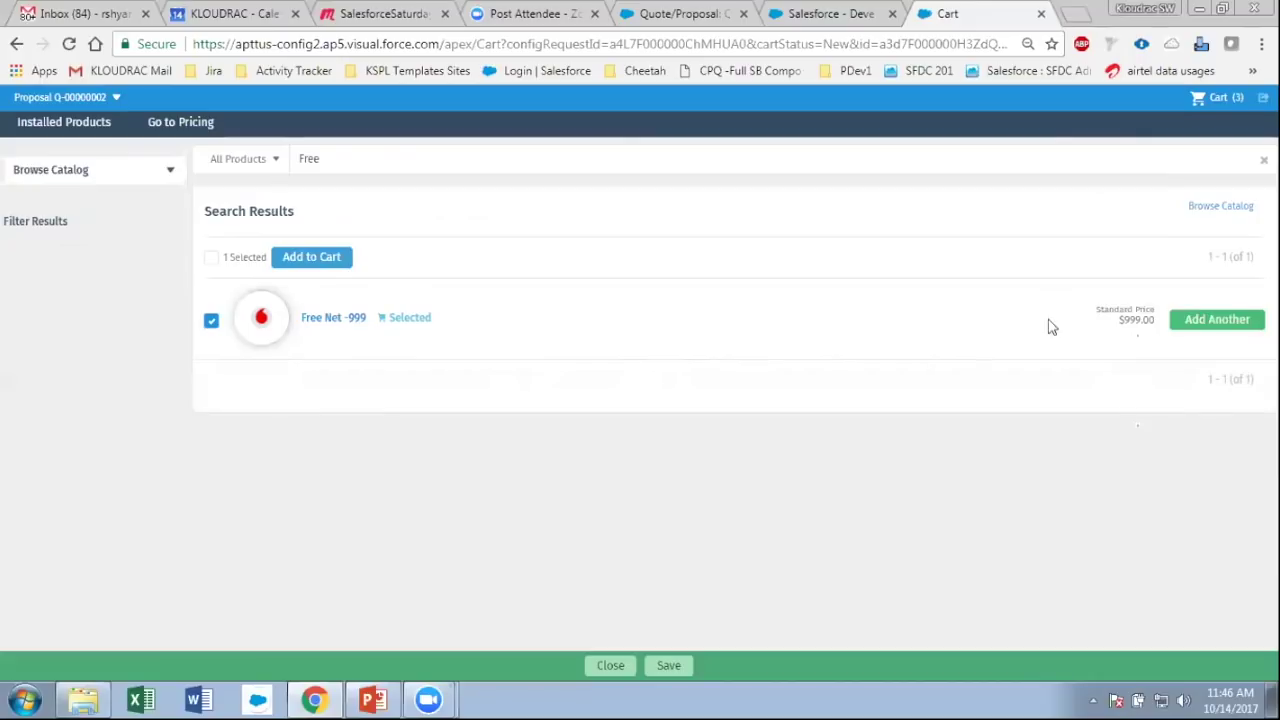
{"action": "left_click", "coordinate": [1208, 322]}
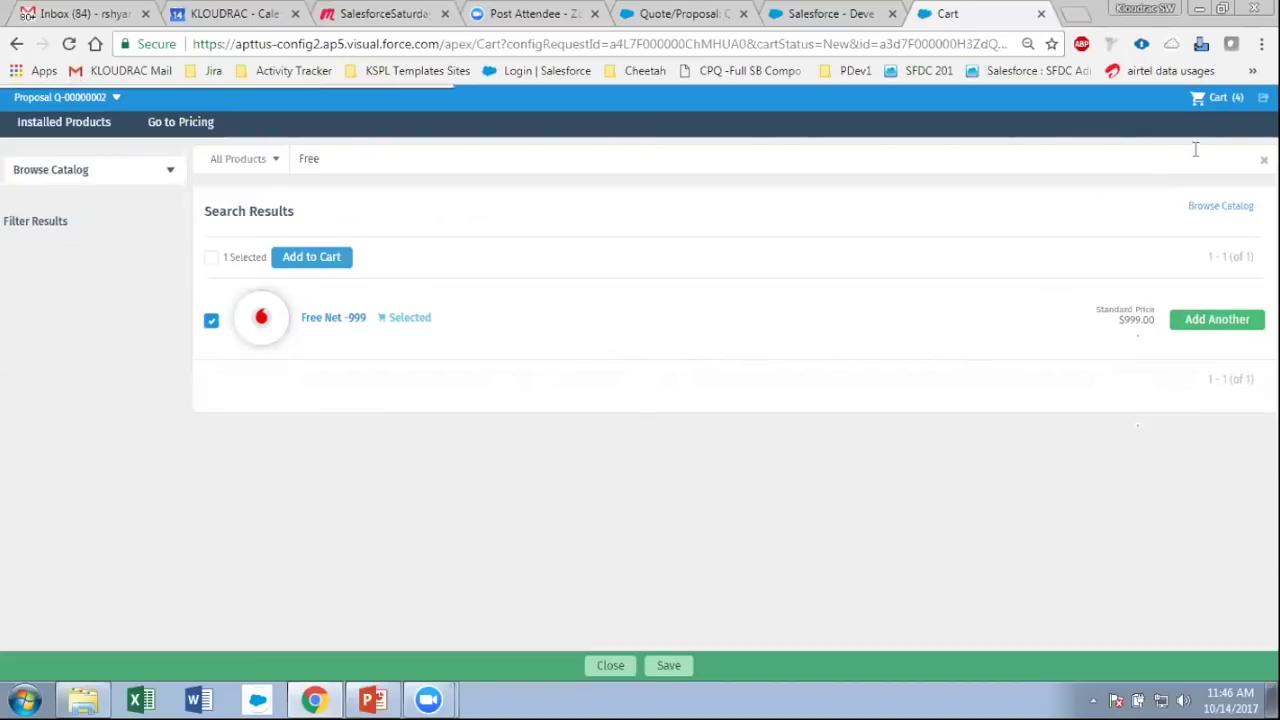
{"action": "left_click", "coordinate": [1224, 100]}
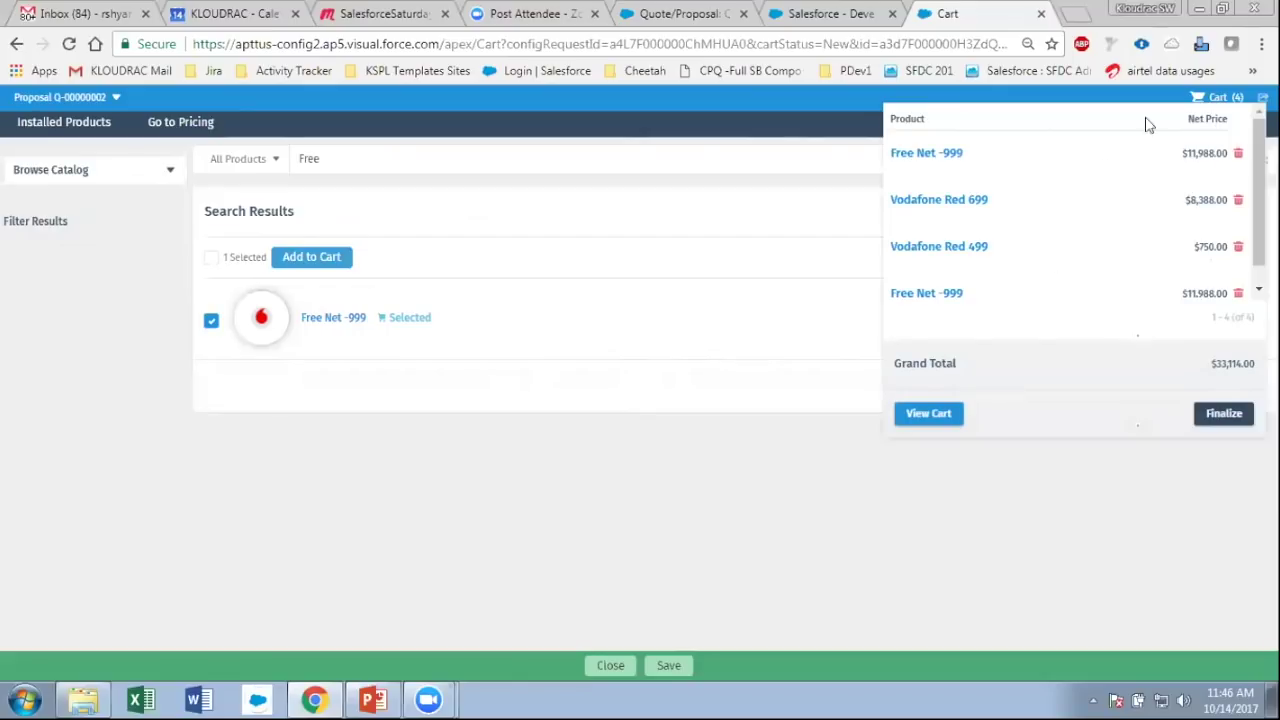
{"action": "left_click", "coordinate": [1226, 98]}
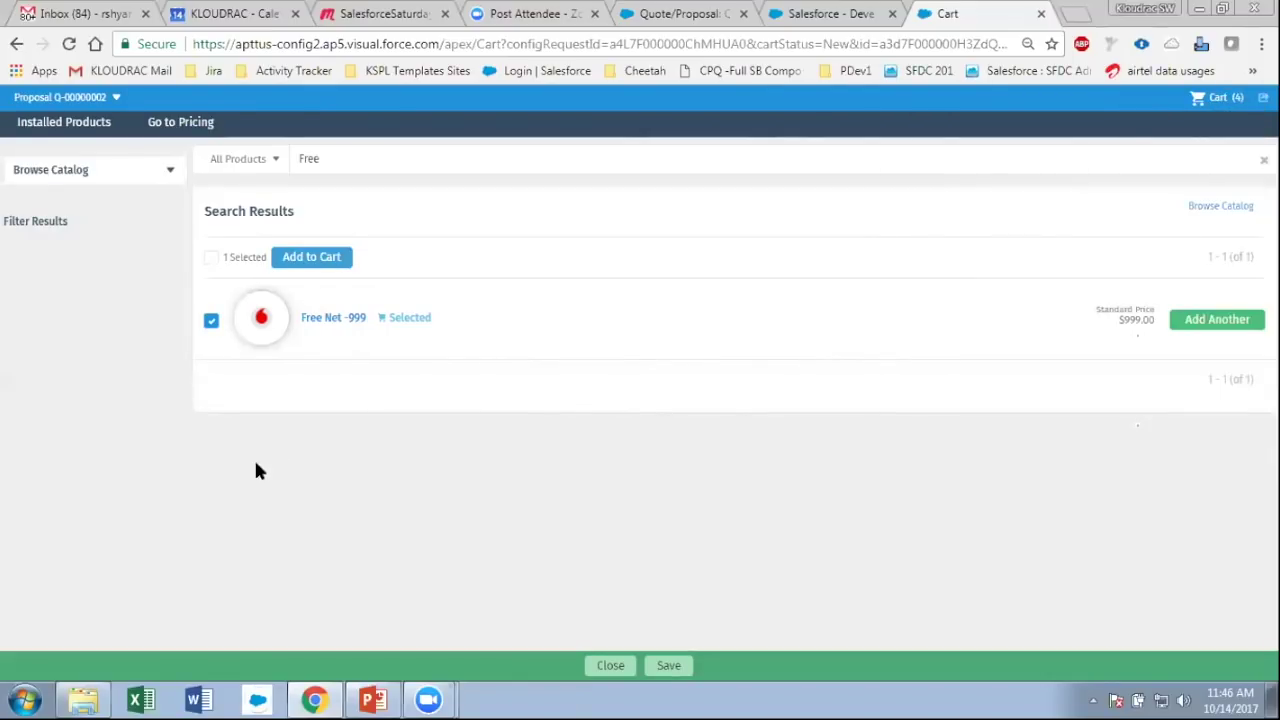
- Go to the cart's pricing page and check which quote/proposal it belongs to
{"action": "left_click", "coordinate": [55, 174]}
{"action": "mouse_move", "coordinate": [65, 197]}
{"action": "left_click", "coordinate": [180, 124]}
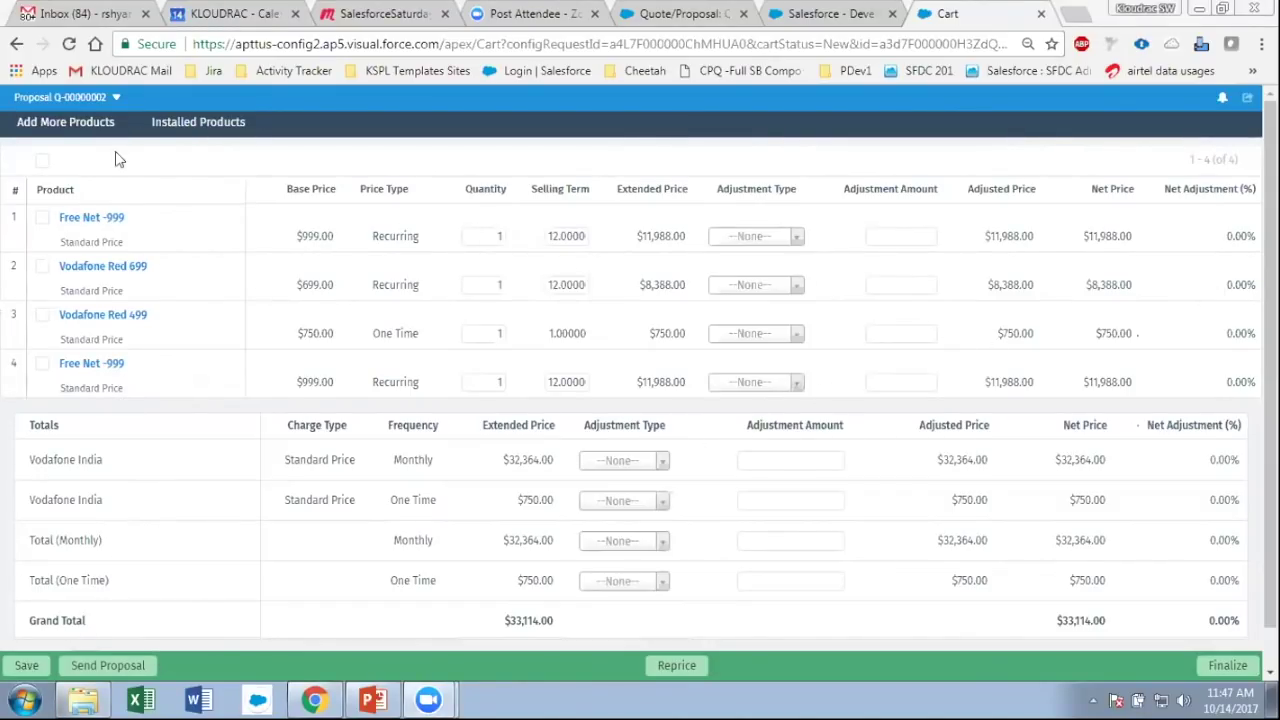
{"action": "left_click", "coordinate": [116, 96]}
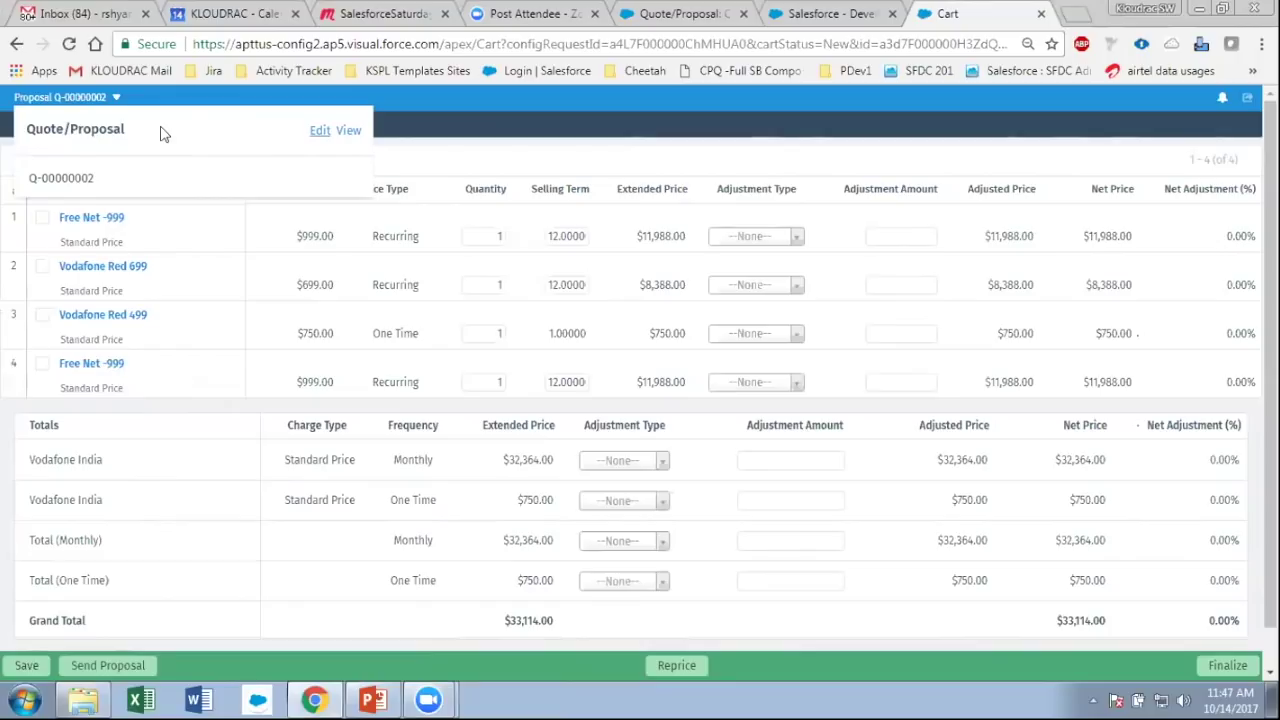
{"action": "left_click", "coordinate": [415, 128]}
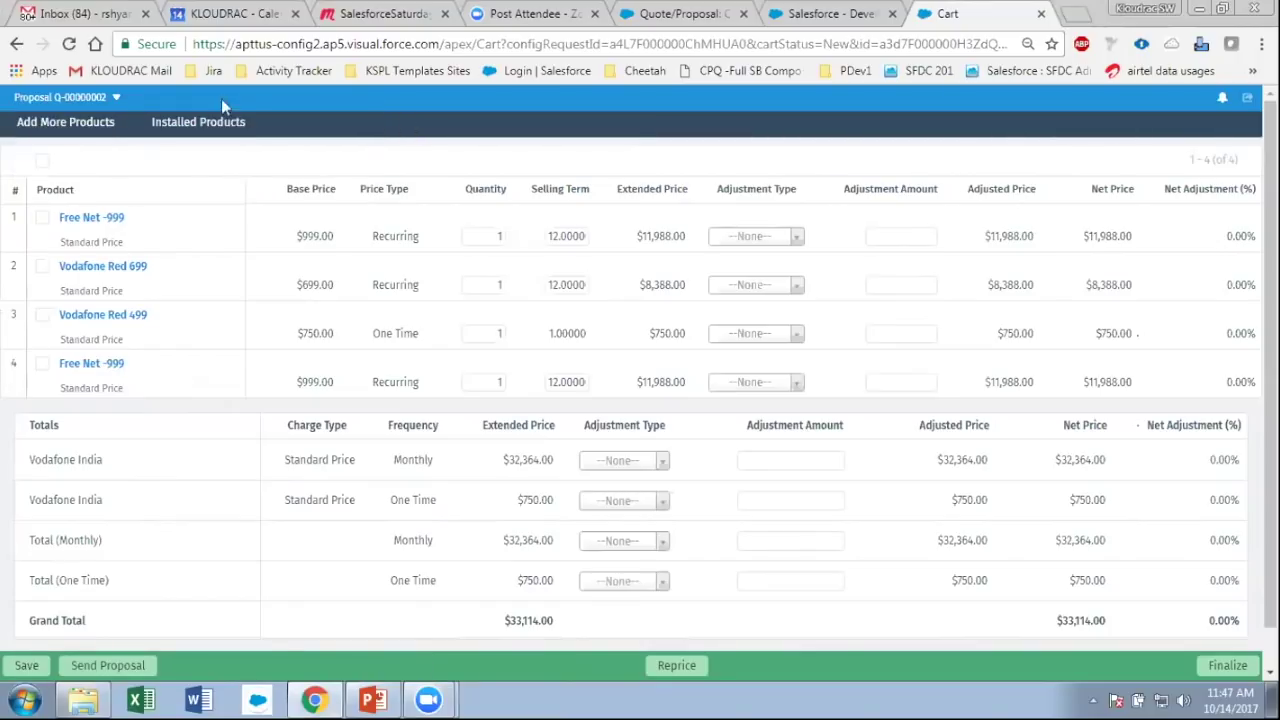
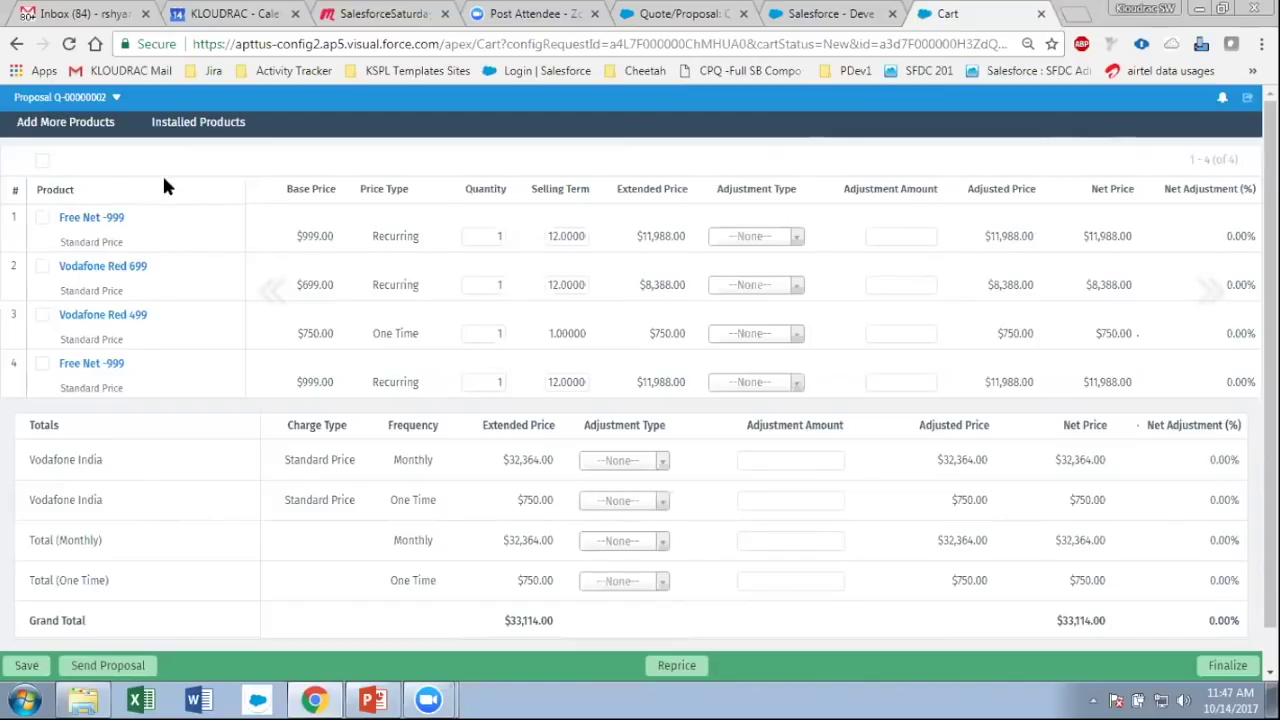
- Examine the charge name, base price and price type of the cart's recurring and one-time lines
{"action": "left_click_drag", "start_coordinate": [57, 250], "coordinate": [128, 250]}
{"action": "left_click", "coordinate": [133, 250]}
{"action": "left_click_drag", "start_coordinate": [60, 242], "coordinate": [125, 252]}
{"action": "left_click", "coordinate": [125, 252]}
{"action": "triple_click", "coordinate": [338, 190]}
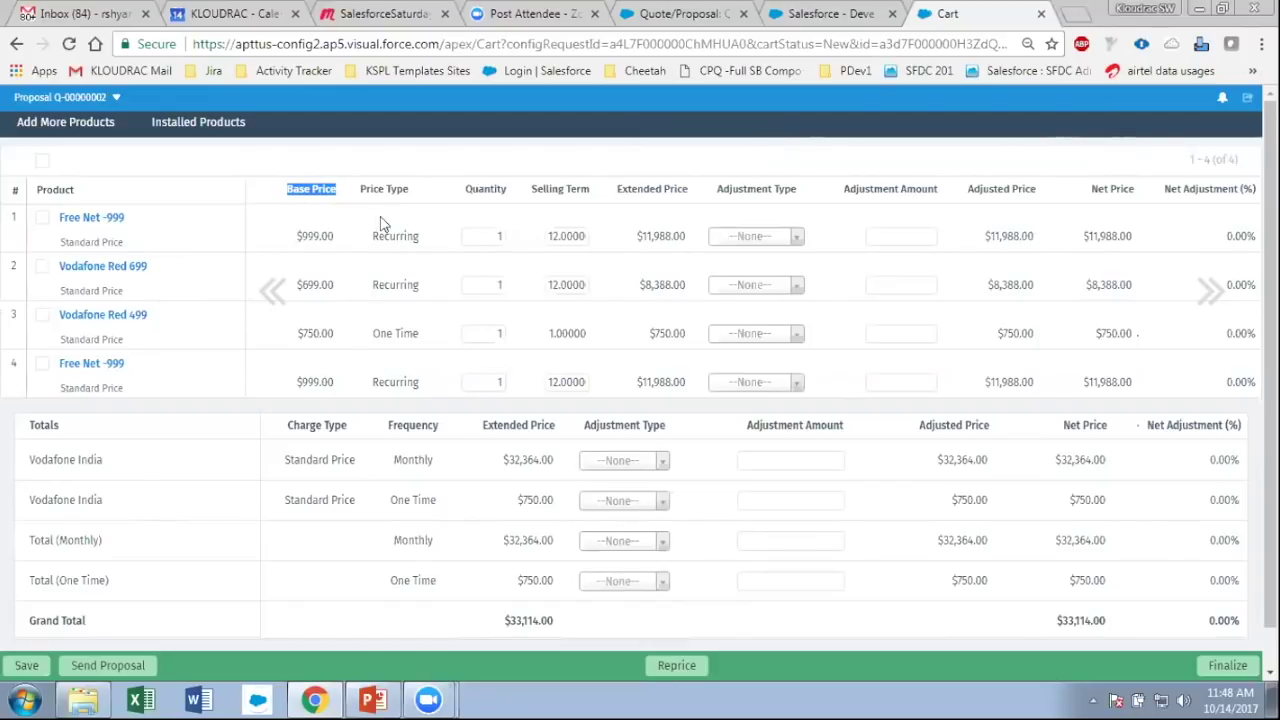
{"action": "left_click_drag", "start_coordinate": [358, 190], "coordinate": [418, 194]}
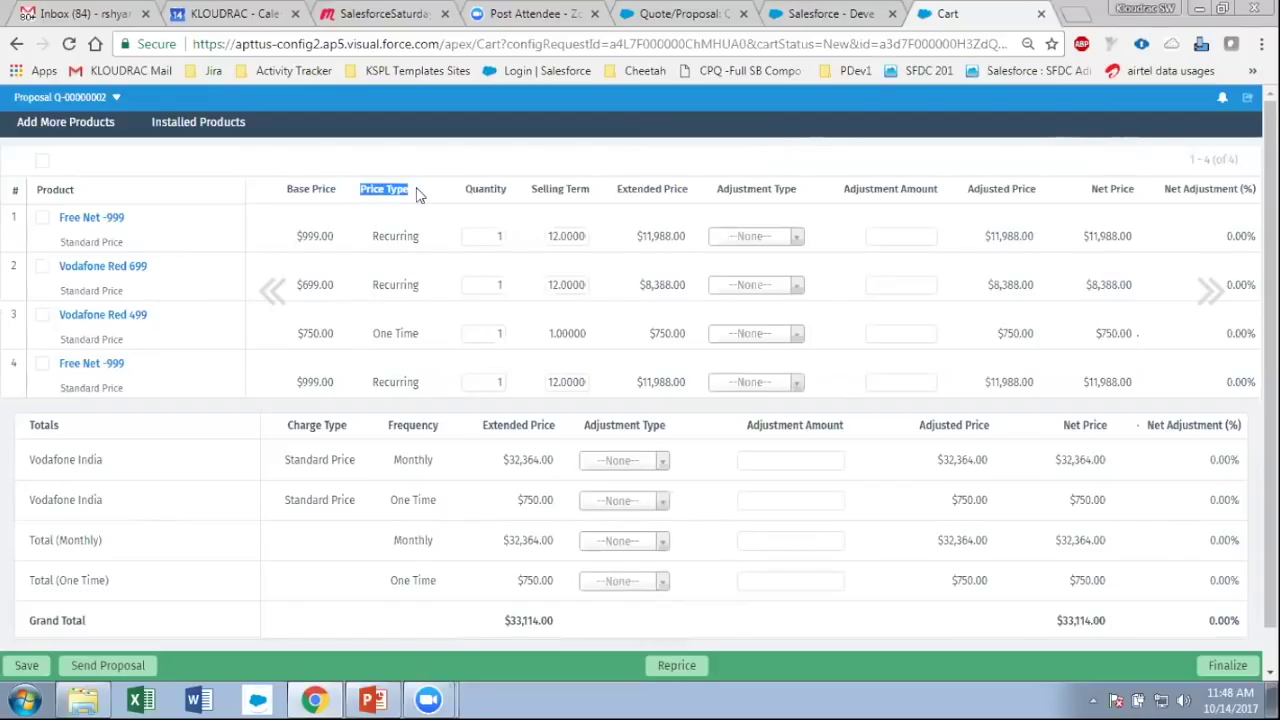
{"action": "left_click_drag", "start_coordinate": [366, 237], "coordinate": [422, 238]}
{"action": "left_click", "coordinate": [420, 240]}
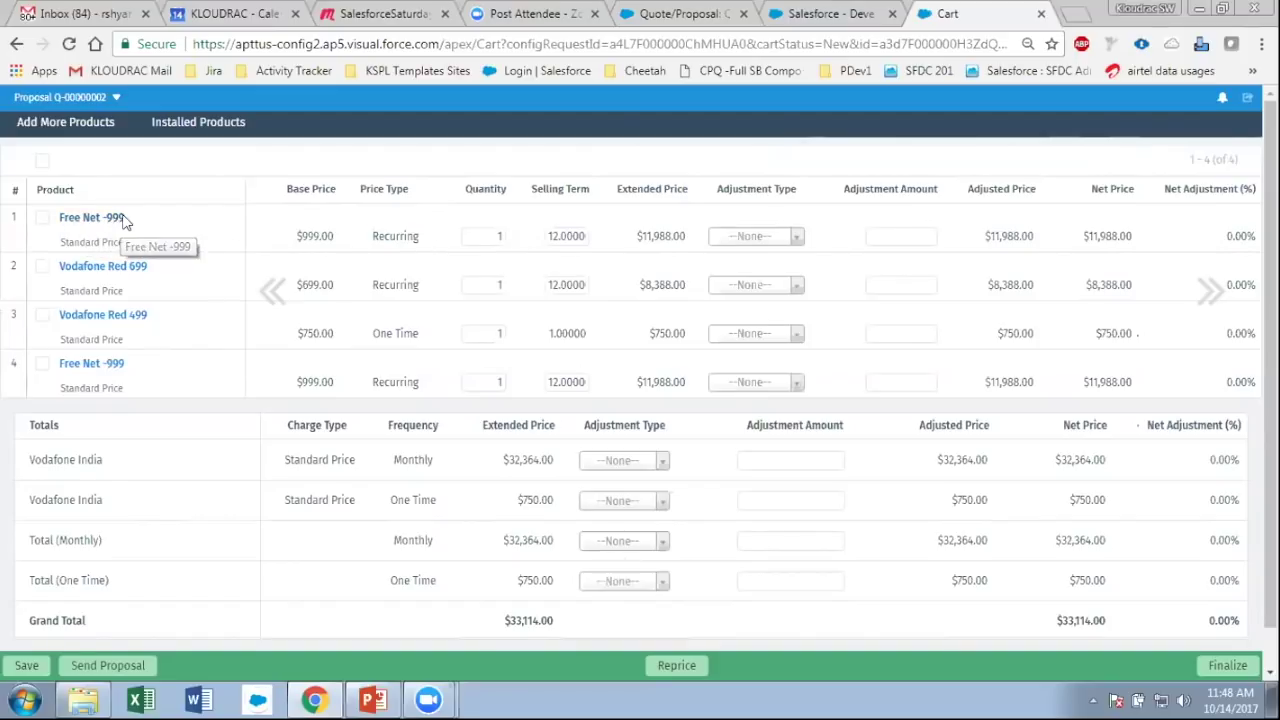
{"action": "left_click_drag", "start_coordinate": [328, 236], "coordinate": [290, 246]}
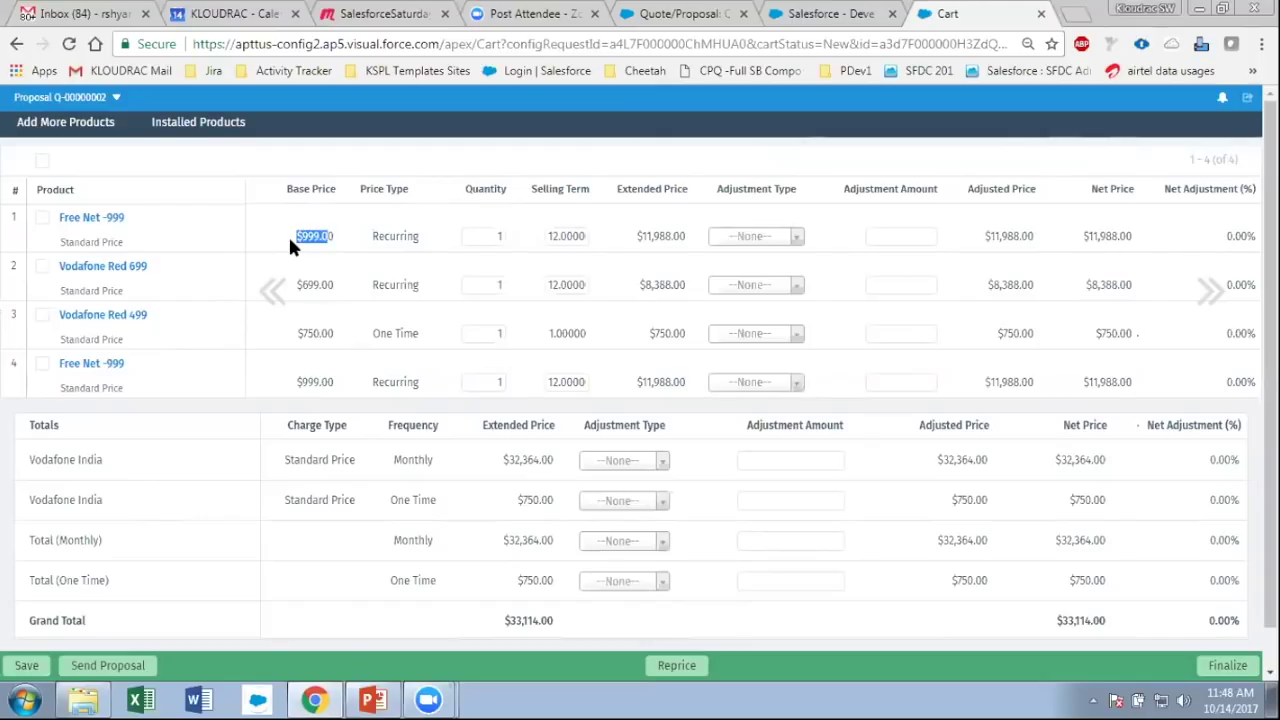
{"action": "left_click", "coordinate": [338, 242]}
{"action": "left_click_drag", "start_coordinate": [366, 238], "coordinate": [440, 237]}
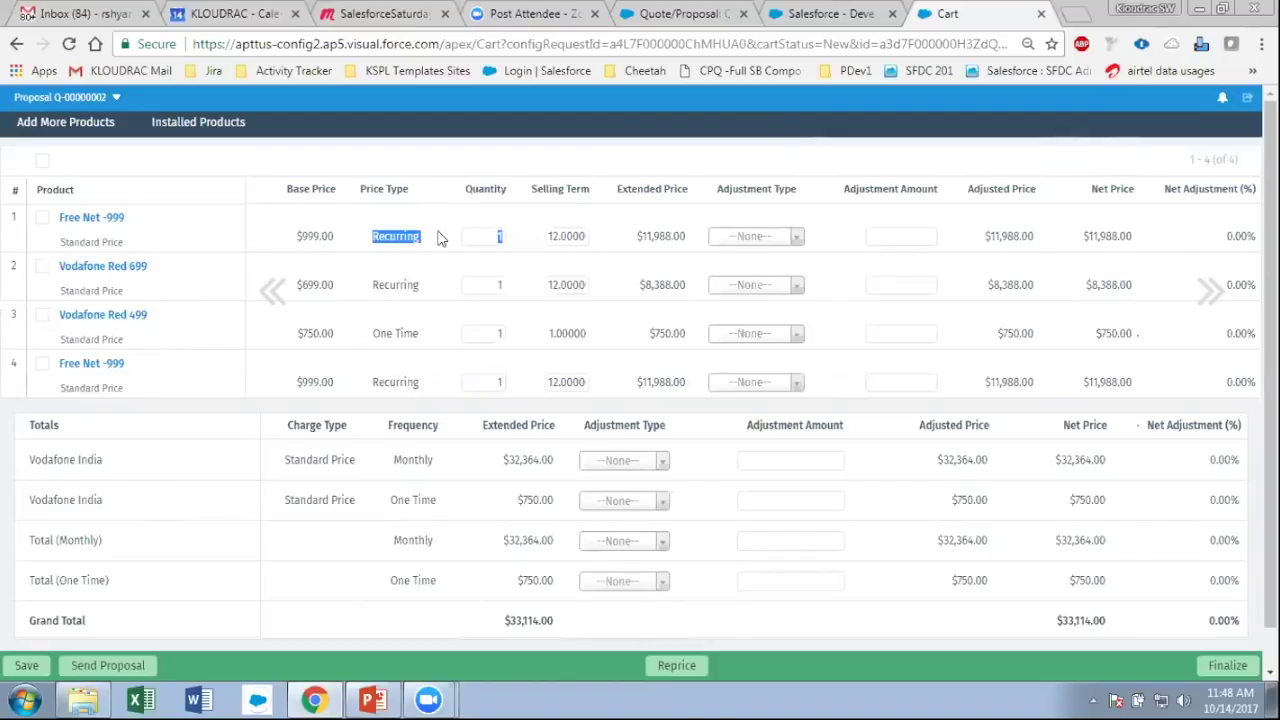
{"action": "left_click", "coordinate": [400, 238]}
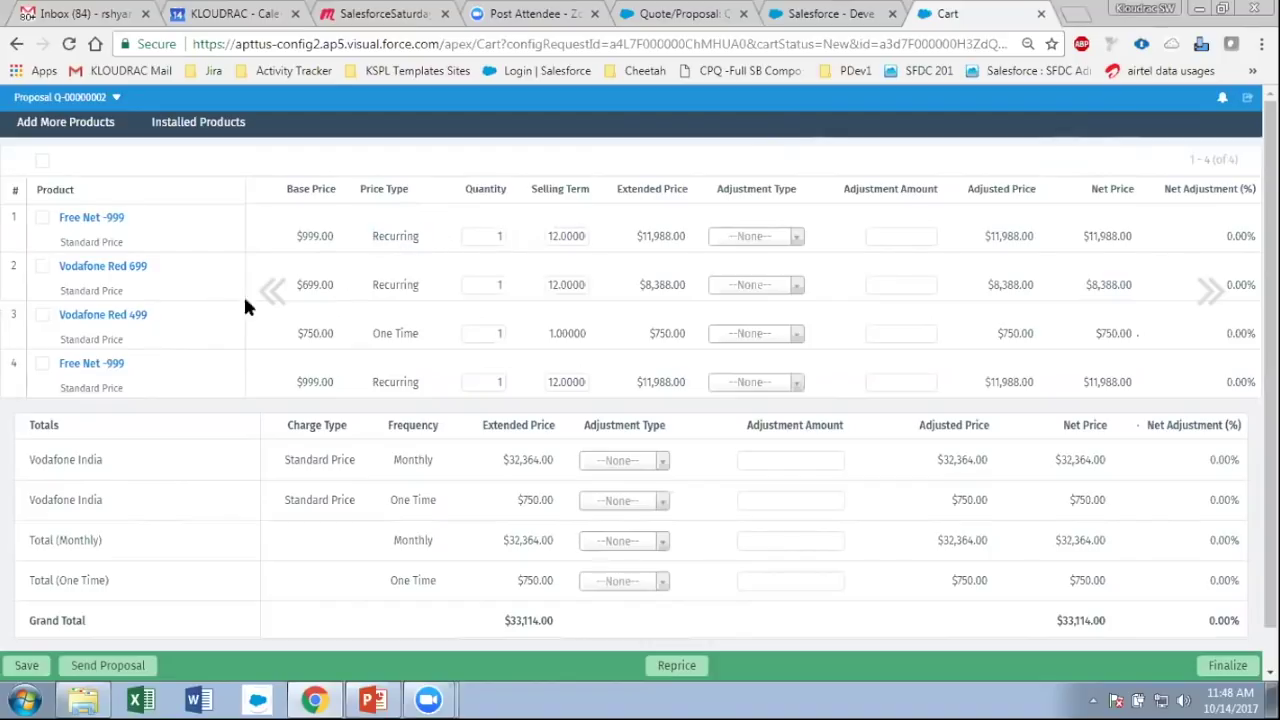
{"action": "left_click_drag", "start_coordinate": [372, 333], "coordinate": [418, 337]}
- Set the quantity to 4 for the first Free Net -999 line and 6 for Vodafone Red 499, and reprice the cart
{"action": "left_click", "coordinate": [484, 236]}
{"action": "type", "text": "4"}
{"action": "left_click", "coordinate": [499, 334]}
{"action": "type", "text": "6"}
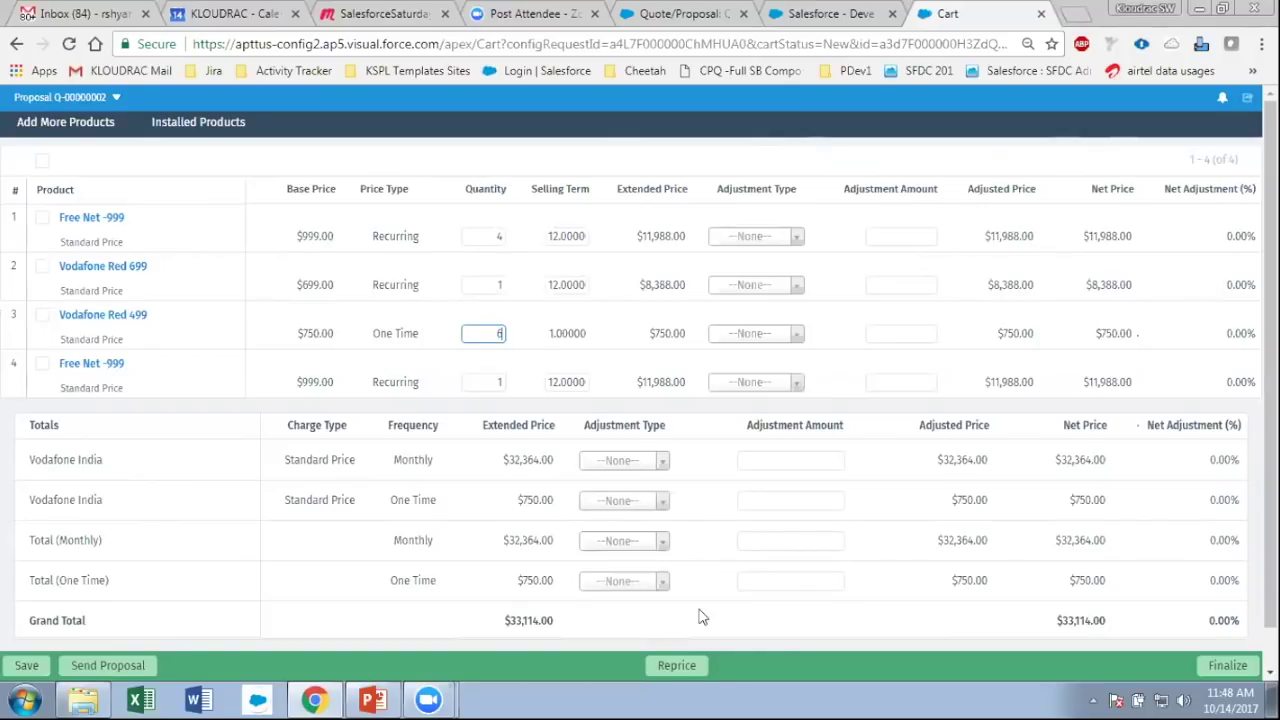
{"action": "left_click", "coordinate": [676, 665]}
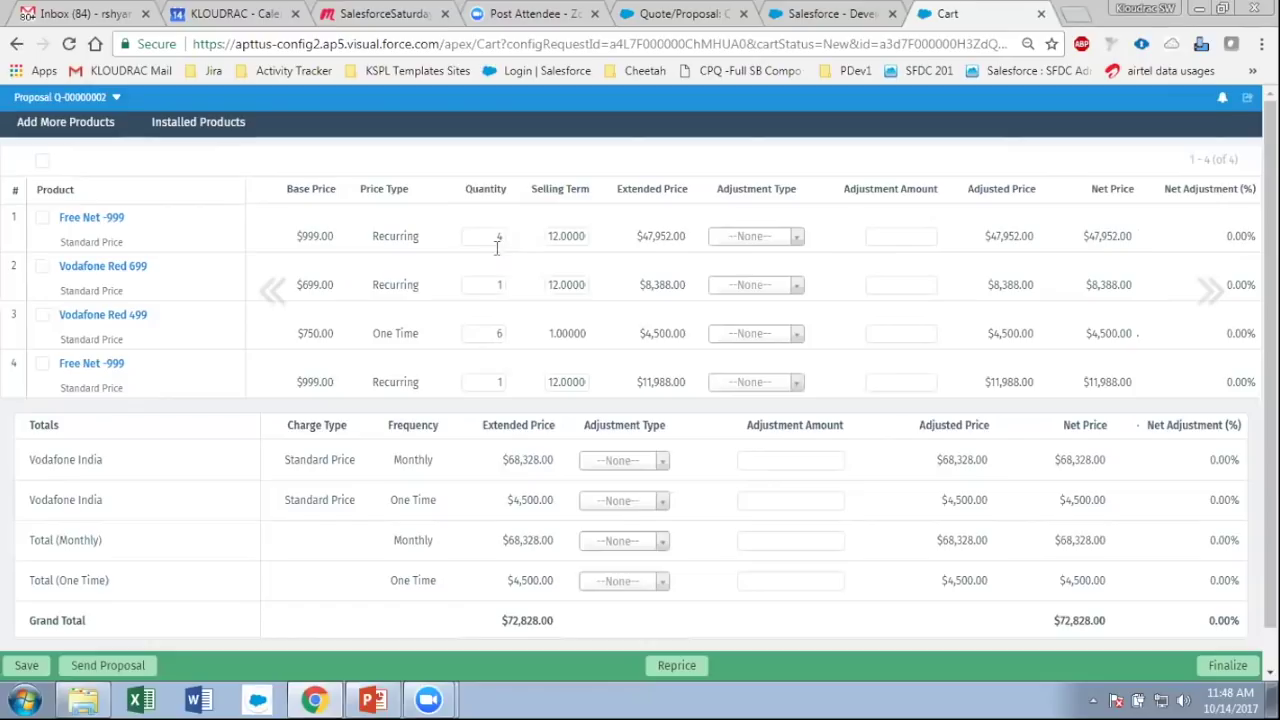
- Compare the repriced quantities, net prices and selling terms of the Free Net -999 and Vodafone Red 499 lines
{"action": "left_click", "coordinate": [484, 238]}
{"action": "left_click", "coordinate": [489, 329]}
{"action": "left_click", "coordinate": [1128, 334]}
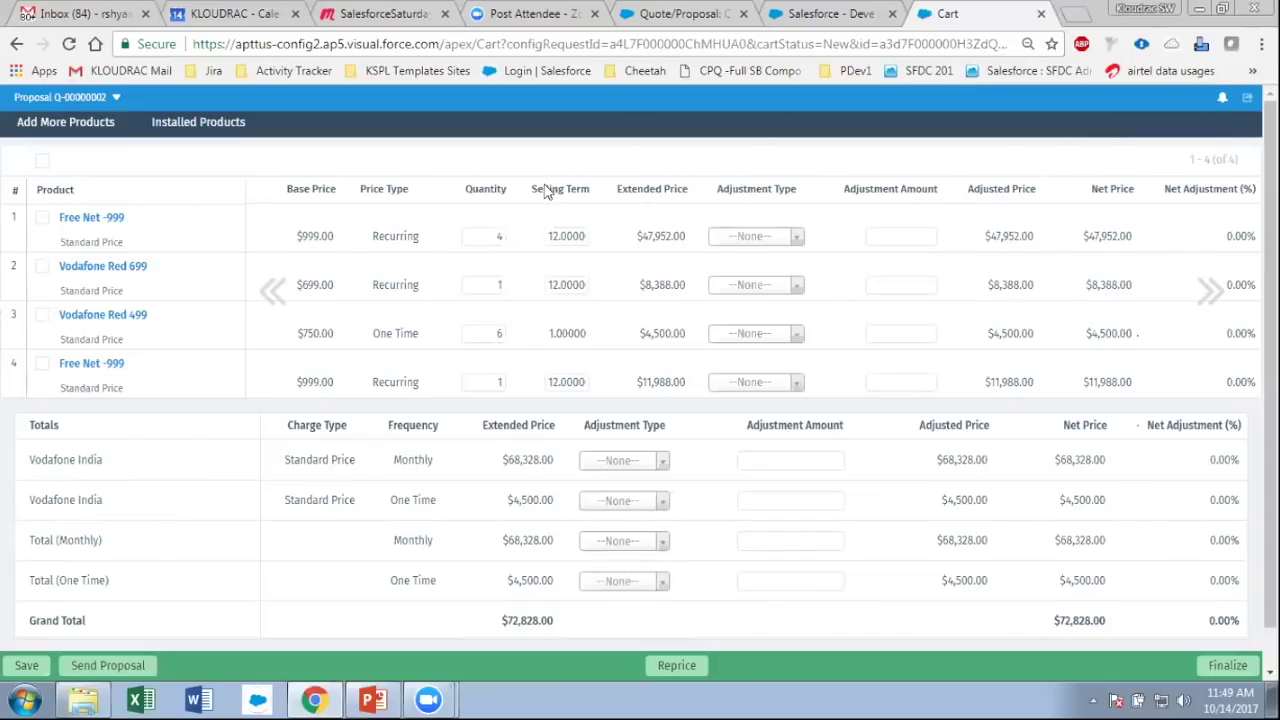
{"action": "left_click_drag", "start_coordinate": [546, 194], "coordinate": [603, 190]}
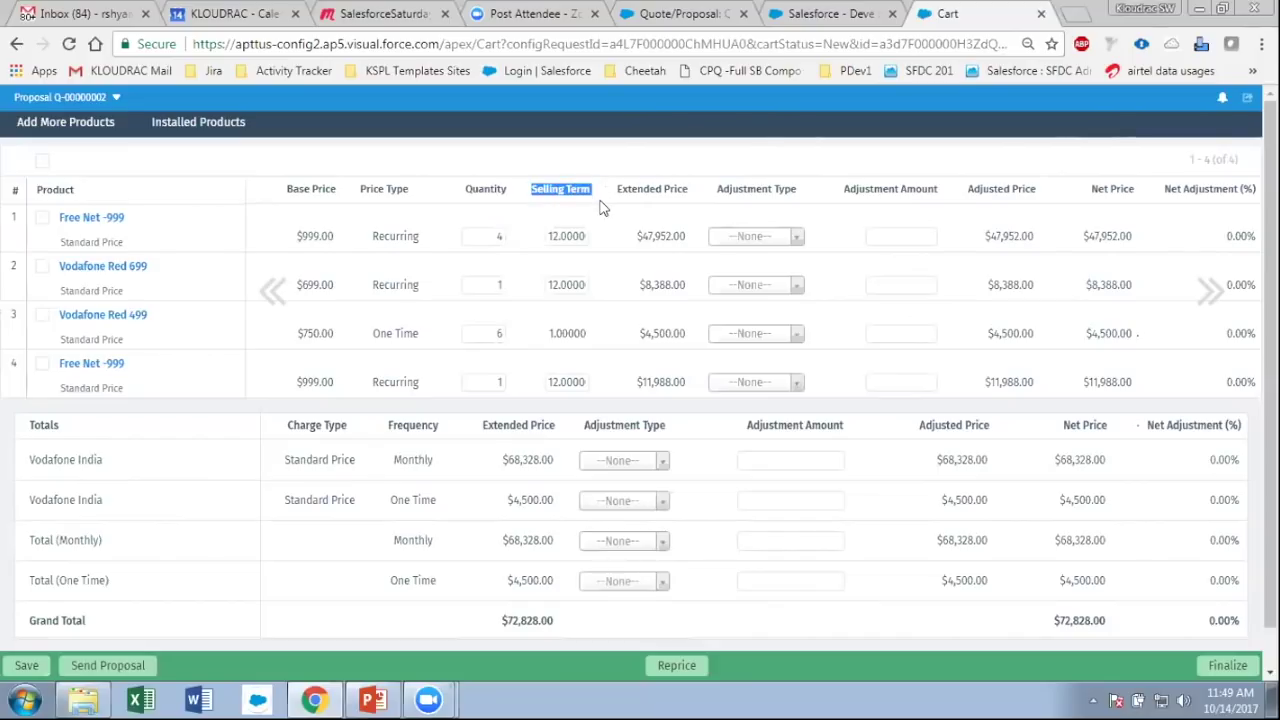
{"action": "left_click", "coordinate": [576, 234]}
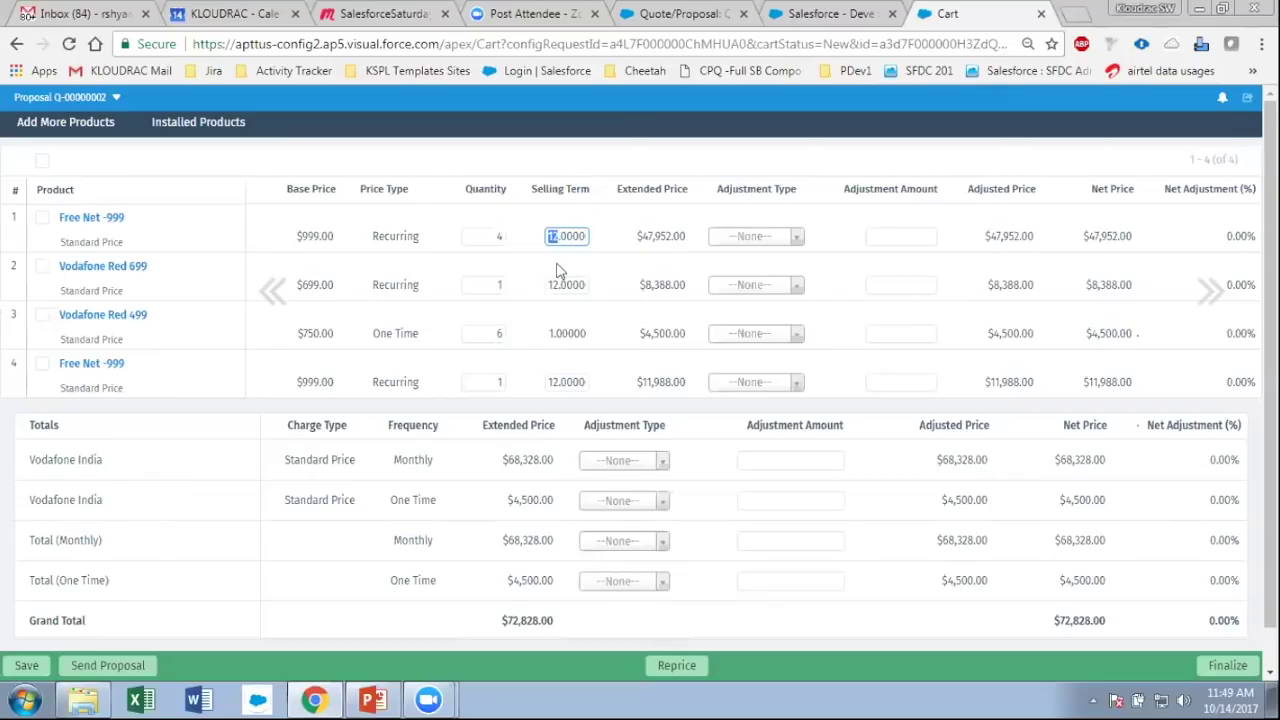
{"action": "left_click_drag", "start_coordinate": [549, 333], "coordinate": [604, 337]}
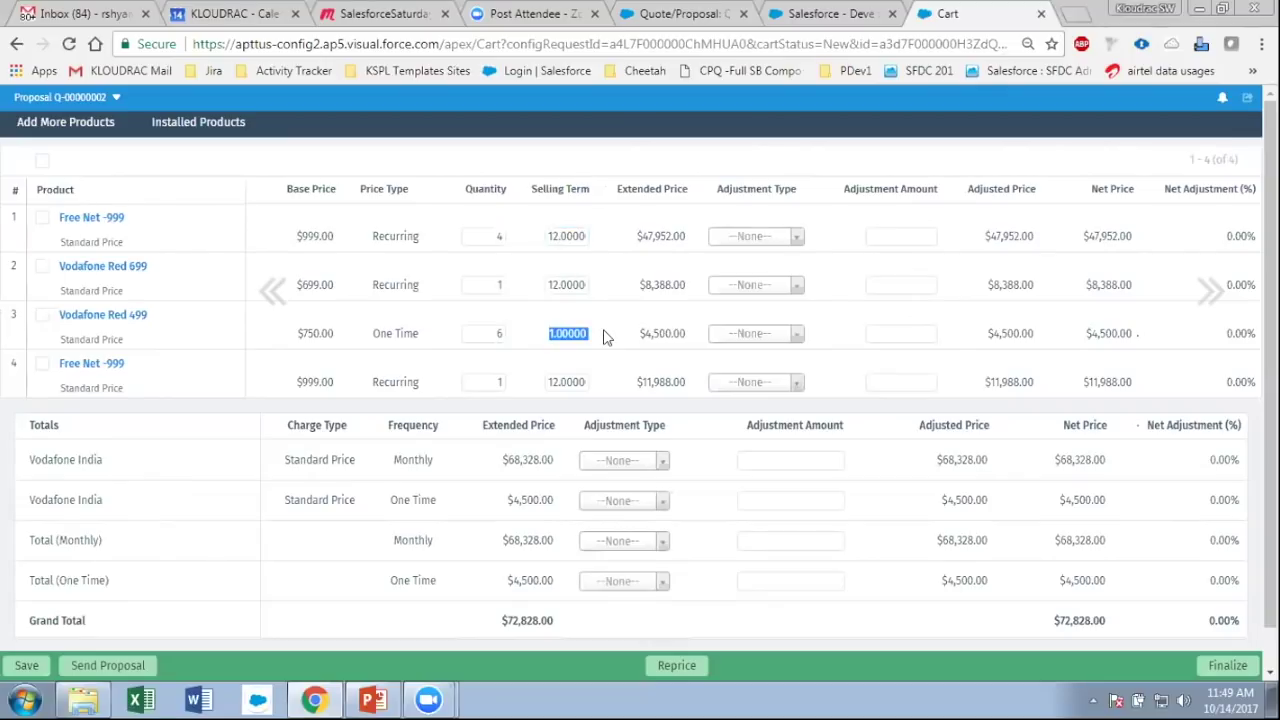
{"action": "left_click_drag", "start_coordinate": [550, 236], "coordinate": [587, 232]}
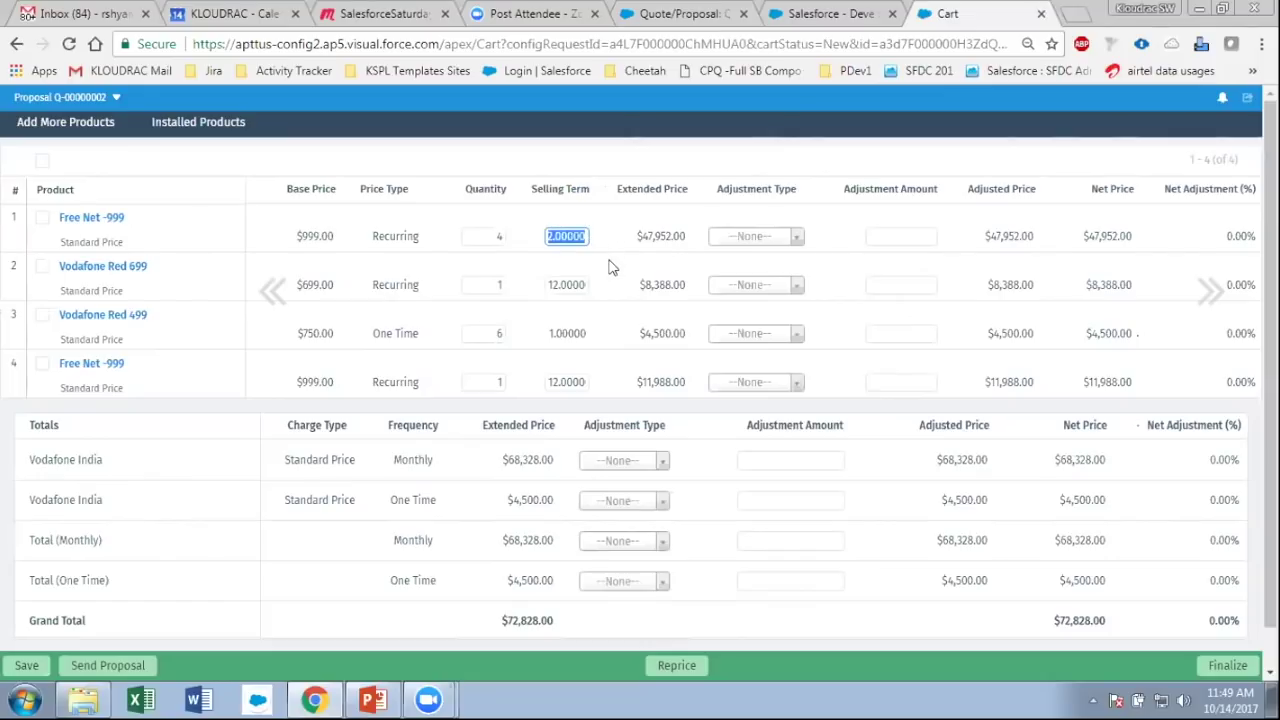
{"action": "left_click", "coordinate": [612, 268]}
{"action": "left_click", "coordinate": [553, 236]}
{"action": "left_click_drag", "start_coordinate": [545, 236], "coordinate": [585, 236]}
{"action": "left_click", "coordinate": [591, 267]}
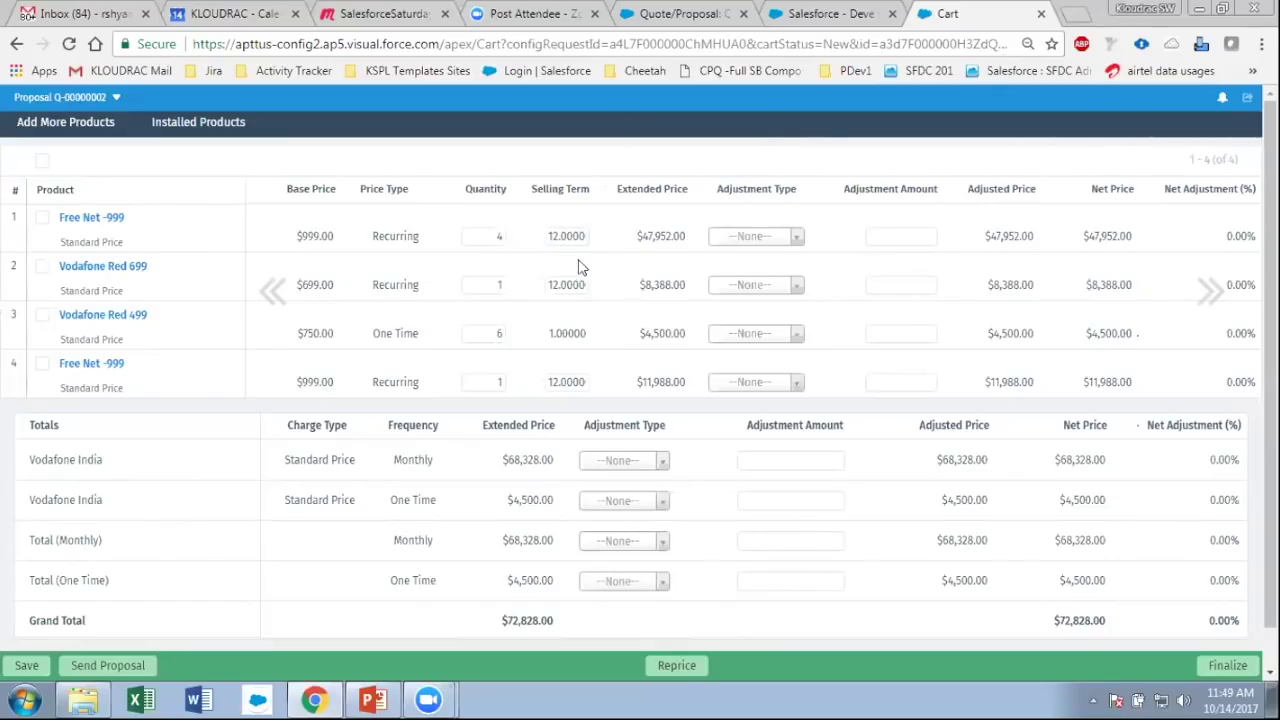
- Examine how base price, price type, quantity and selling term make up the first Free Net -999 line's extended price
{"action": "left_click_drag", "start_coordinate": [370, 238], "coordinate": [420, 238]}
{"action": "left_click", "coordinate": [423, 240]}
{"action": "left_click_drag", "start_coordinate": [297, 237], "coordinate": [333, 236]}
{"action": "left_click", "coordinate": [337, 237]}
{"action": "left_click_drag", "start_coordinate": [532, 190], "coordinate": [686, 189]}
{"action": "left_click", "coordinate": [558, 205]}
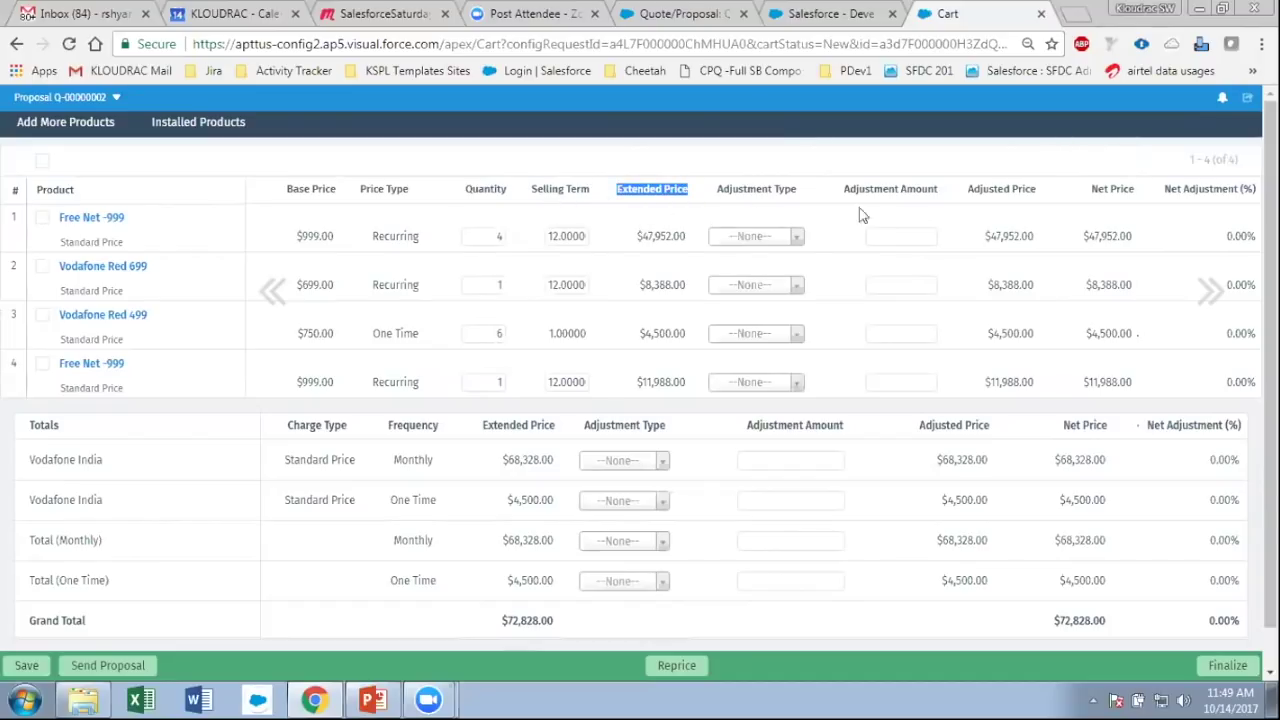
{"action": "left_click", "coordinate": [612, 206]}
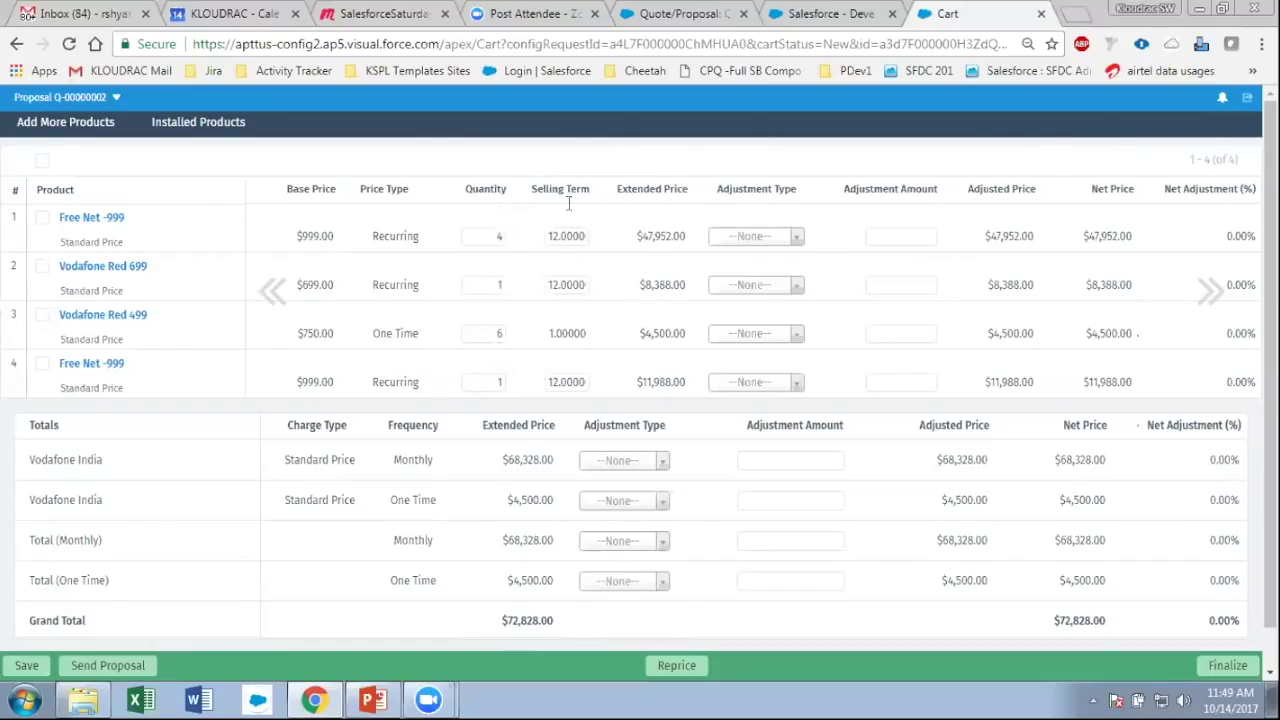
{"action": "left_click", "coordinate": [481, 232]}
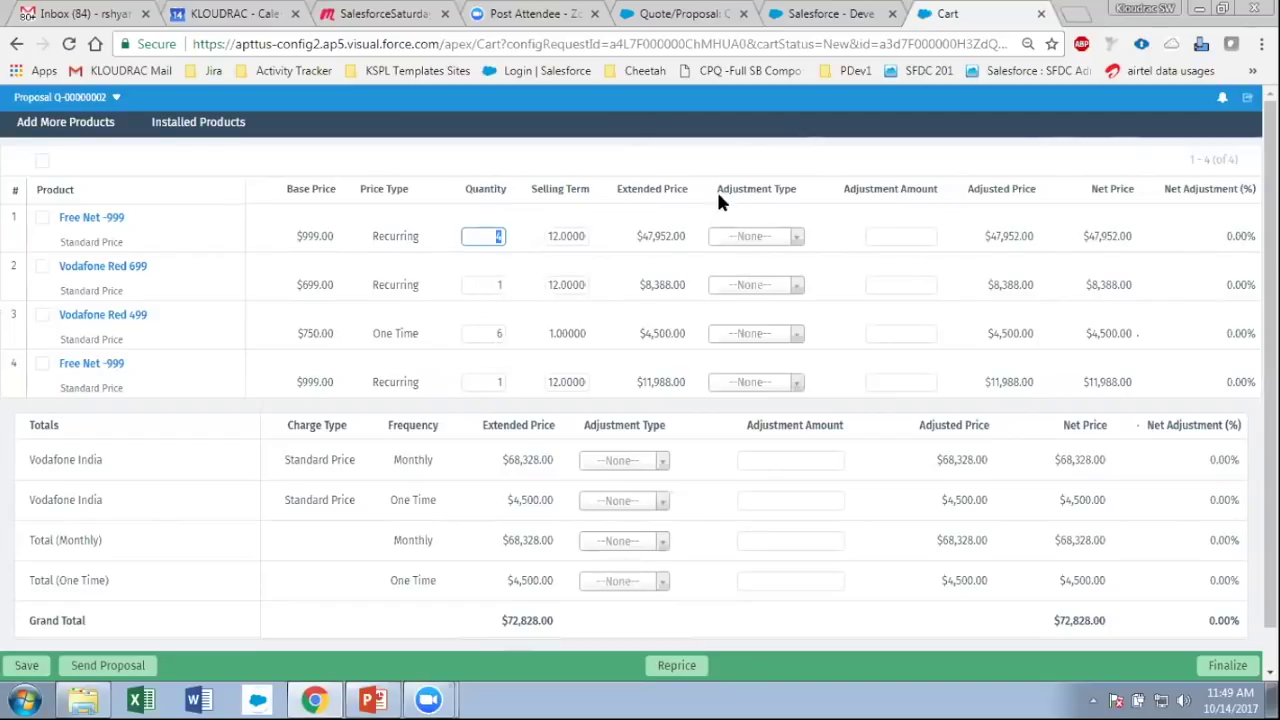
- Apply a % Discount adjustment of 50 to the first Free Net -999 line
{"action": "left_click_drag", "start_coordinate": [716, 189], "coordinate": [763, 190]}
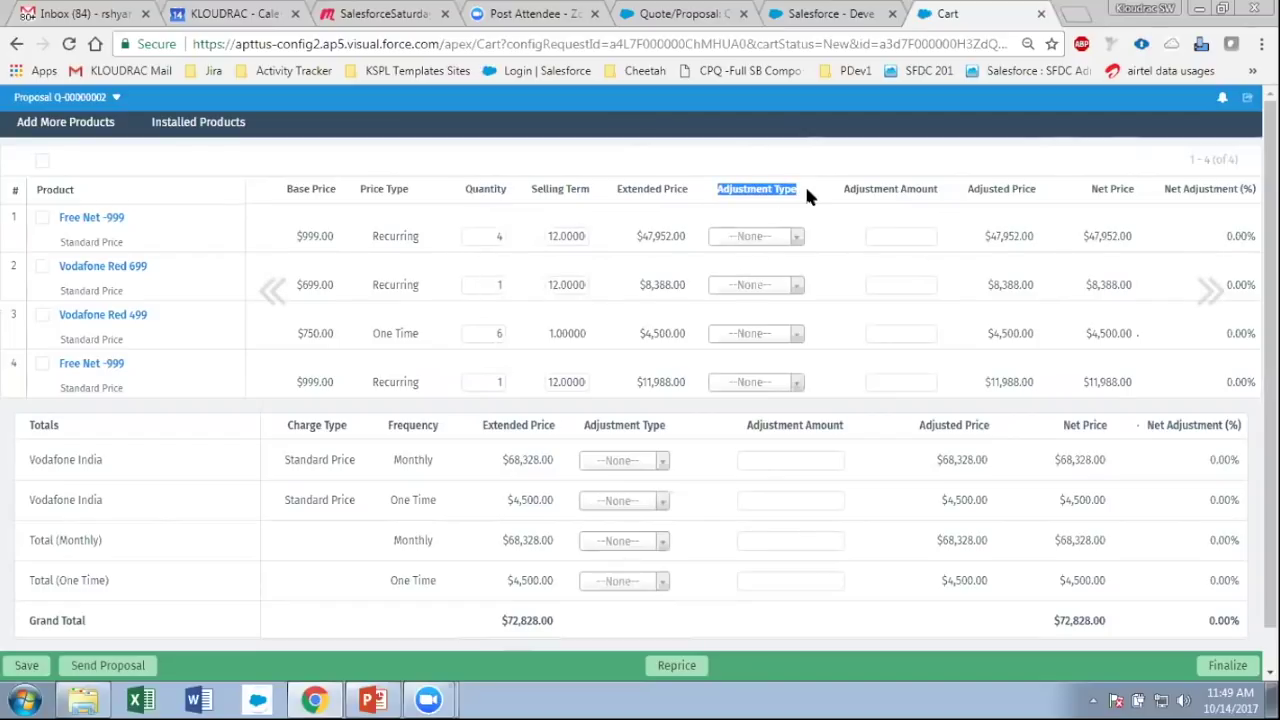
{"action": "left_click_drag", "start_coordinate": [716, 189], "coordinate": [810, 198]}
{"action": "left_click", "coordinate": [798, 238]}
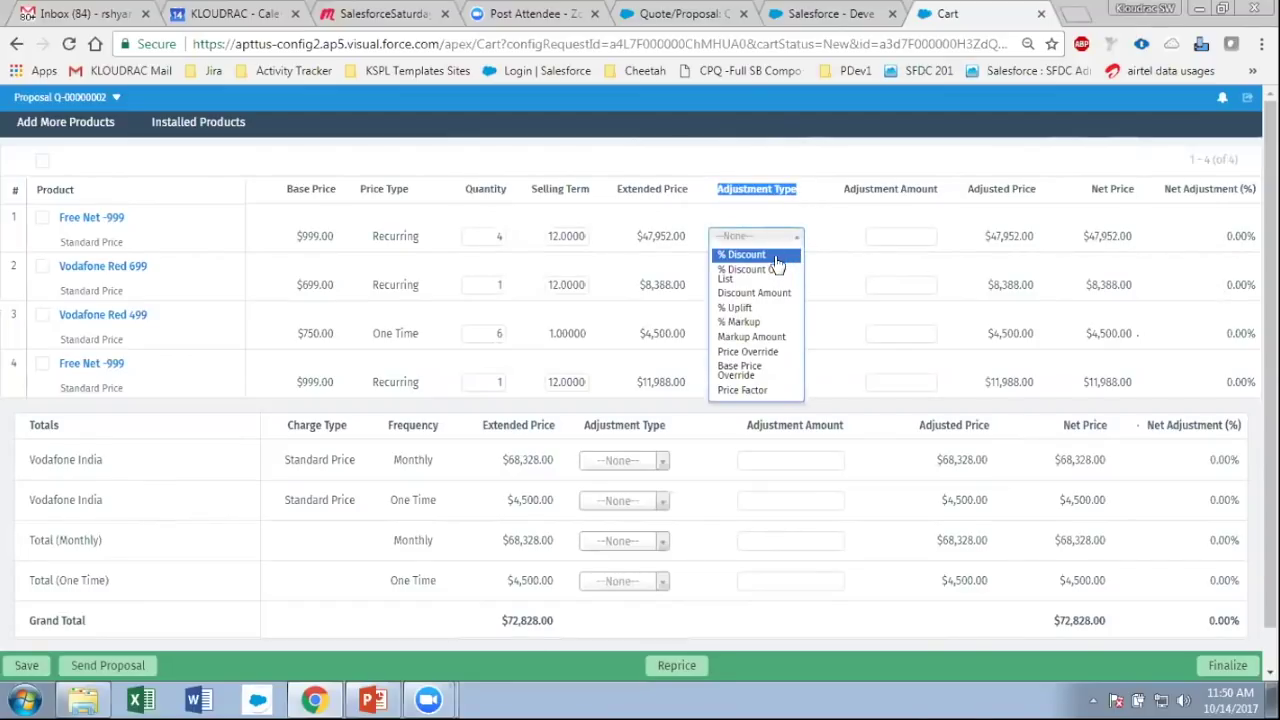
{"action": "left_click", "coordinate": [762, 256]}
{"action": "left_click", "coordinate": [890, 240]}
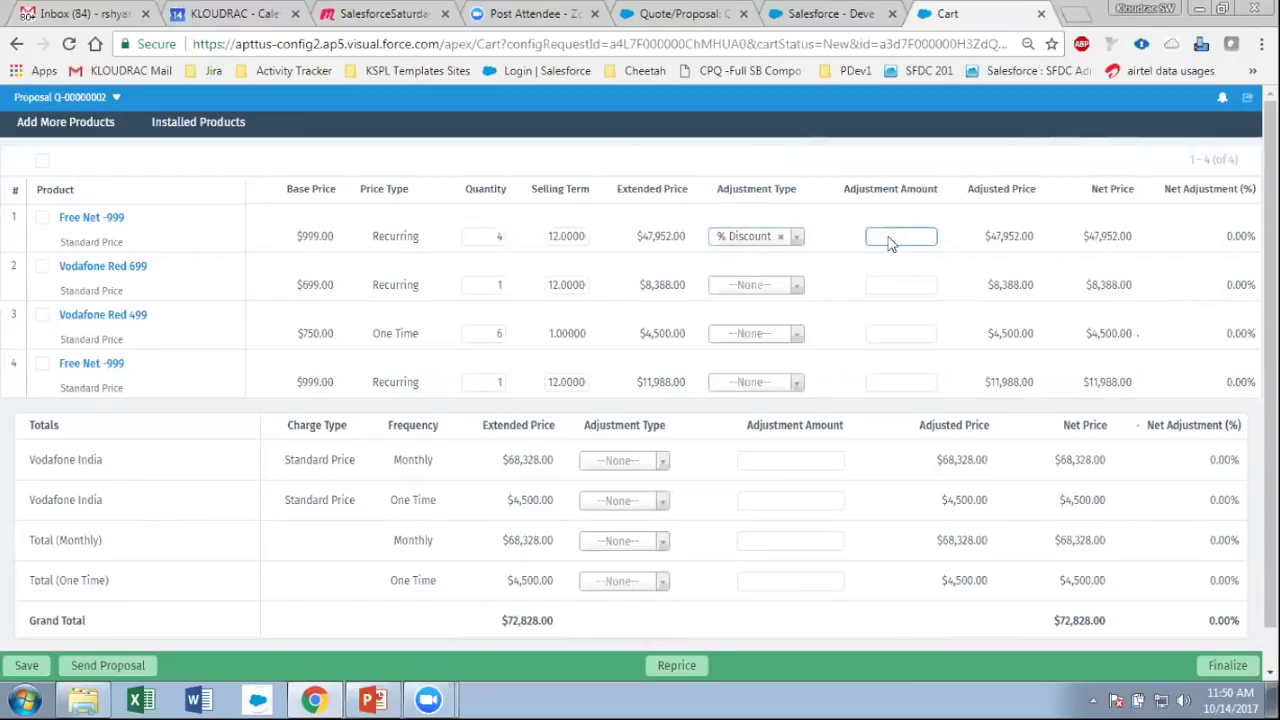
{"action": "type", "text": "50"}
{"action": "left_click", "coordinate": [821, 219]}
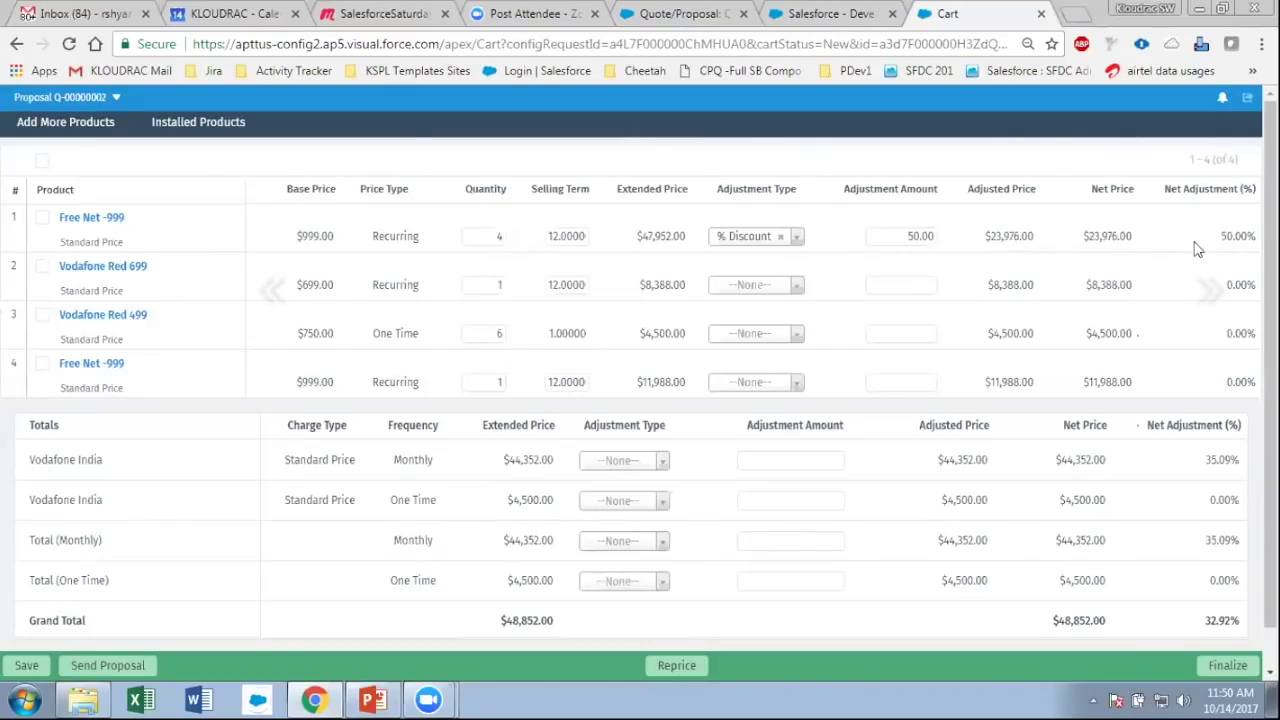
- Examine the net adjustment, adjusted price and extended price of the discounted first Free Net -999 line
{"action": "left_click_drag", "start_coordinate": [1220, 236], "coordinate": [1233, 236]}
{"action": "left_click", "coordinate": [1038, 237]}
{"action": "left_click_drag", "start_coordinate": [1049, 243], "coordinate": [991, 251]}
{"action": "left_click", "coordinate": [980, 251]}
{"action": "left_click_drag", "start_coordinate": [640, 236], "coordinate": [690, 237]}
{"action": "left_click", "coordinate": [980, 249]}
- Review the adjustment types offered for Vodafone Red 699 and compare the cart's adjusted and net price columns
{"action": "left_click", "coordinate": [794, 287]}
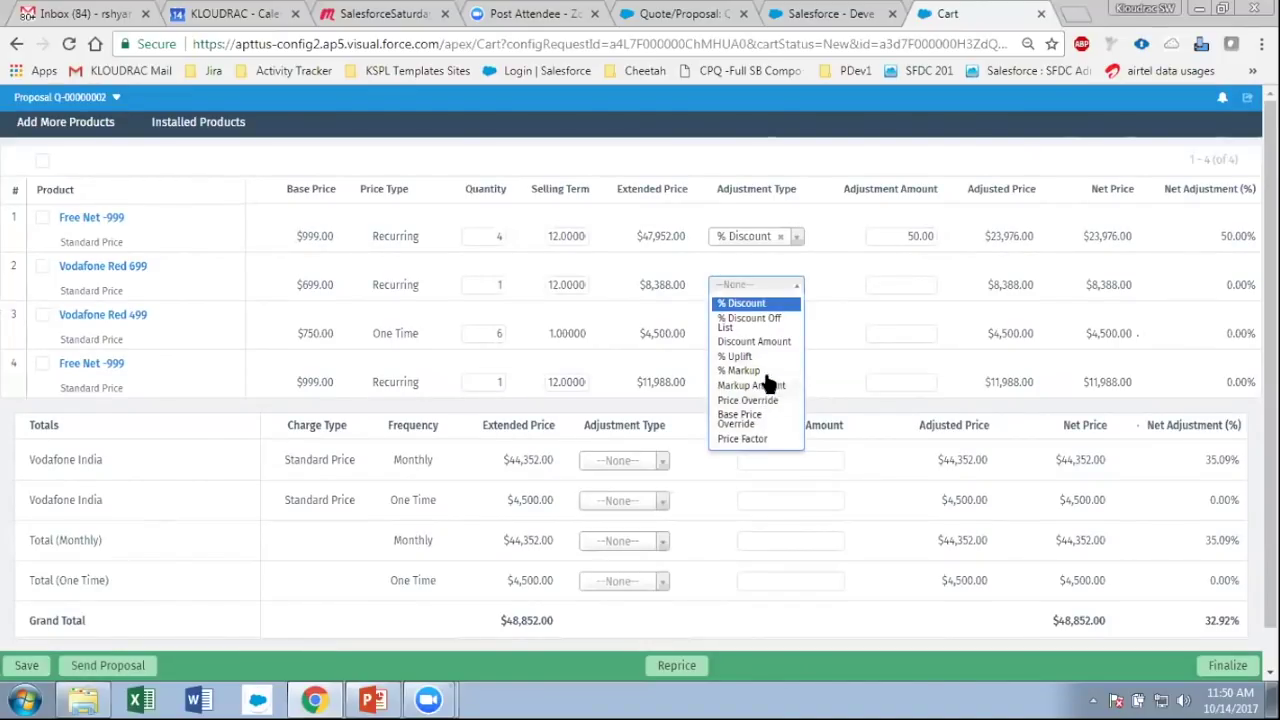
{"action": "left_click", "coordinate": [815, 292]}
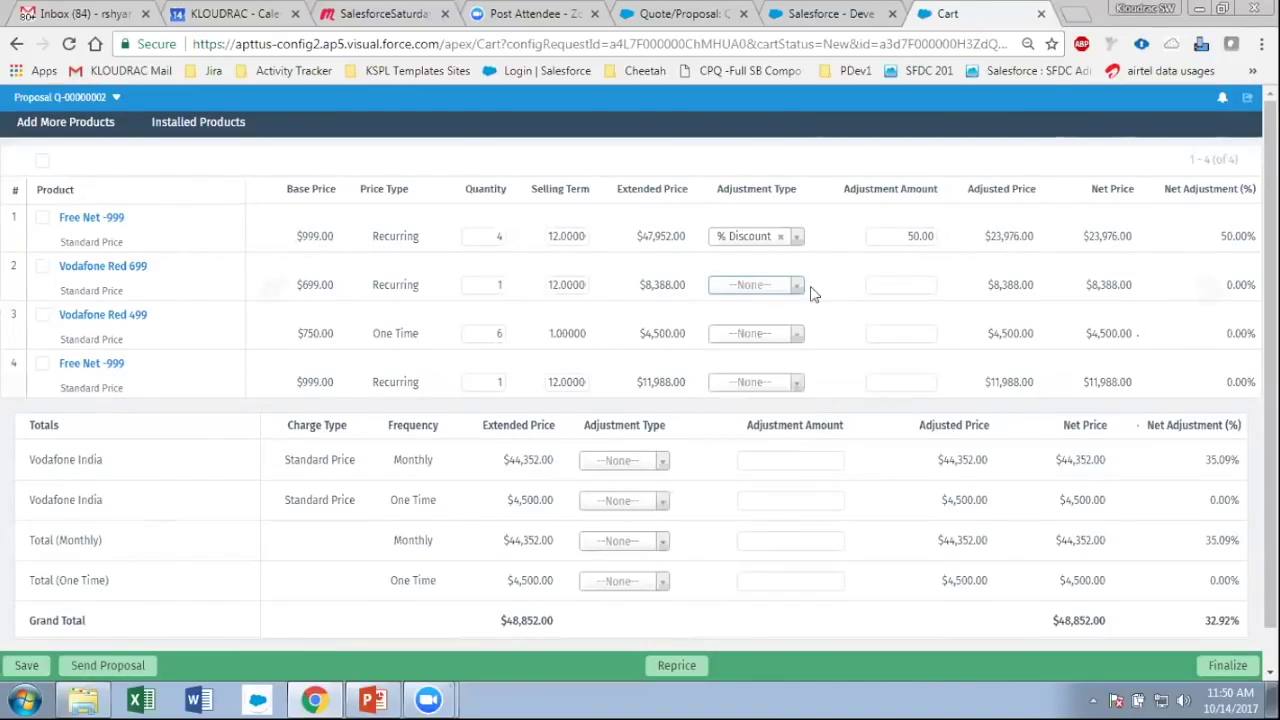
{"action": "left_click", "coordinate": [850, 278]}
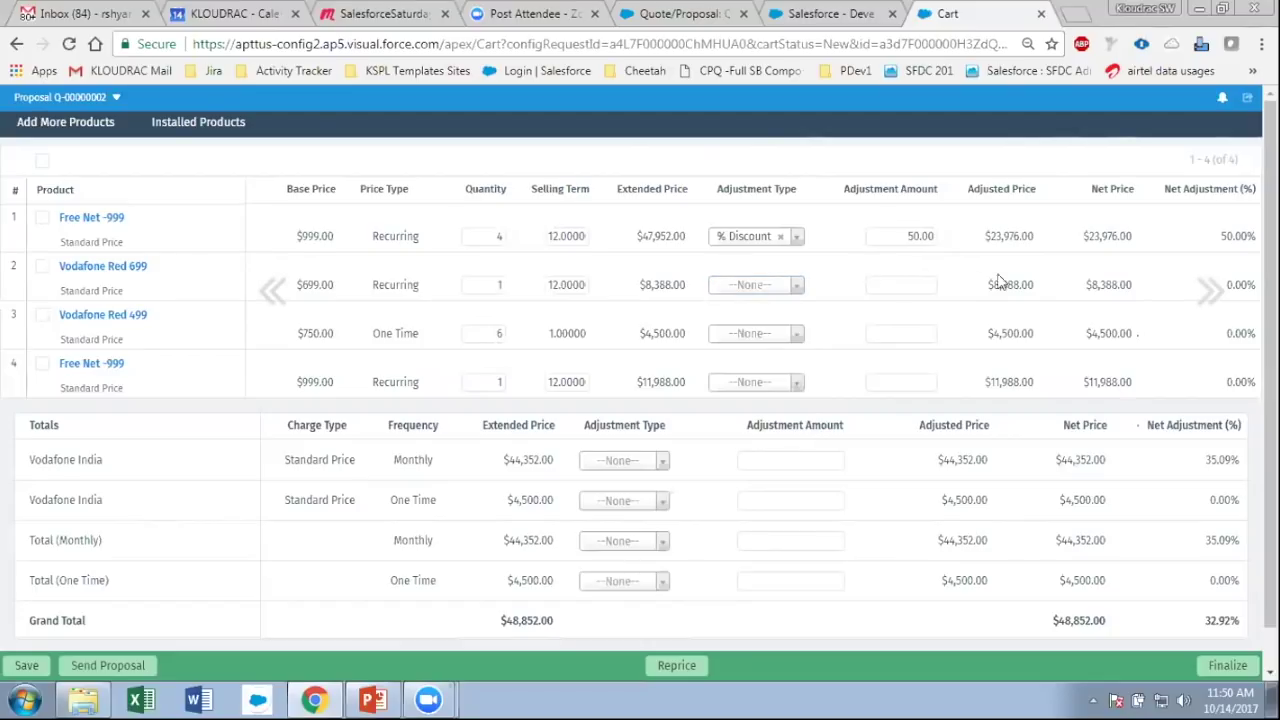
{"action": "left_click_drag", "start_coordinate": [1105, 189], "coordinate": [1138, 191]}
{"action": "left_click", "coordinate": [977, 214]}
{"action": "left_click_drag", "start_coordinate": [1092, 197], "coordinate": [1137, 192]}
{"action": "left_click", "coordinate": [808, 269]}
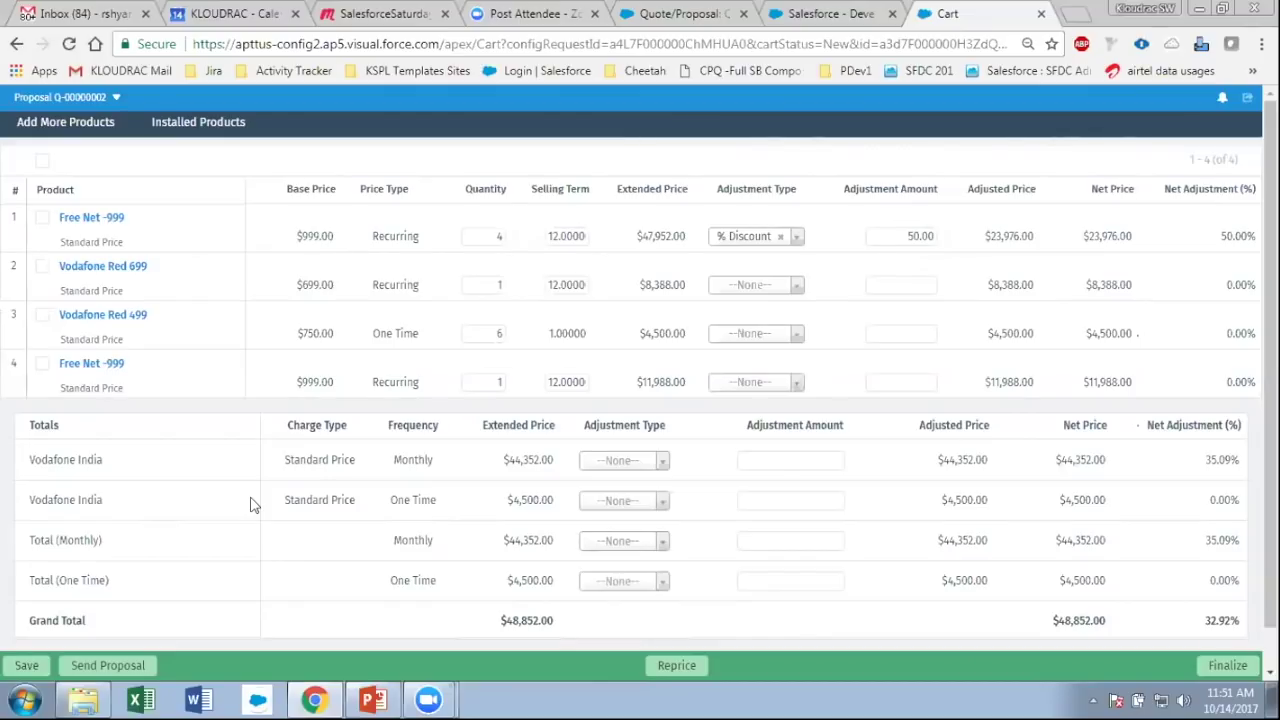
- Examine how the cart totals group the Vodafone India lines by charge type and frequency
{"action": "left_click_drag", "start_coordinate": [22, 430], "coordinate": [118, 438]}
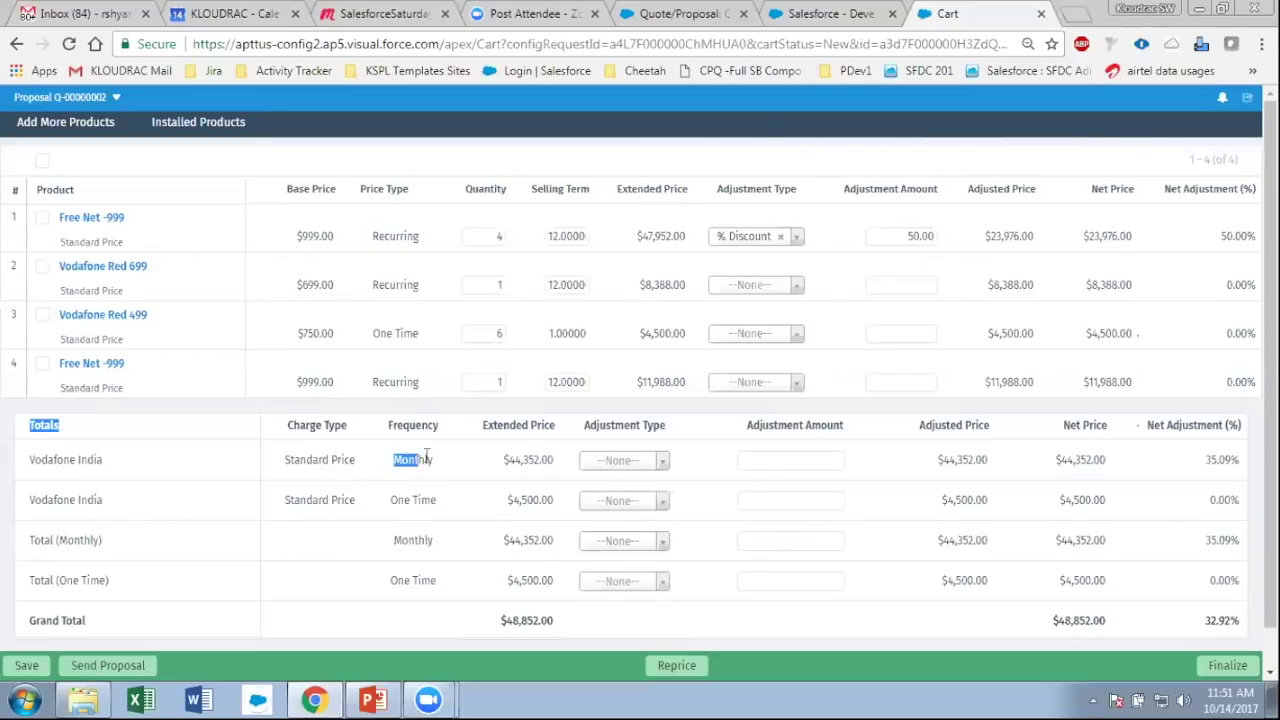
{"action": "left_click_drag", "start_coordinate": [251, 461], "coordinate": [363, 461]}
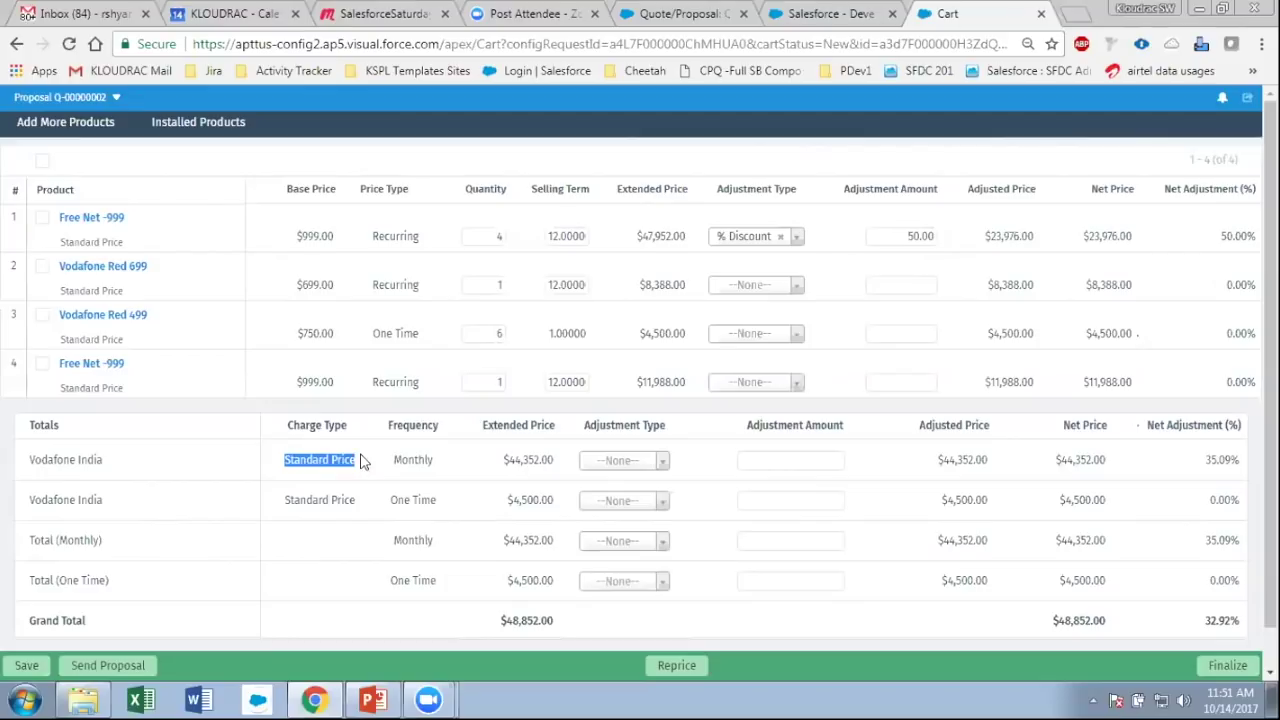
{"action": "left_click", "coordinate": [491, 467]}
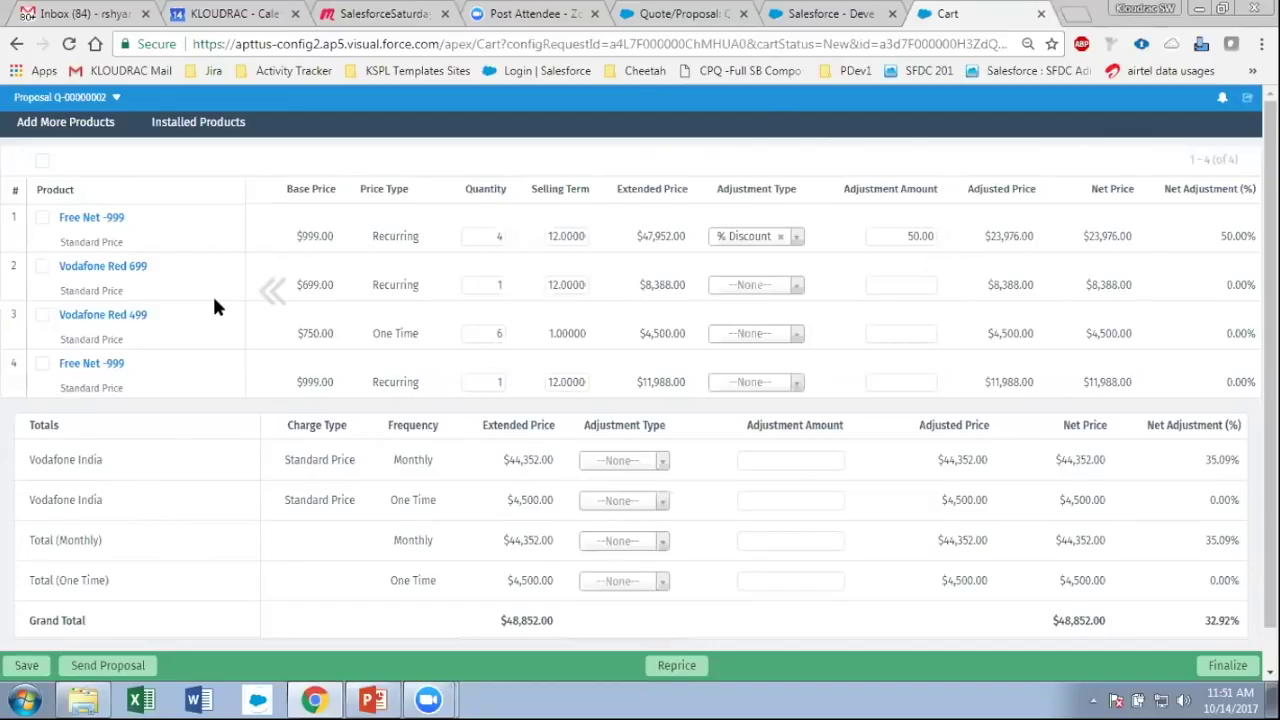
{"action": "scroll", "coordinate": [212, 307], "scroll_direction": "down", "scroll_amount": 1}
{"action": "scroll", "coordinate": [212, 307], "scroll_direction": "up", "scroll_amount": 1}
- Examine the monthly and one-time totals and the grand total's extended price, net price and net adjustment
{"action": "left_click_drag", "start_coordinate": [29, 541], "coordinate": [106, 541]}
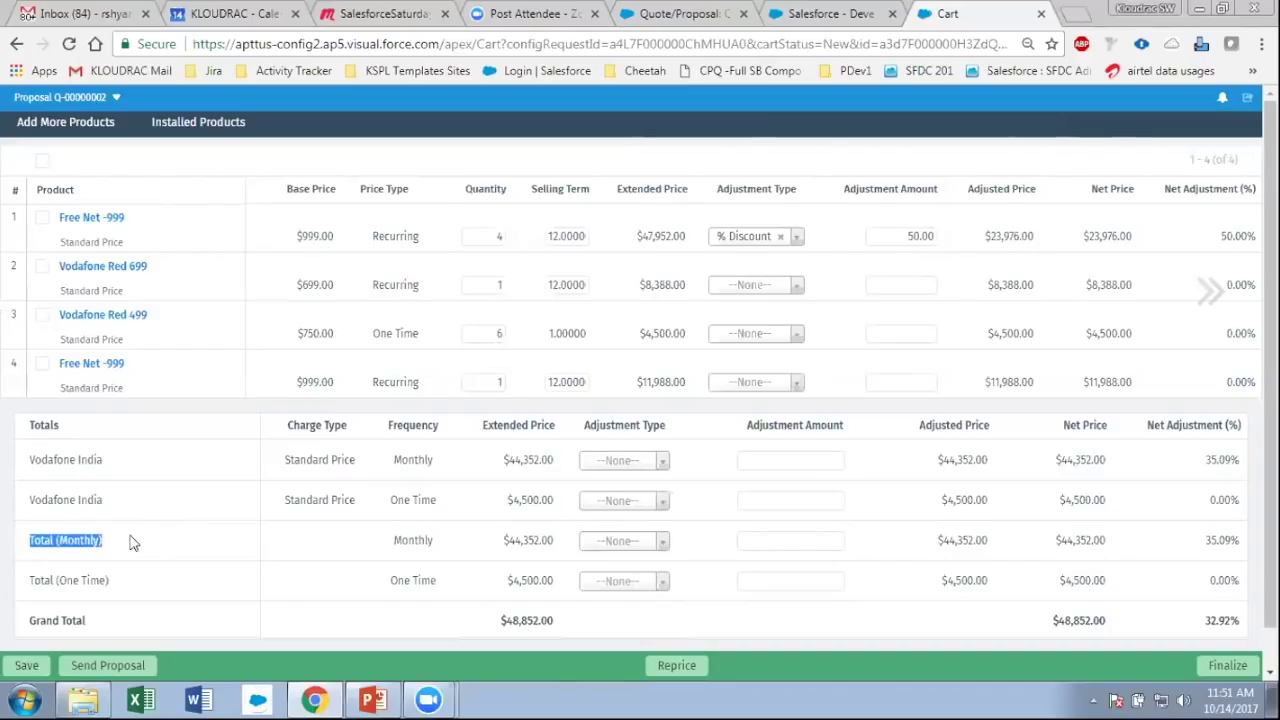
{"action": "left_click_drag", "start_coordinate": [496, 542], "coordinate": [565, 540]}
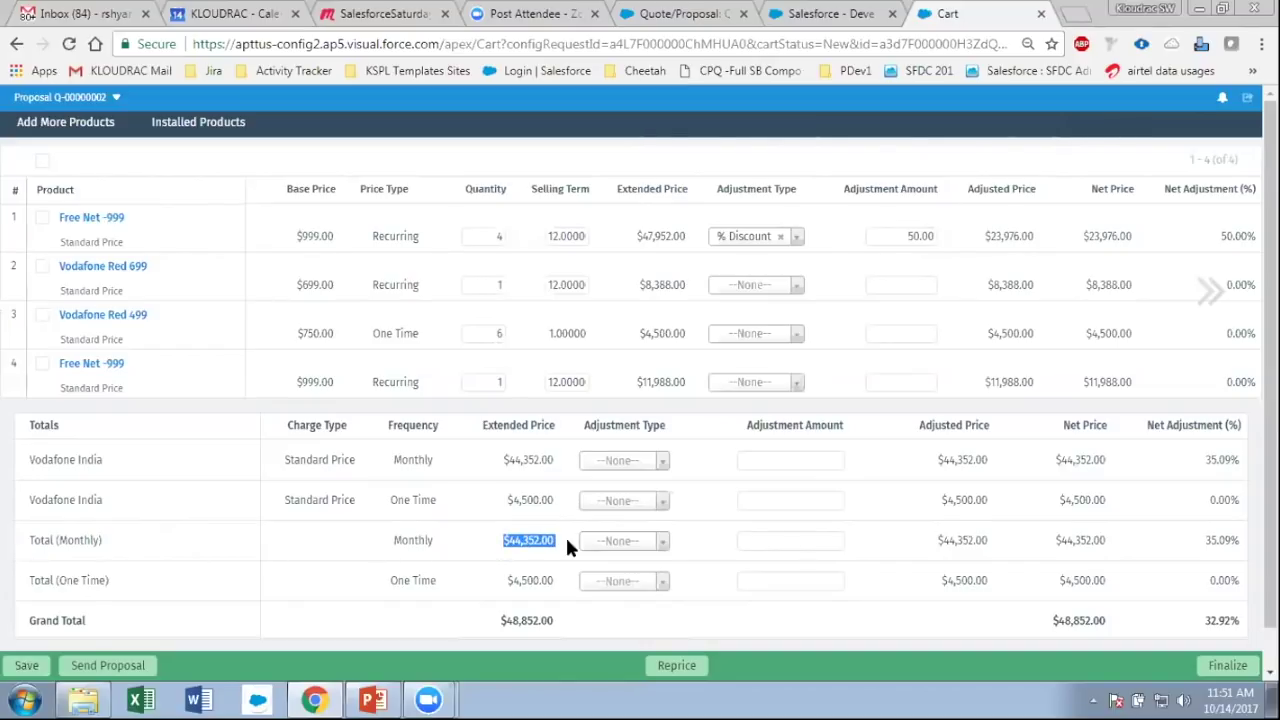
{"action": "left_click_drag", "start_coordinate": [504, 578], "coordinate": [563, 583]}
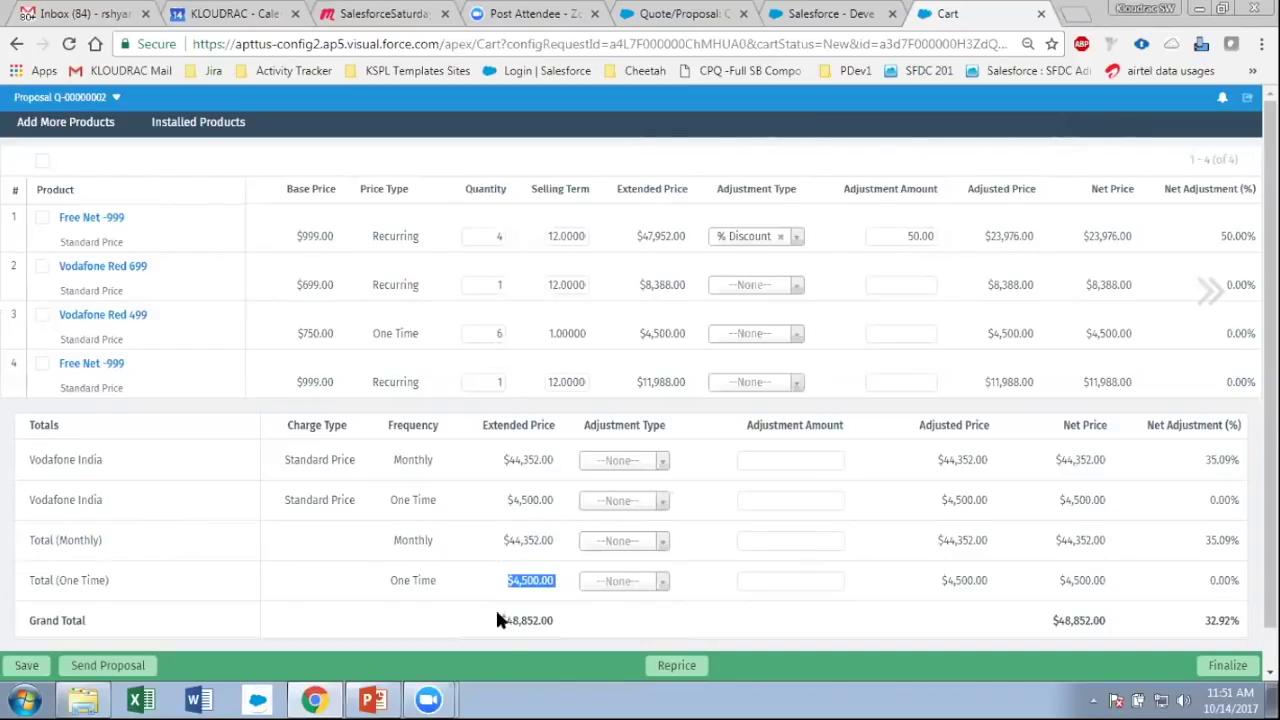
{"action": "left_click_drag", "start_coordinate": [497, 620], "coordinate": [556, 622]}
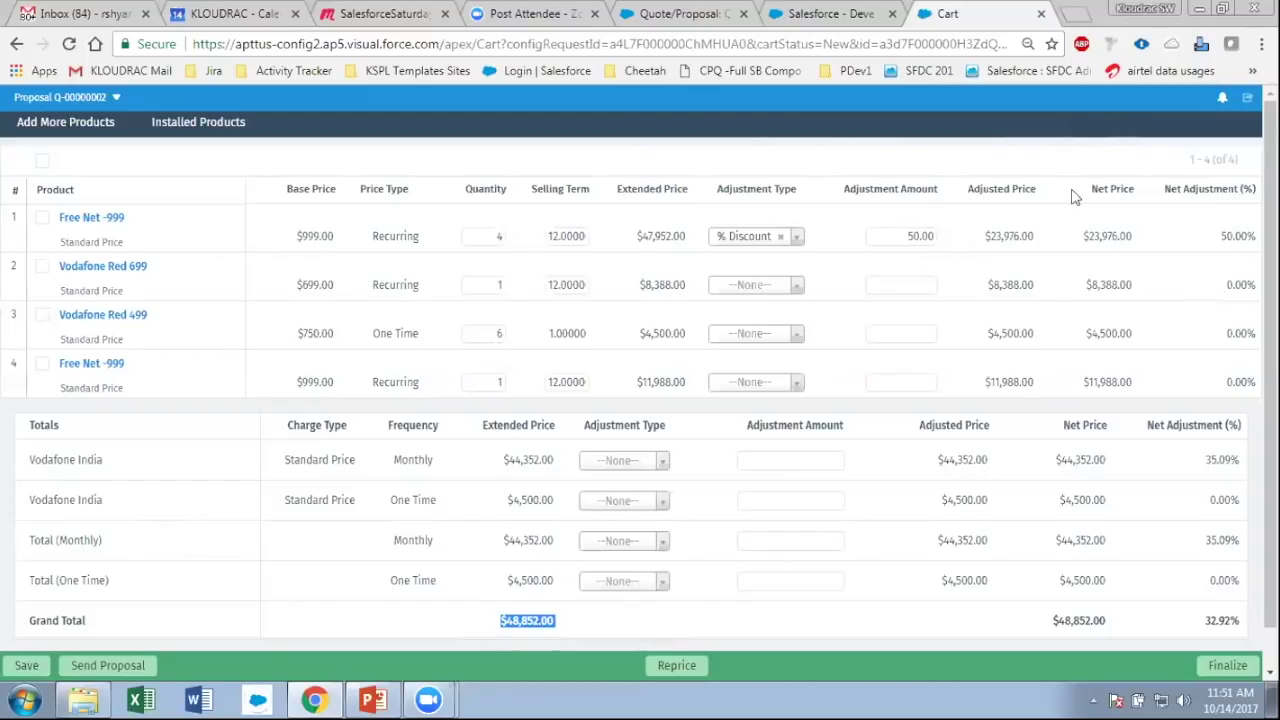
{"action": "left_click_drag", "start_coordinate": [1050, 621], "coordinate": [1110, 621]}
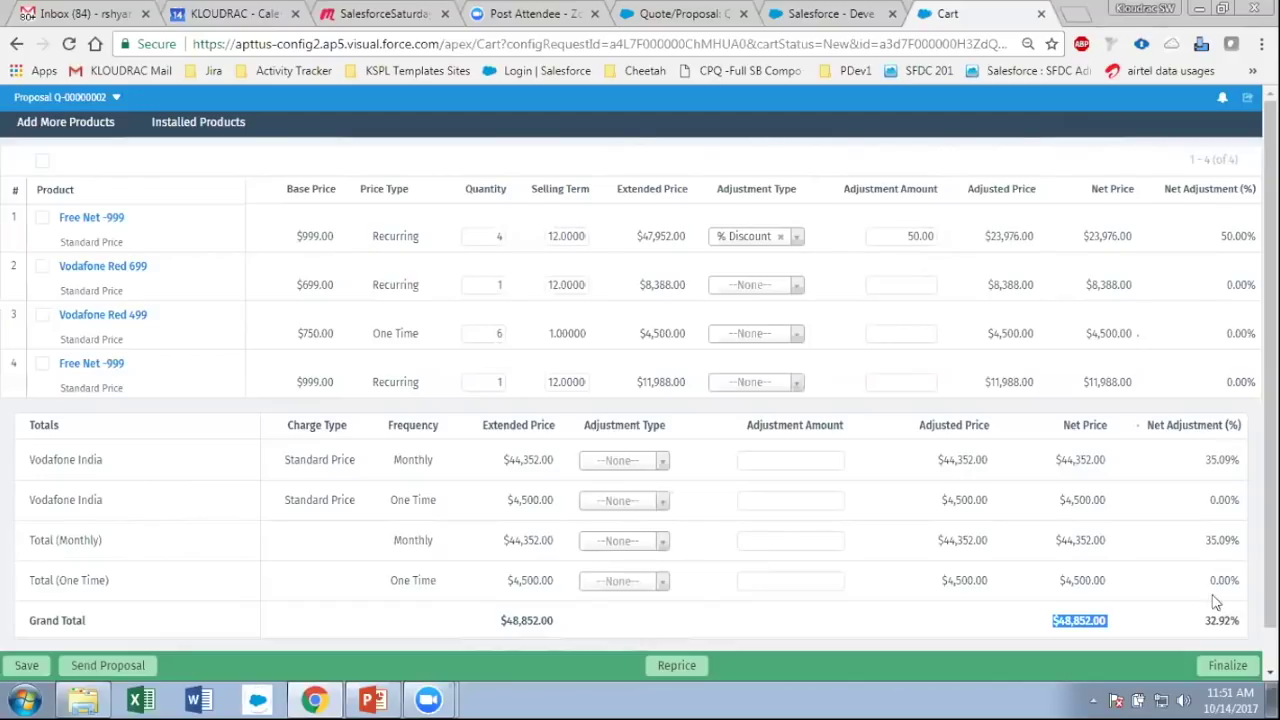
{"action": "left_click", "coordinate": [1237, 619]}
{"action": "left_click_drag", "start_coordinate": [1237, 619], "coordinate": [1206, 627]}
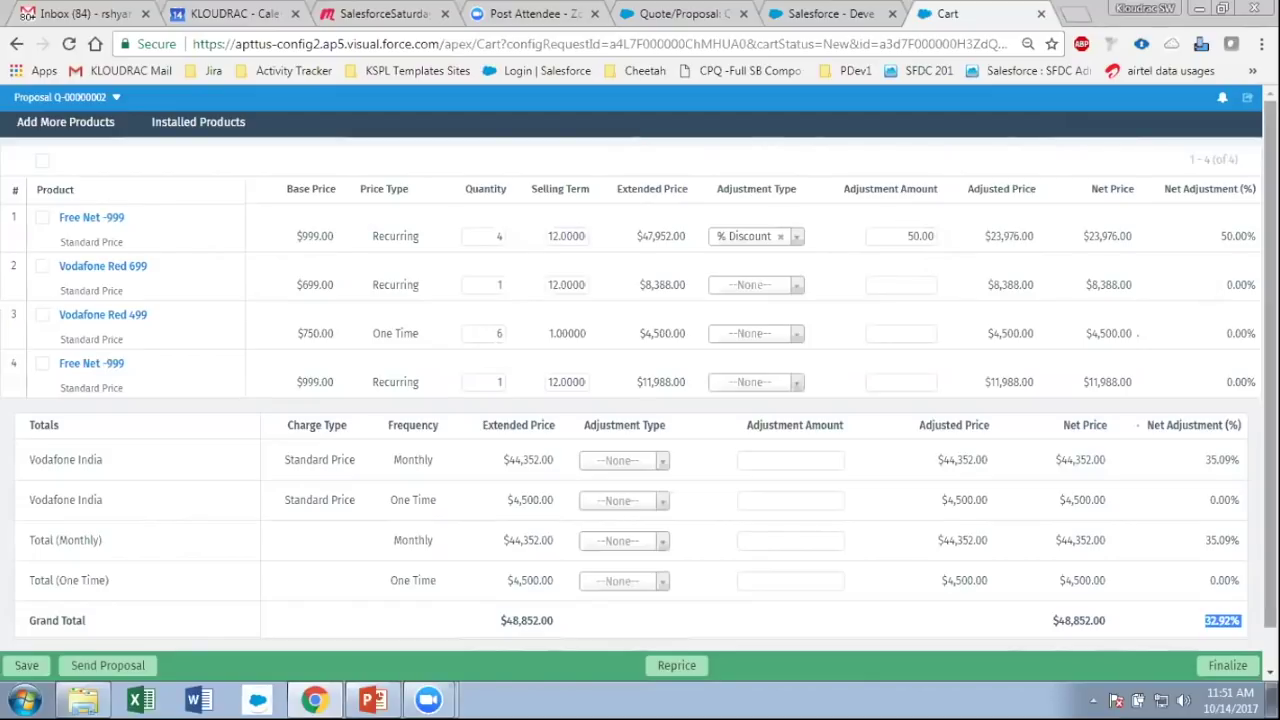
{"action": "scroll", "coordinate": [1270, 400], "scroll_direction": "down", "scroll_amount": 1}
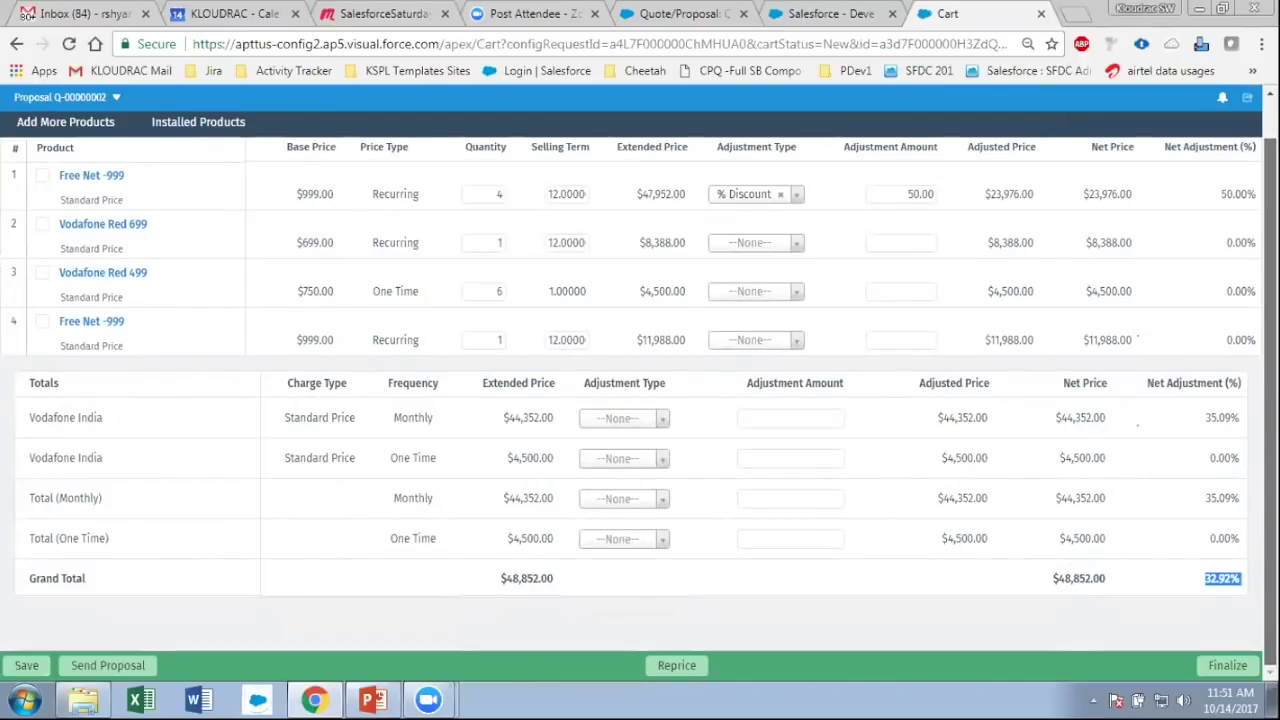
{"action": "scroll", "coordinate": [640, 380], "scroll_direction": "up", "scroll_amount": 1}
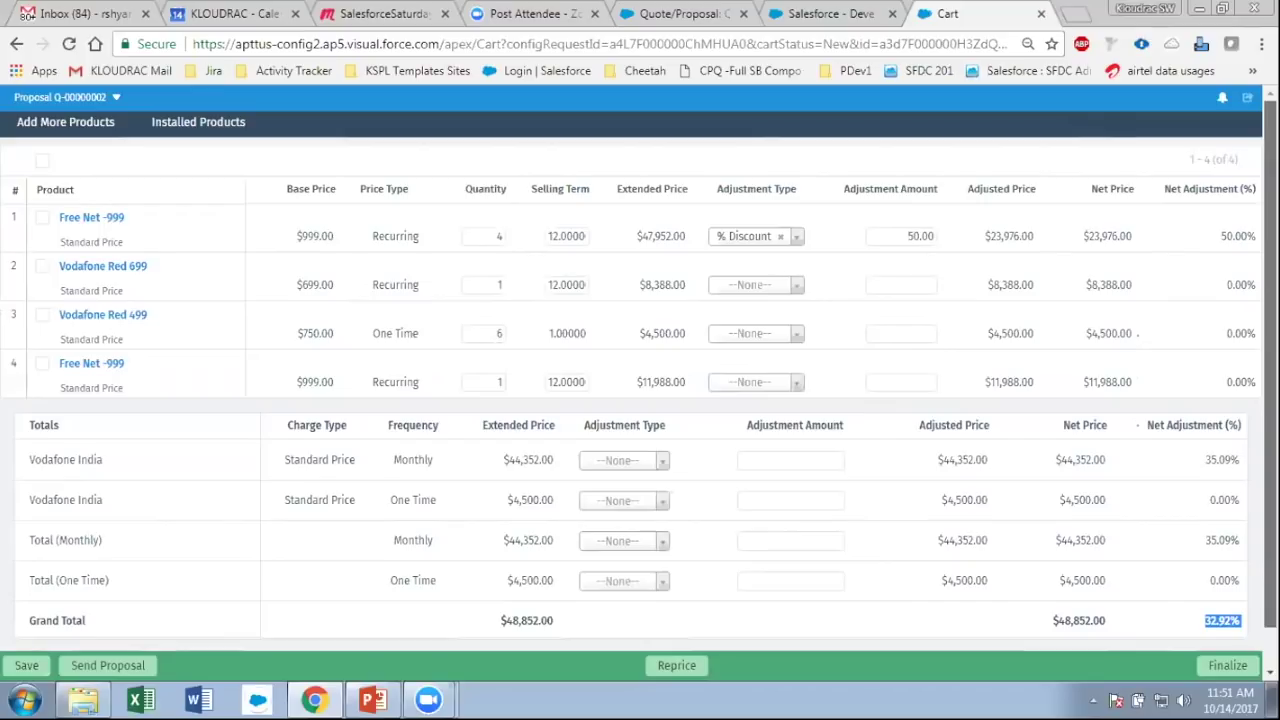
- Reprice the cart and finalize it
{"action": "scroll", "coordinate": [282, 568], "scroll_direction": "down", "scroll_amount": 1}
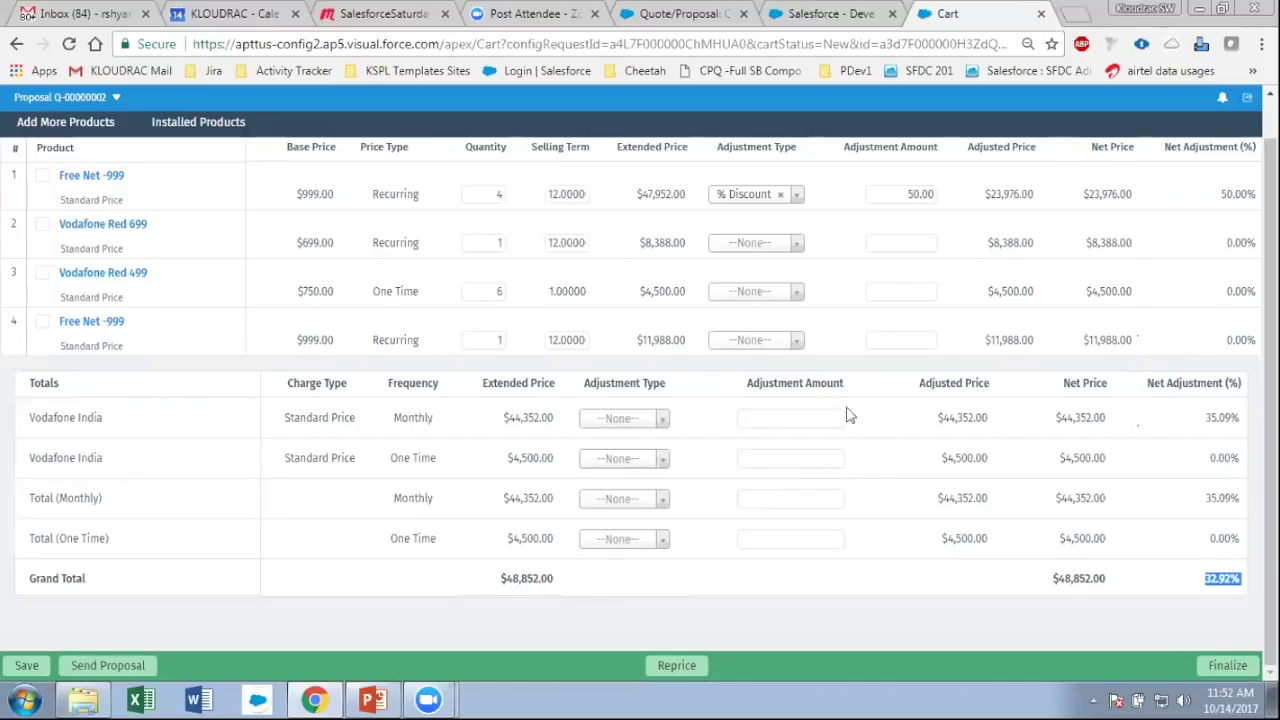
{"action": "left_click", "coordinate": [895, 195]}
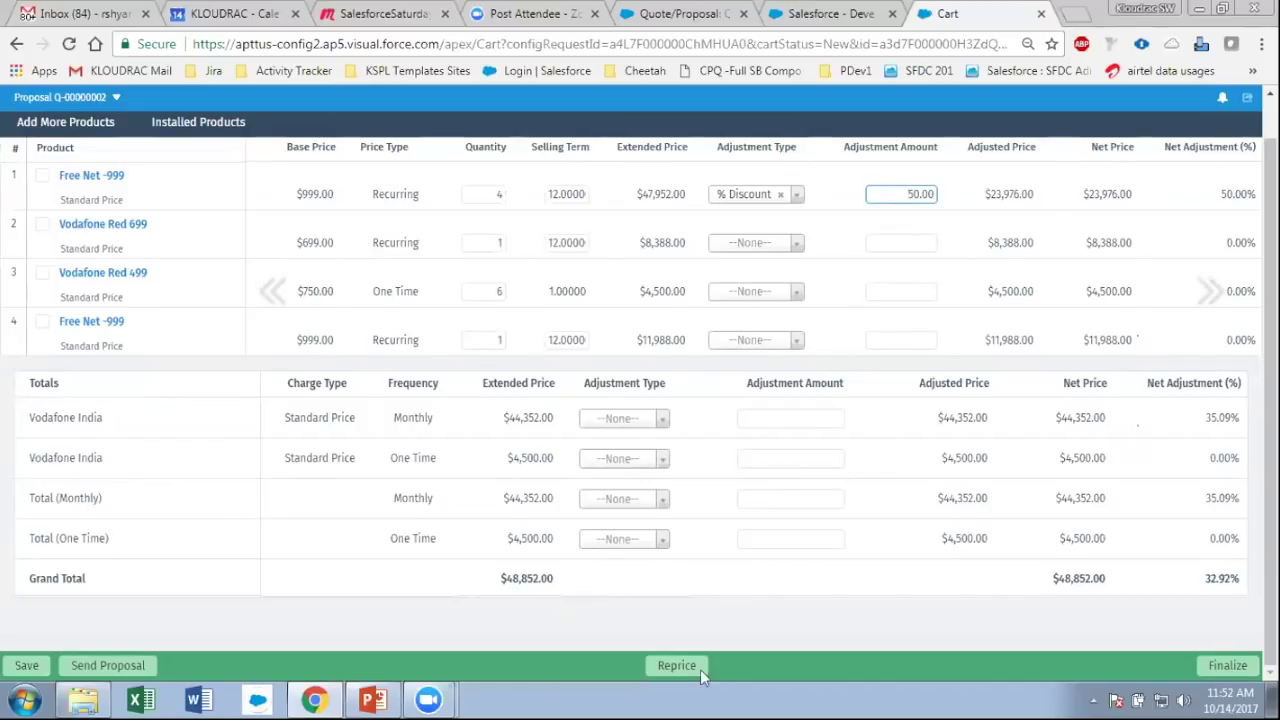
{"action": "left_click", "coordinate": [668, 676]}
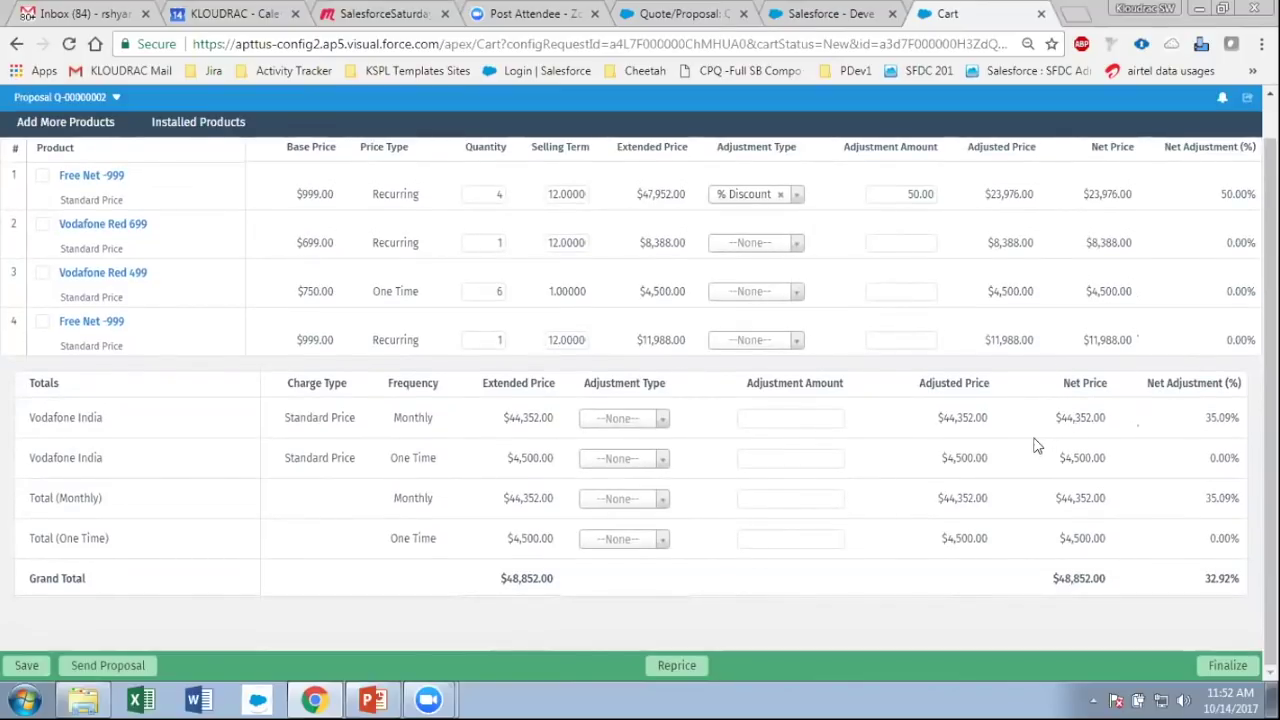
{"action": "left_click", "coordinate": [1236, 670]}
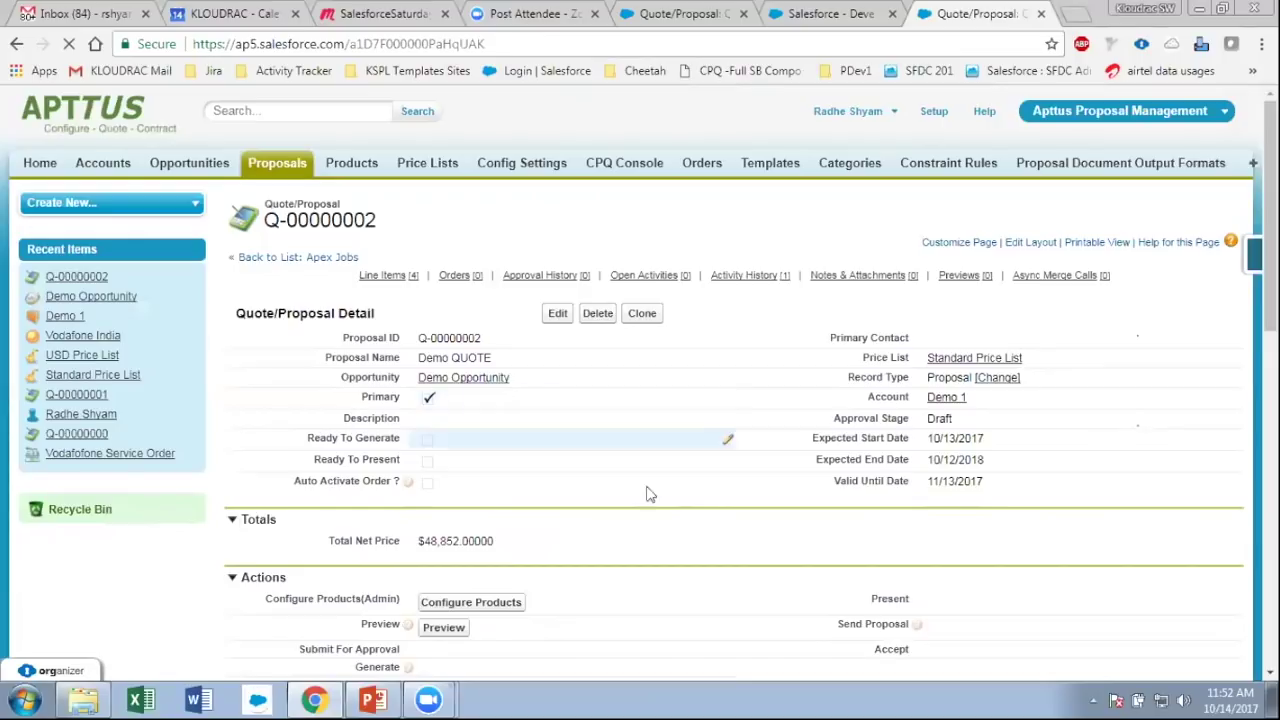
- Review the finalized proposal's total net price, available actions and line items
{"action": "scroll", "coordinate": [671, 500], "scroll_direction": "down", "scroll_amount": 3}
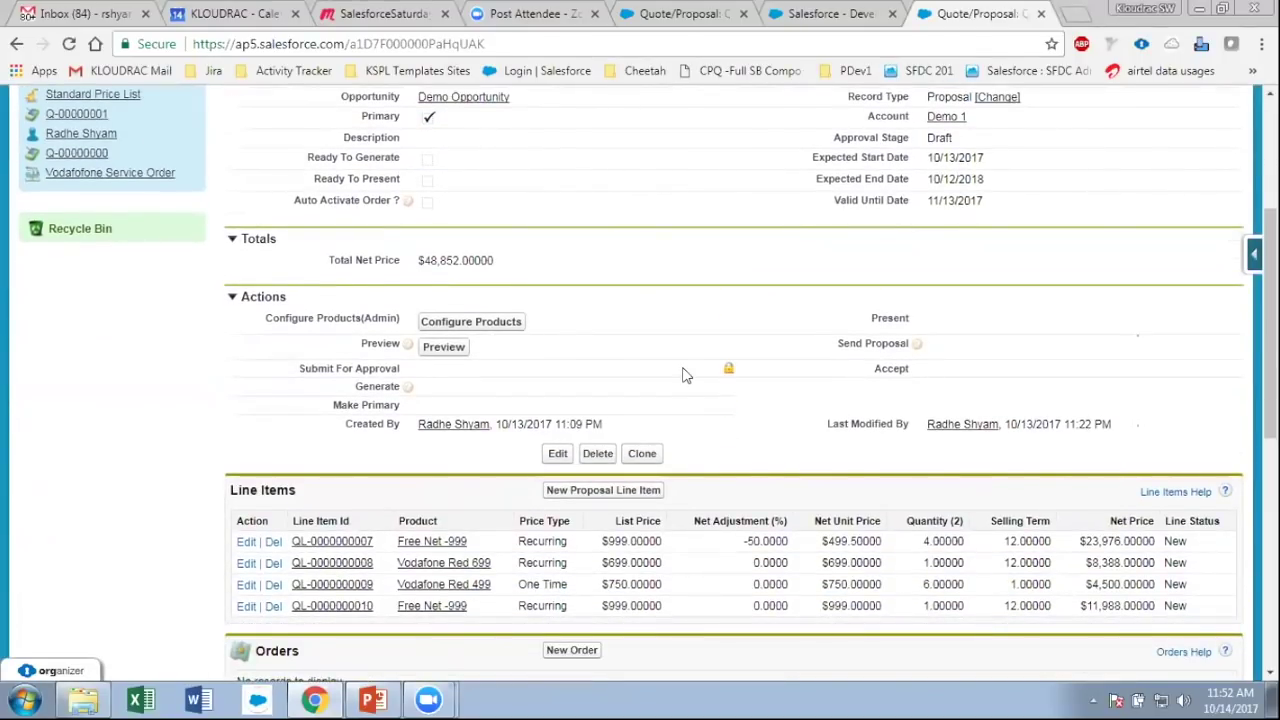
{"action": "scroll", "coordinate": [685, 372], "scroll_direction": "down", "scroll_amount": 1}
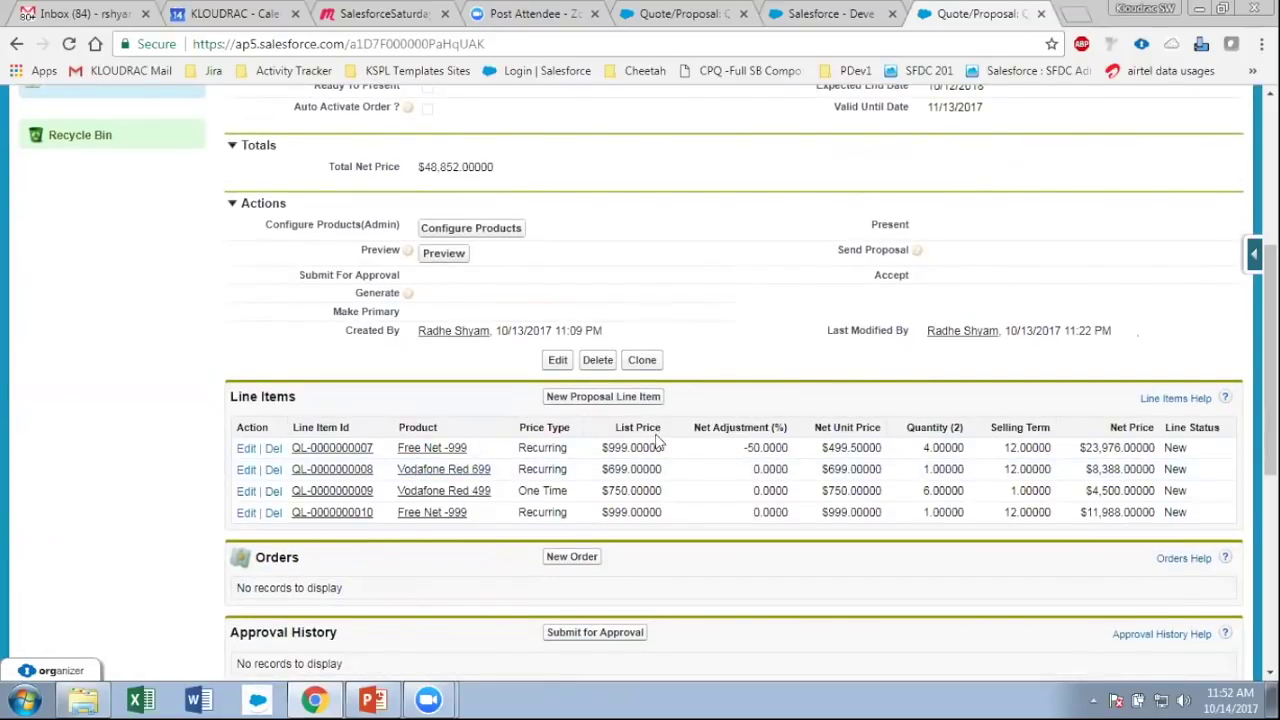
{"action": "left_click_drag", "start_coordinate": [224, 407], "coordinate": [318, 399]}
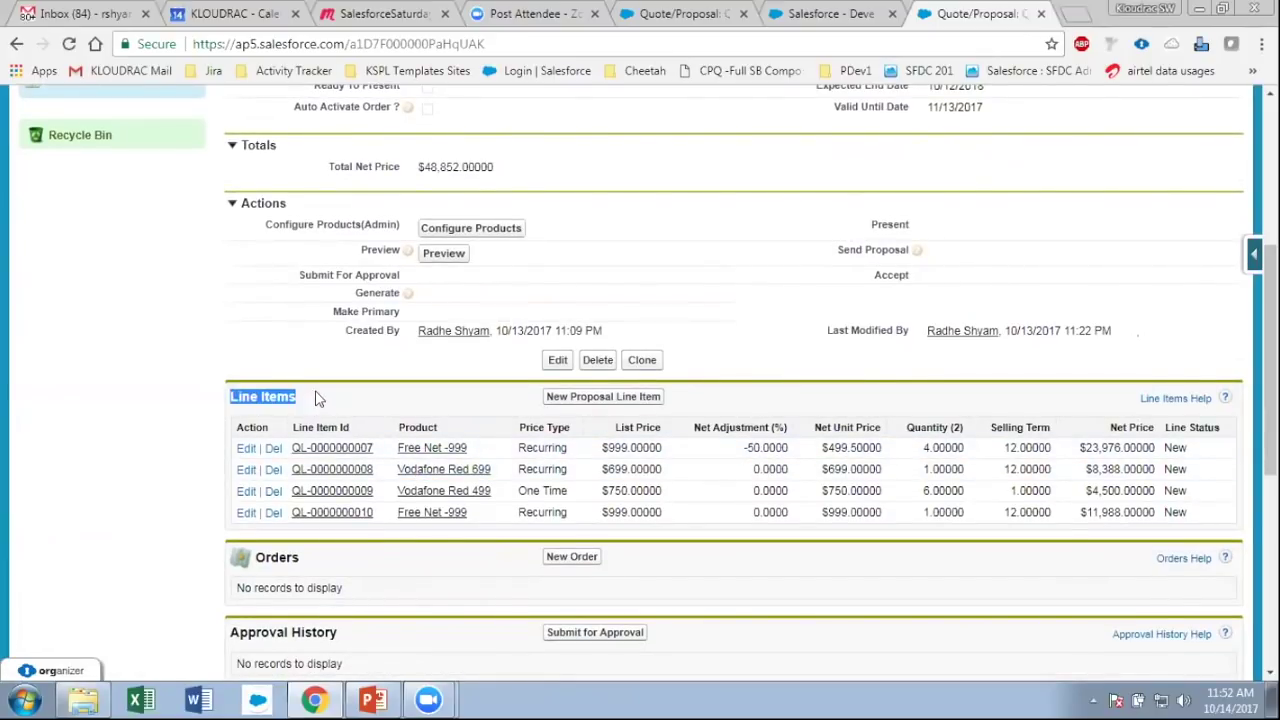
{"action": "scroll", "coordinate": [434, 412], "scroll_direction": "up", "scroll_amount": 3}
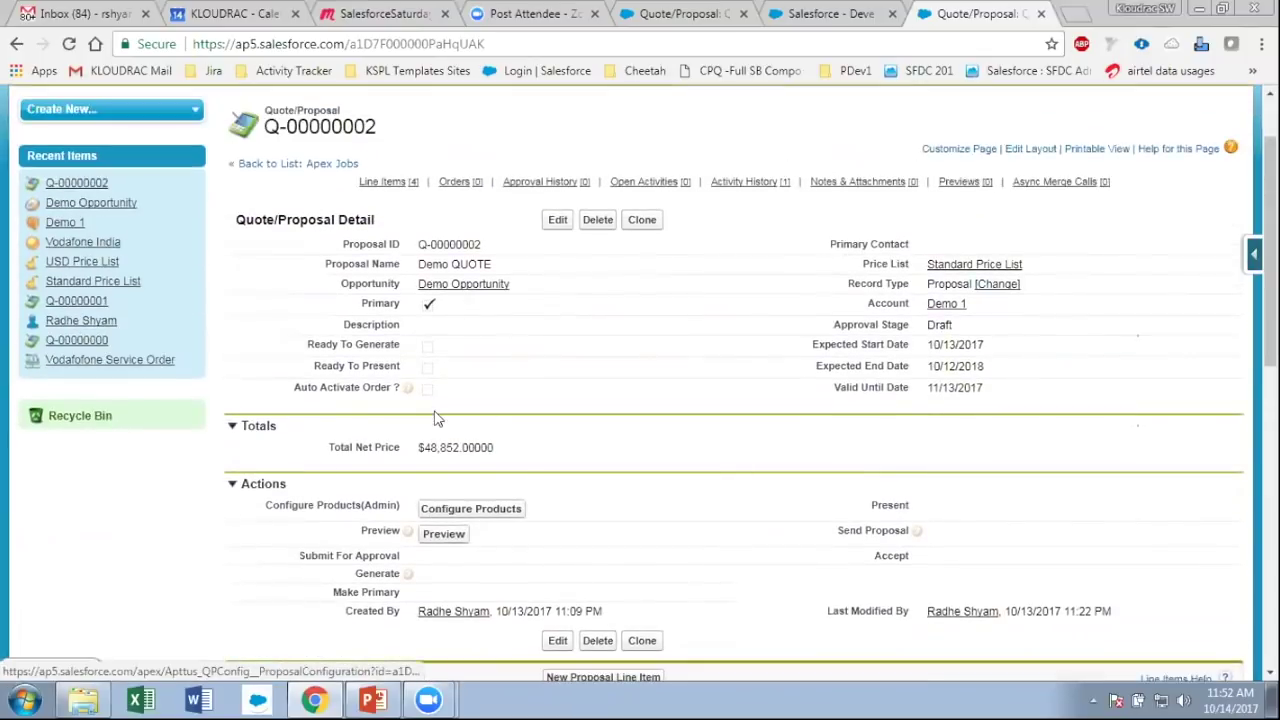
{"action": "scroll", "coordinate": [434, 417], "scroll_direction": "down", "scroll_amount": 1}
{"action": "scroll", "coordinate": [434, 417], "scroll_direction": "down", "scroll_amount": 2}
{"action": "left_click", "coordinate": [388, 405]}
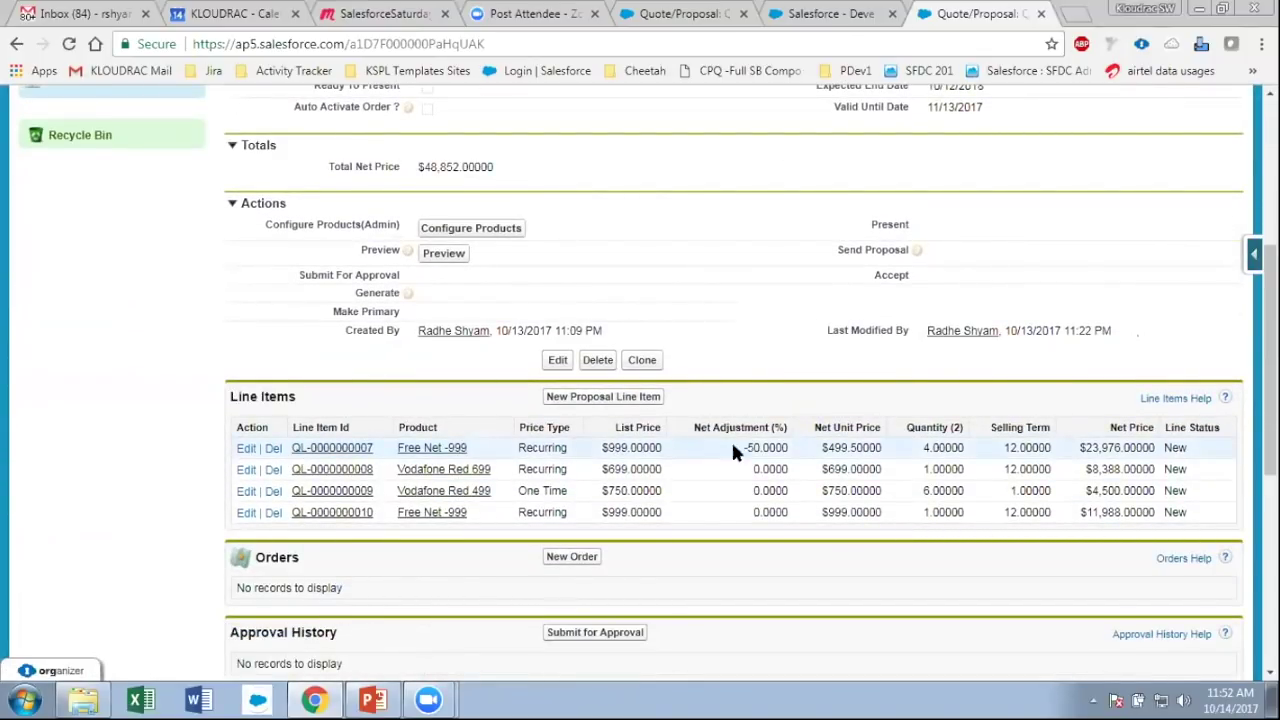
- Set the proposal's Approval Stage to Approval Required and save the record
{"action": "left_click_drag", "start_coordinate": [1270, 360], "coordinate": [1270, 245]}
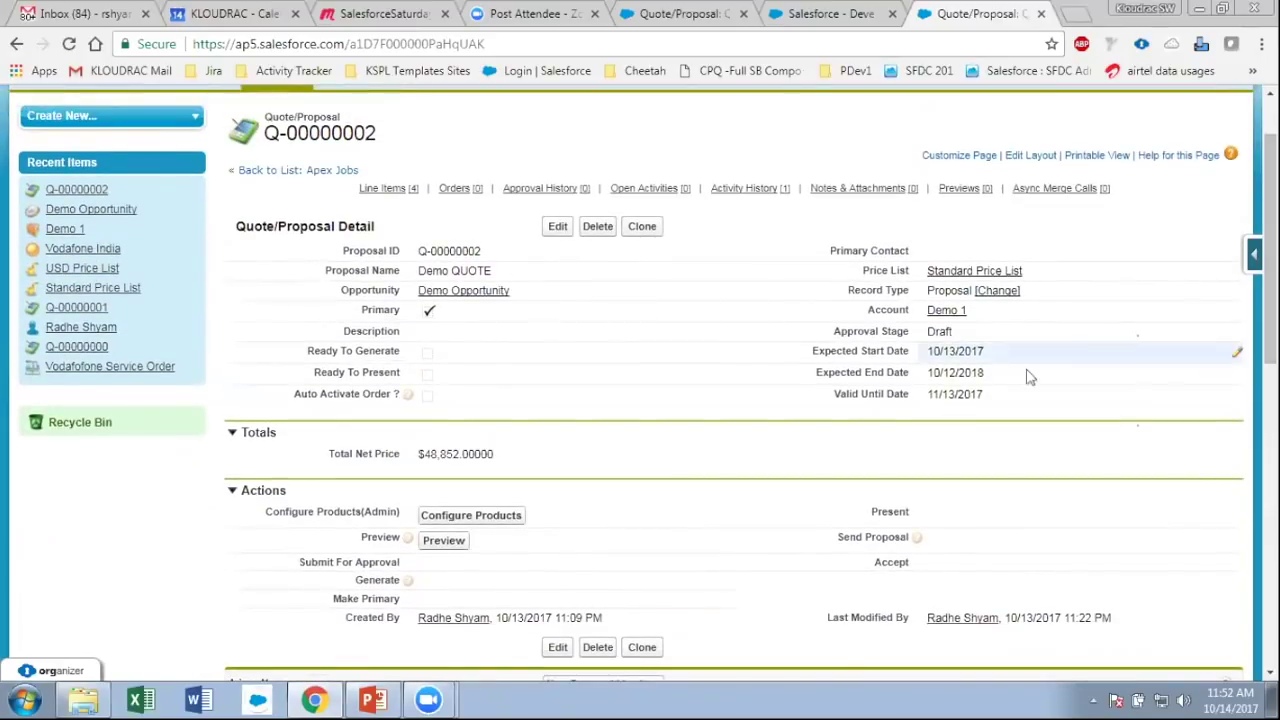
{"action": "double_click", "coordinate": [970, 332]}
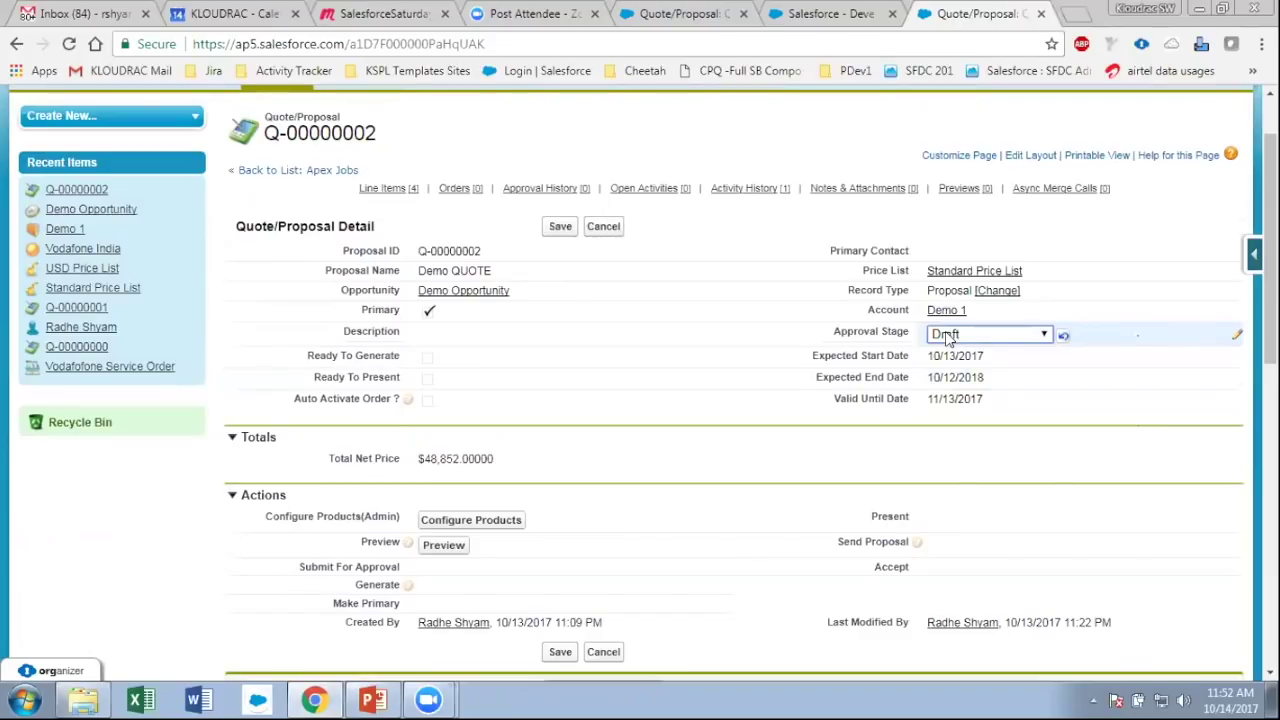
{"action": "left_click", "coordinate": [960, 334]}
{"action": "left_click", "coordinate": [975, 382]}
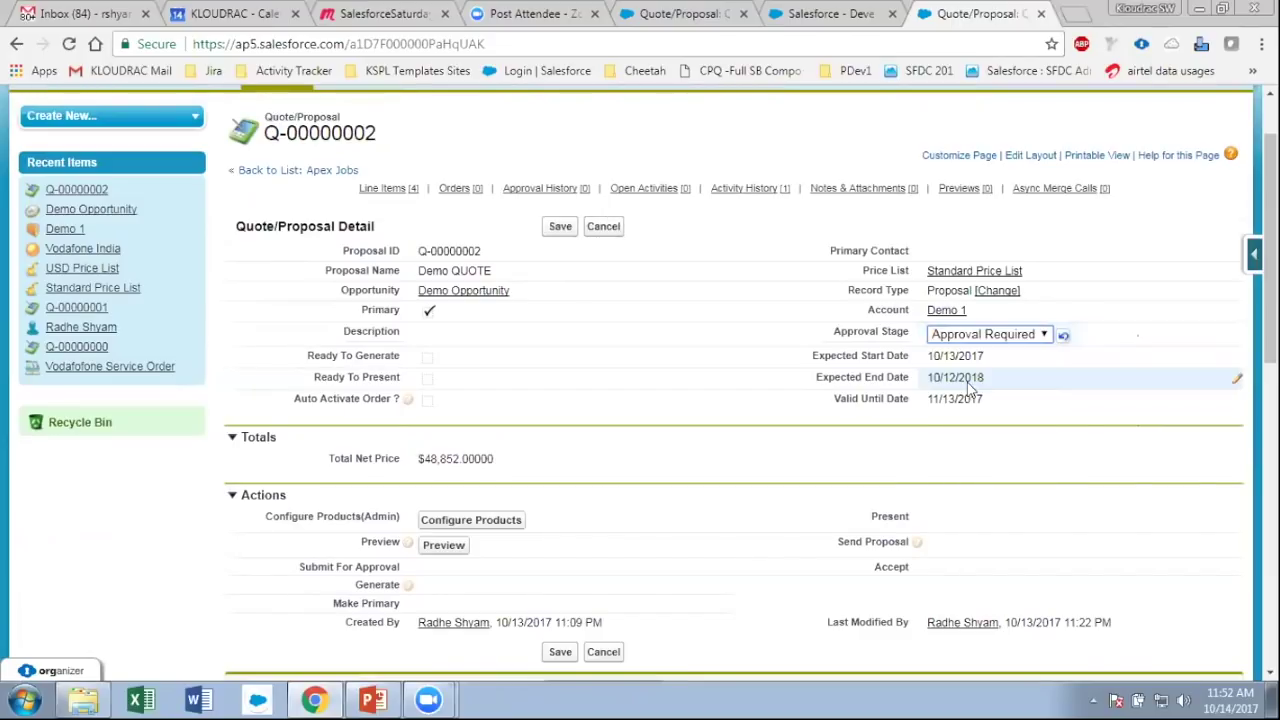
{"action": "left_click", "coordinate": [560, 228]}
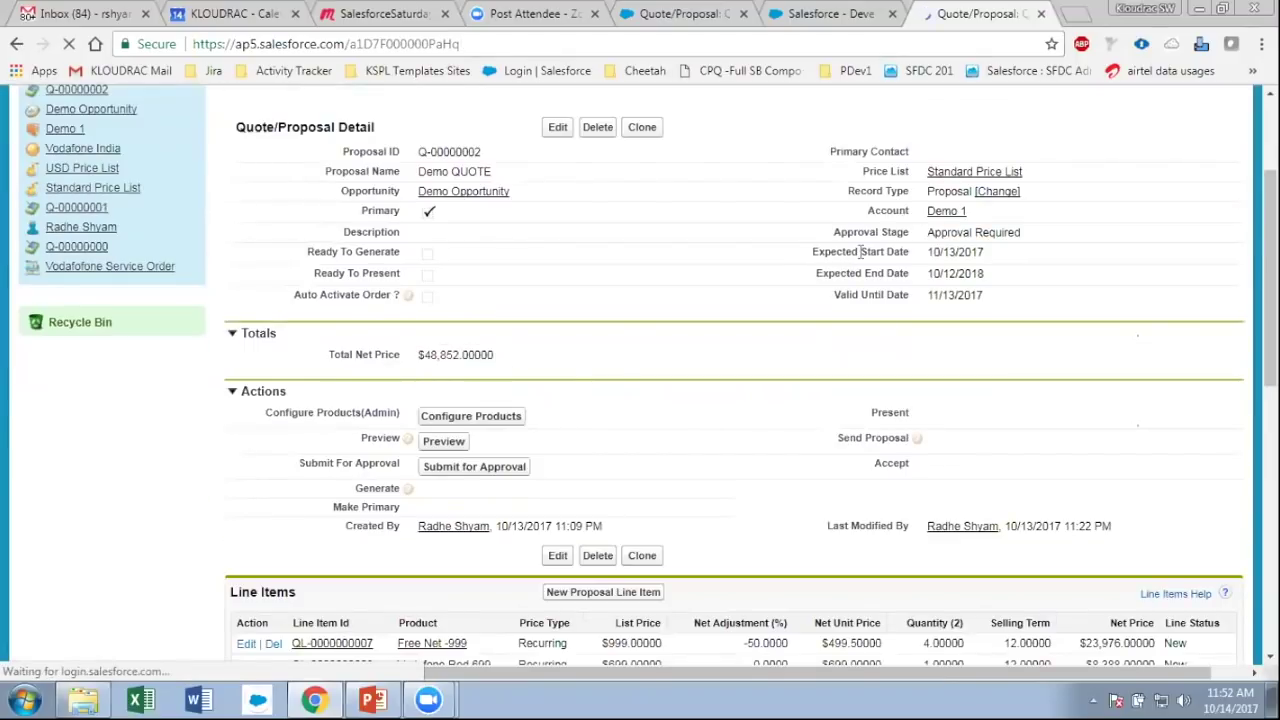
- View the first Free Net -999 line item's detail record in a new browser tab, and return to the proposal
{"action": "scroll", "coordinate": [733, 381], "scroll_direction": "down", "scroll_amount": 1}
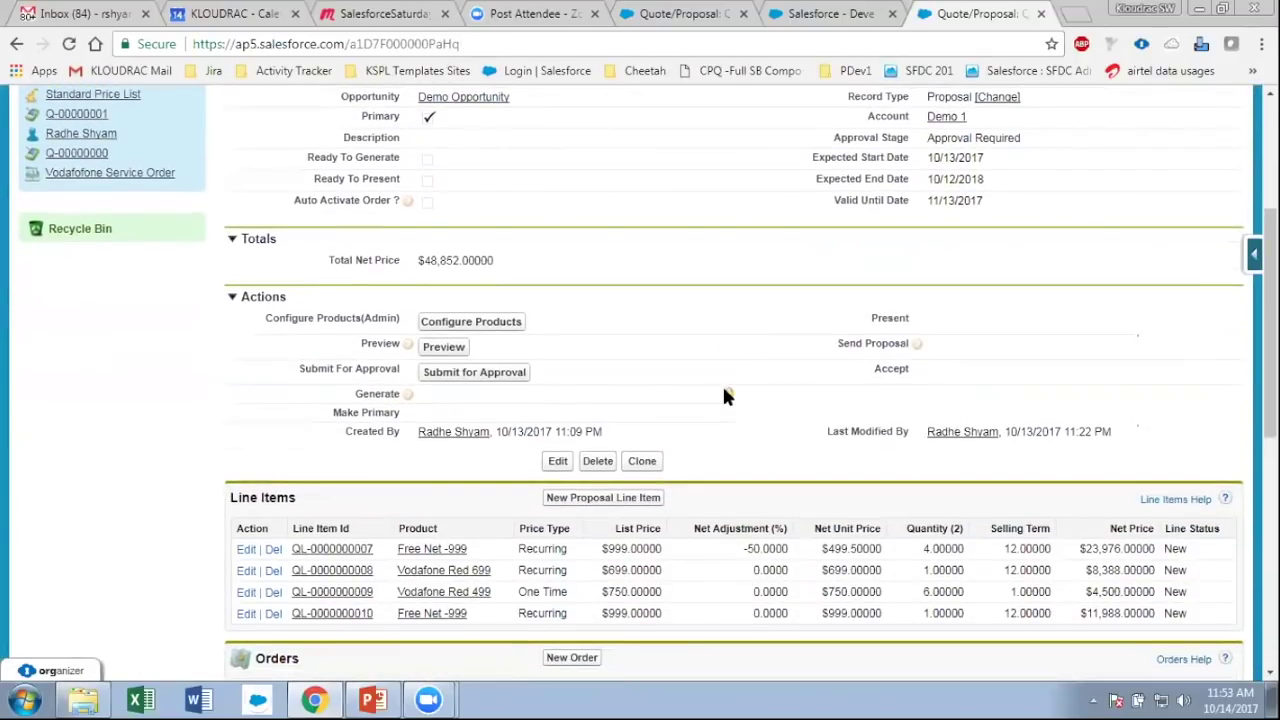
{"action": "middle_click", "coordinate": [340, 550]}
{"action": "left_click", "coordinate": [965, 14]}
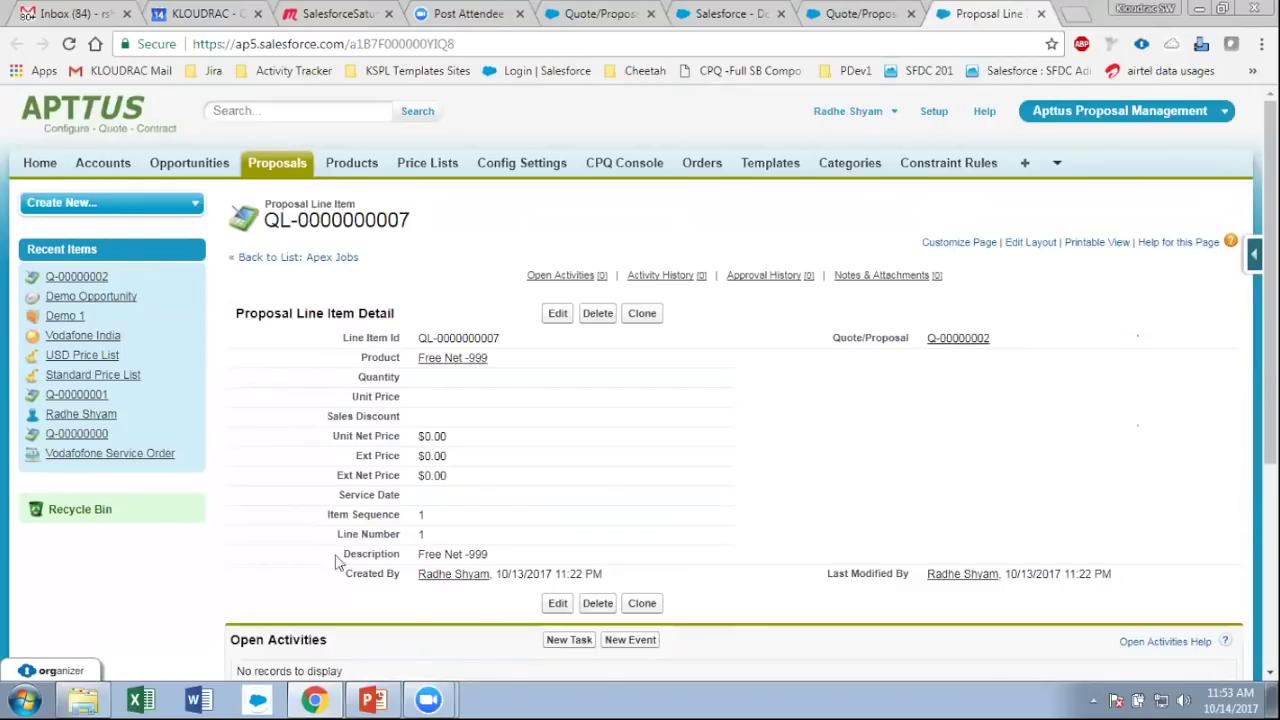
{"action": "double_click", "coordinate": [405, 563]}
{"action": "left_click", "coordinate": [847, 12]}
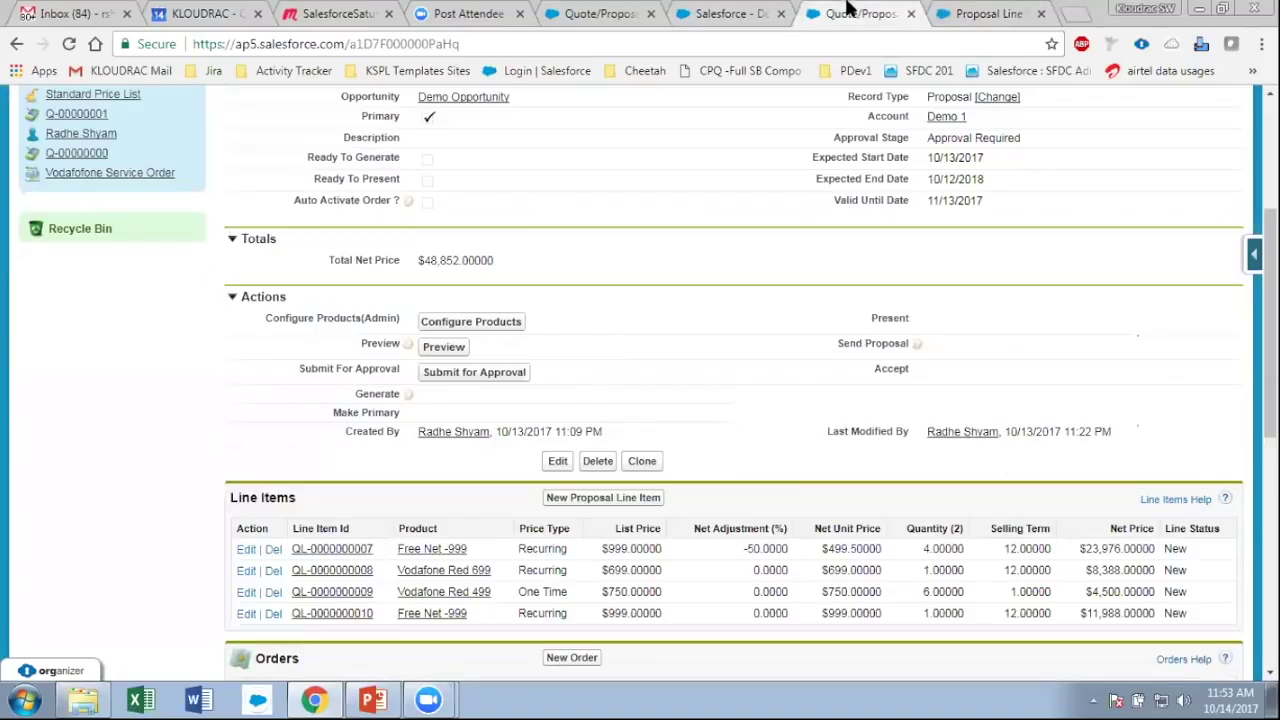
- Examine the proposal line items' net adjustment, unit price, quantity, selling term, net price and line status
{"action": "scroll", "coordinate": [666, 470], "scroll_direction": "up", "scroll_amount": 2}
{"action": "scroll", "coordinate": [666, 477], "scroll_direction": "down", "scroll_amount": 2}
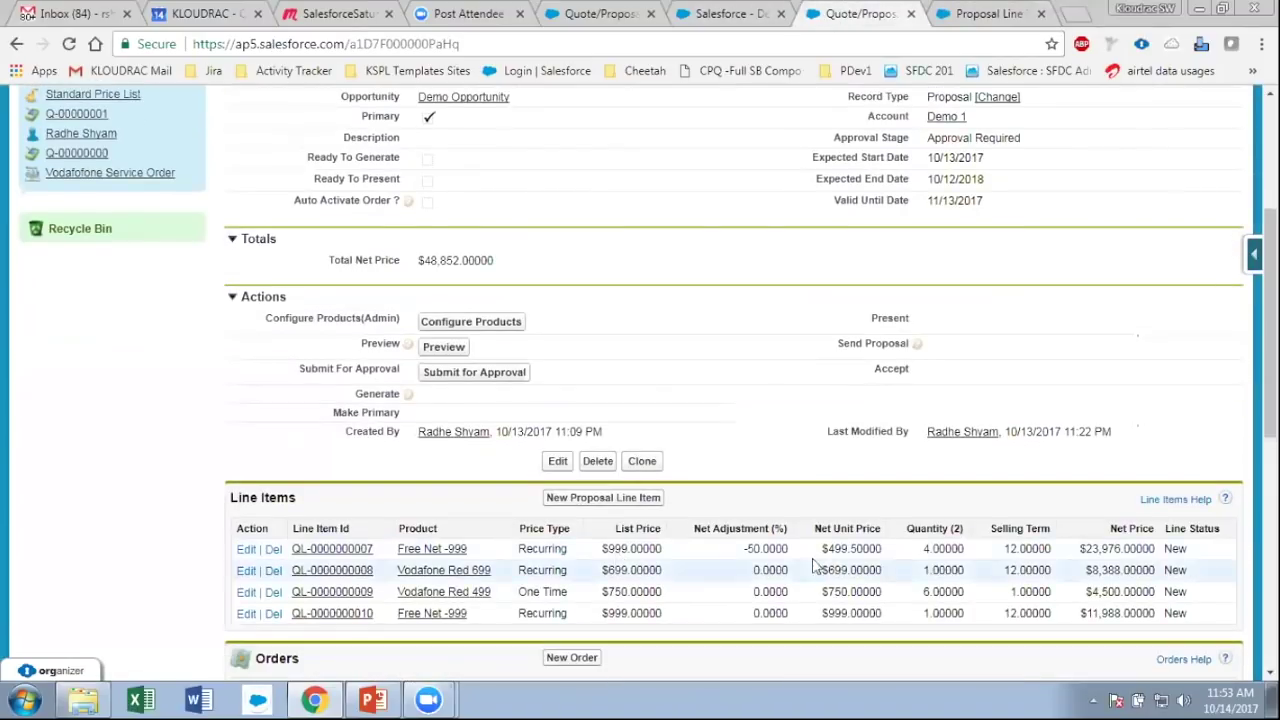
{"action": "left_click_drag", "start_coordinate": [695, 540], "coordinate": [1200, 551]}
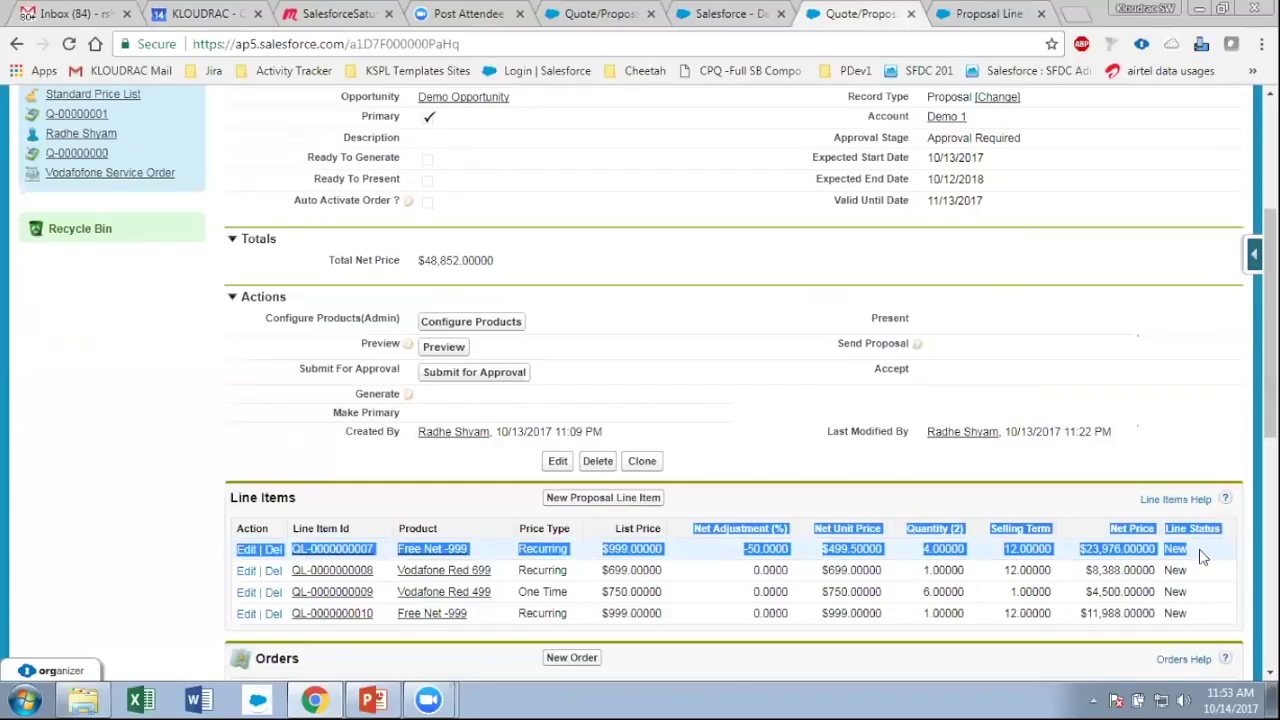
{"action": "left_click", "coordinate": [1220, 558]}
{"action": "left_click_drag", "start_coordinate": [738, 560], "coordinate": [918, 547]}
{"action": "left_click", "coordinate": [930, 548]}
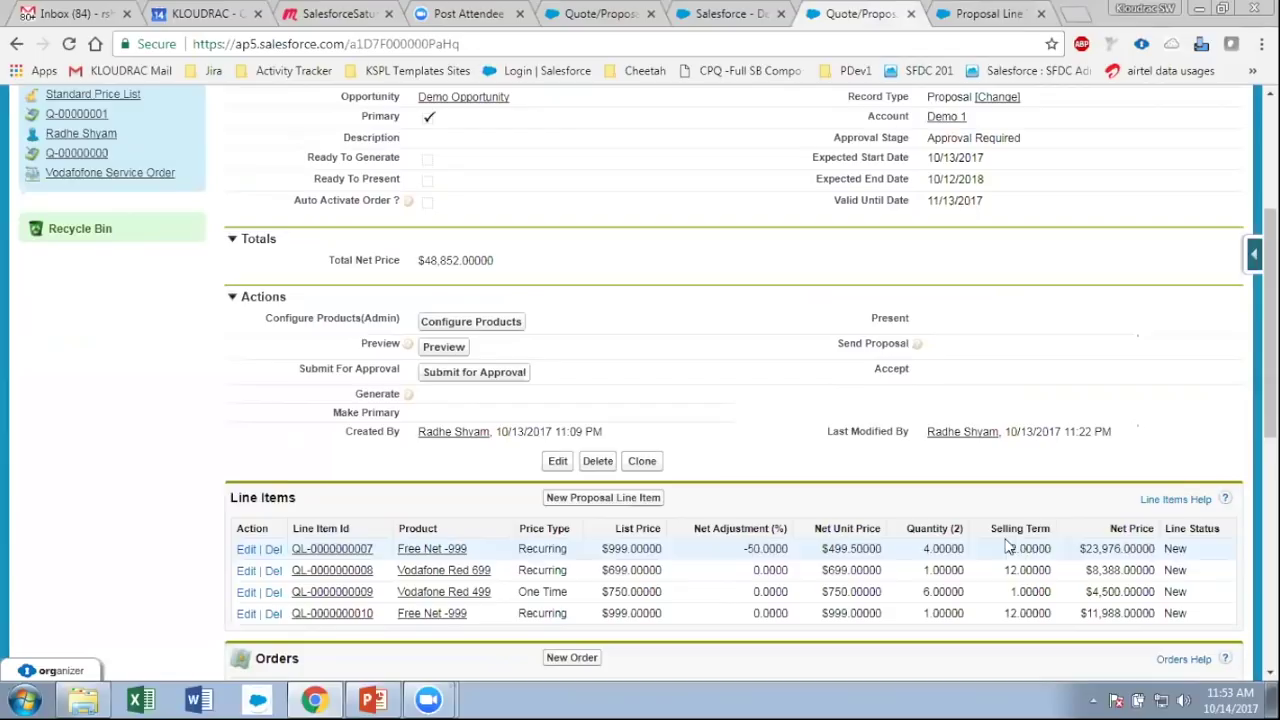
{"action": "triple_click", "coordinate": [1190, 528]}
{"action": "left_click_drag", "start_coordinate": [1203, 619], "coordinate": [1166, 549]}
{"action": "left_click", "coordinate": [1214, 572]}
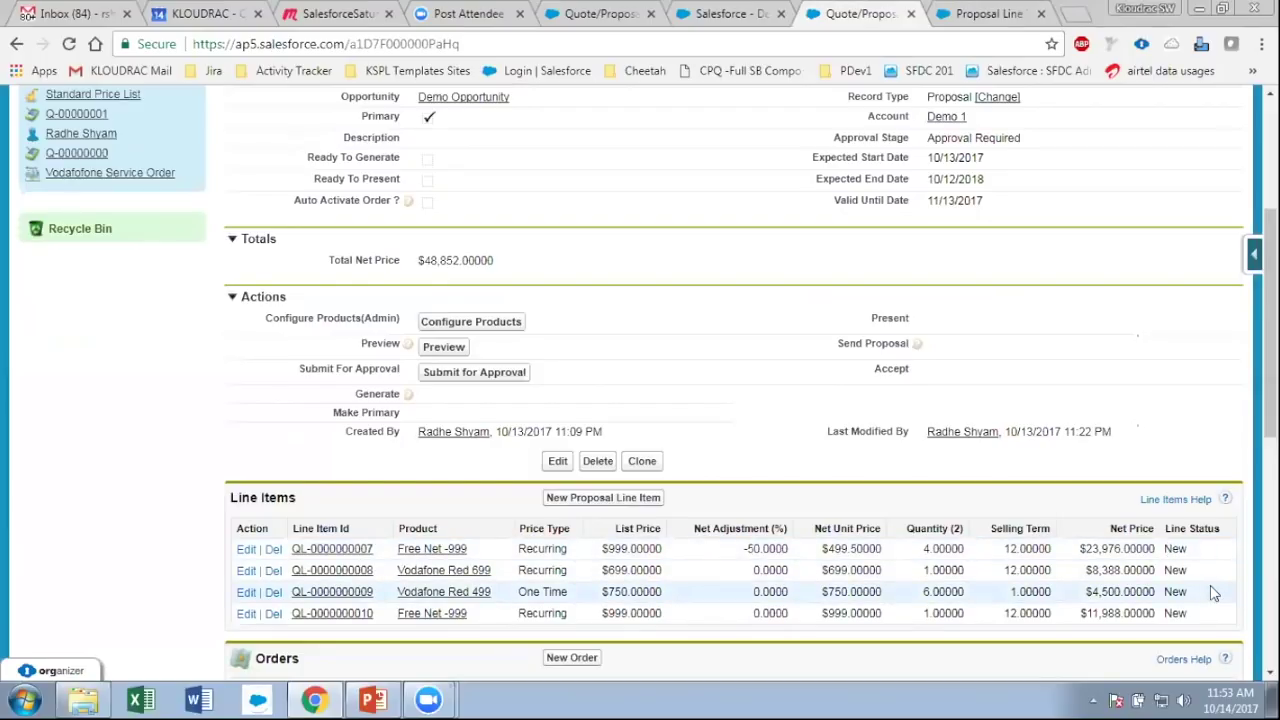
- Check the line status of the proposal's line items and the available Submit for Approval action
{"action": "left_click_drag", "start_coordinate": [1200, 548], "coordinate": [1166, 570]}
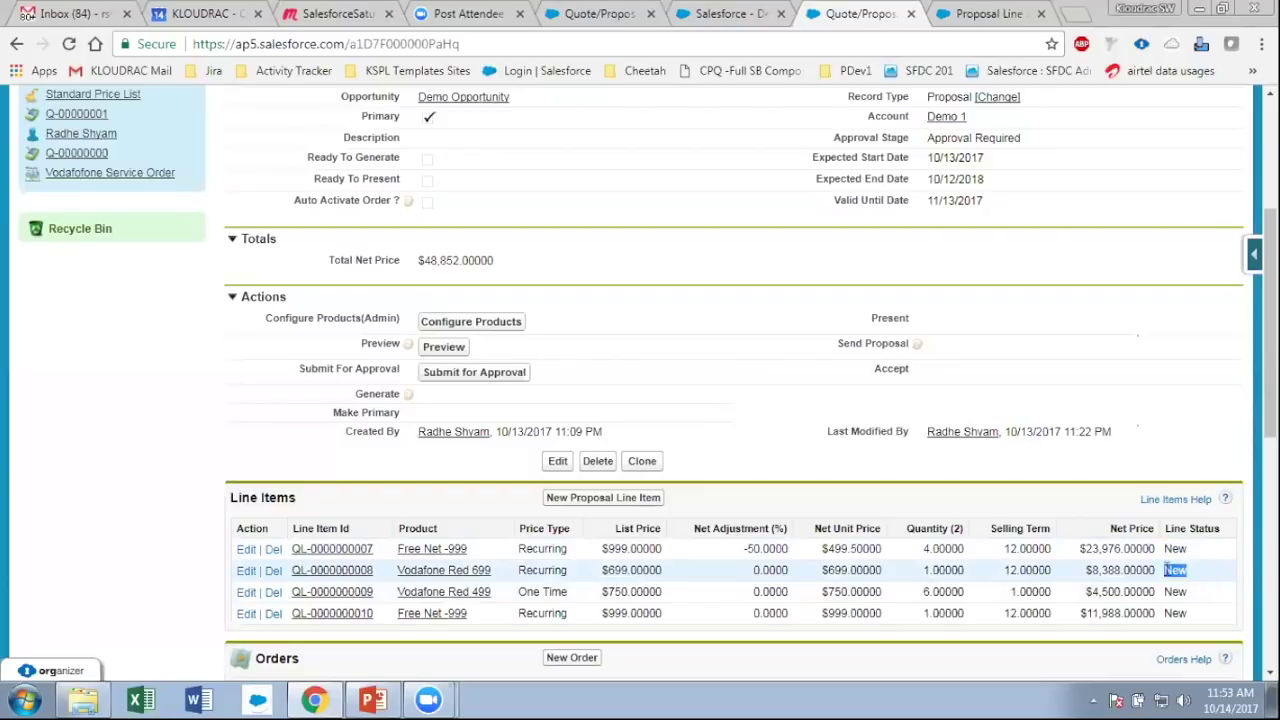
{"action": "left_click", "coordinate": [1200, 598]}
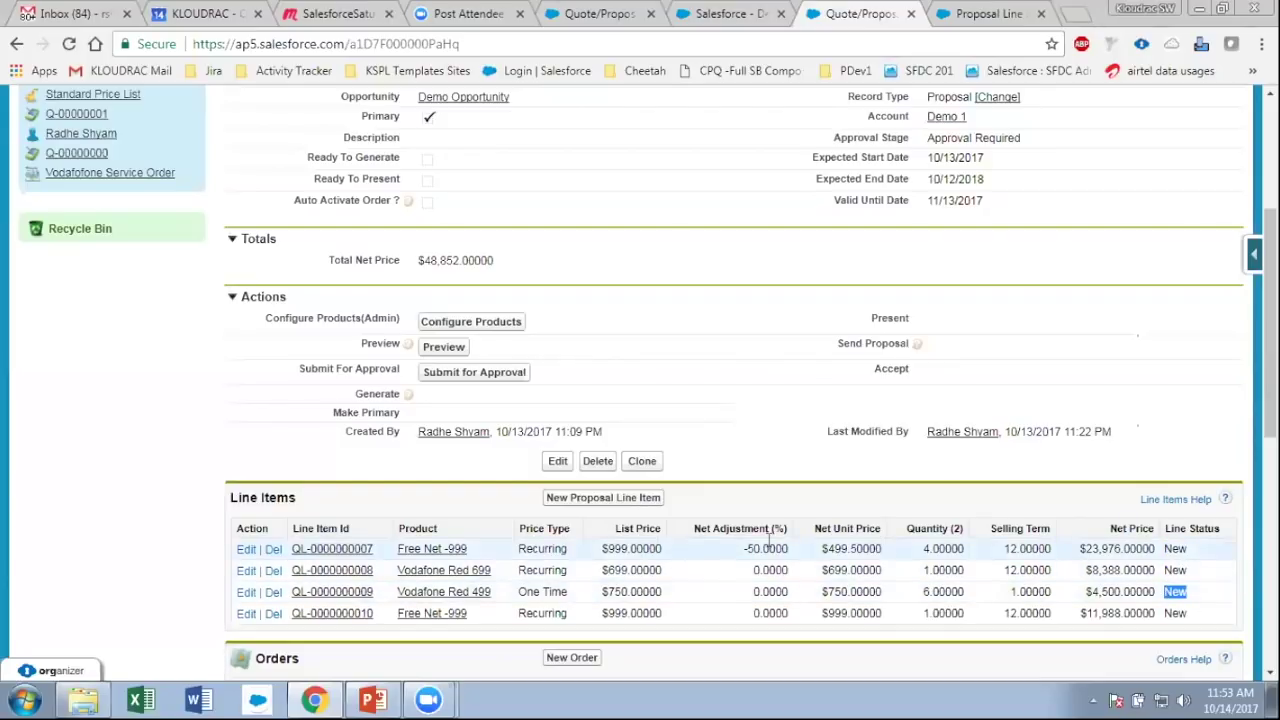
{"action": "scroll", "coordinate": [448, 307], "scroll_direction": "down", "scroll_amount": 1}
{"action": "scroll", "coordinate": [448, 307], "scroll_direction": "up", "scroll_amount": 3}
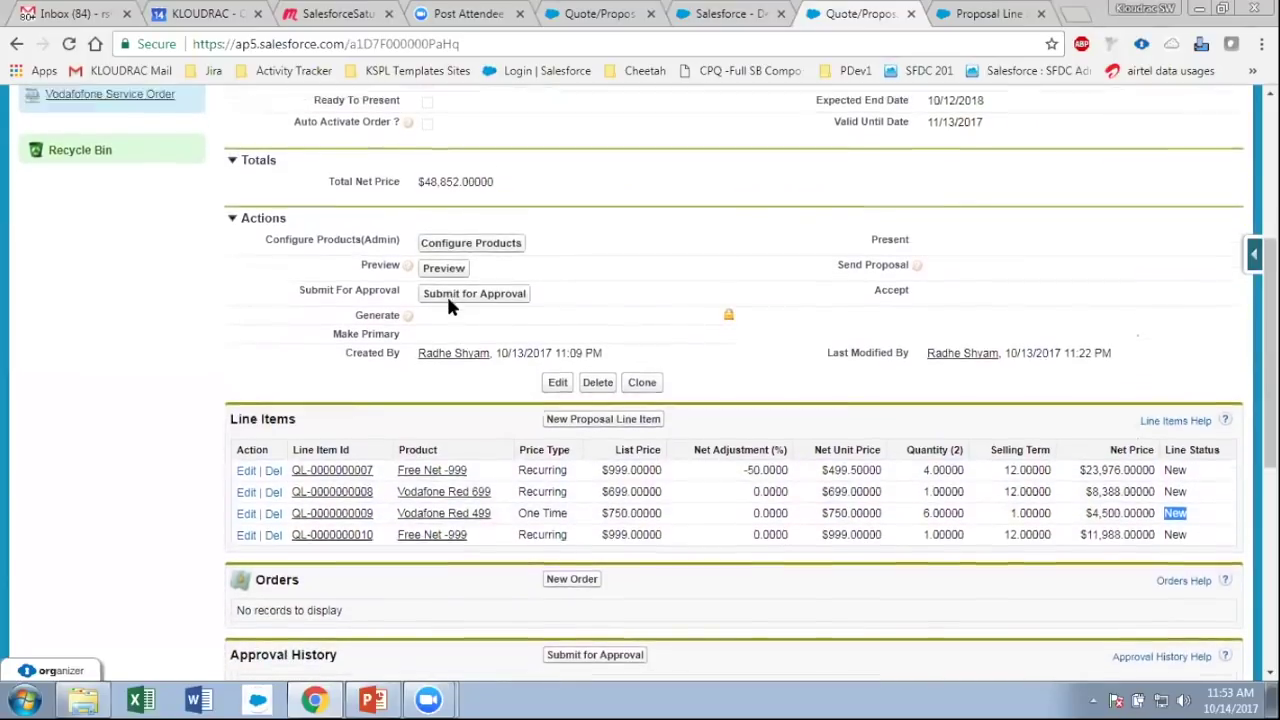
{"action": "scroll", "coordinate": [430, 340], "scroll_direction": "down", "scroll_amount": 2}
{"action": "left_click", "coordinate": [491, 387]}
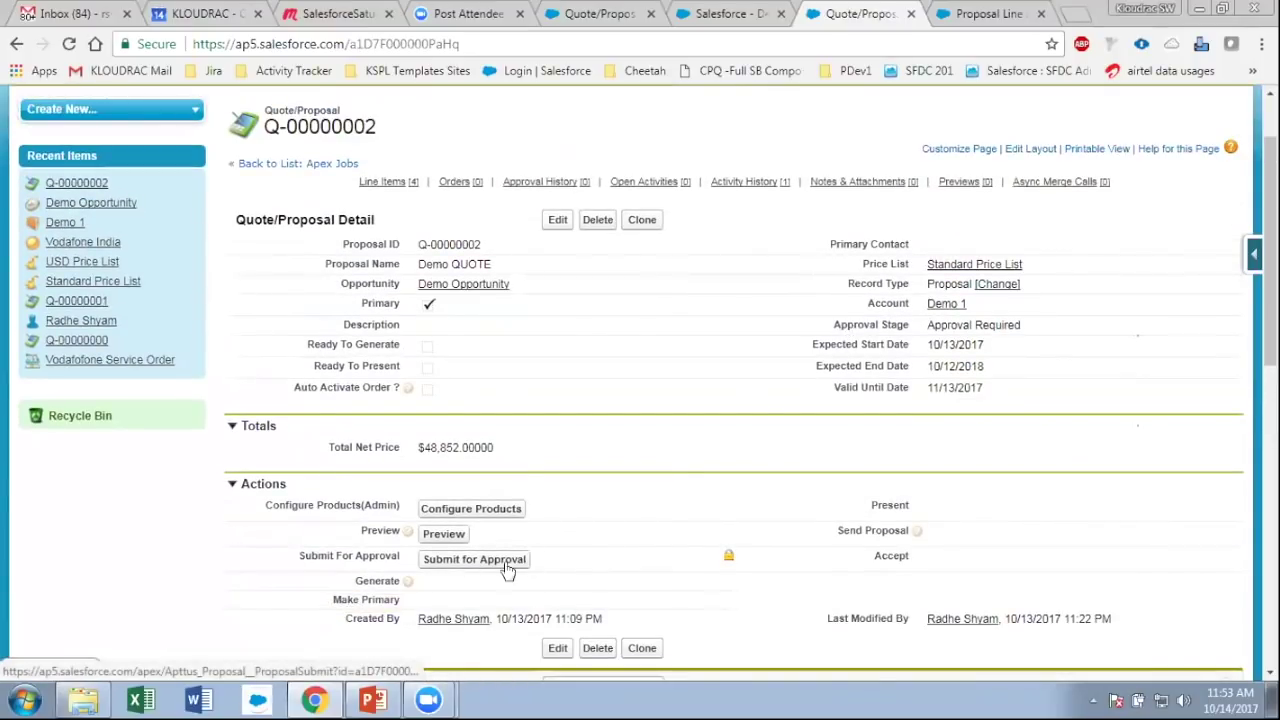
- Set the Demo QUOTE proposal's Approval Stage to Approved and save the record
{"action": "double_click", "coordinate": [972, 327]}
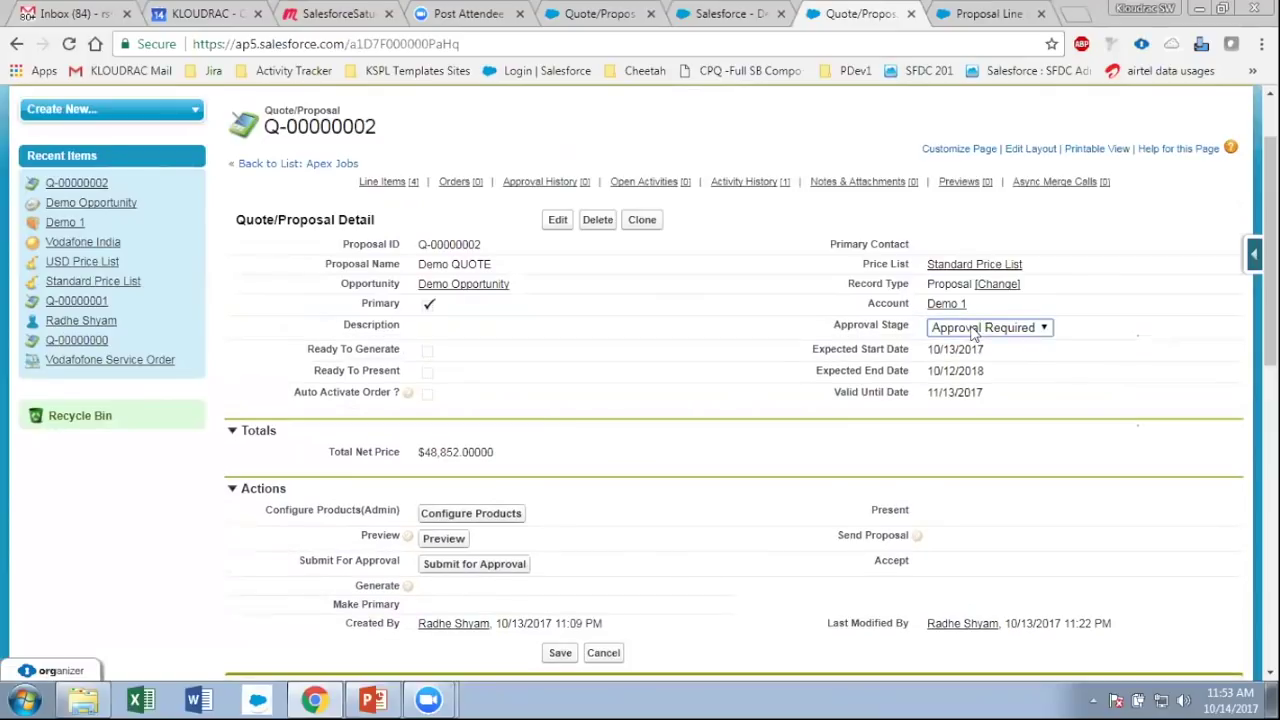
{"action": "left_click", "coordinate": [980, 328]}
{"action": "left_click", "coordinate": [982, 405]}
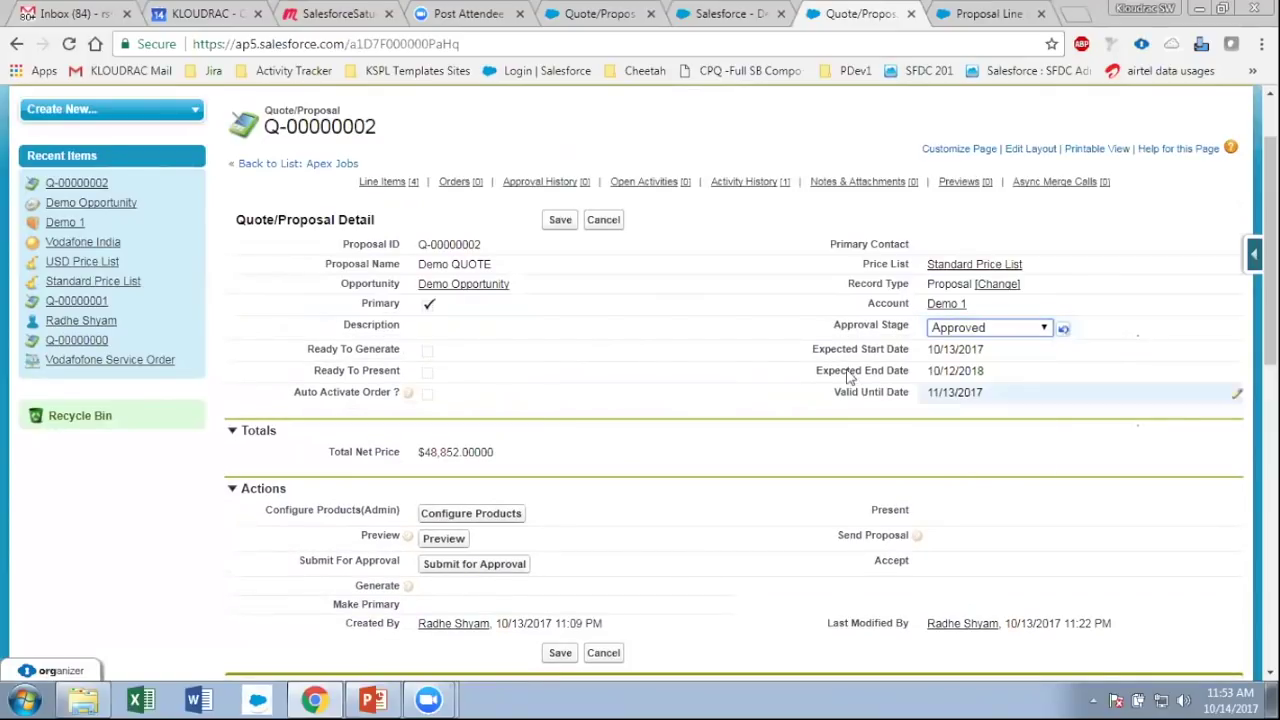
{"action": "left_click", "coordinate": [553, 220]}
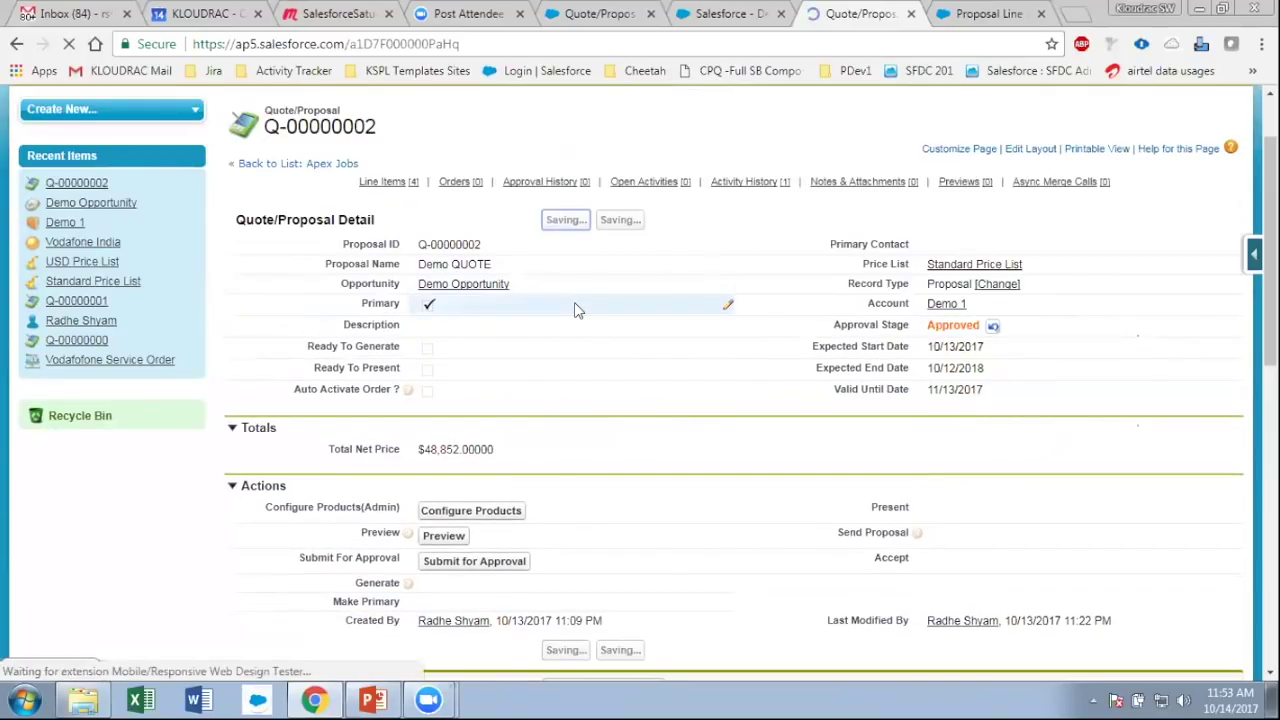
- Try to generate a PDF preview of the proposal using the Vodafofone Service Order template
{"action": "scroll", "coordinate": [699, 449], "scroll_direction": "down", "scroll_amount": 3}
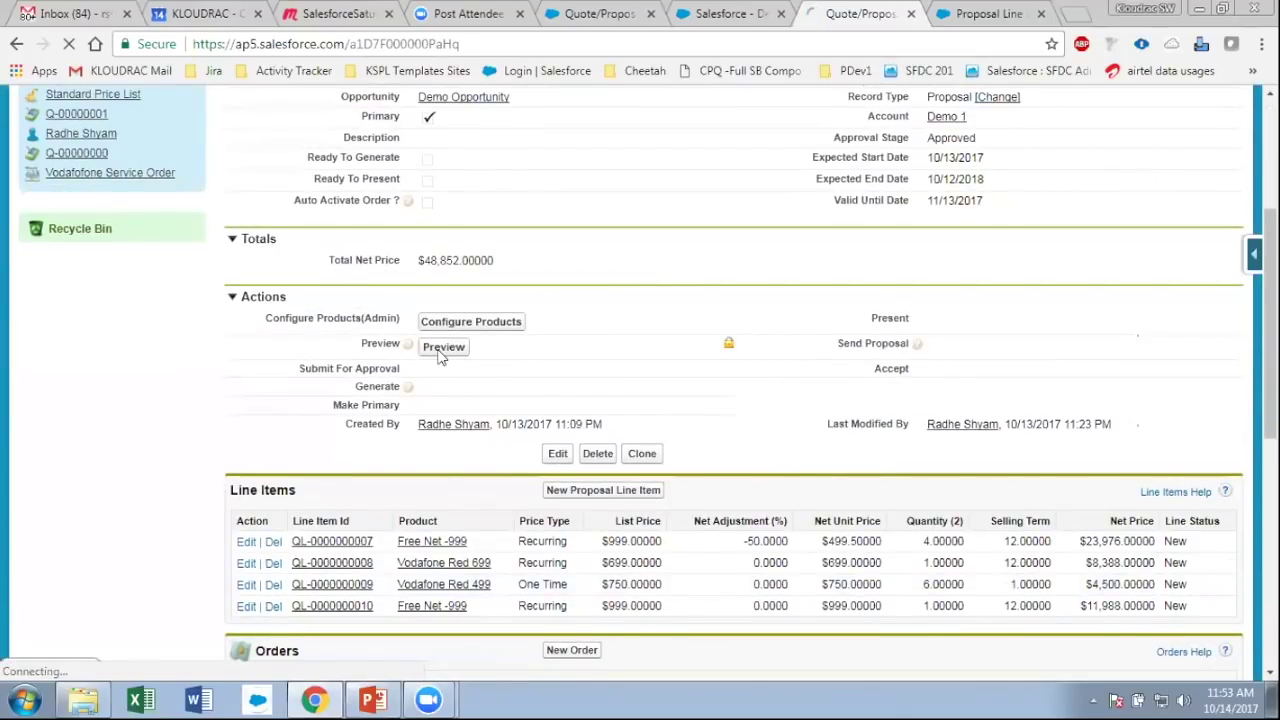
{"action": "left_click", "coordinate": [443, 349]}
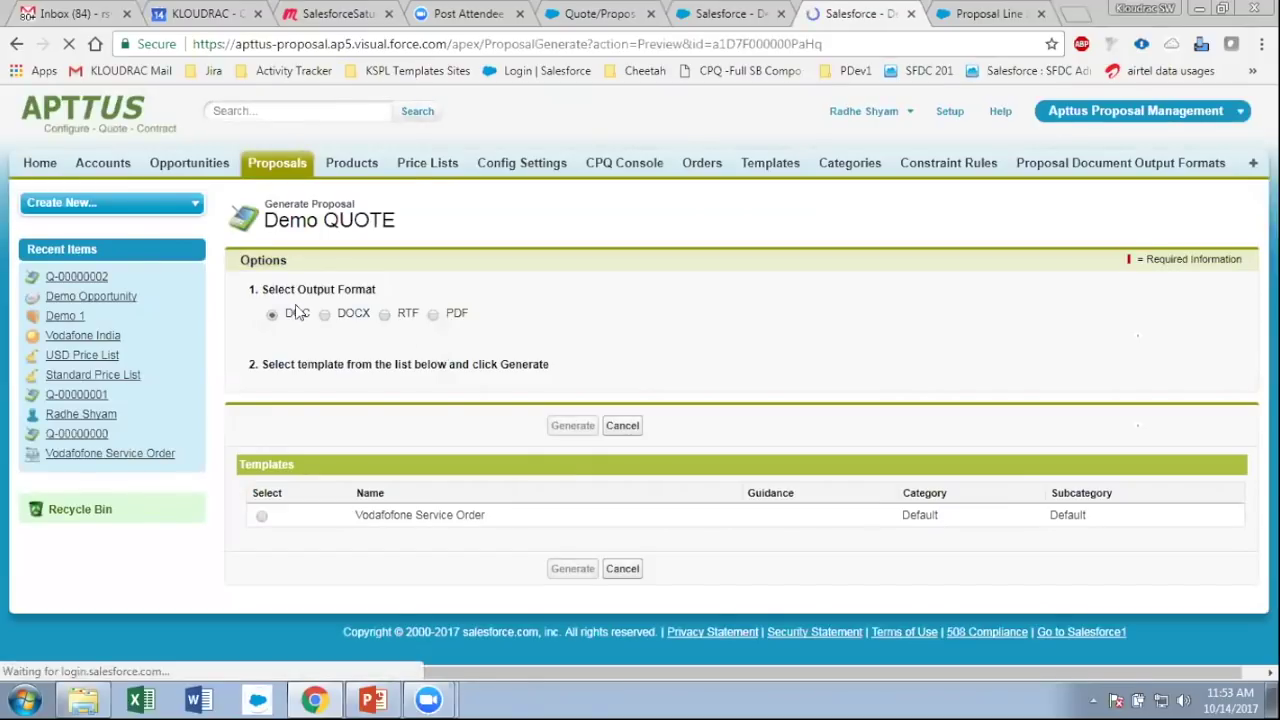
{"action": "left_click", "coordinate": [432, 314]}
{"action": "triple_click", "coordinate": [528, 334]}
{"action": "left_click", "coordinate": [449, 336]}
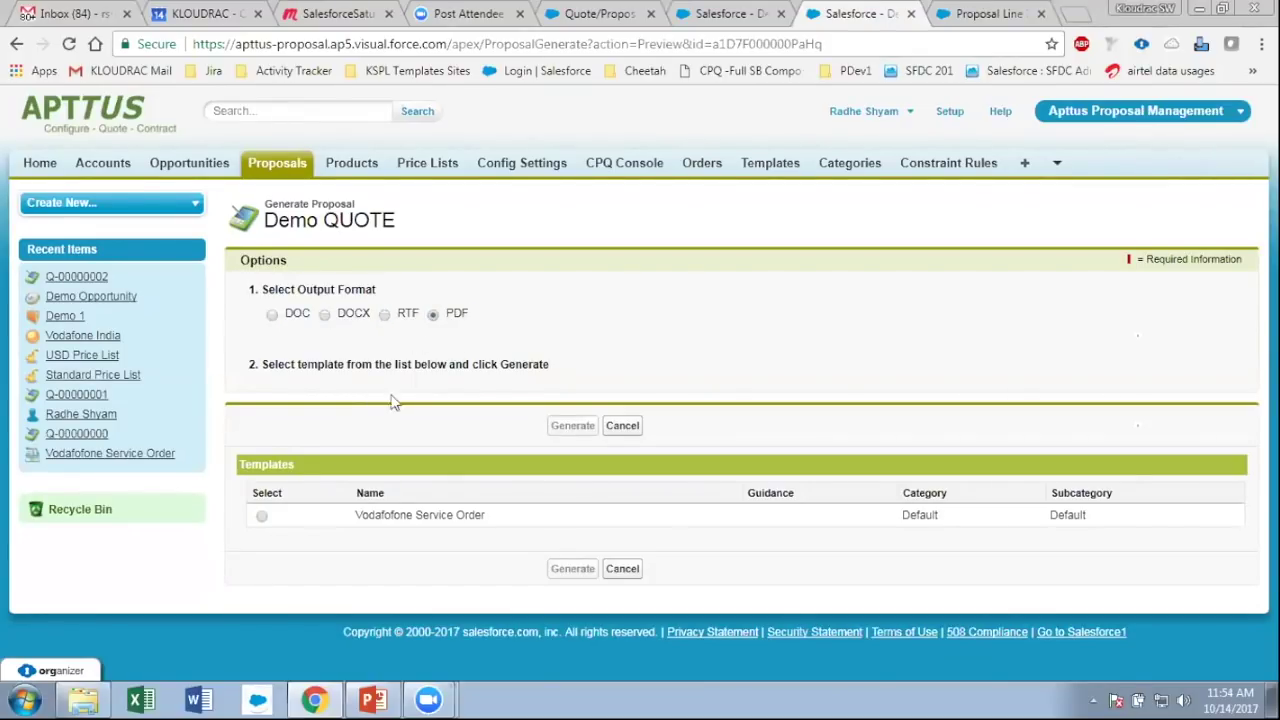
{"action": "left_click", "coordinate": [261, 517]}
{"action": "left_click", "coordinate": [572, 427]}
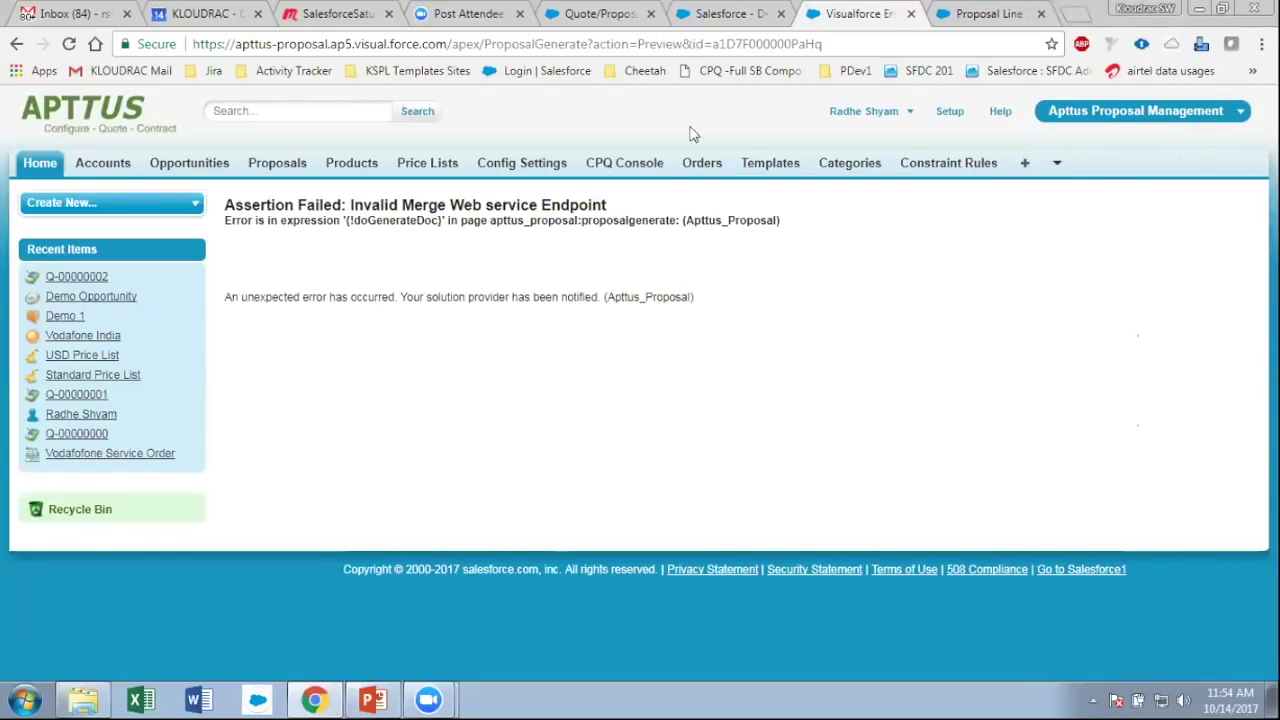
{"action": "left_click_drag", "start_coordinate": [450, 210], "coordinate": [619, 212]}
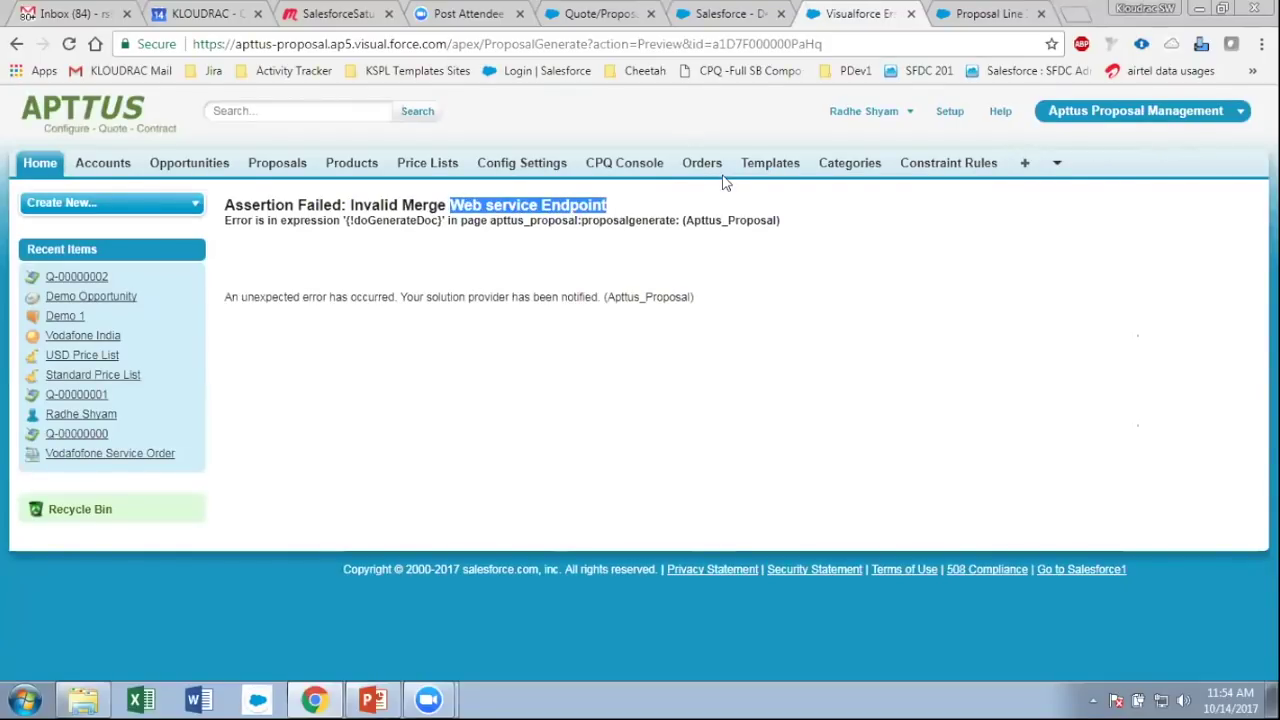
- Open the proposal whose Approval Stage is Accepted and view its attached Vodafone Service Order.pdf
{"action": "key", "text": "ctrl+shift+Tab"}
{"action": "left_click", "coordinate": [266, 168]}
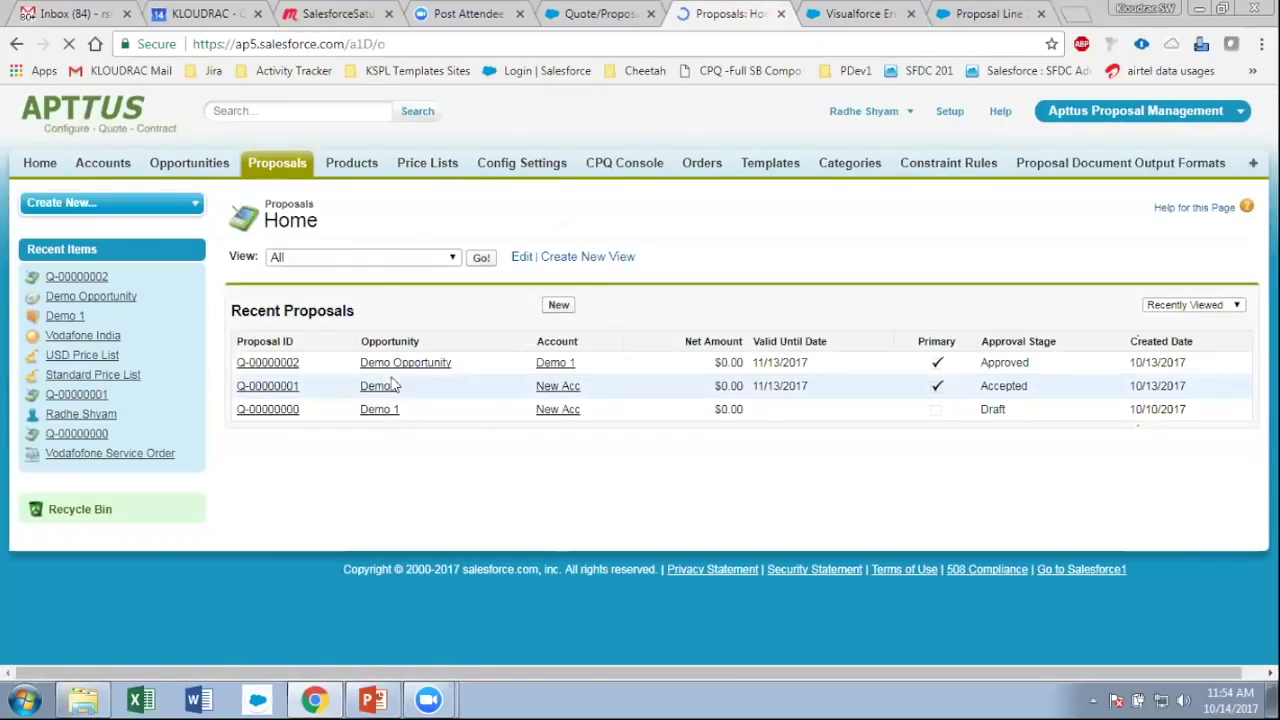
{"action": "left_click", "coordinate": [268, 387]}
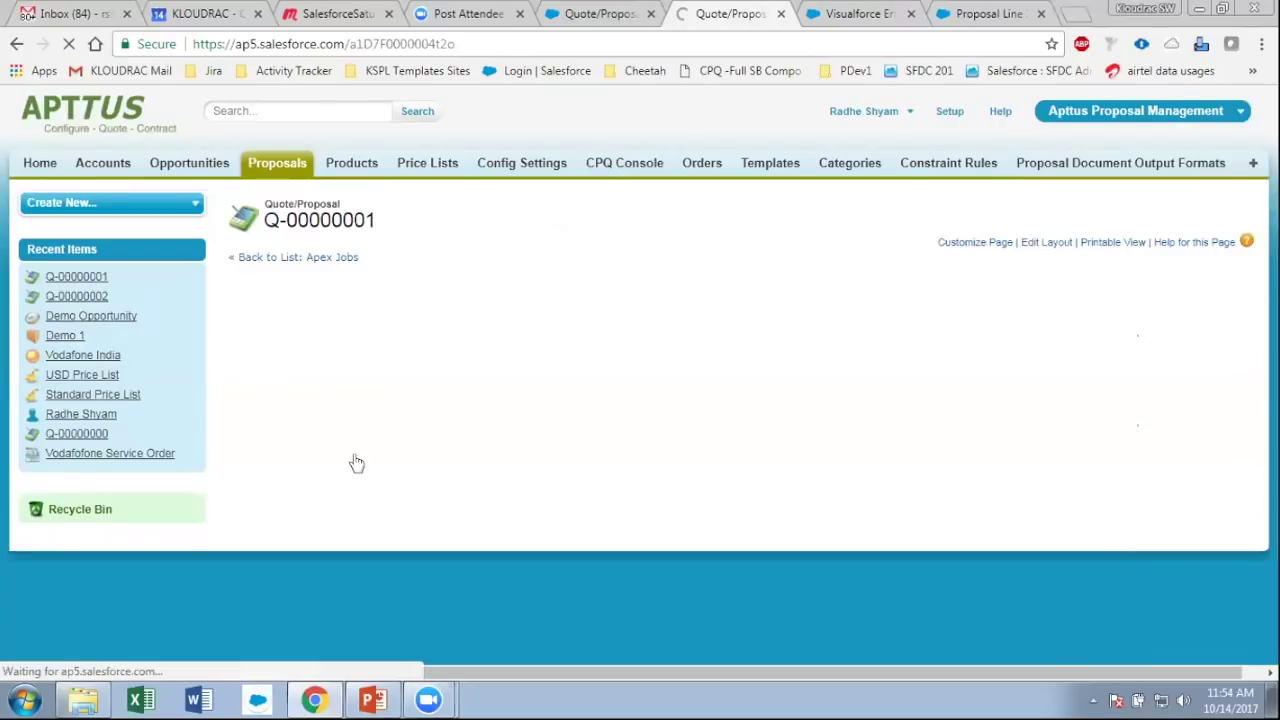
{"action": "scroll", "coordinate": [525, 540], "scroll_direction": "down", "scroll_amount": 7}
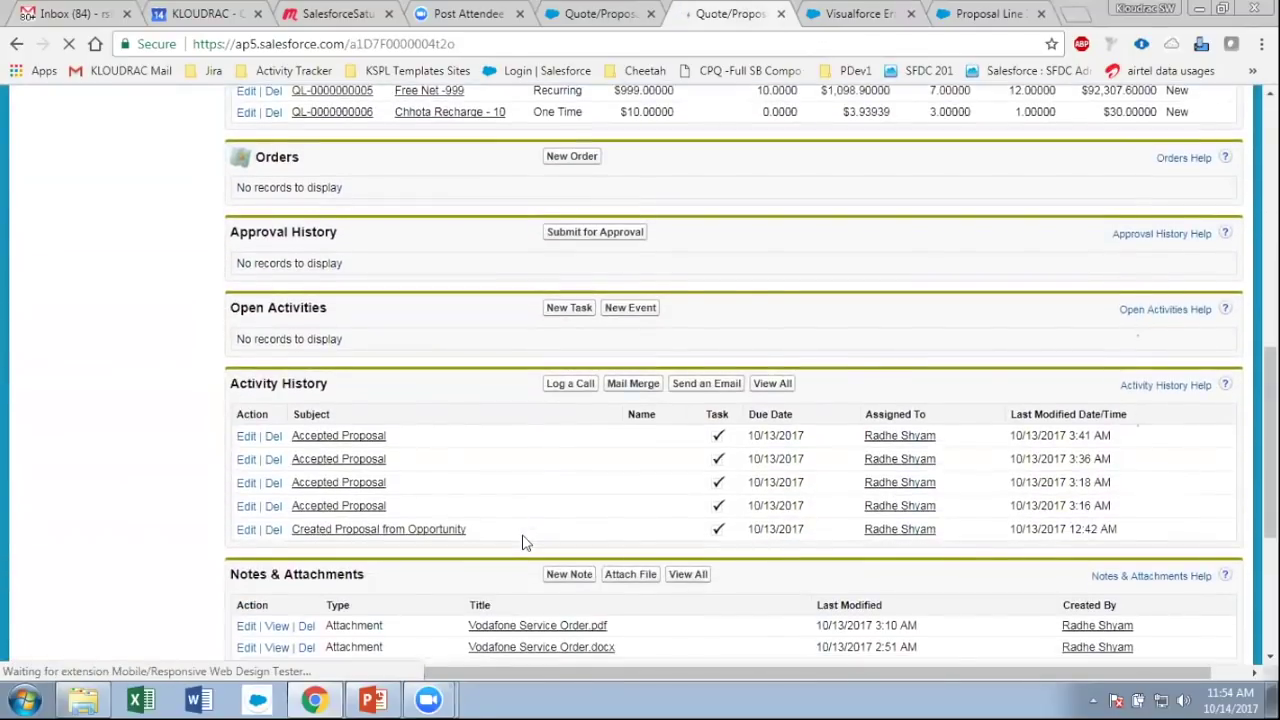
{"action": "scroll", "coordinate": [525, 540], "scroll_direction": "down", "scroll_amount": 3}
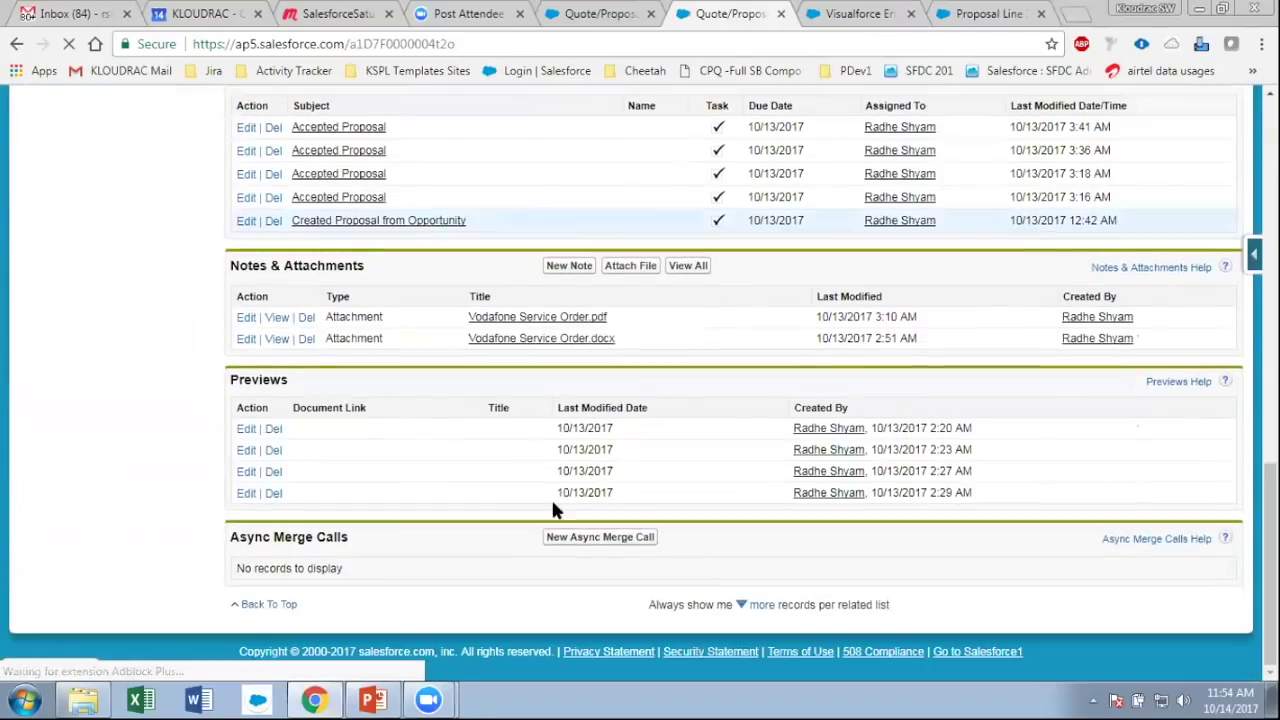
{"action": "left_click", "coordinate": [279, 319]}
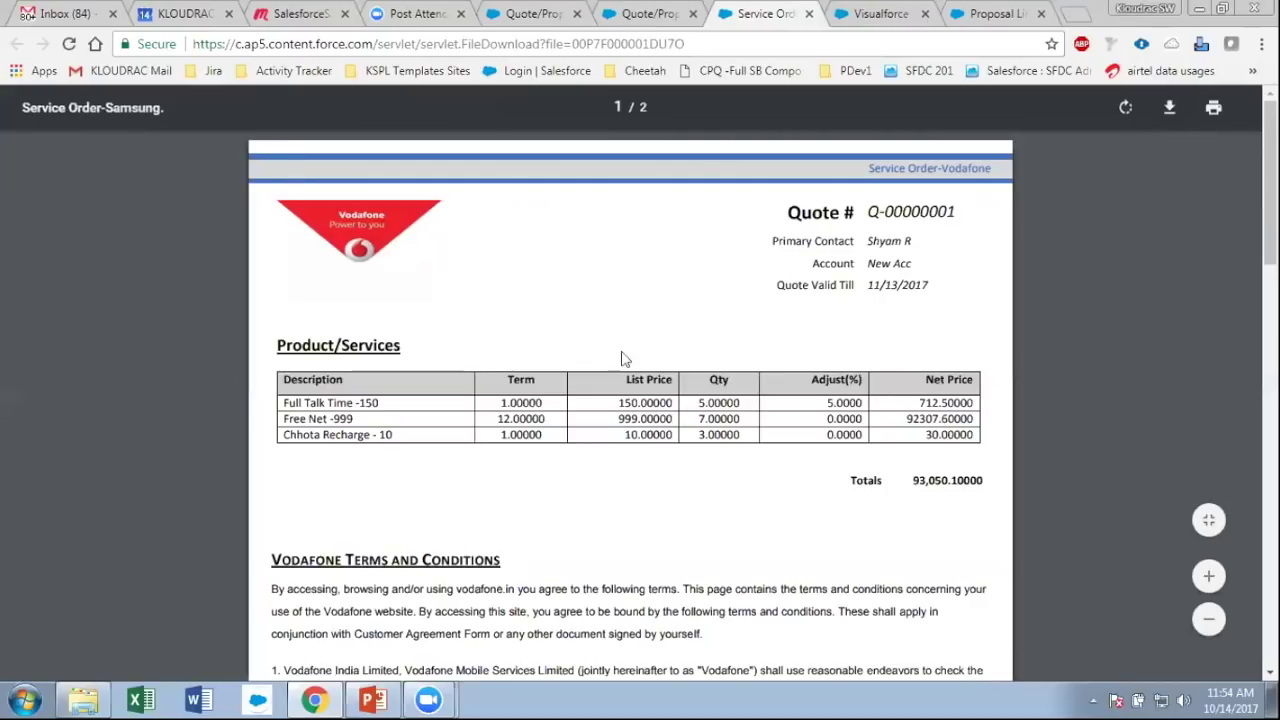
- Examine the service order PDF's product table, adjustments, totals and Vodafone terms and conditions
{"action": "scroll", "coordinate": [621, 360], "scroll_direction": "down", "scroll_amount": 1}
{"action": "scroll", "coordinate": [621, 360], "scroll_direction": "up", "scroll_amount": 1}
{"action": "triple_click", "coordinate": [414, 403]}
{"action": "left_click_drag", "start_coordinate": [315, 436], "coordinate": [479, 421]}
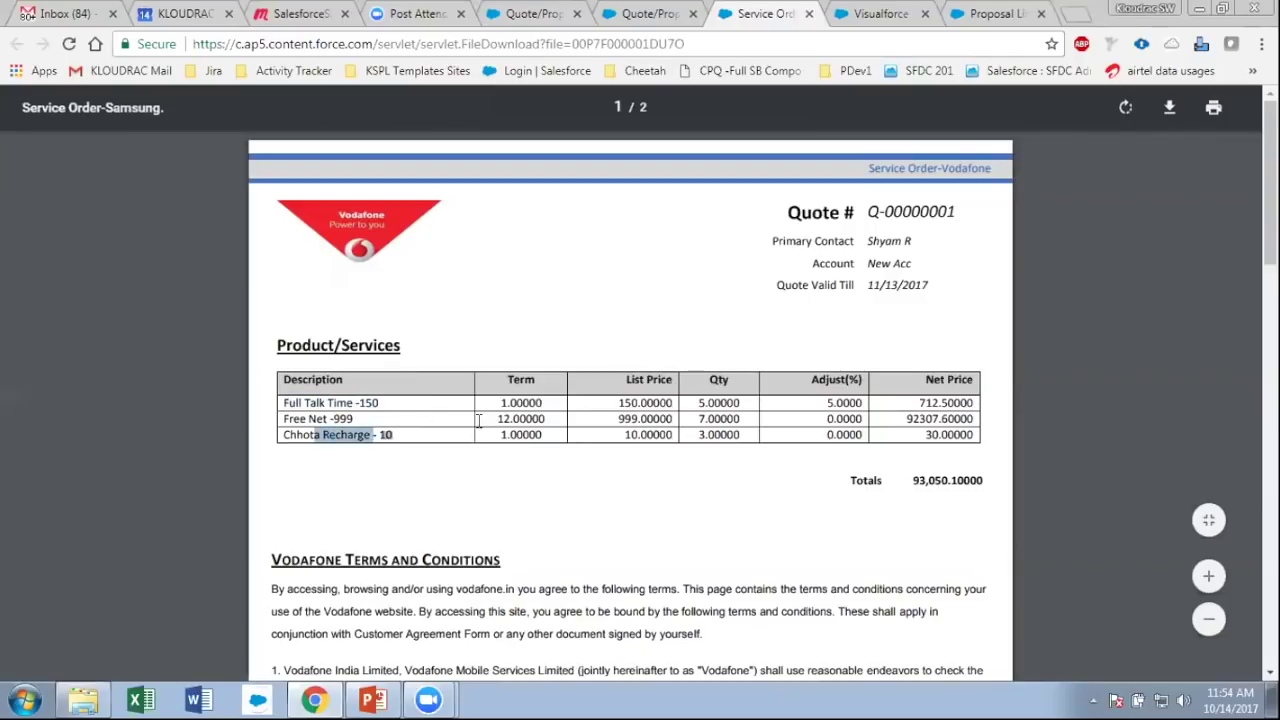
{"action": "left_click", "coordinate": [636, 409]}
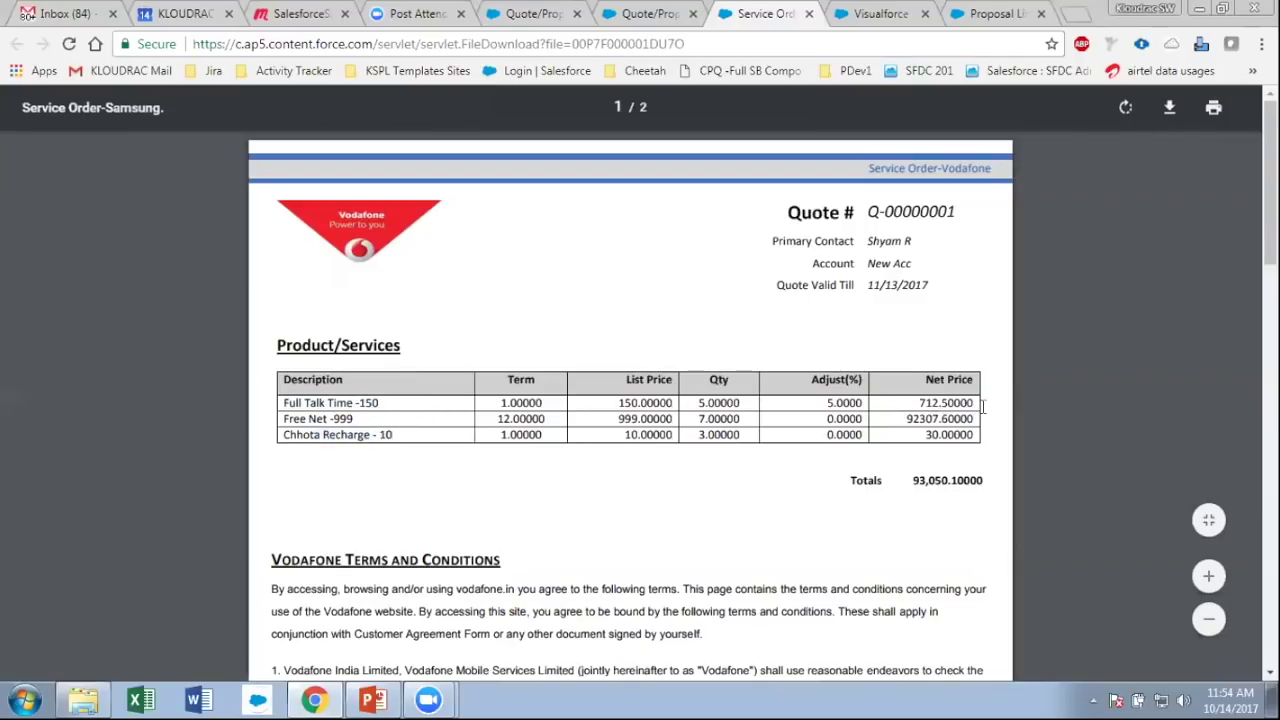
{"action": "scroll", "coordinate": [948, 467], "scroll_direction": "down", "scroll_amount": 1}
{"action": "left_click_drag", "start_coordinate": [845, 386], "coordinate": [990, 380]}
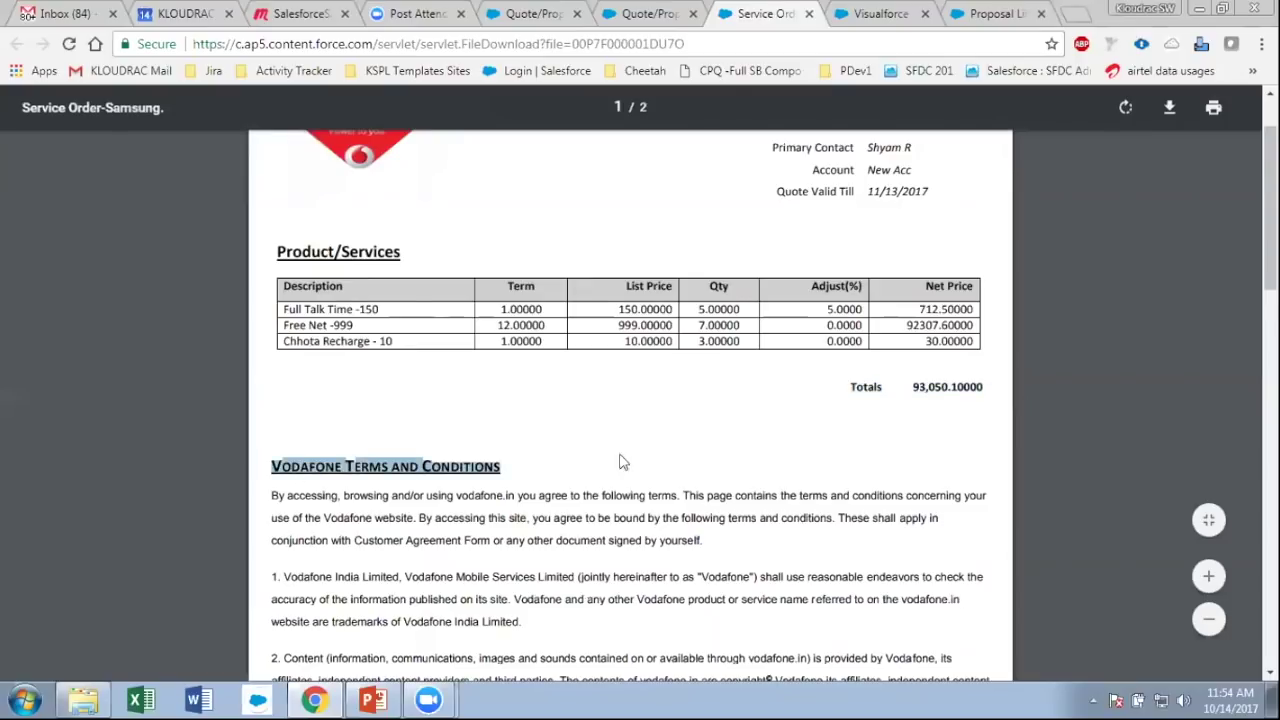
{"action": "scroll", "coordinate": [620, 460], "scroll_direction": "down", "scroll_amount": 8}
{"action": "scroll", "coordinate": [554, 490], "scroll_direction": "down", "scroll_amount": 5}
{"action": "scroll", "coordinate": [554, 490], "scroll_direction": "up", "scroll_amount": 12}
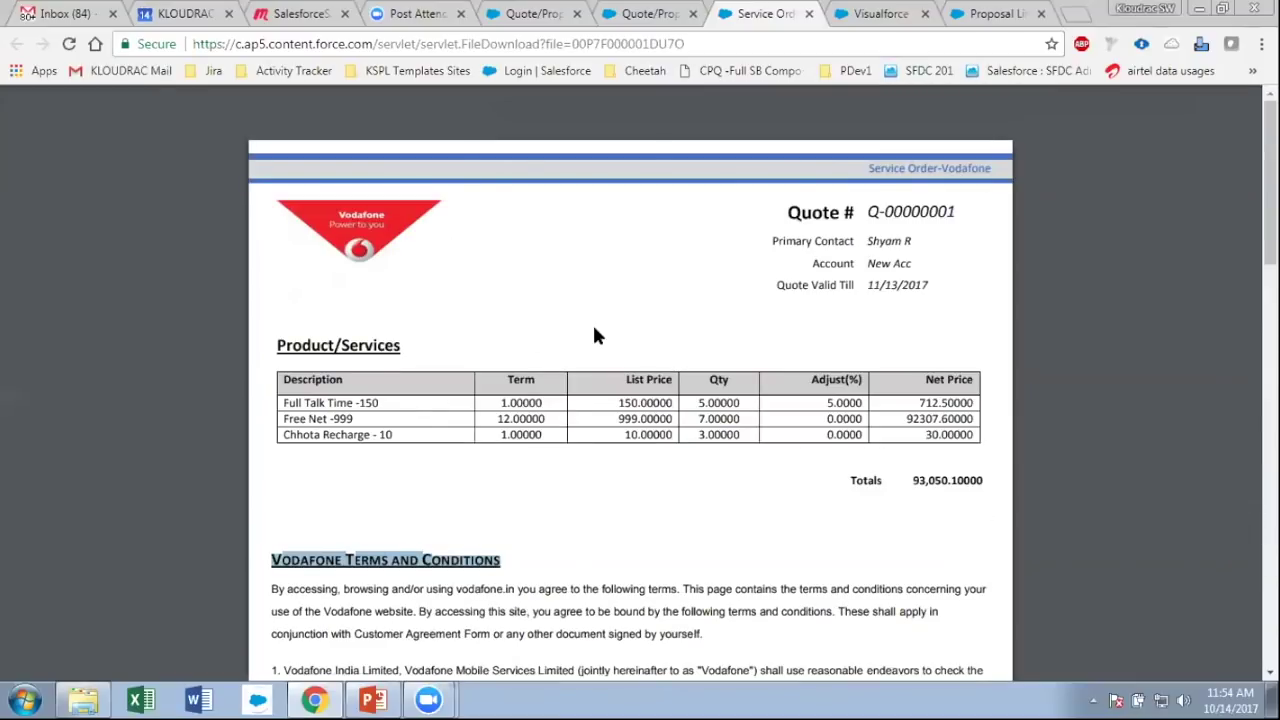
{"action": "mouse_move", "coordinate": [722, 400]}
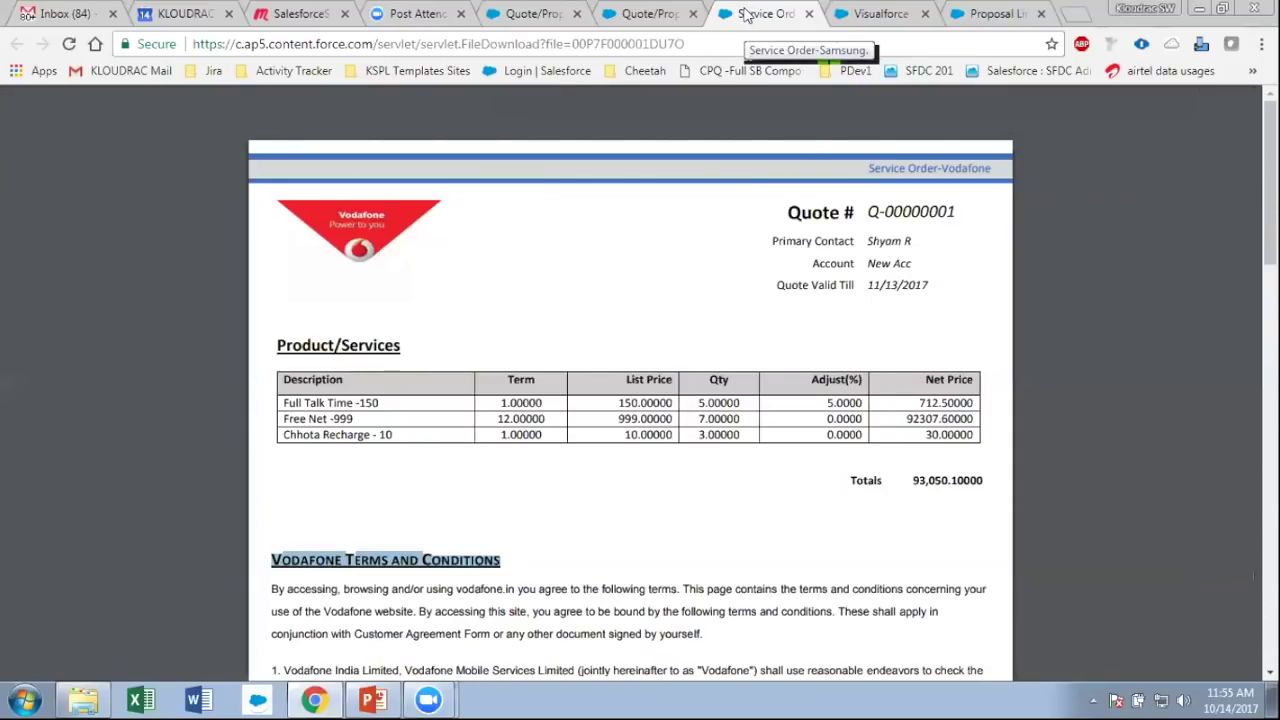
- Return to the accepted proposal and review its attachments, line items and available actions
{"action": "left_click", "coordinate": [658, 13]}
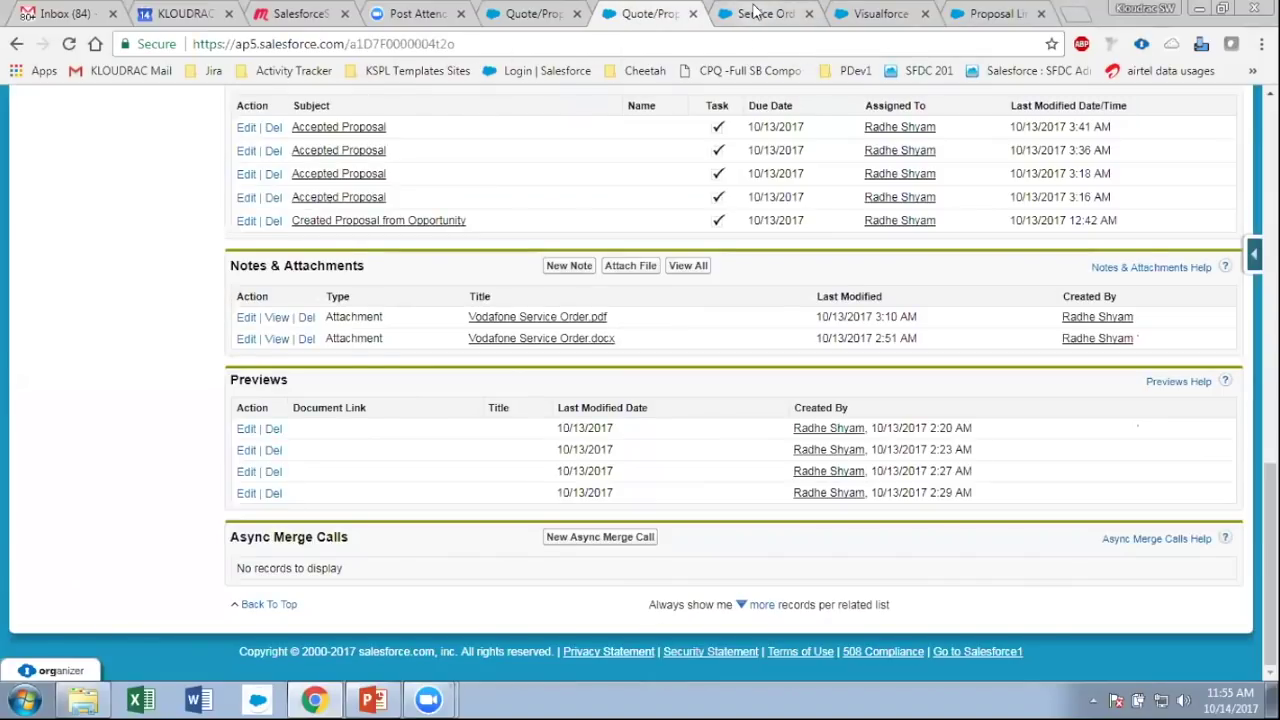
{"action": "scroll", "coordinate": [689, 357], "scroll_direction": "up", "scroll_amount": 5}
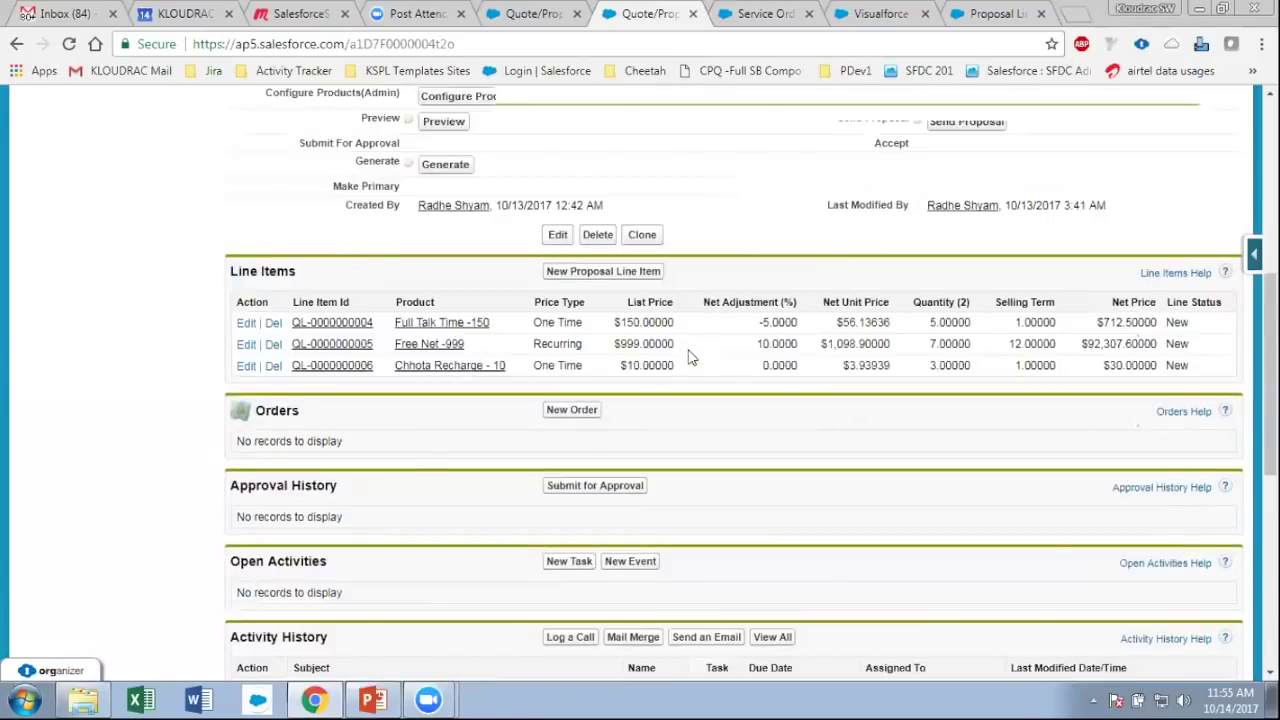
{"action": "scroll", "coordinate": [689, 357], "scroll_direction": "up", "scroll_amount": 5}
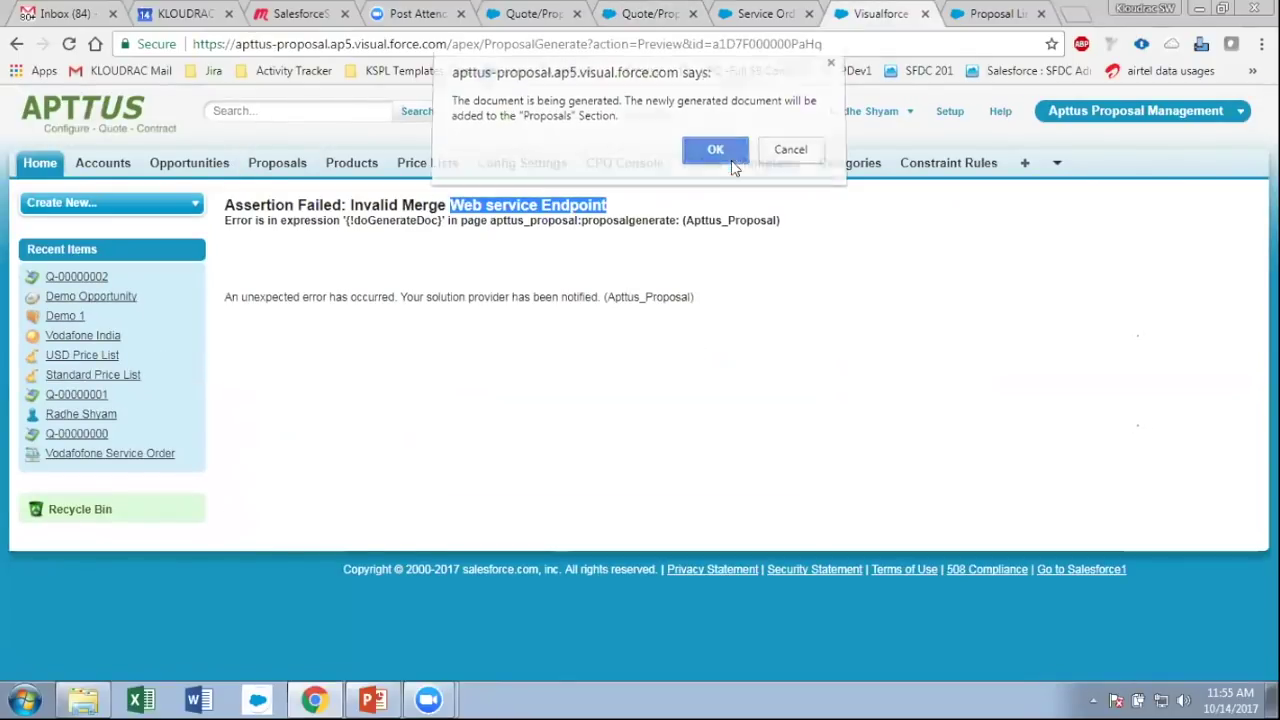
- Dismiss the document generation message and go back from the error page to the Demo QUOTE proposal
{"action": "left_click", "coordinate": [715, 149]}
{"action": "left_click", "coordinate": [770, 13]}
{"action": "left_click", "coordinate": [880, 13]}
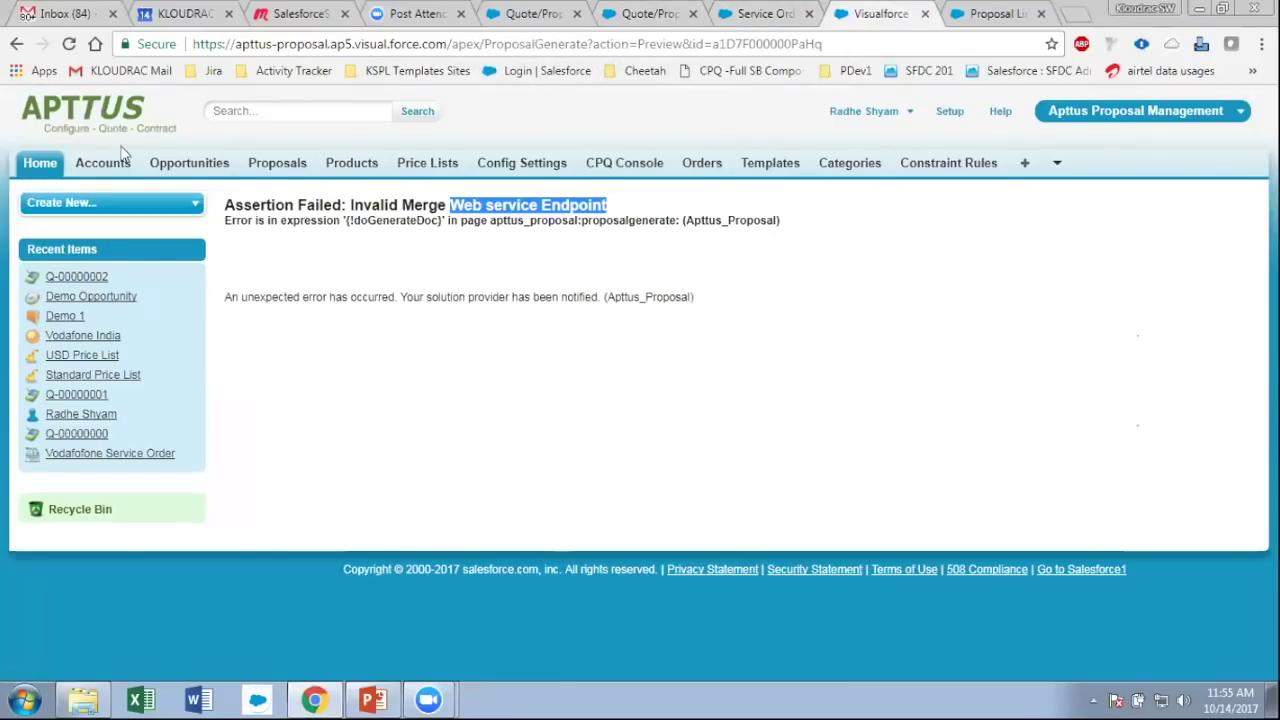
{"action": "left_click", "coordinate": [16, 44]}
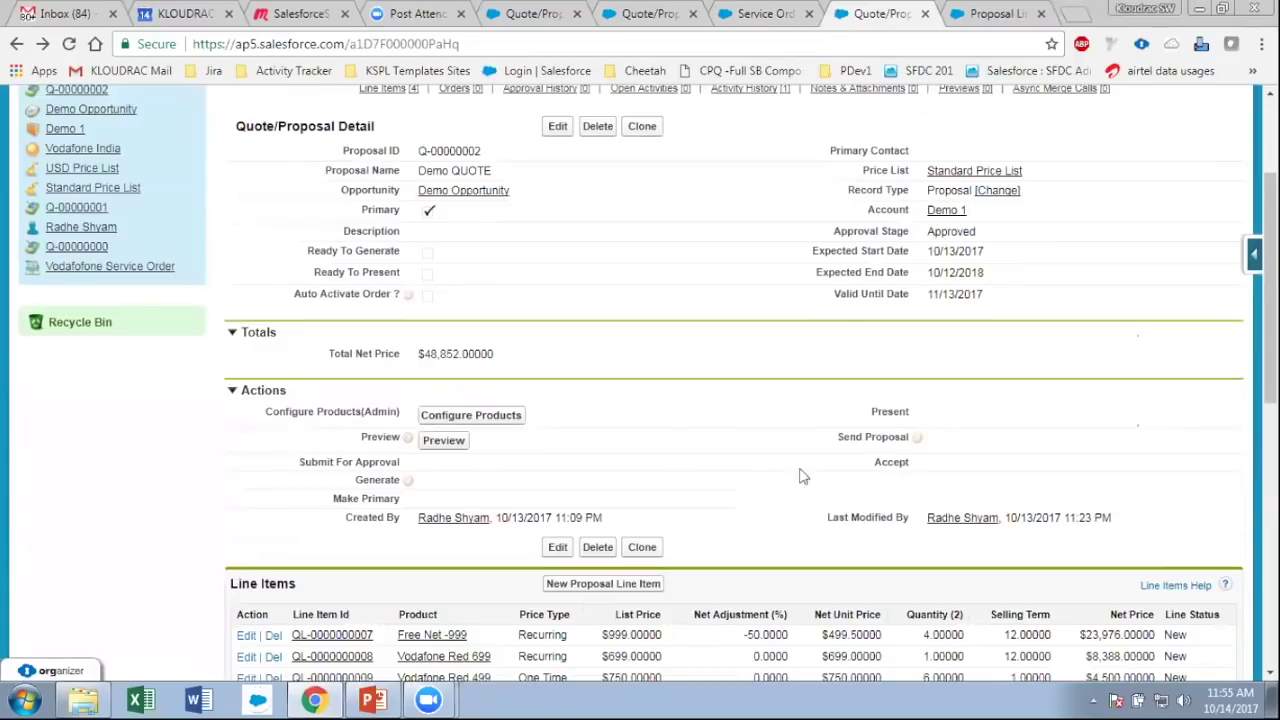
- Review the approved Demo QUOTE proposal's details and its Present, Generate, Send Proposal and Accept actions
{"action": "scroll", "coordinate": [760, 475], "scroll_direction": "up", "scroll_amount": 3}
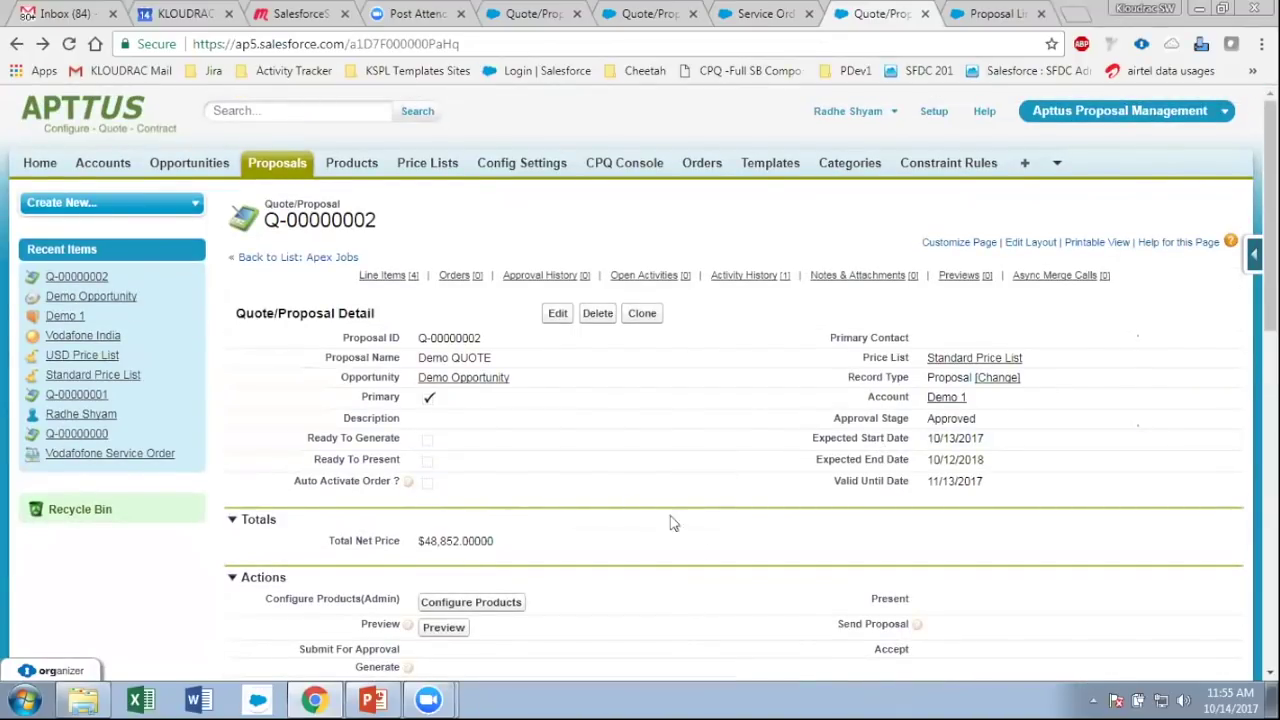
{"action": "scroll", "coordinate": [705, 557], "scroll_direction": "down", "scroll_amount": 1}
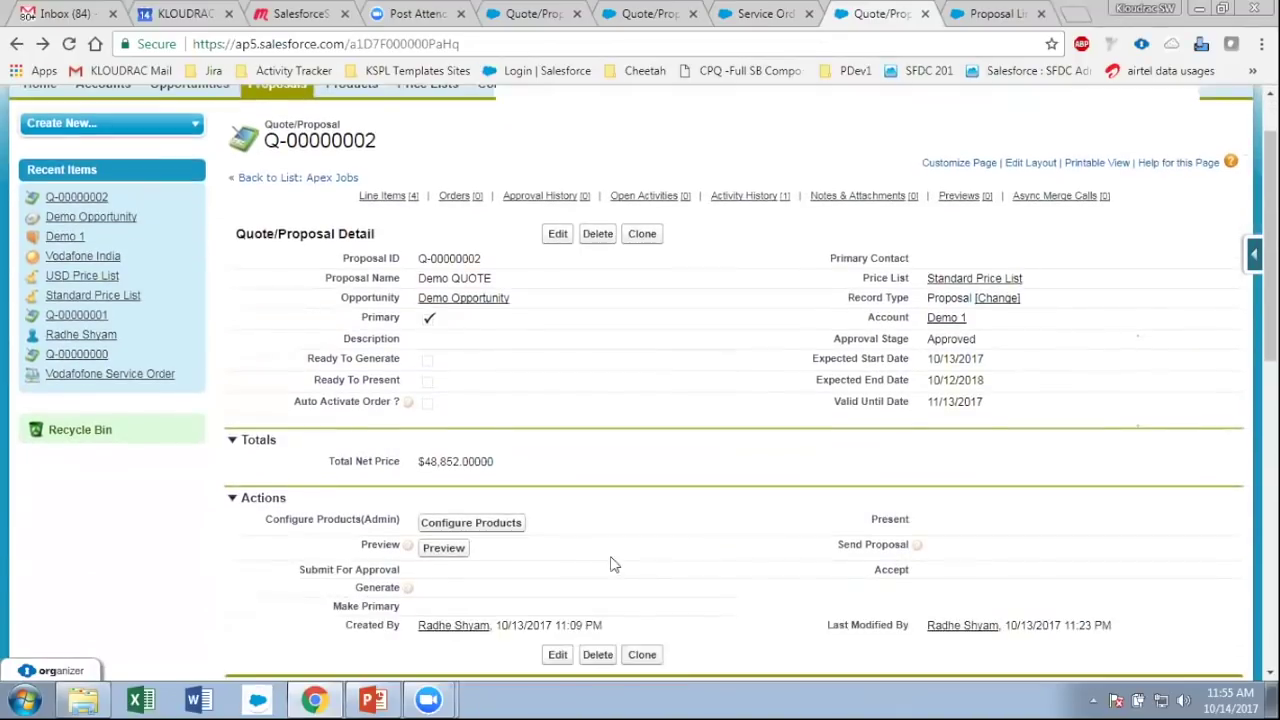
{"action": "left_click_drag", "start_coordinate": [870, 505], "coordinate": [899, 506]}
{"action": "scroll", "coordinate": [889, 431], "scroll_direction": "down", "scroll_amount": 1}
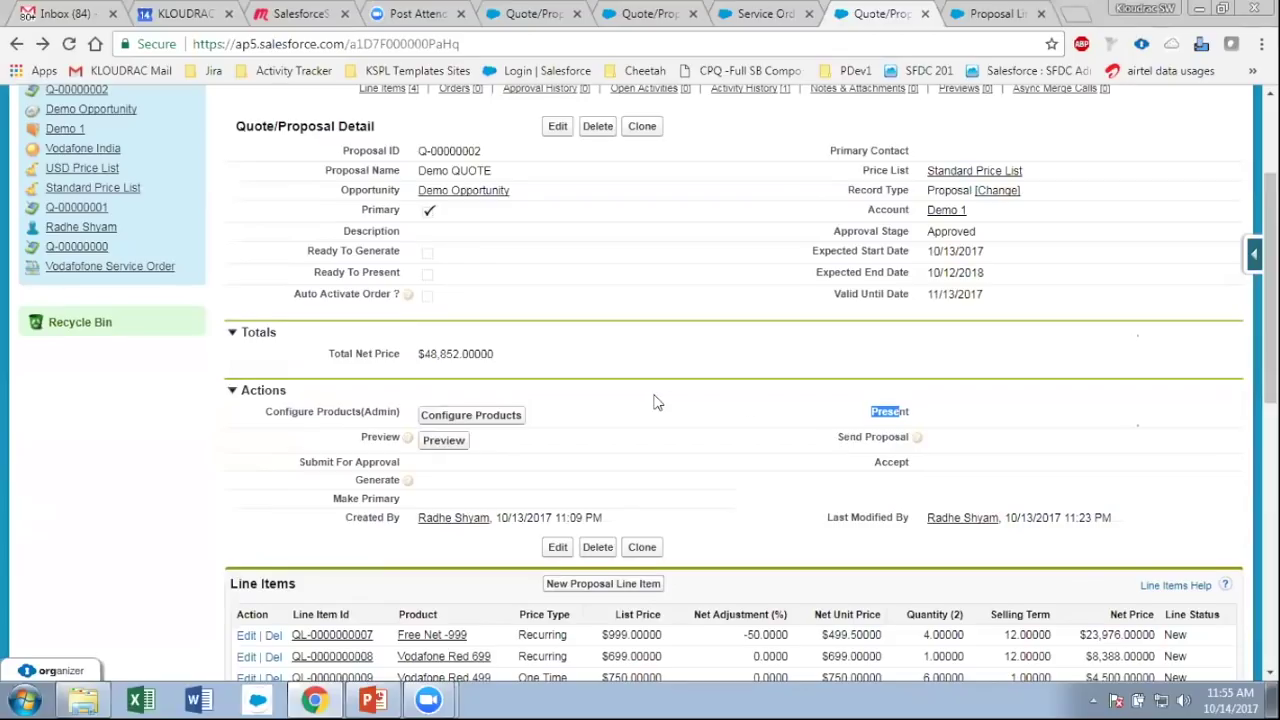
{"action": "scroll", "coordinate": [603, 380], "scroll_direction": "down", "scroll_amount": 2}
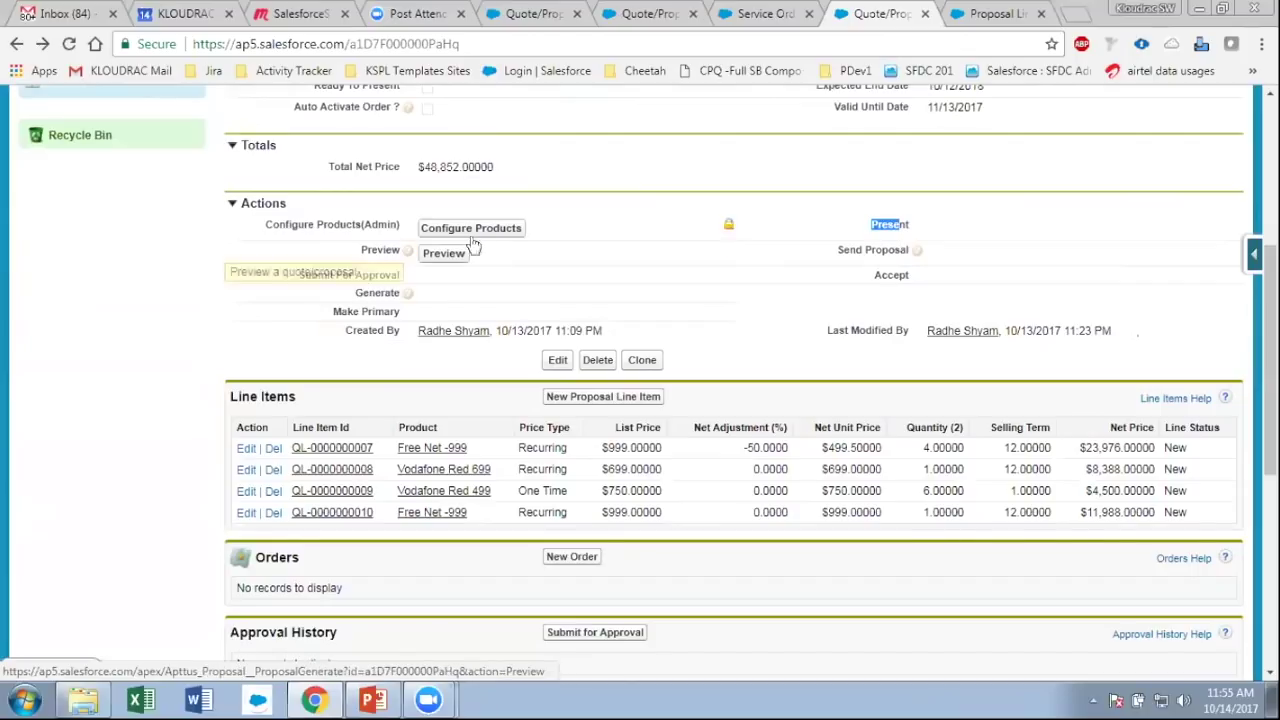
{"action": "left_click_drag", "start_coordinate": [872, 288], "coordinate": [930, 280]}
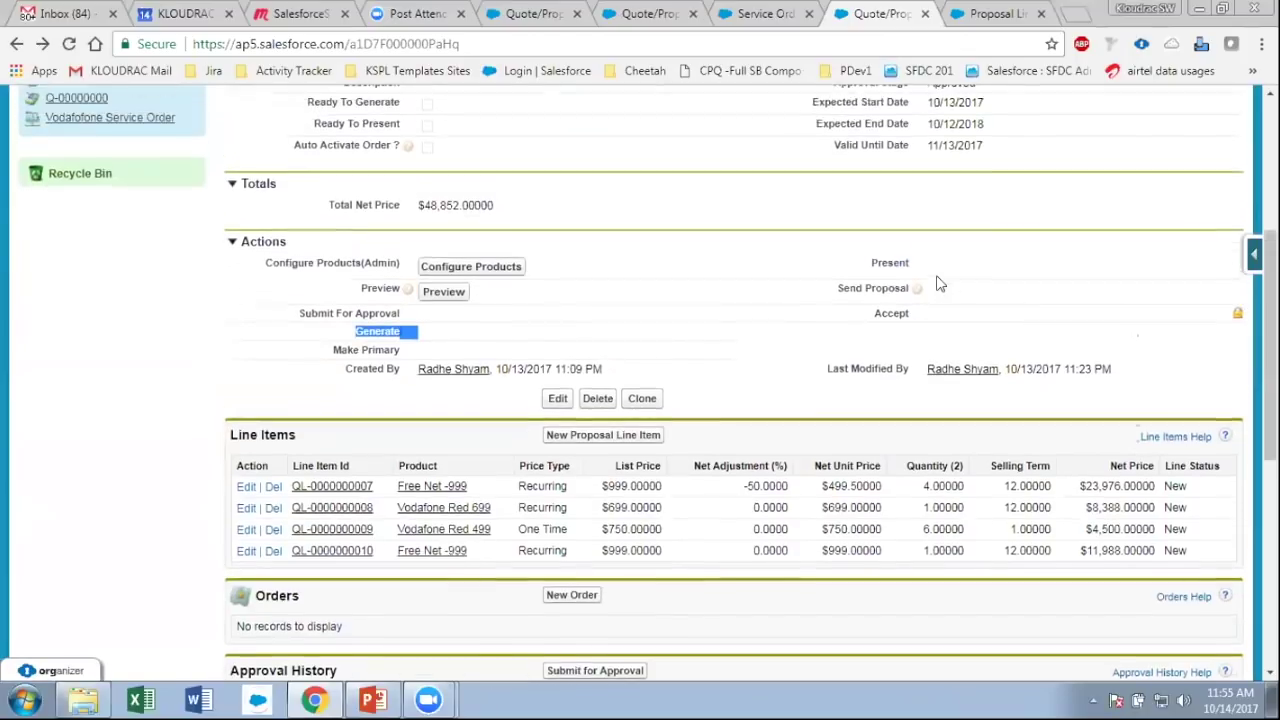
{"action": "scroll", "coordinate": [882, 522], "scroll_direction": "up", "scroll_amount": 3}
{"action": "left_click_drag", "start_coordinate": [868, 557], "coordinate": [934, 564]}
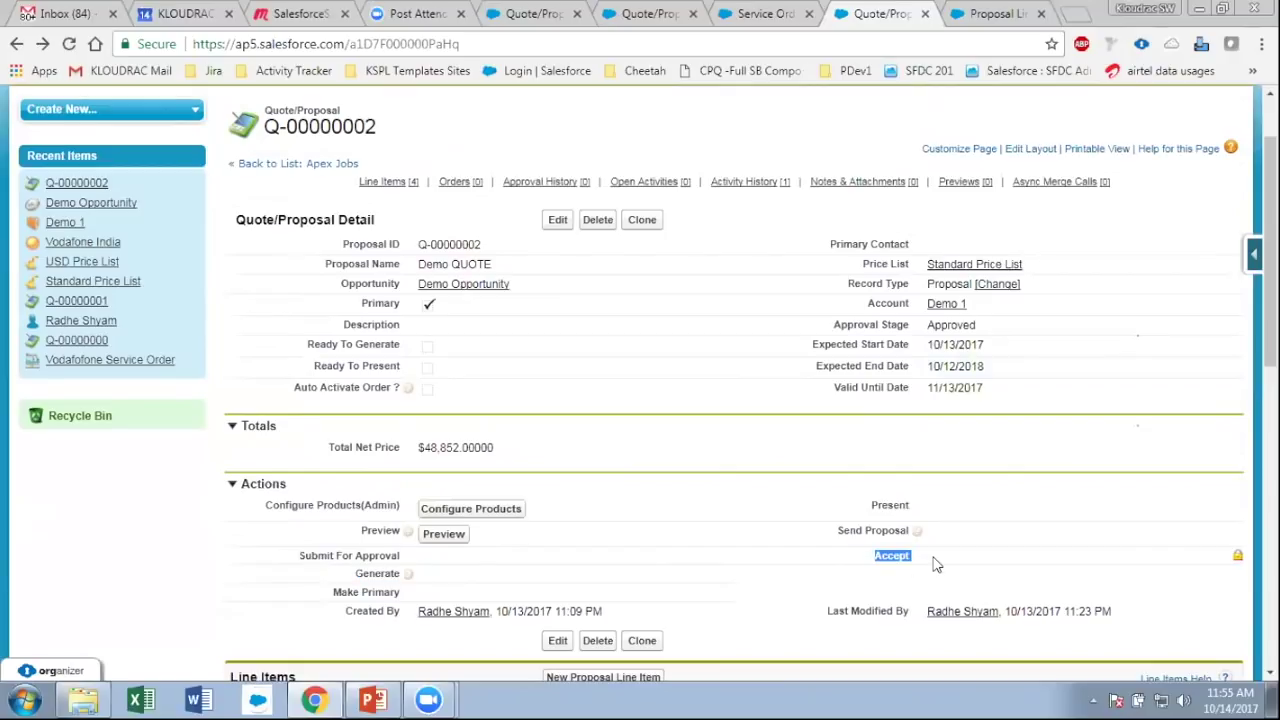
{"action": "scroll", "coordinate": [934, 564], "scroll_direction": "up", "scroll_amount": 1}
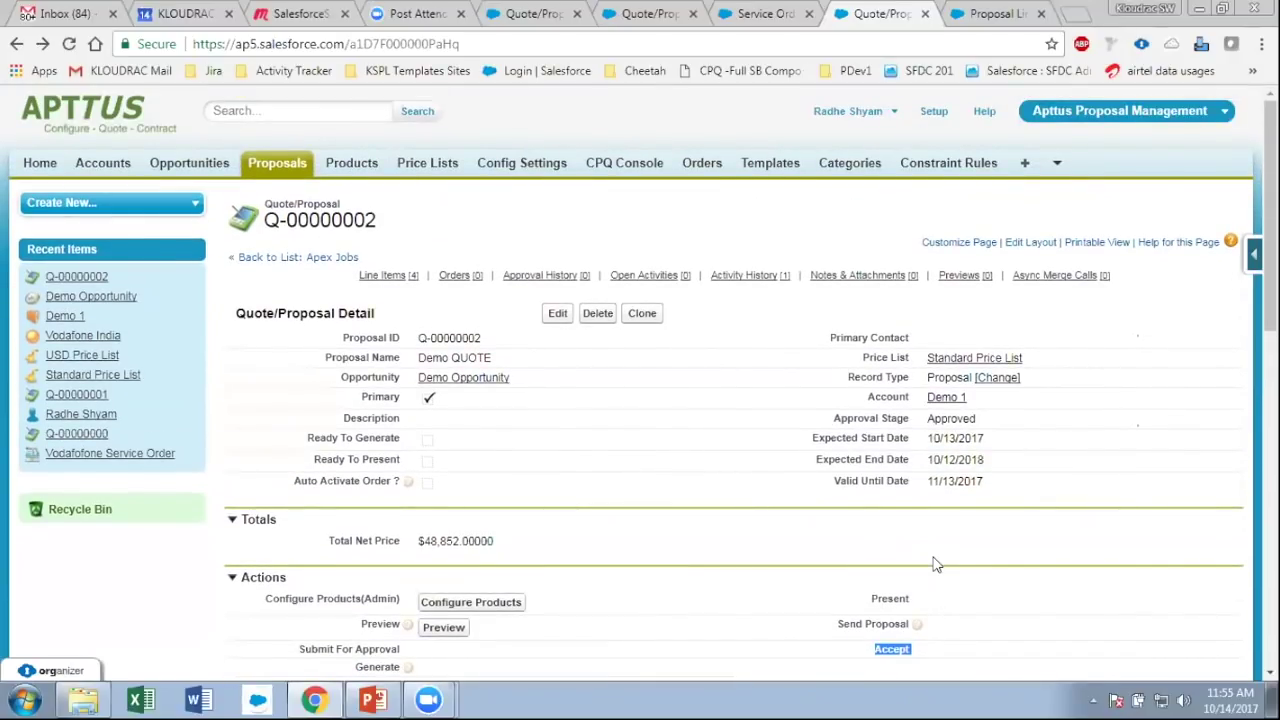
{"action": "scroll", "coordinate": [930, 585], "scroll_direction": "down", "scroll_amount": 1}
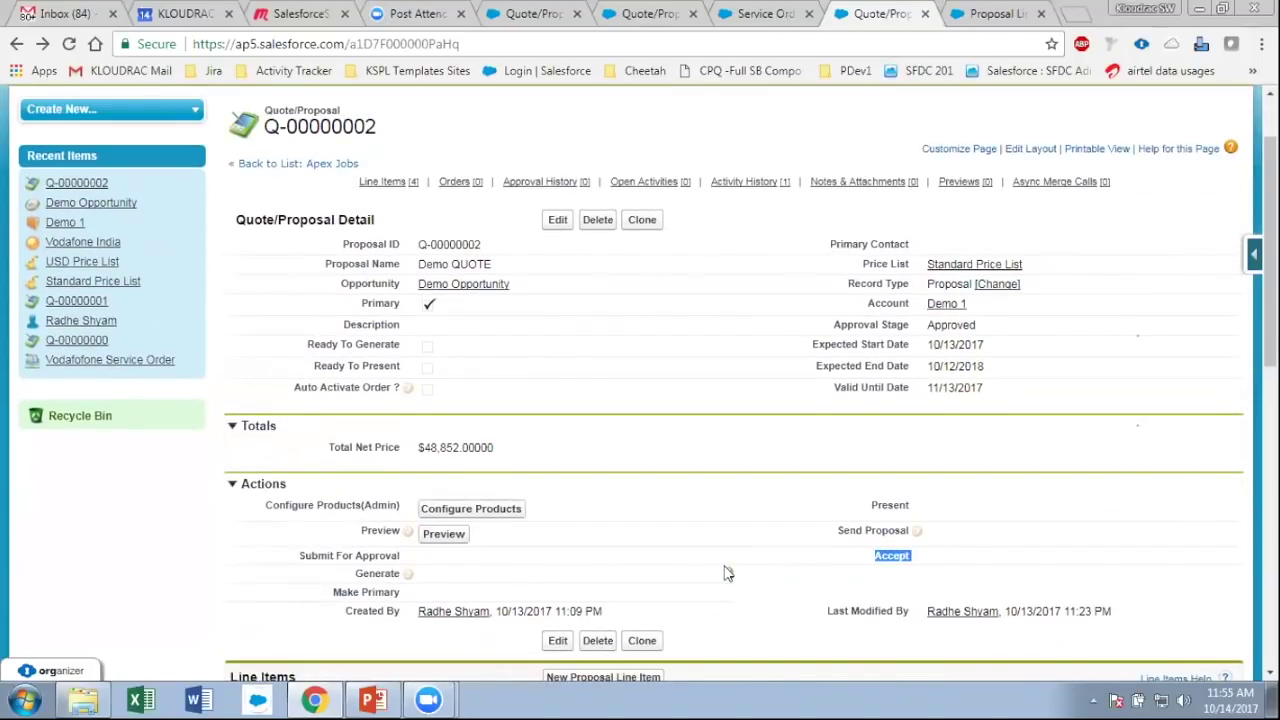
- Review the Demo QUOTE proposal's actions, line items, orders and approval history, and return to its header details
{"action": "scroll", "coordinate": [727, 573], "scroll_direction": "down", "scroll_amount": 1}
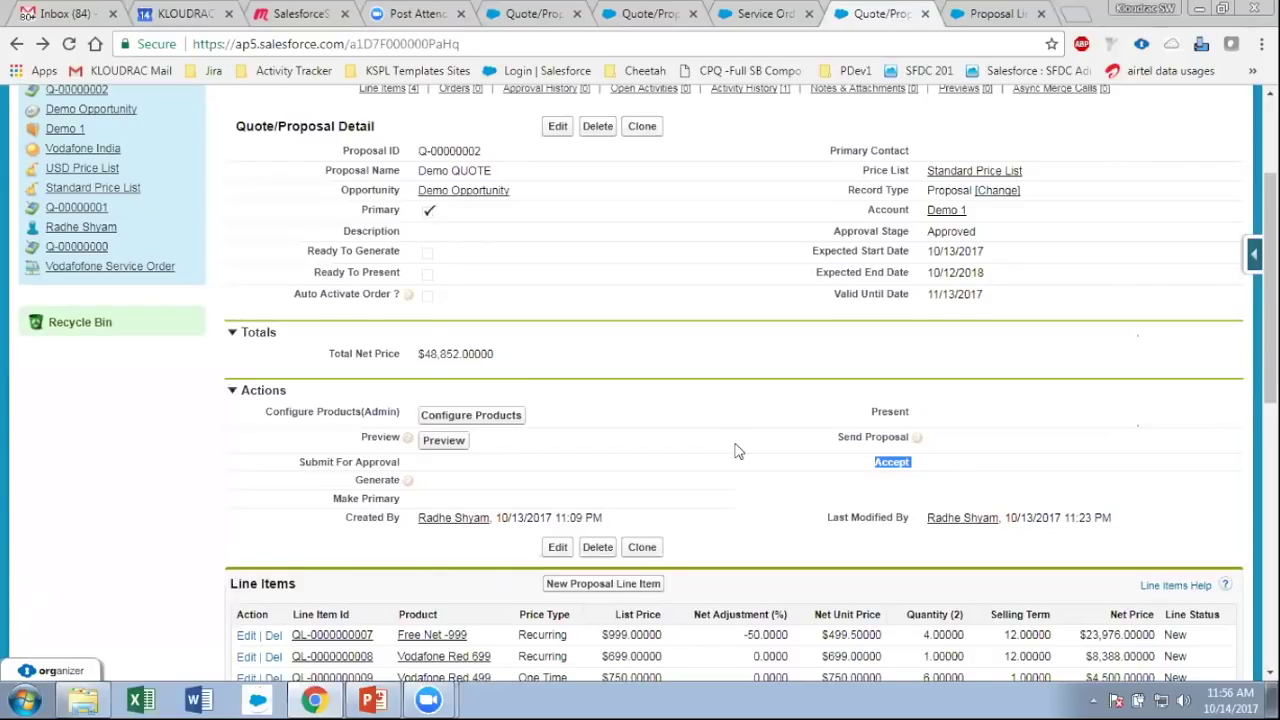
{"action": "scroll", "coordinate": [734, 449], "scroll_direction": "down", "scroll_amount": 2}
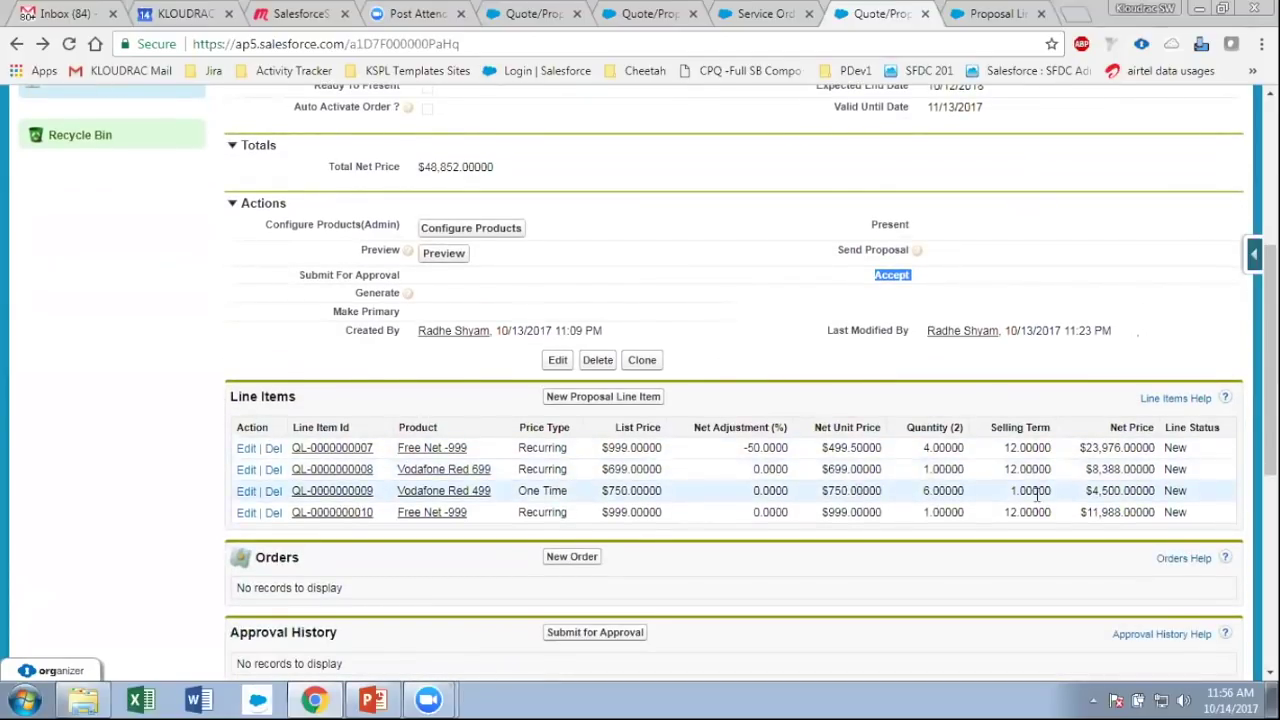
{"action": "scroll", "coordinate": [1037, 492], "scroll_direction": "down", "scroll_amount": 2}
{"action": "scroll", "coordinate": [734, 384], "scroll_direction": "up", "scroll_amount": 1}
{"action": "scroll", "coordinate": [734, 384], "scroll_direction": "down", "scroll_amount": 2}
{"action": "scroll", "coordinate": [734, 384], "scroll_direction": "up", "scroll_amount": 3}
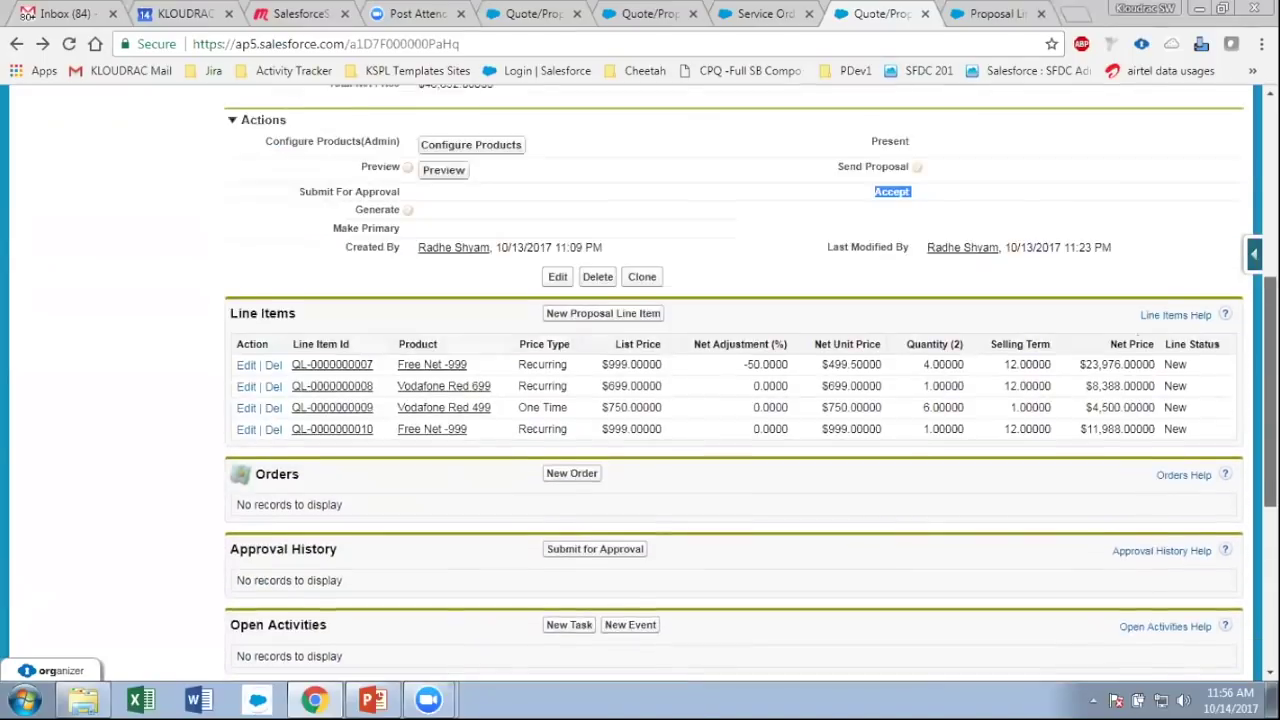
{"action": "scroll", "coordinate": [640, 380], "scroll_direction": "up", "scroll_amount": 5}
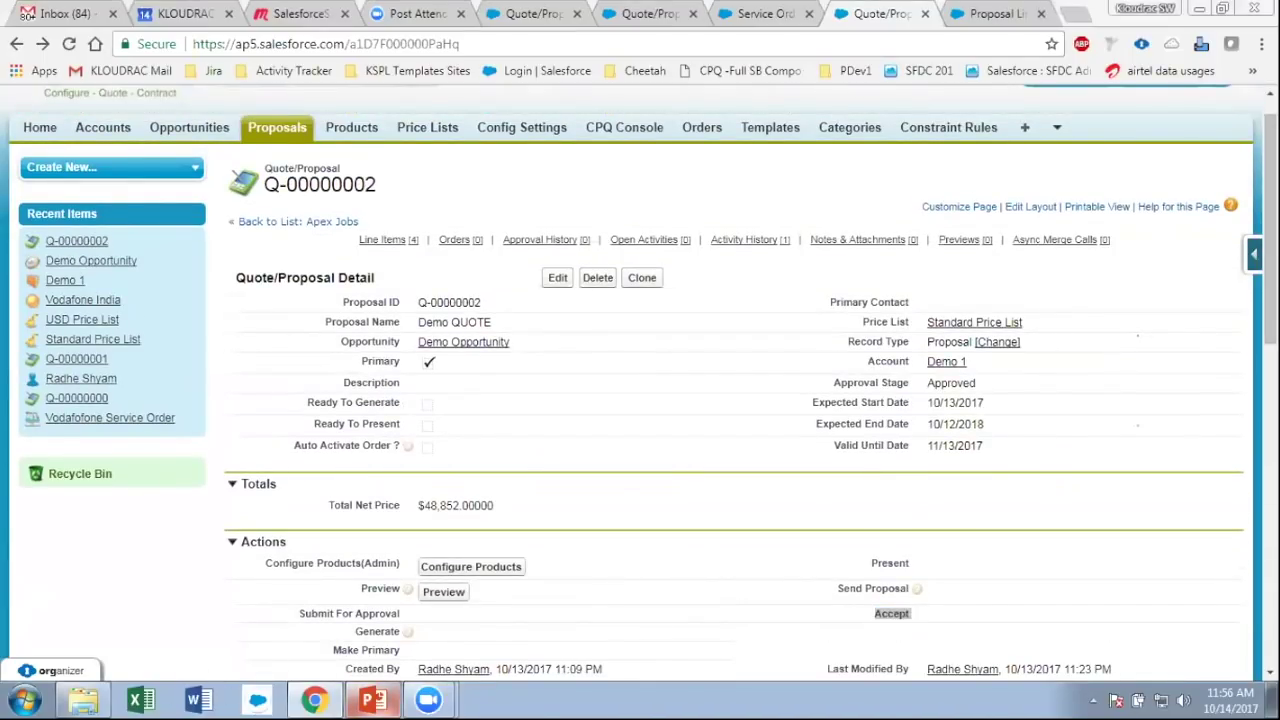
- Switch to the CPQ_Meetup_v2 presentation in PowerPoint and view the completed agenda and the Upcoming Sessions slide
{"action": "left_click", "coordinate": [373, 700]}
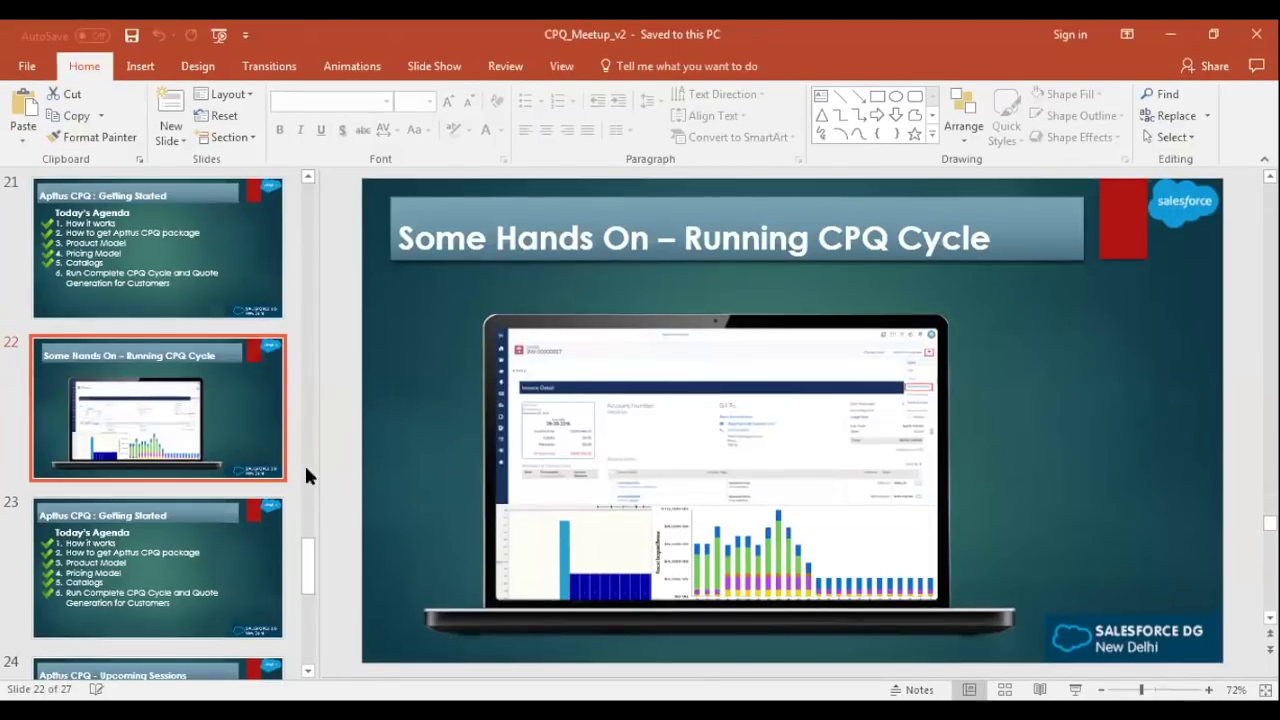
{"action": "key", "text": "Down"}
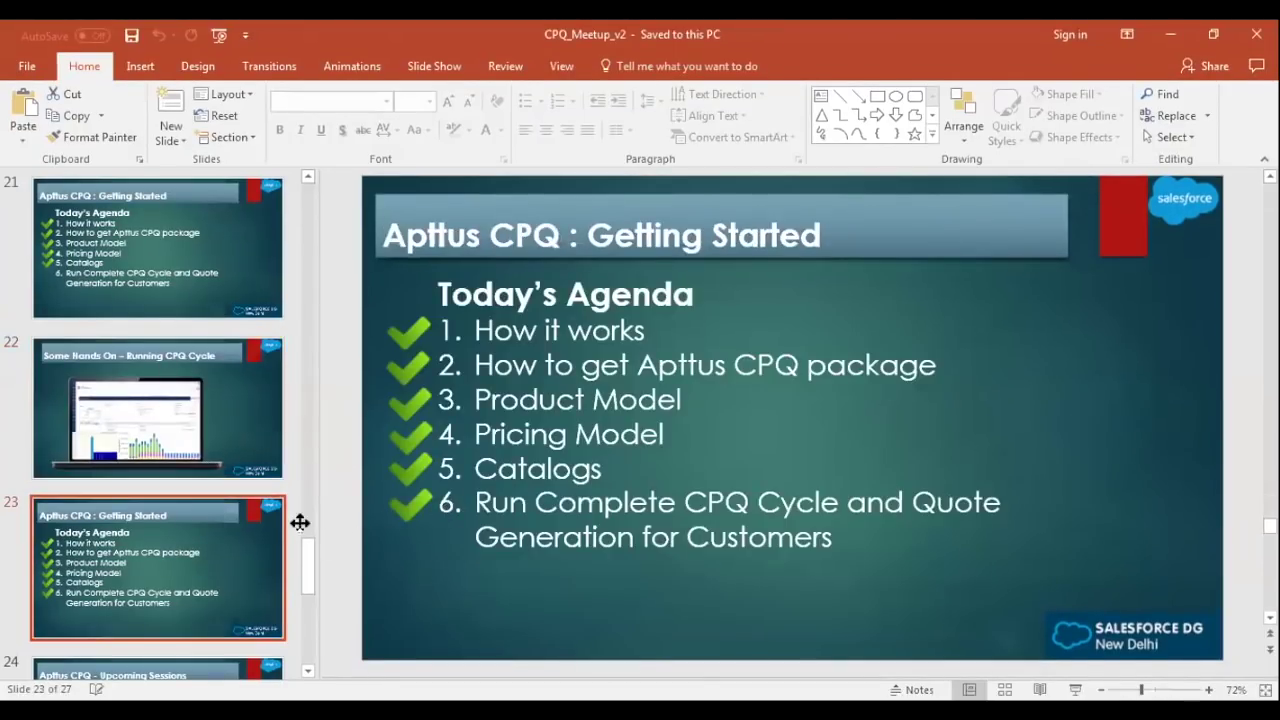
{"action": "left_click_drag", "start_coordinate": [306, 571], "coordinate": [306, 581]}
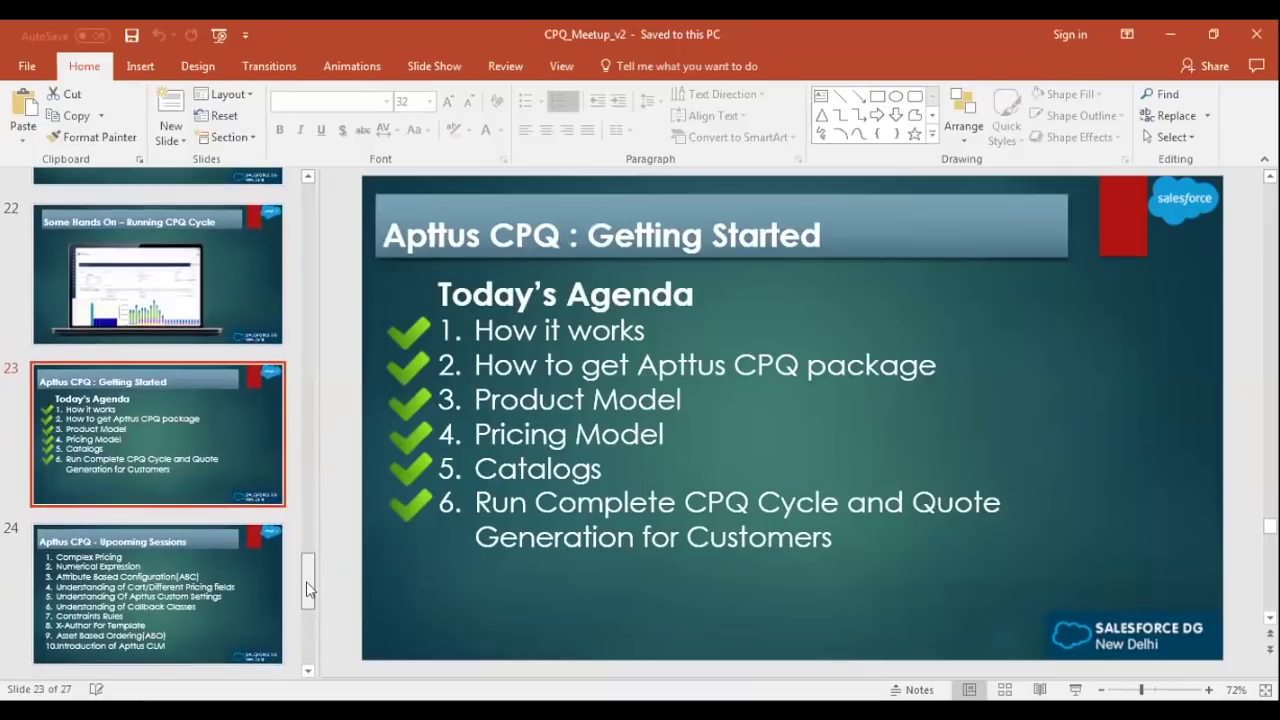
{"action": "left_click", "coordinate": [211, 585]}
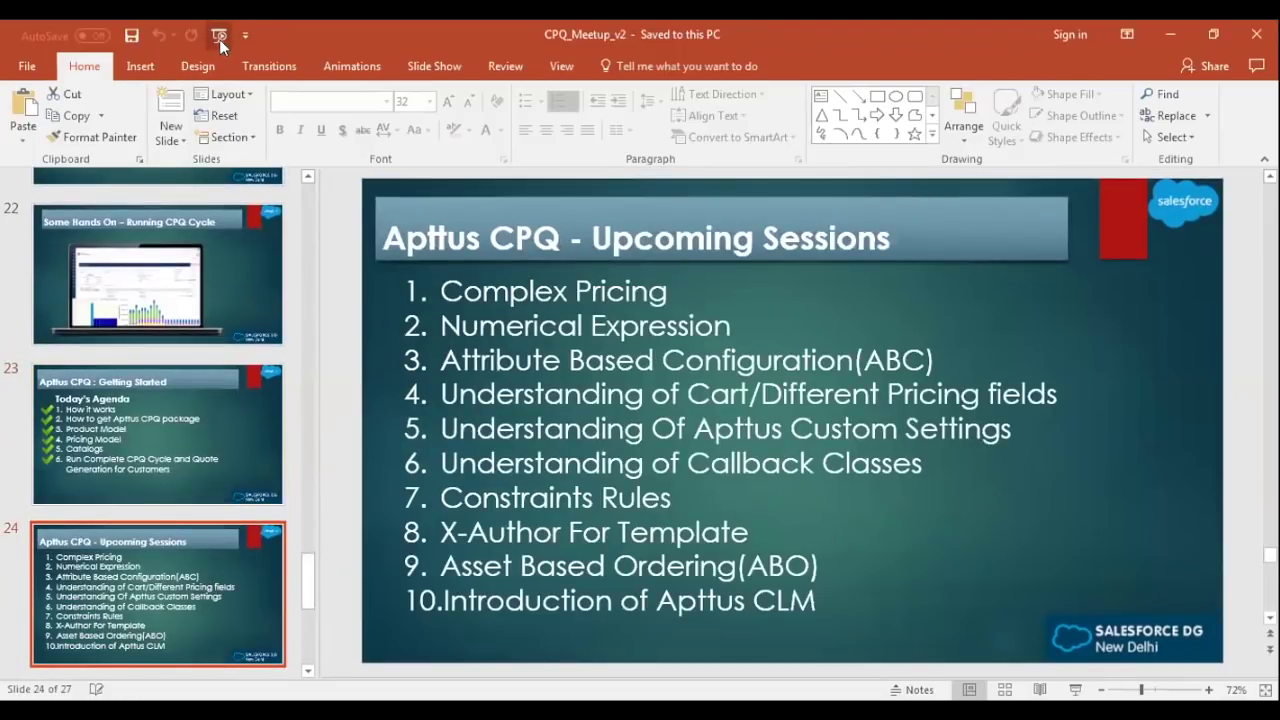
- Start the slide show from the first slide and advance past How It Works to the Pricing Setup diagram
{"action": "key", "text": "F5"}
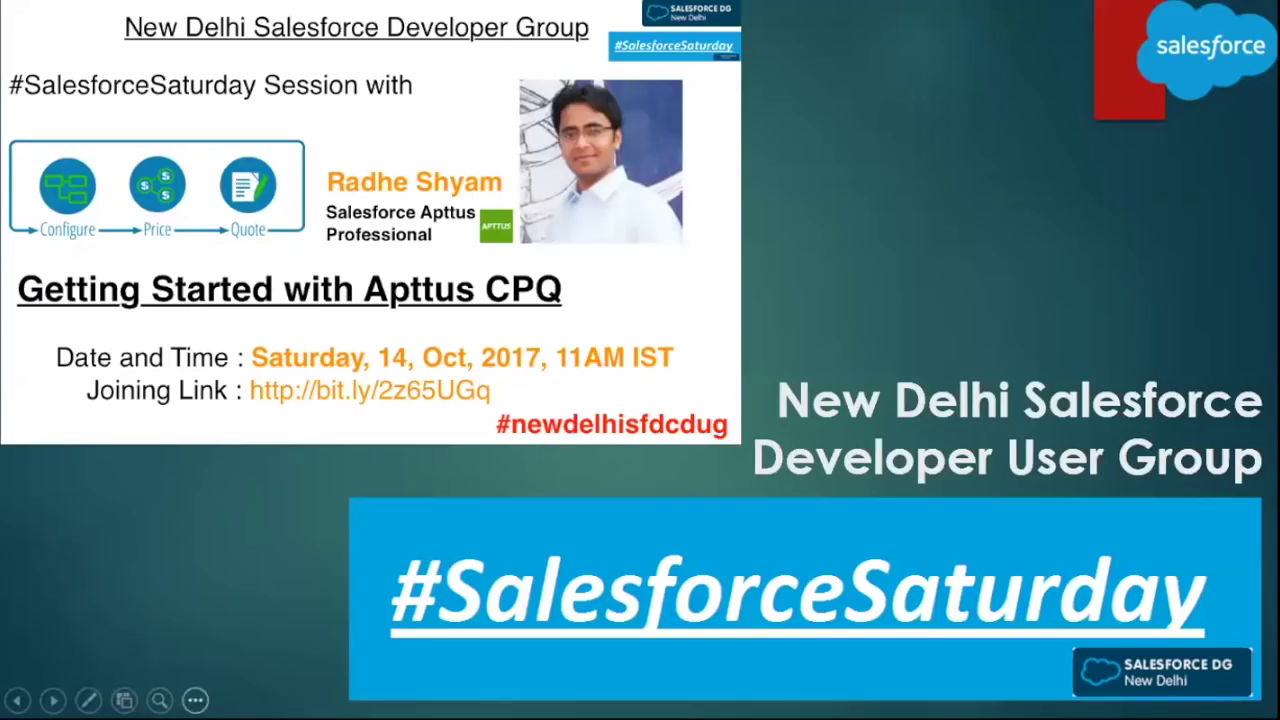
{"action": "left_click", "coordinate": [53, 700]}
{"action": "left_click", "coordinate": [53, 700]}
{"action": "left_click", "coordinate": [53, 700]}
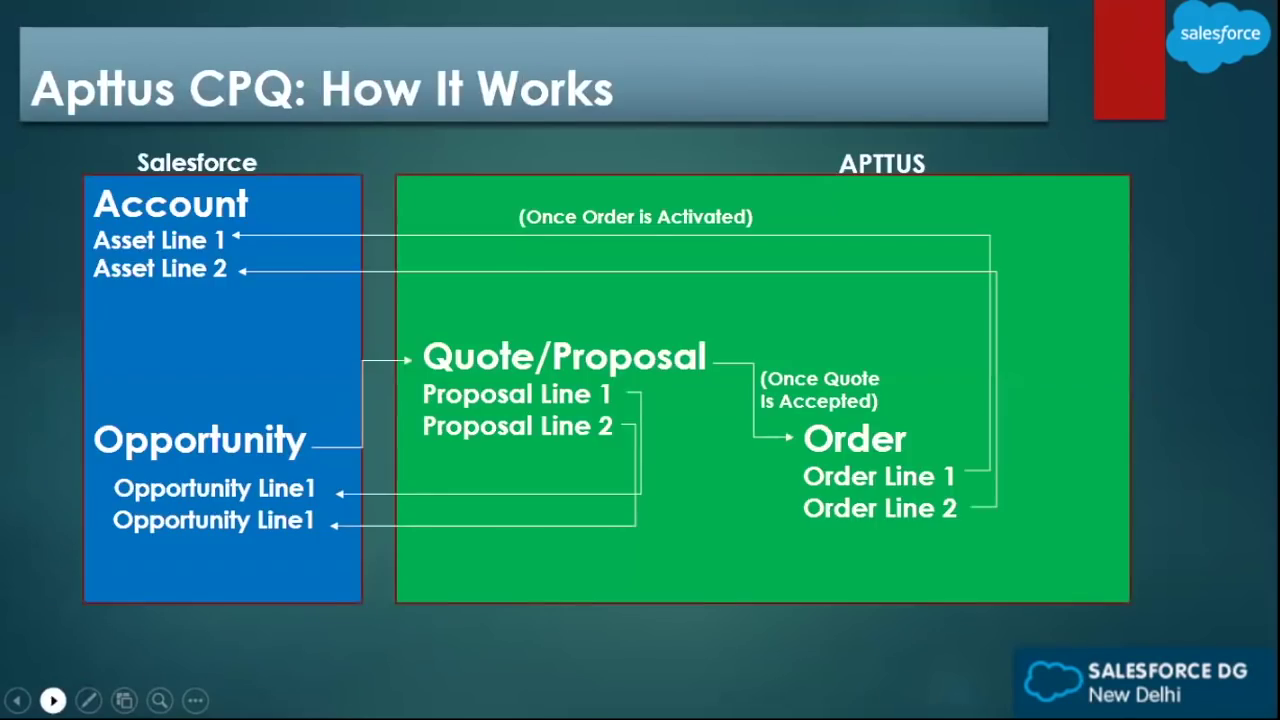
{"action": "left_click", "coordinate": [53, 700]}
{"action": "left_click", "coordinate": [53, 700]}
{"action": "left_click", "coordinate": [53, 700]}
{"action": "left_click", "coordinate": [53, 700]}
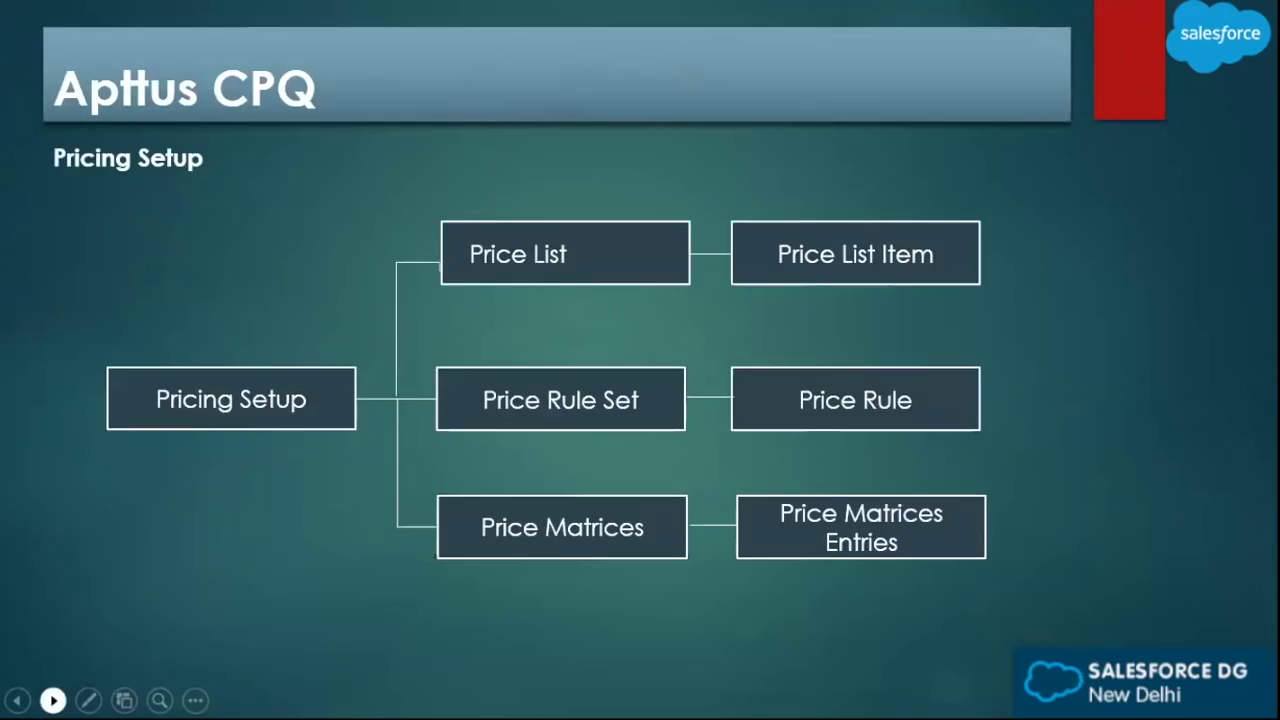
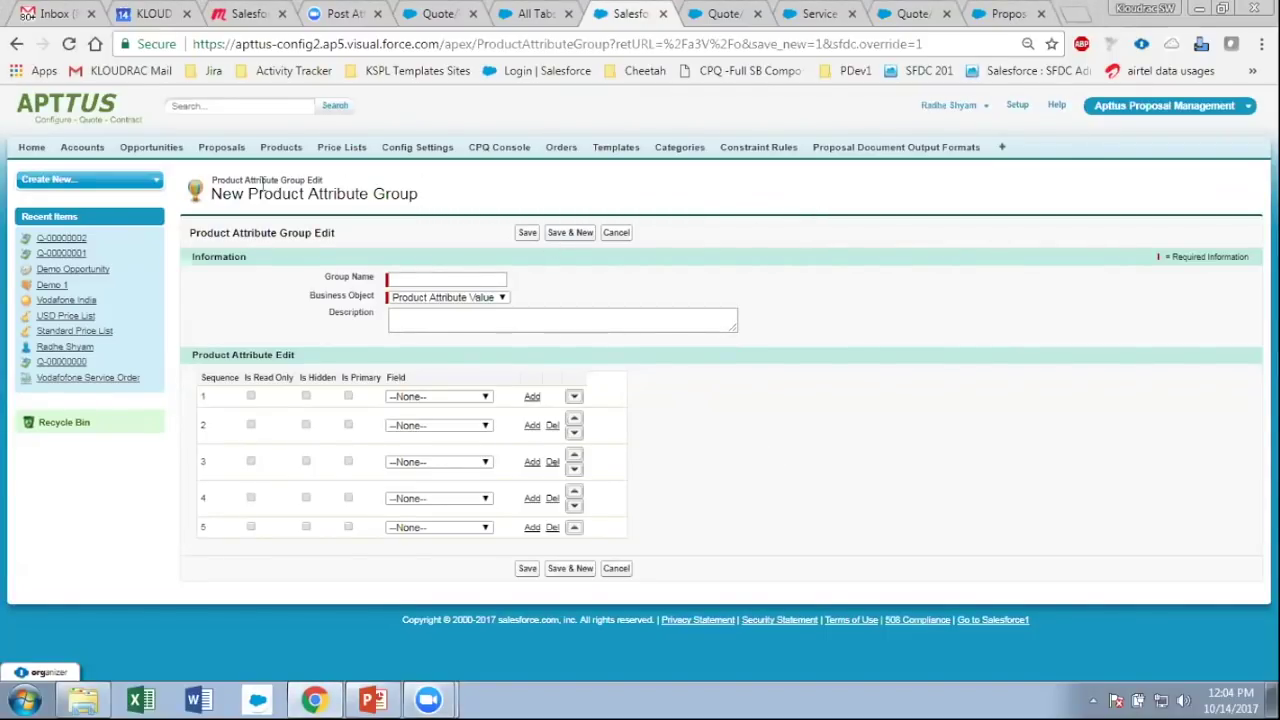
- Examine the New Product Attribute Group form, including its group name and the fields available for the first attribute
{"action": "left_click_drag", "start_coordinate": [212, 180], "coordinate": [318, 180]}
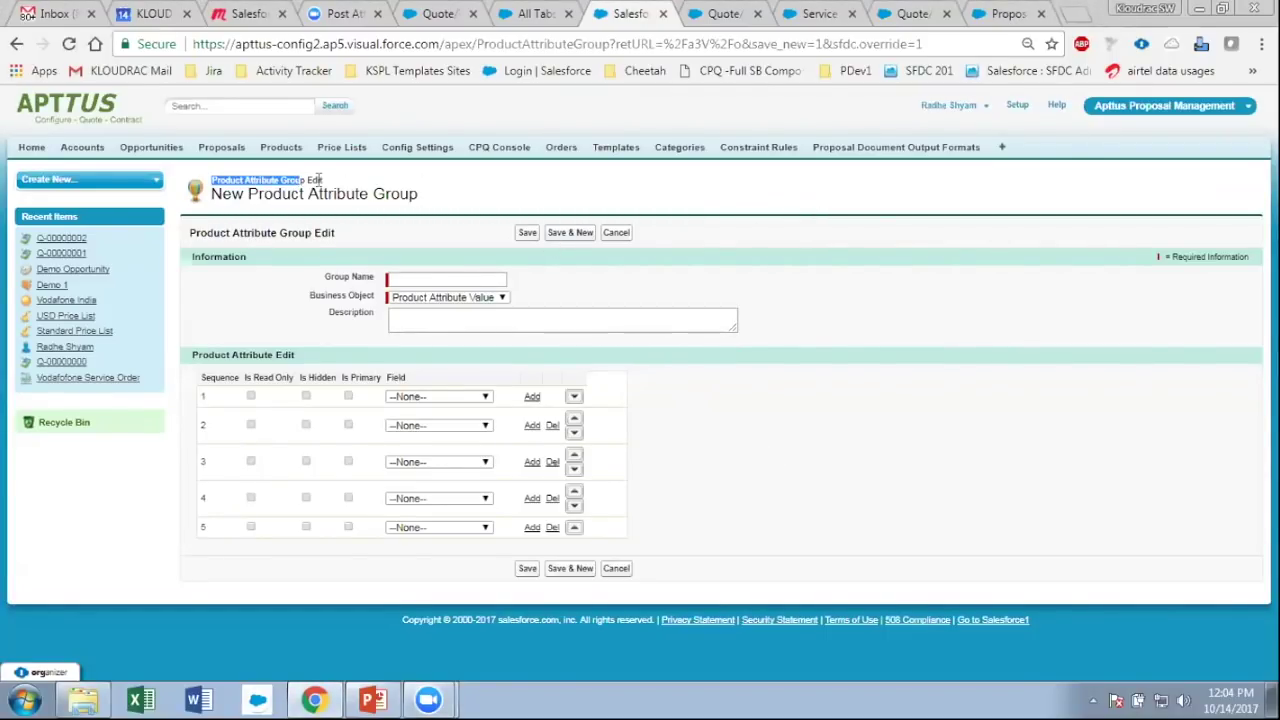
{"action": "left_click", "coordinate": [441, 279]}
{"action": "left_click", "coordinate": [422, 396]}
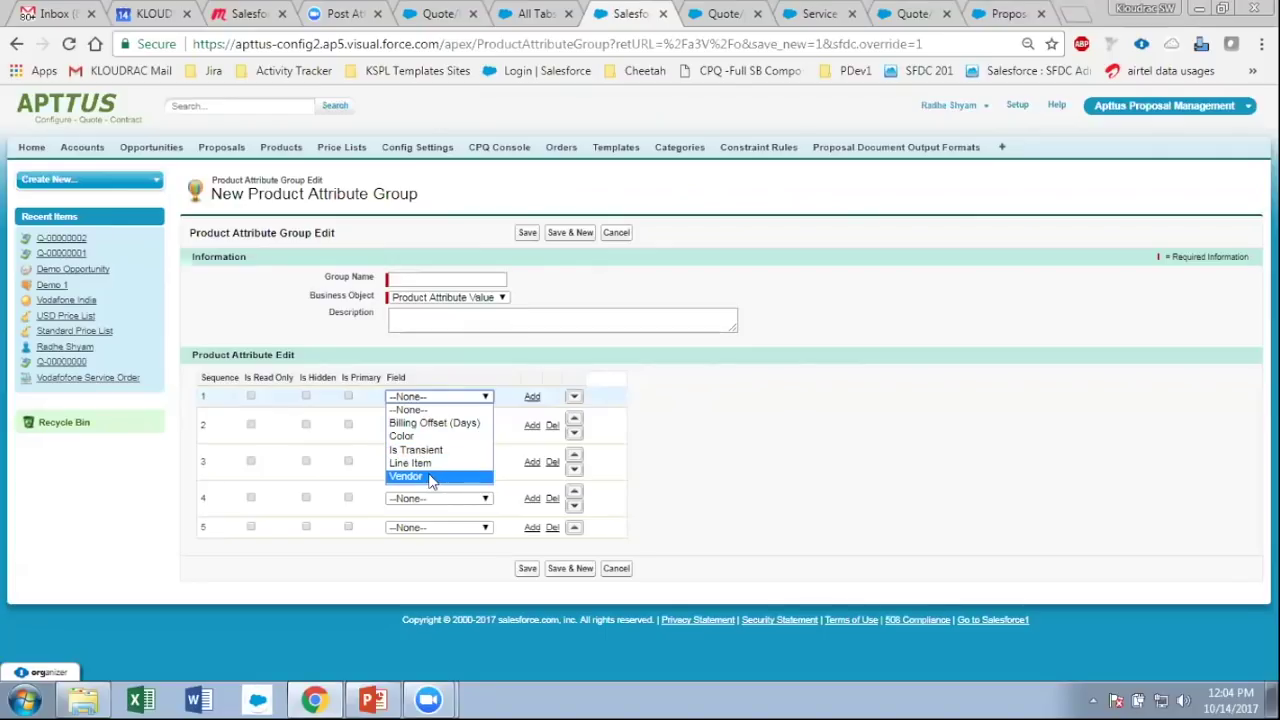
{"action": "left_click", "coordinate": [750, 409]}
{"action": "left_click", "coordinate": [402, 279]}
{"action": "left_click_drag", "start_coordinate": [430, 197], "coordinate": [210, 194]}
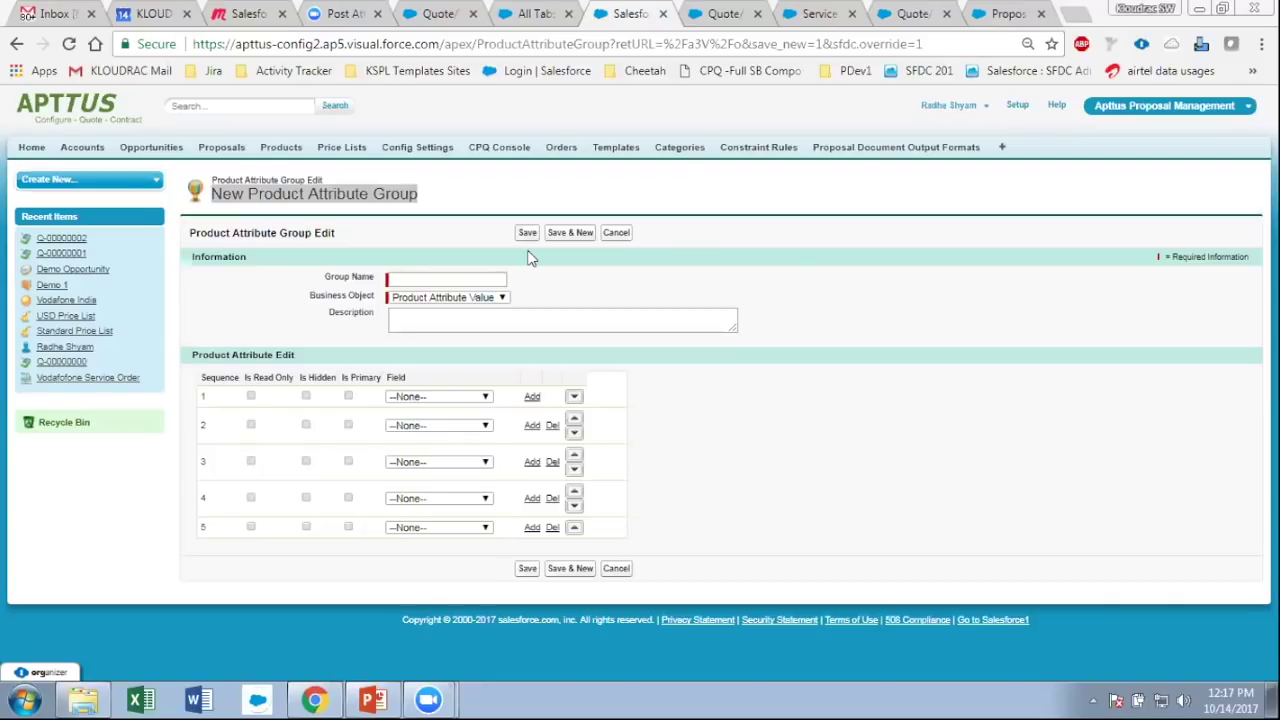
- Switch back to the PowerPoint presentation, restart the slide show from the beginning and advance to the Product Setup slide
{"action": "left_click", "coordinate": [372, 700]}
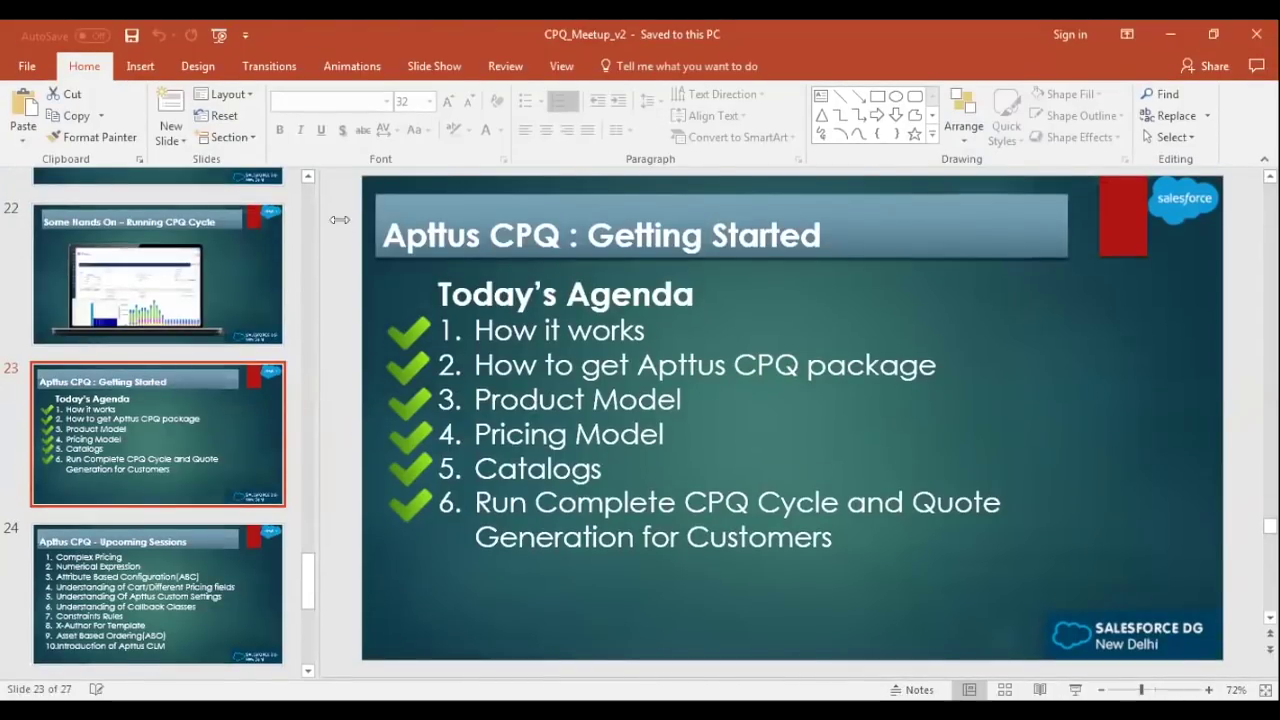
{"action": "key", "text": "F5"}
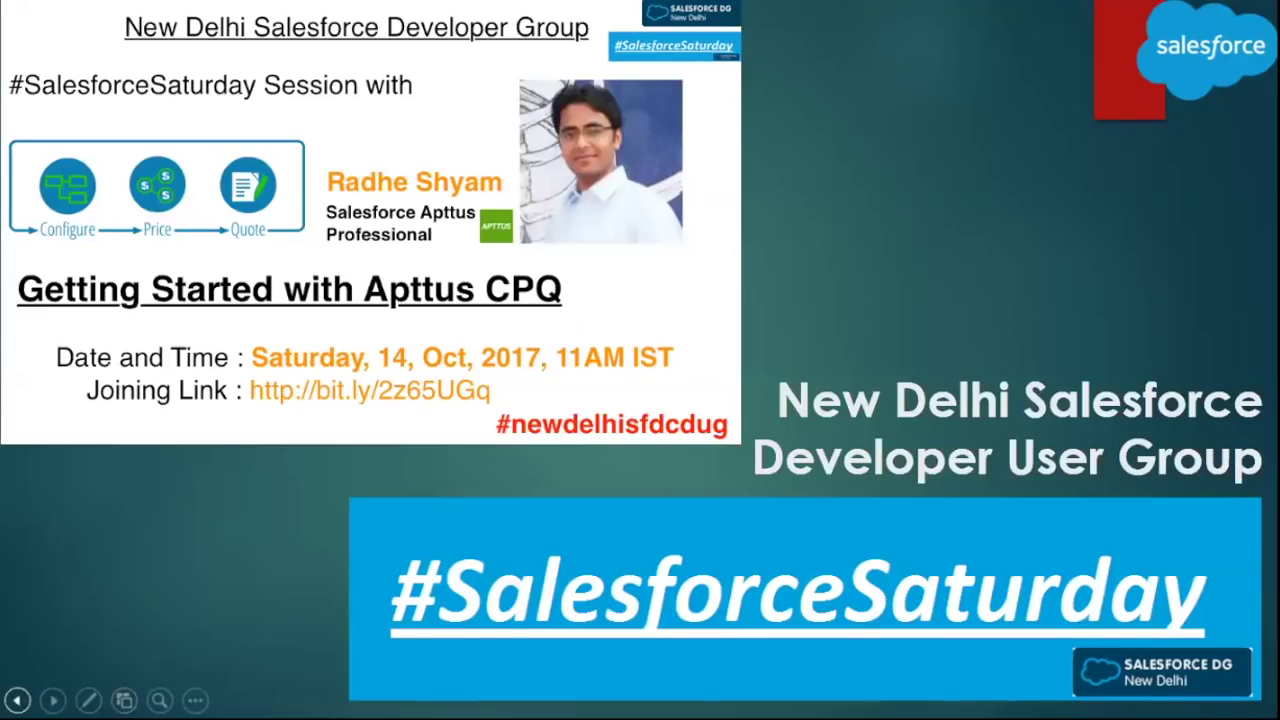
{"action": "left_click", "coordinate": [53, 700]}
{"action": "left_click", "coordinate": [53, 700]}
{"action": "left_click", "coordinate": [53, 700]}
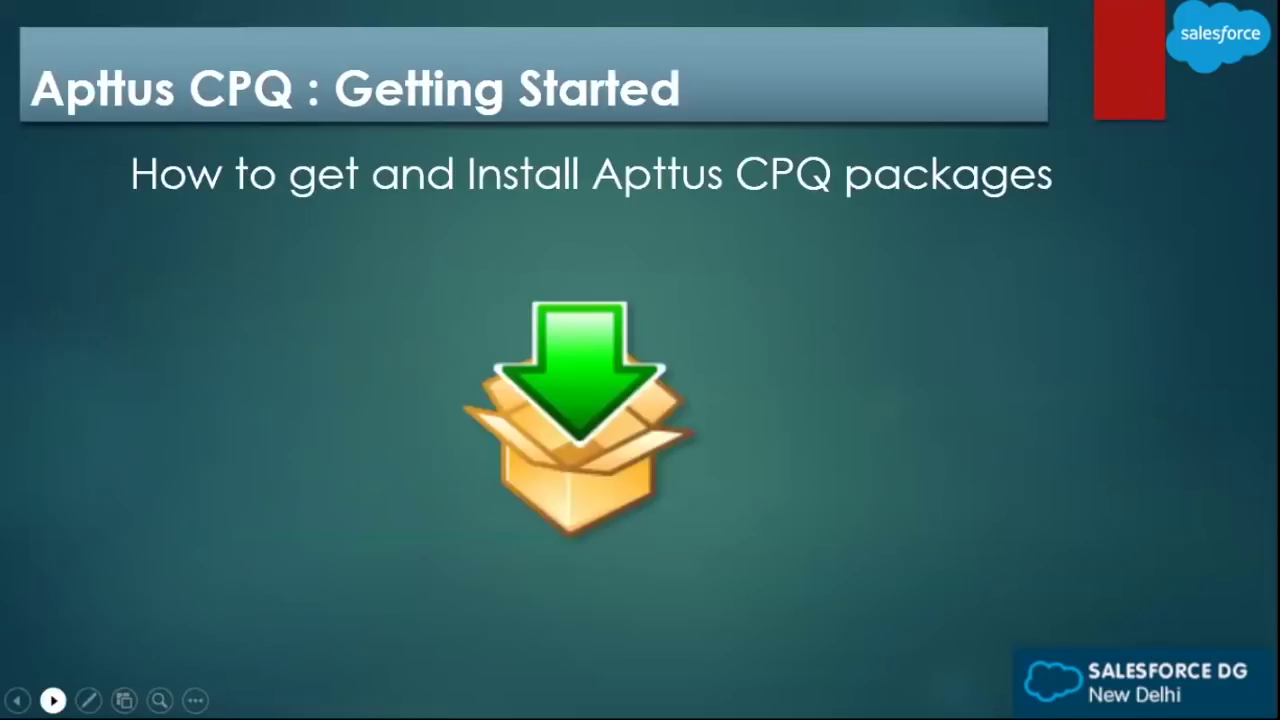
{"action": "left_click", "coordinate": [53, 700]}
{"action": "left_click", "coordinate": [53, 700]}
{"action": "left_click", "coordinate": [53, 700]}
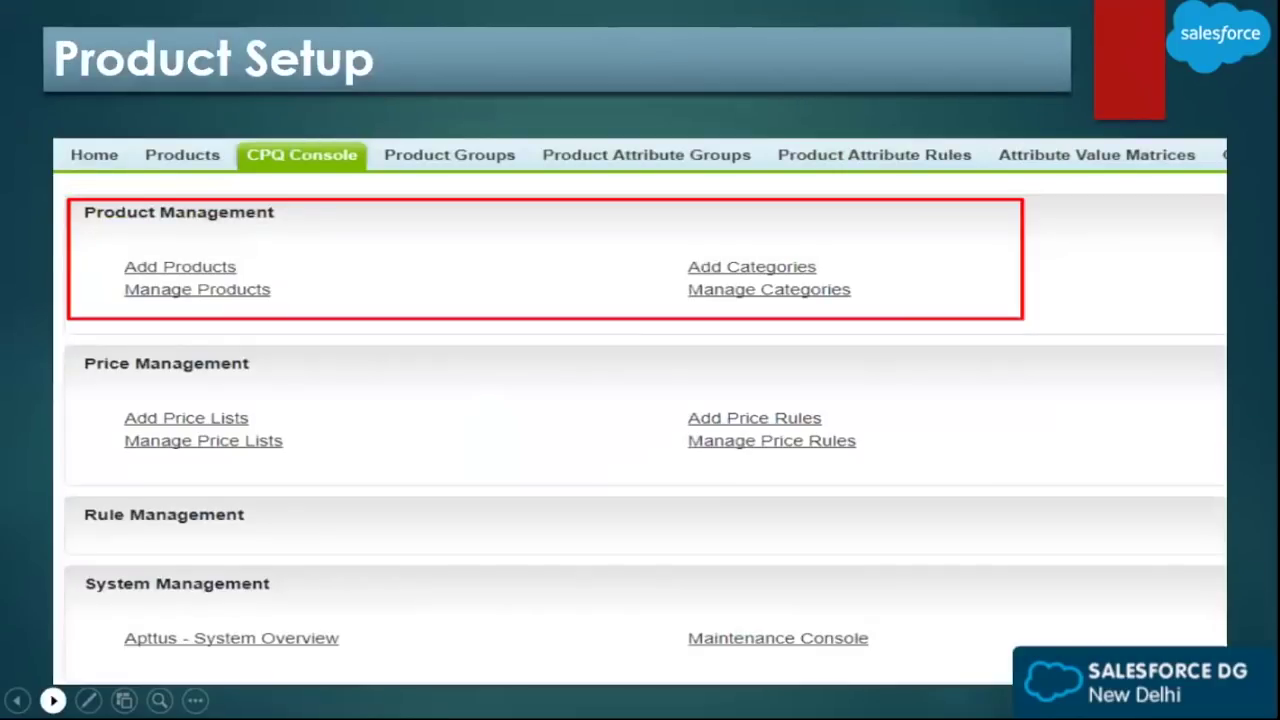